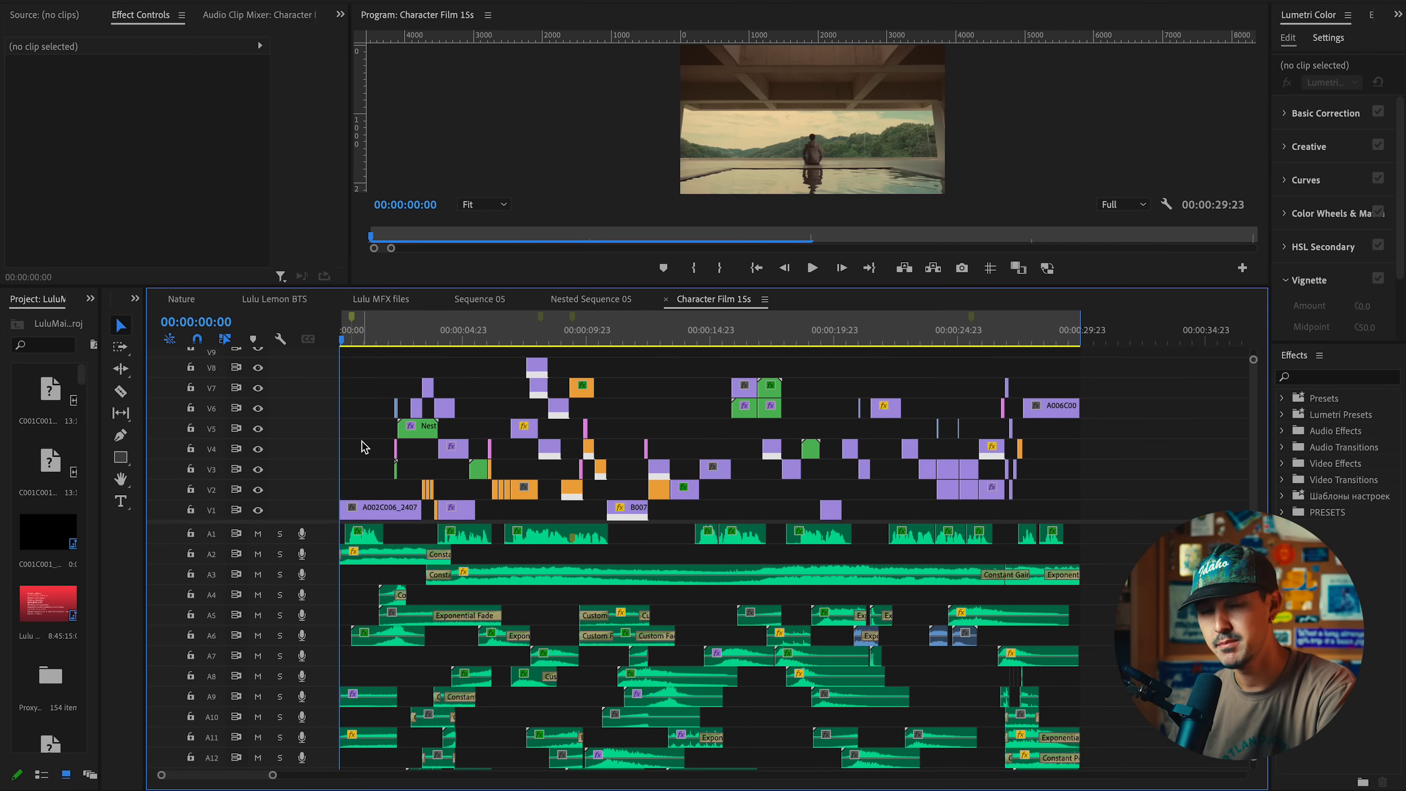
# Mute all audio tracks below the voiceover track, from A2 through A17, leaving only A1 audible
pyautogui.press('=')
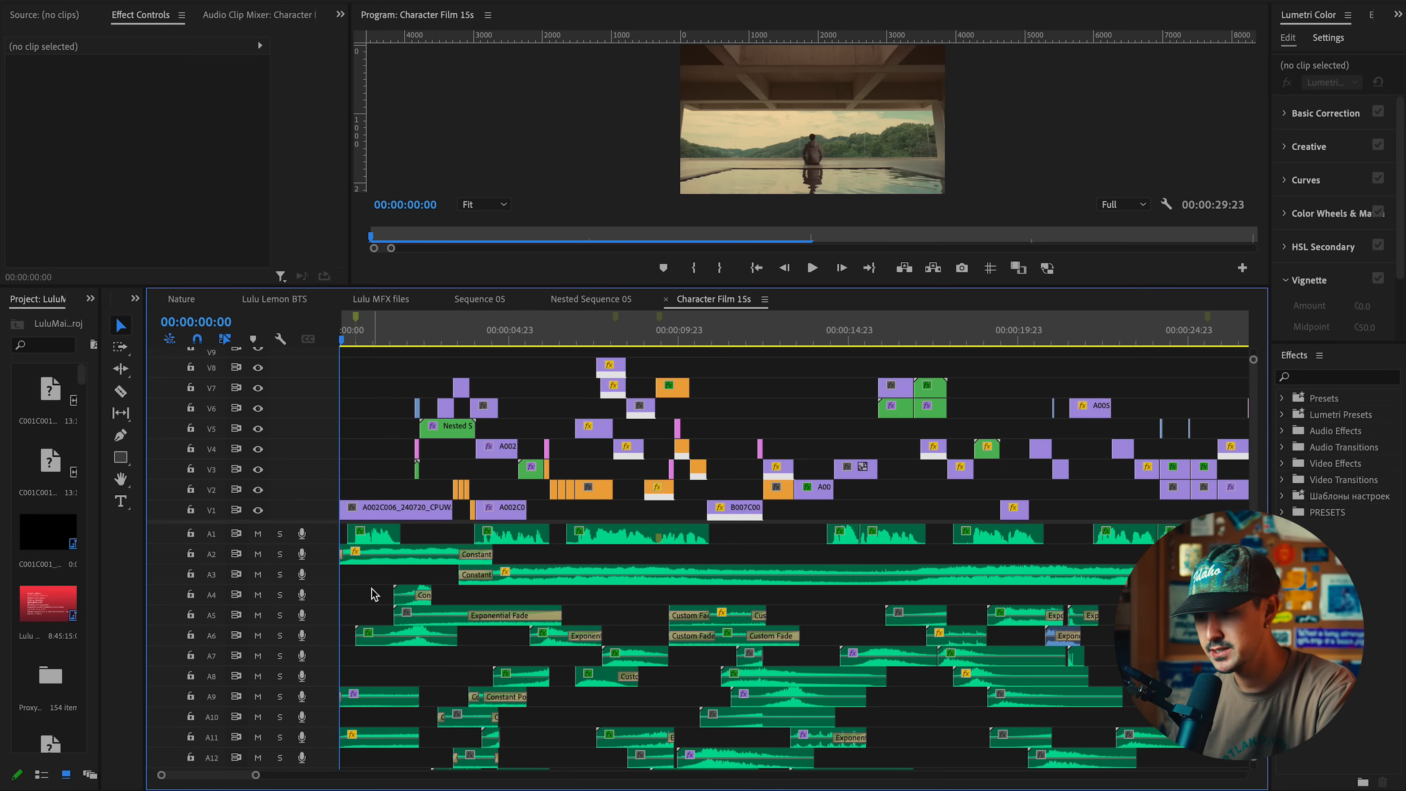
pyautogui.moveTo(392, 335); pyautogui.dragTo(361, 336)
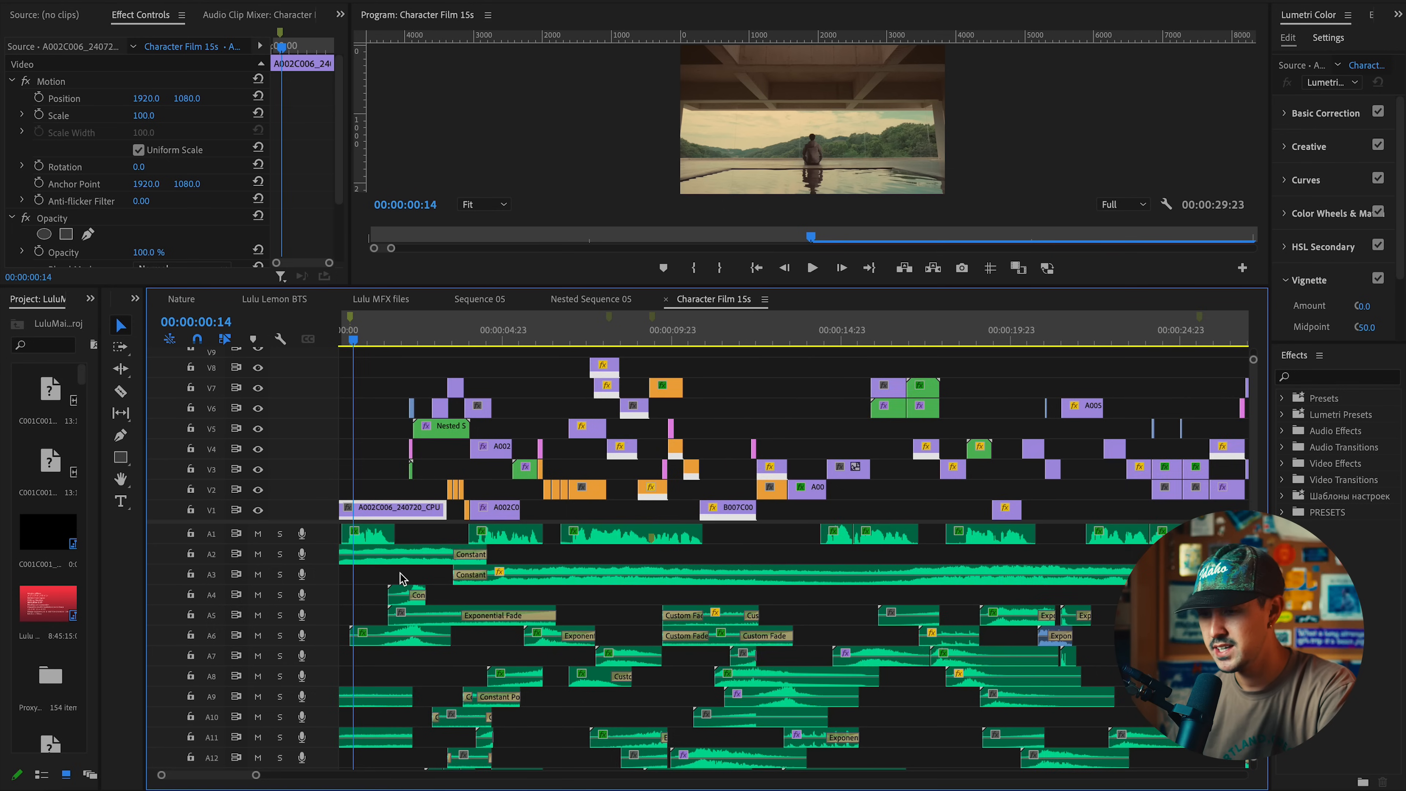
pyautogui.press('\\')
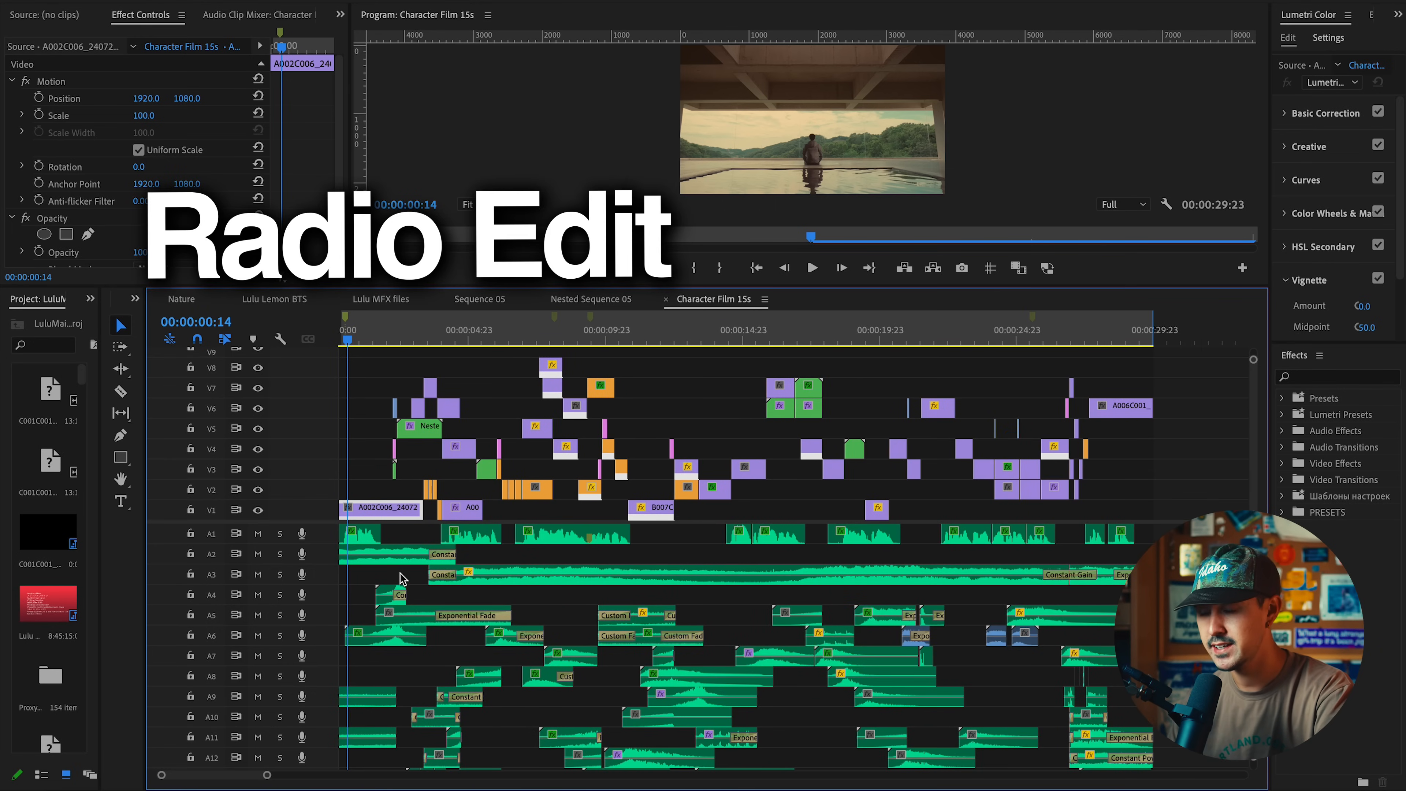
pyautogui.scroll(-5, 401, 579)
pyautogui.moveTo(258, 533); pyautogui.dragTo(258, 636)
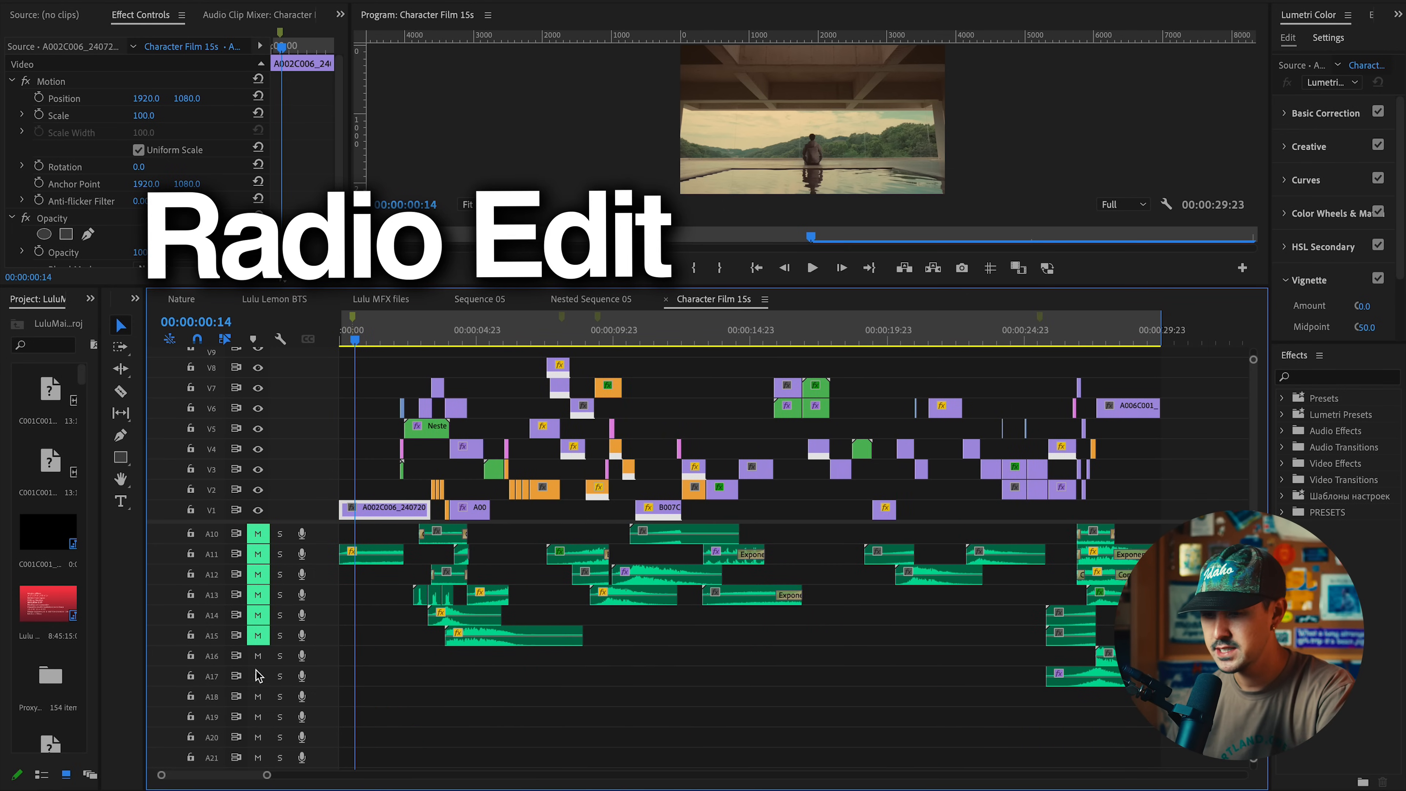
pyautogui.scroll(5, 259, 658)
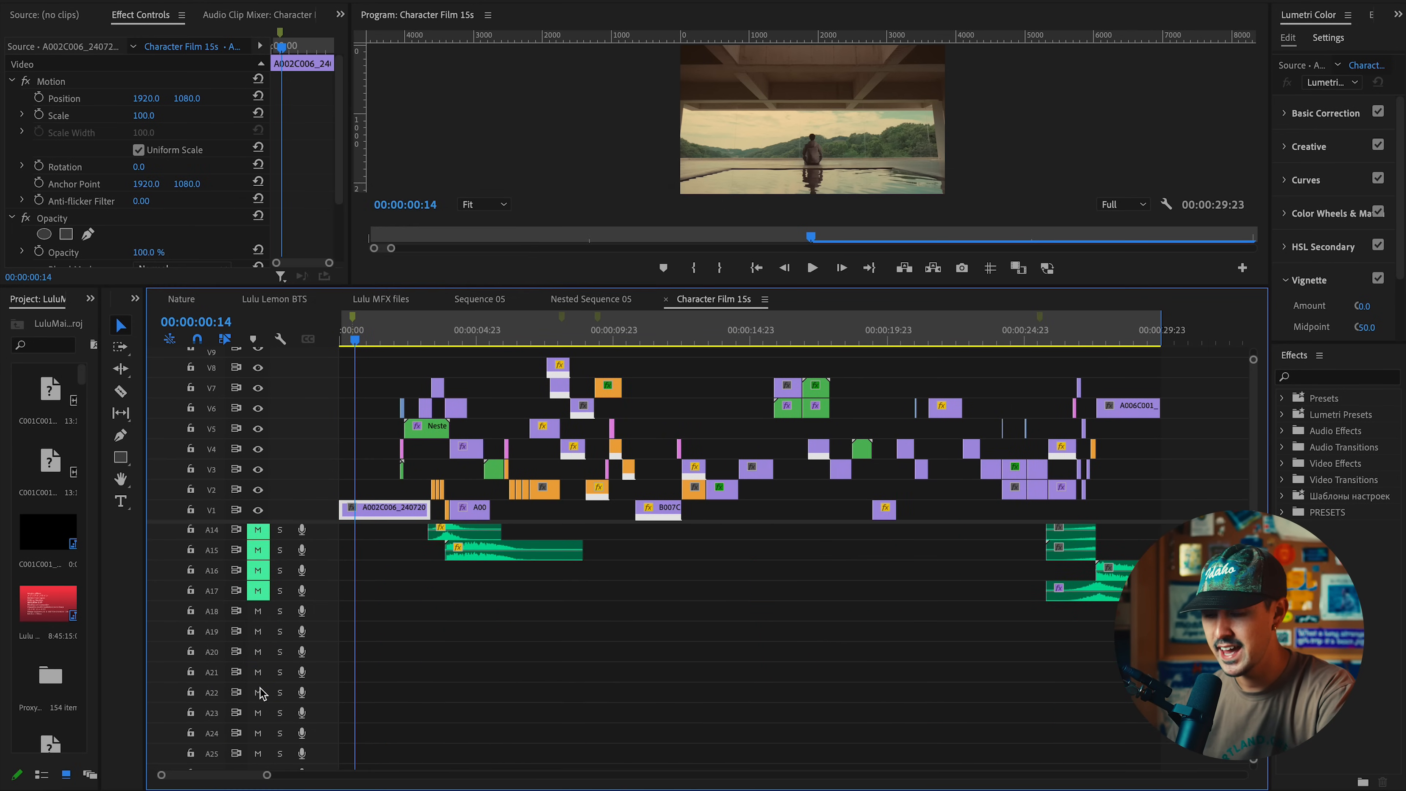
pyautogui.moveTo(257, 595); pyautogui.dragTo(262, 695)
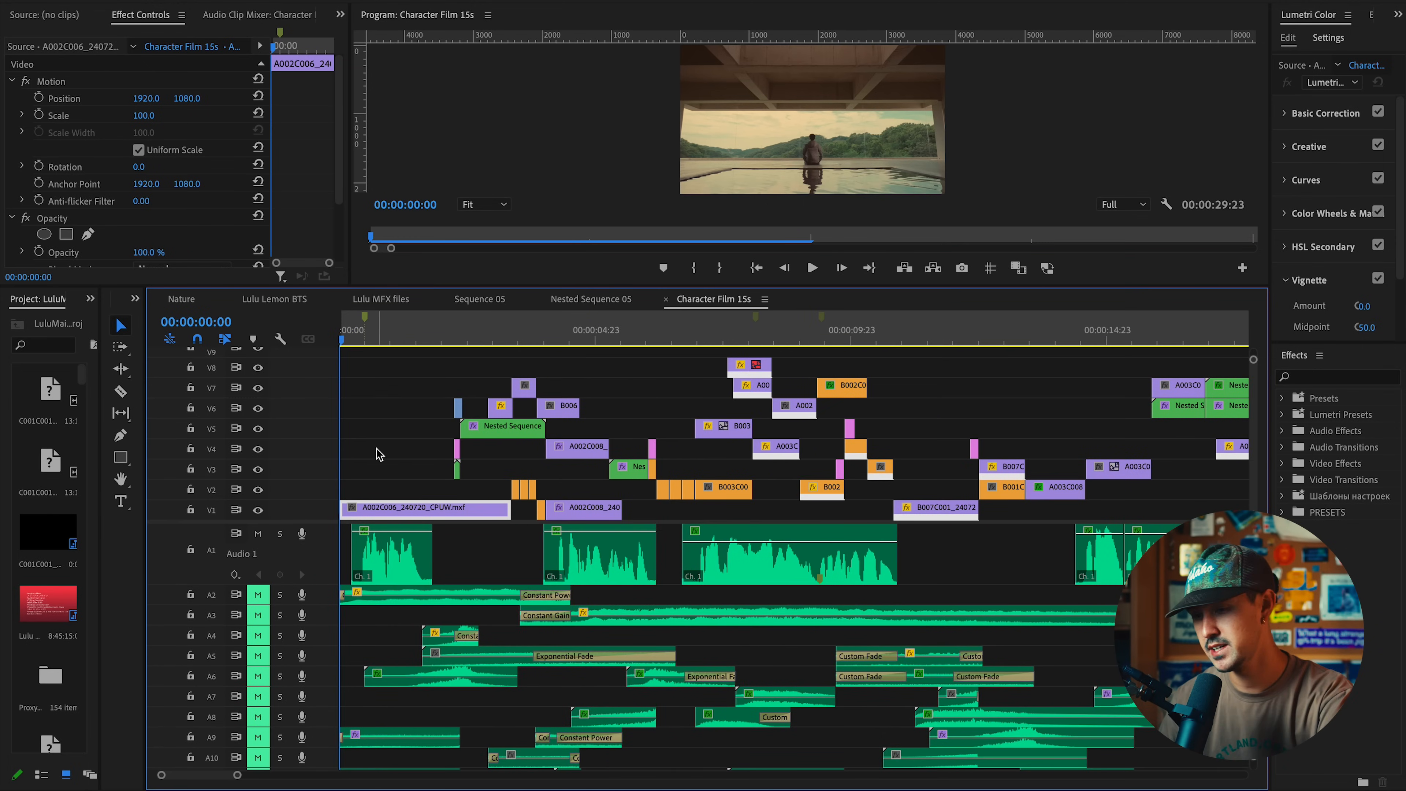
# Play the Character Film 15s sequence from the start to listen to the A1 voiceover on its own
pyautogui.press('-')
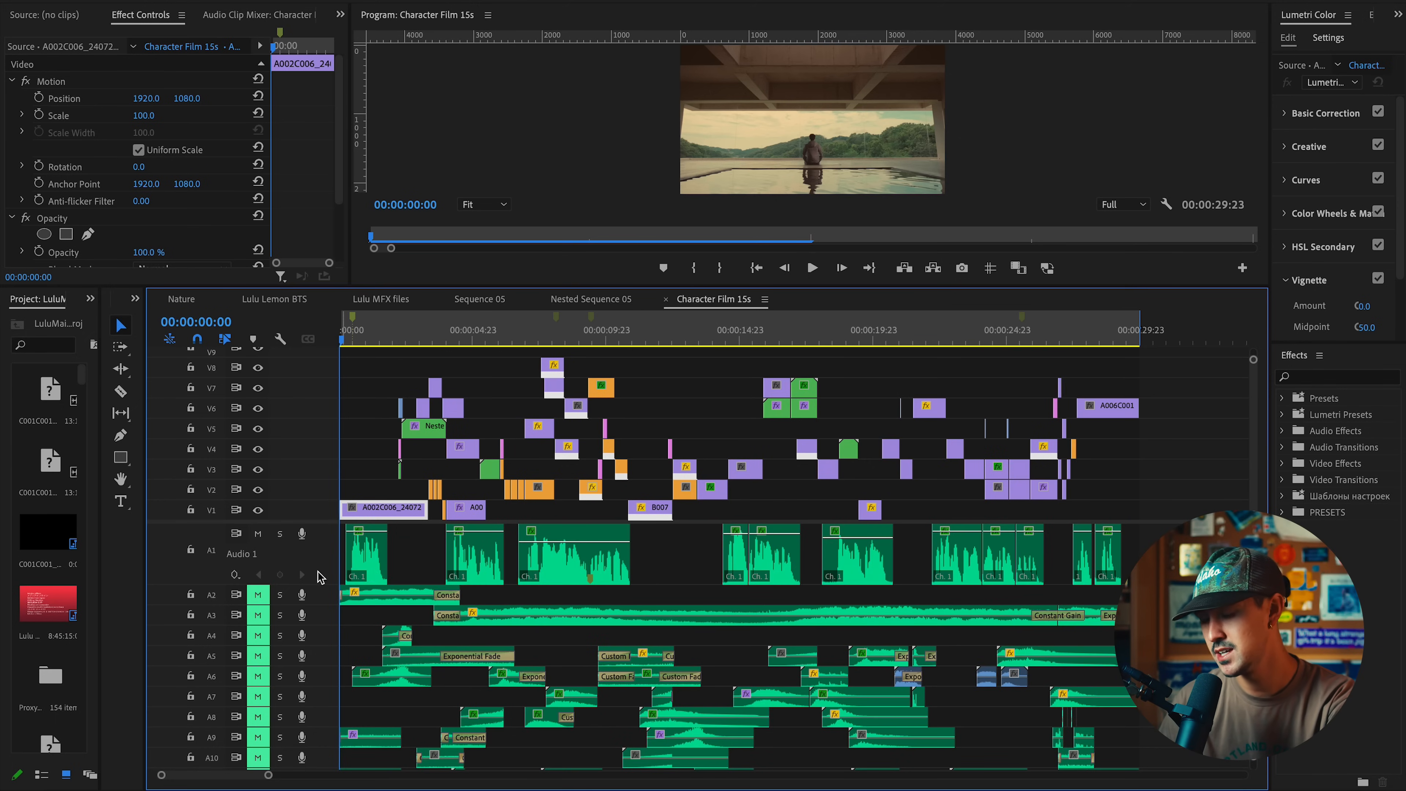
pyautogui.press('=')
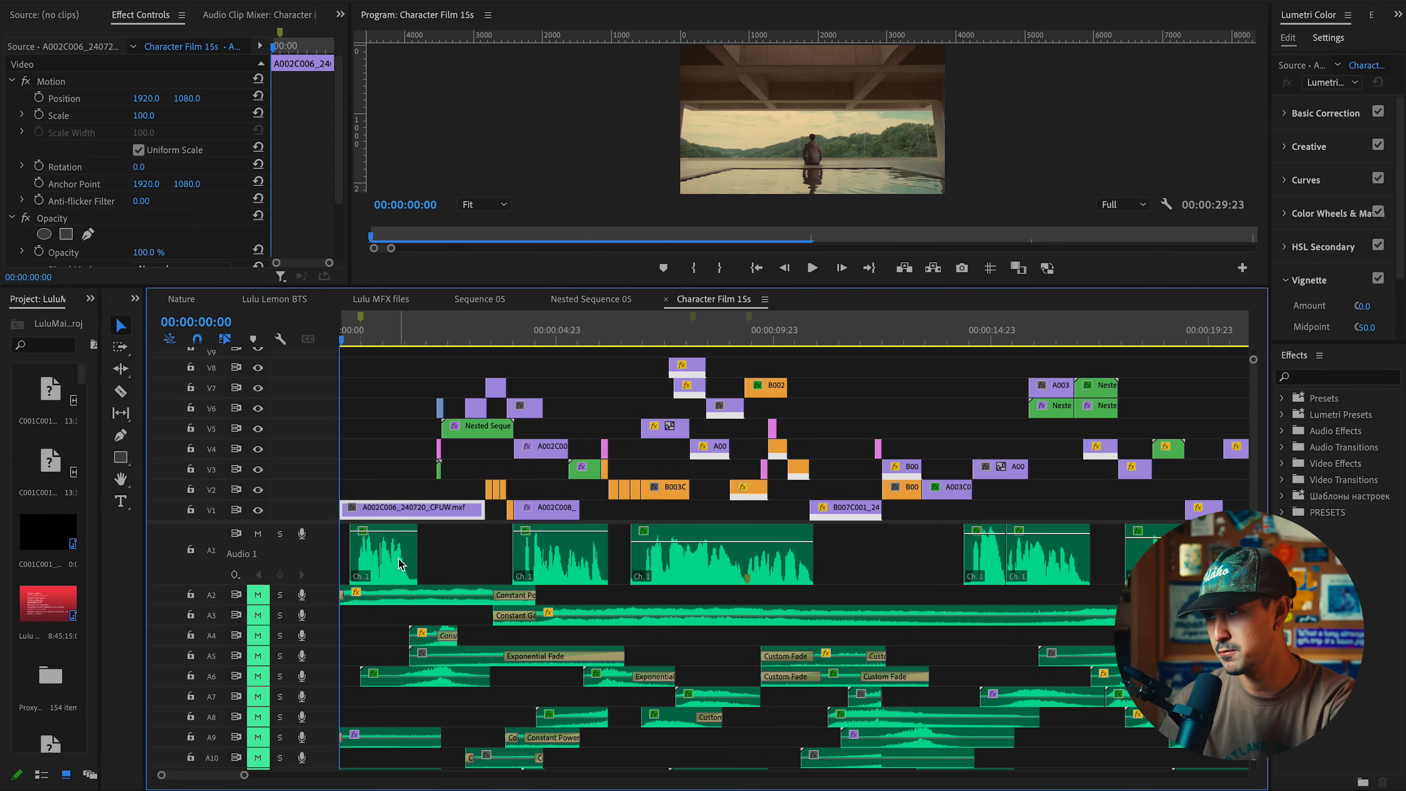
pyautogui.press('=')
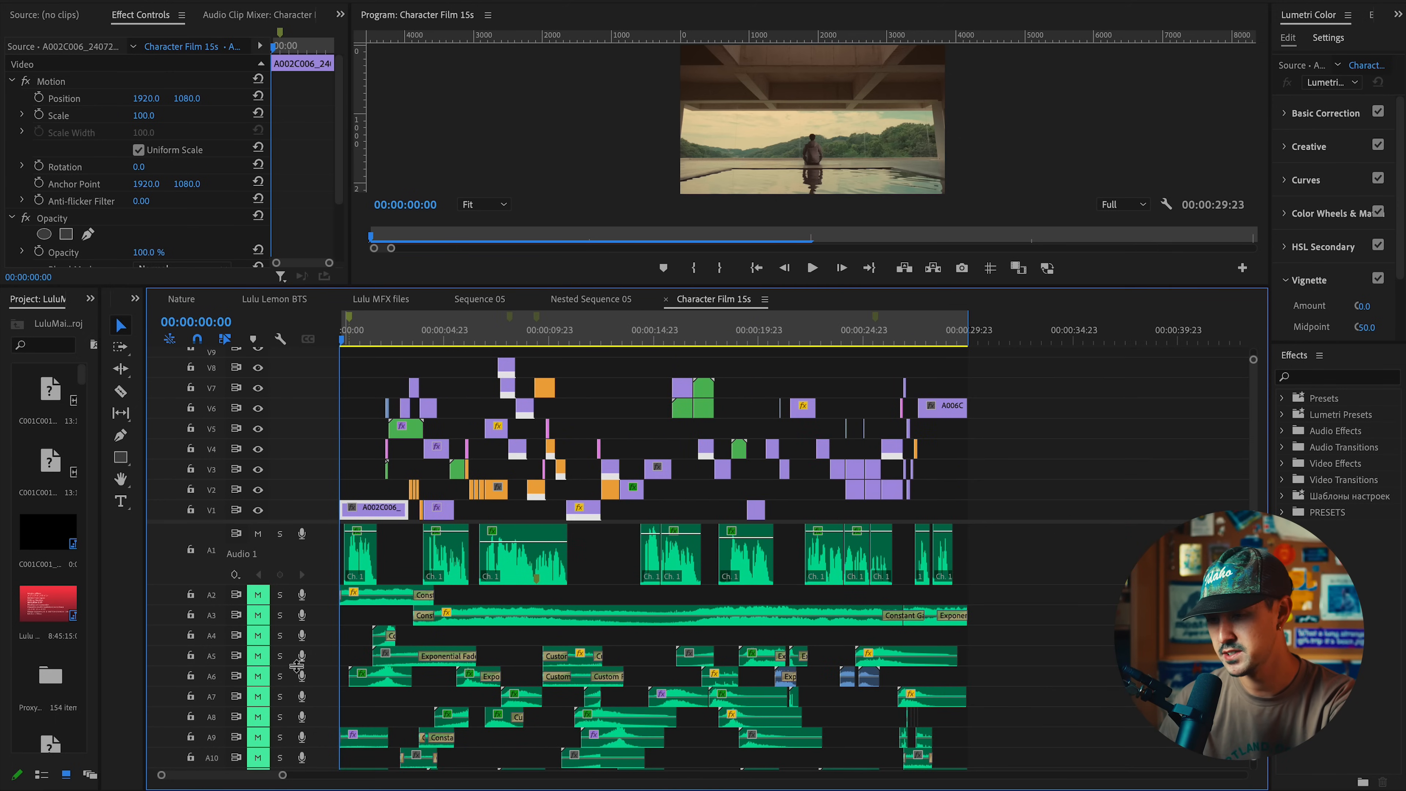
pyautogui.press('=')
pyautogui.press('space')
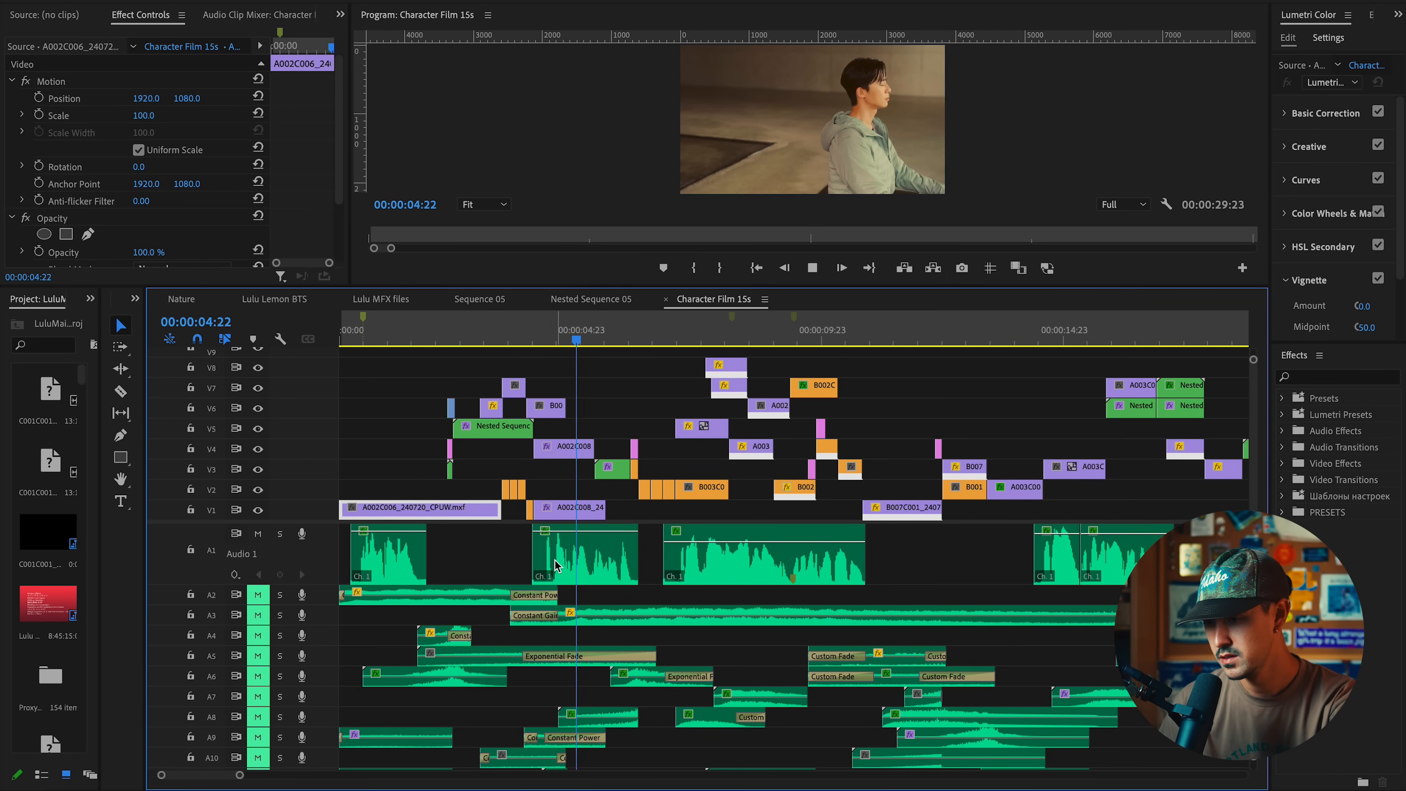
pyautogui.scroll(-3, 720, 566)
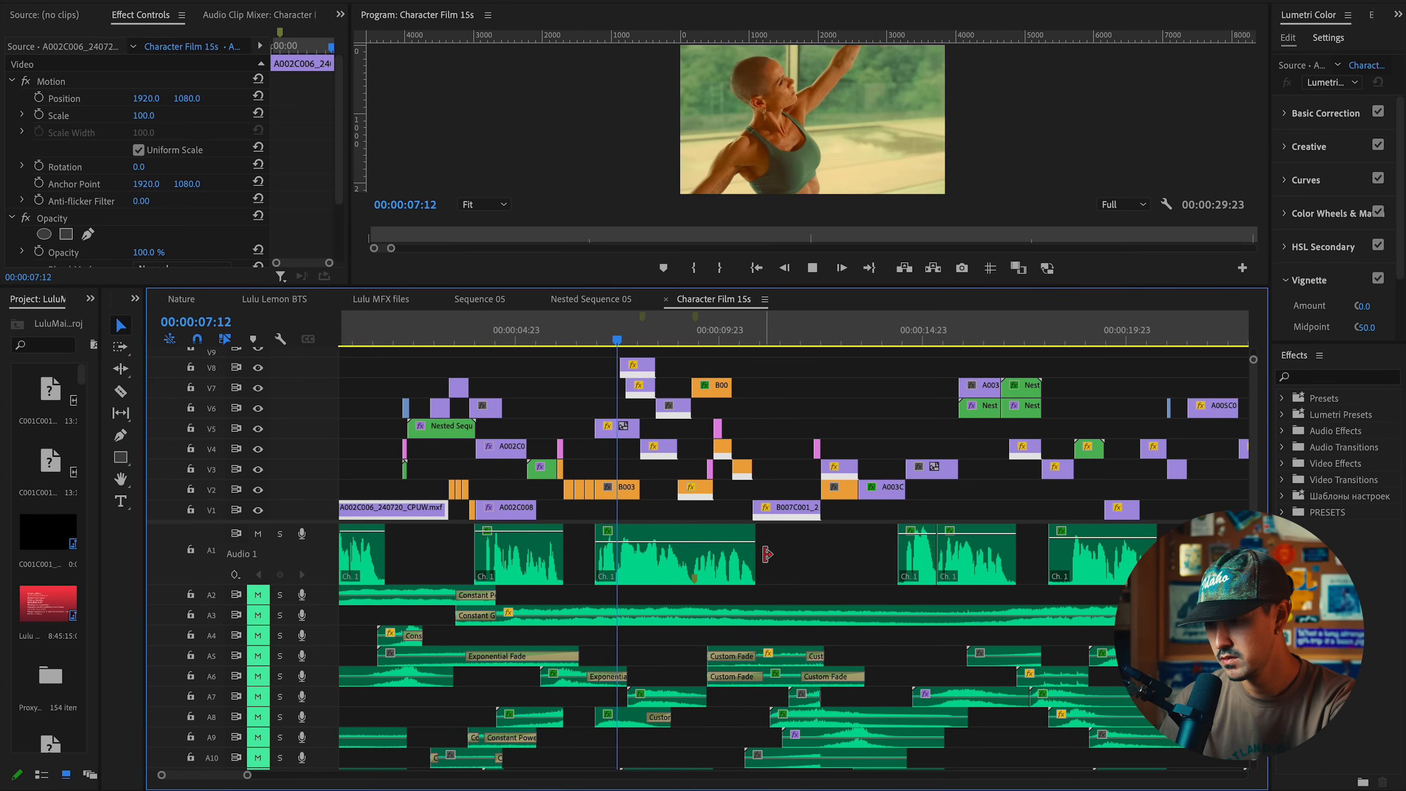
pyautogui.scroll(-2, 788, 560)
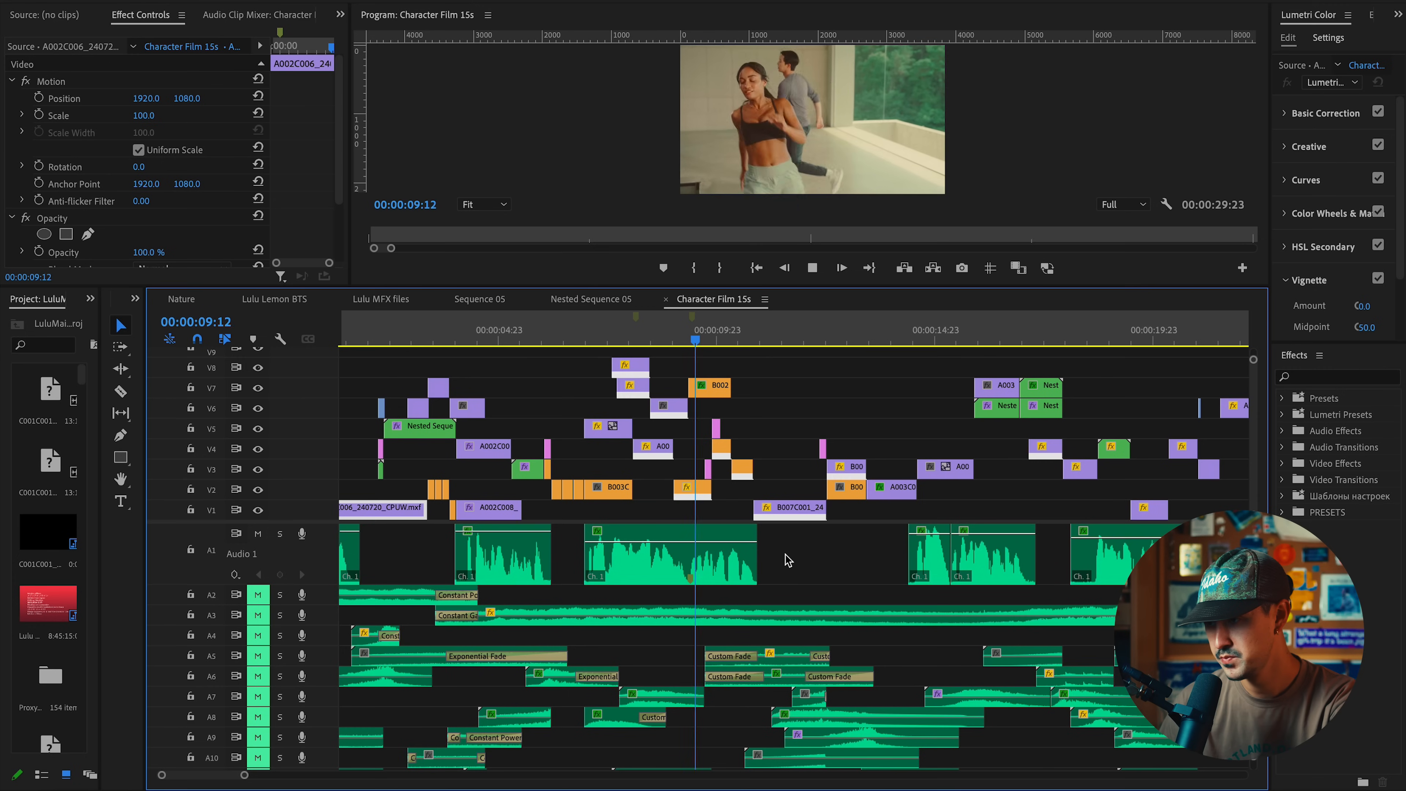
# Lock the voiceover track A1, unlock it again and clear the clip selection
pyautogui.click(191, 549)
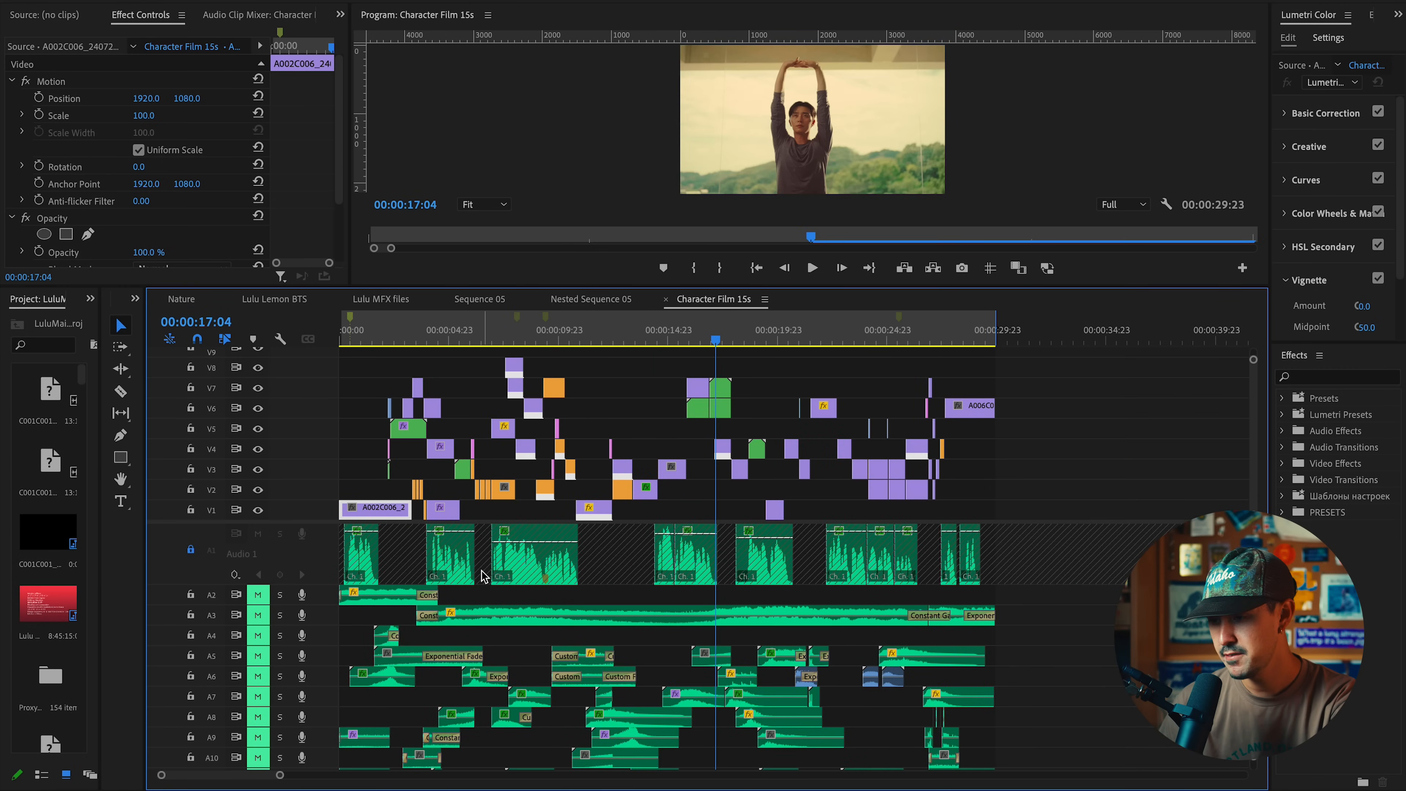
pyautogui.click(191, 550)
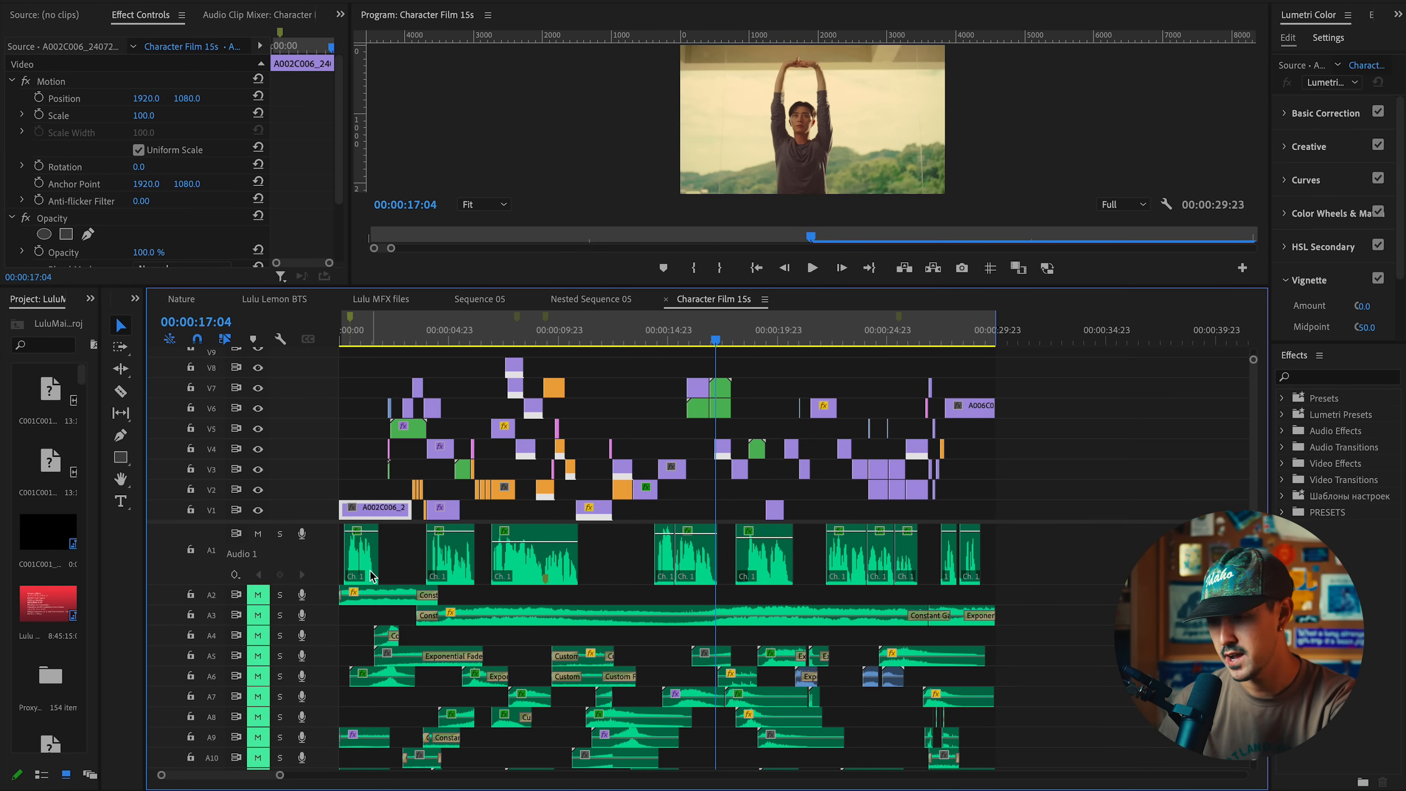
pyautogui.click(417, 565)
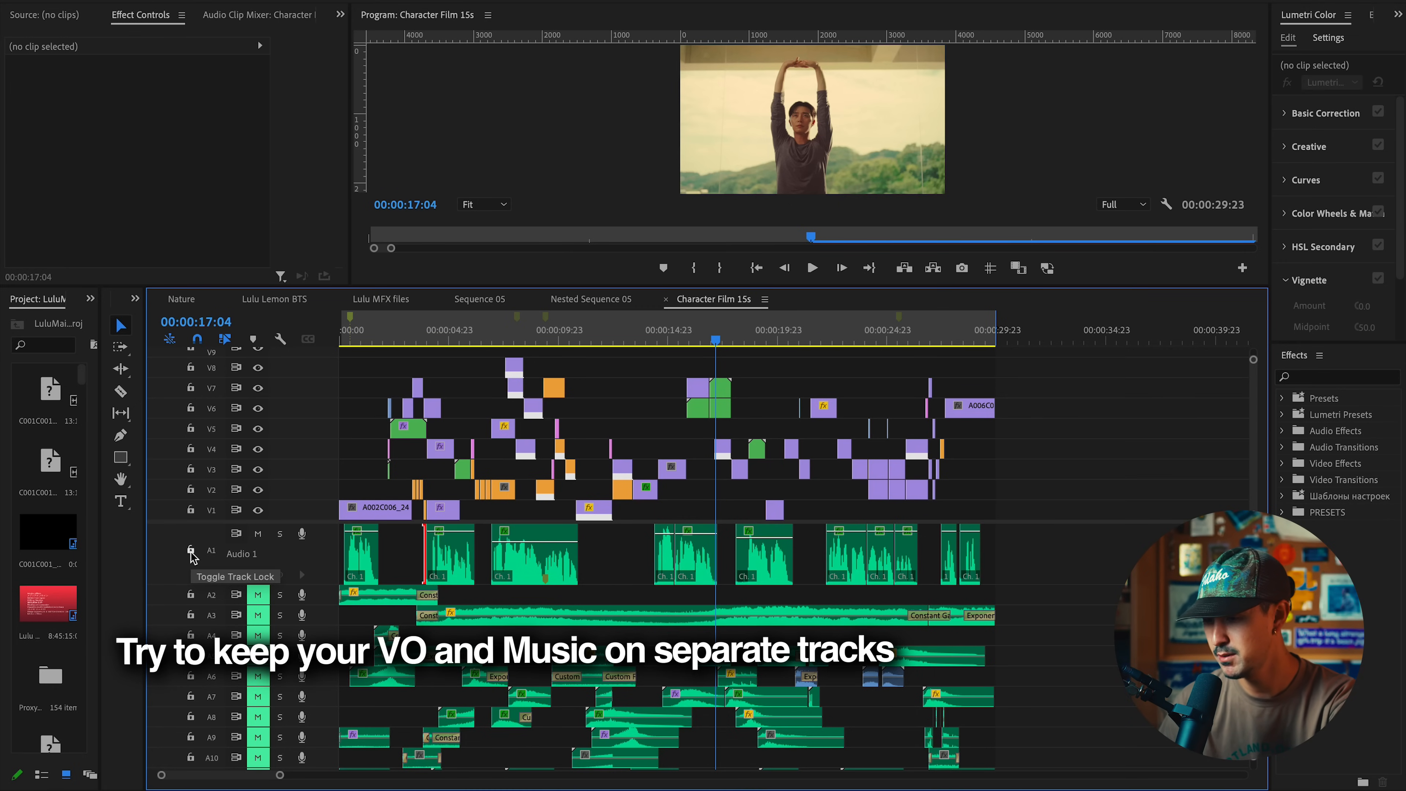
# Select the first voiceover clip on A1 and give its effect settings and the preview more vertical room
pyautogui.press('-')
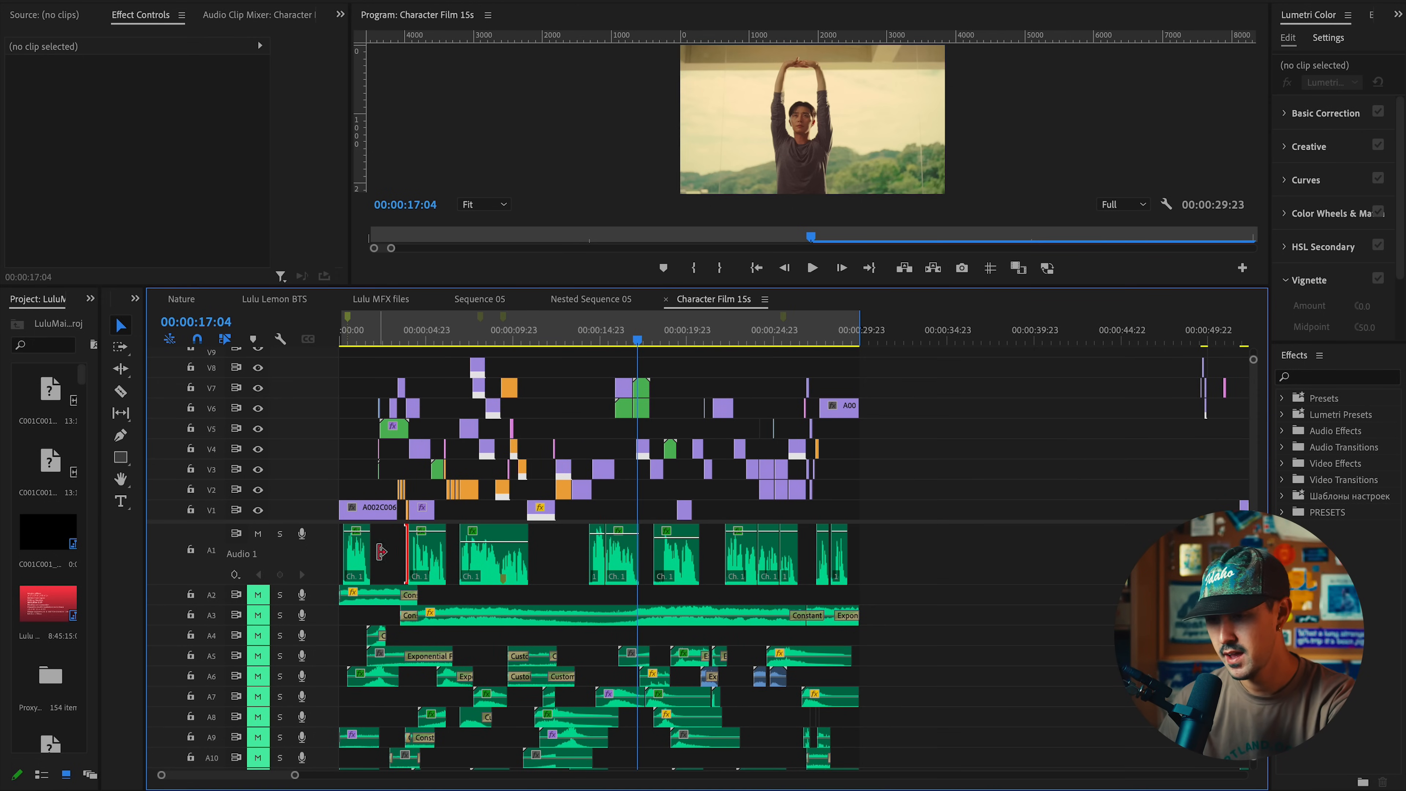
pyautogui.press('=')
pyautogui.click(445, 545)
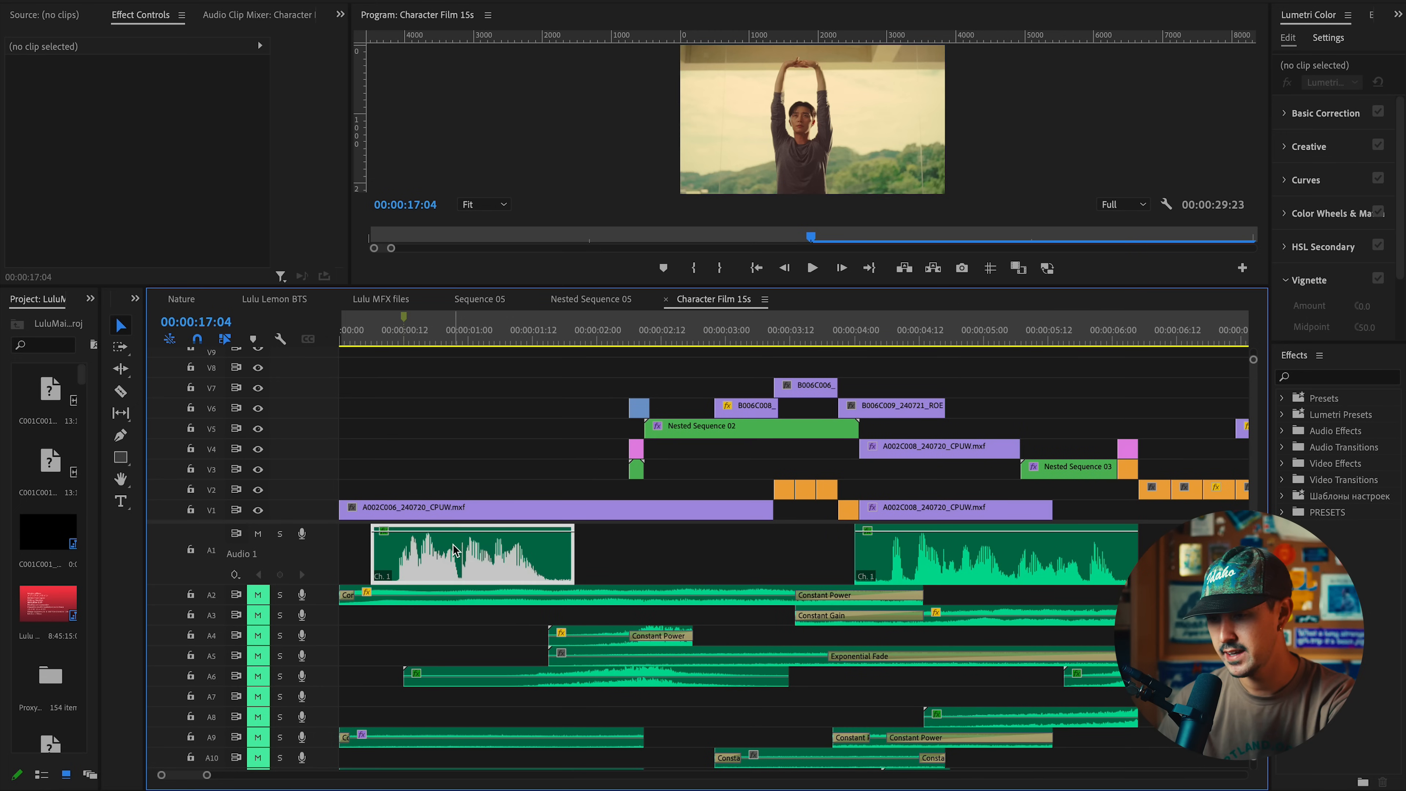
pyautogui.click(442, 333)
pyautogui.moveTo(402, 285); pyautogui.dragTo(402, 532)
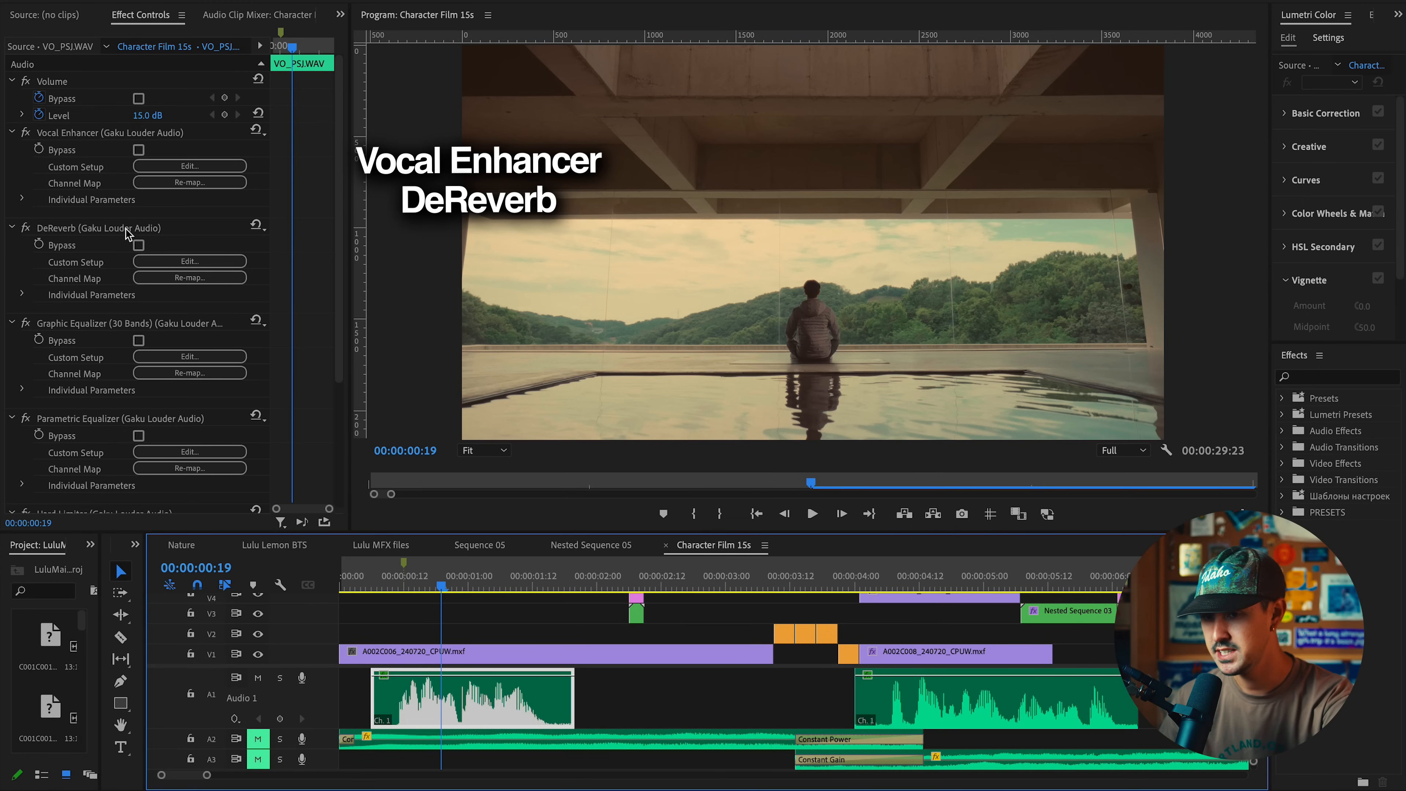
# Examine the first voiceover clip's audio effects, including the editors for the Parametric Equalizer and Hard Limiter
pyautogui.scroll(-2, 130, 238)
pyautogui.scroll(-2, 104, 281)
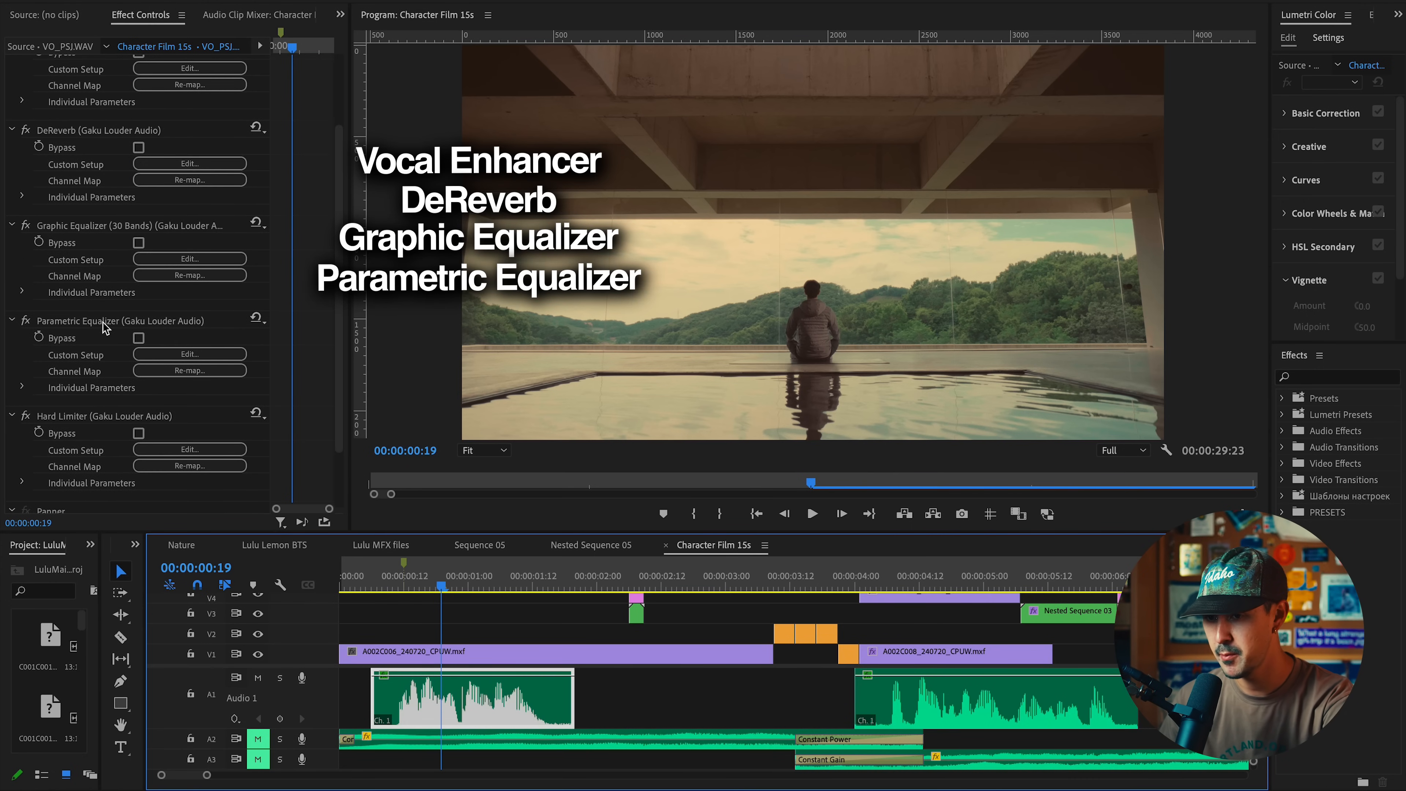
pyautogui.click(187, 355)
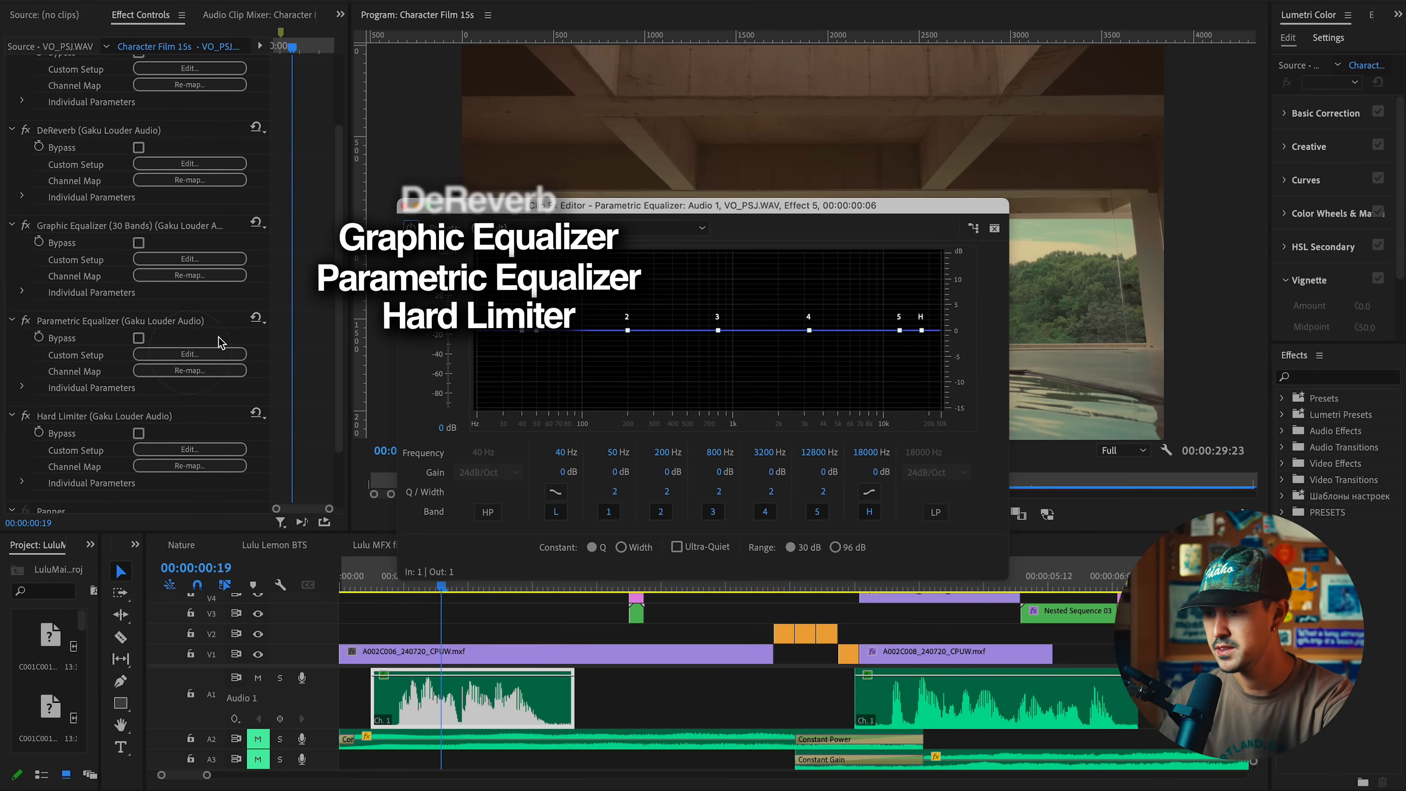
pyautogui.click(401, 189)
pyautogui.click(190, 164)
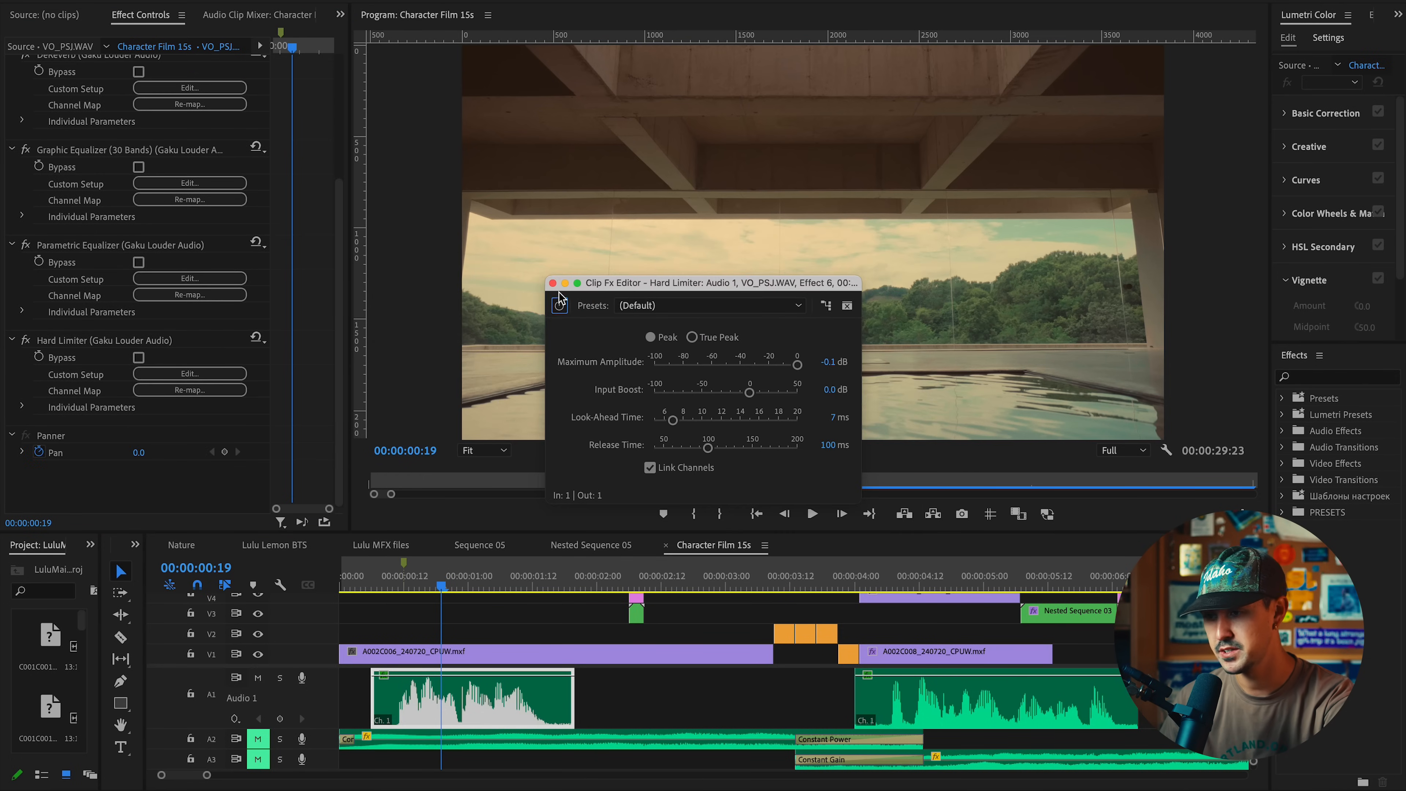
pyautogui.click(494, 243)
# Remove Vocal Enhancer, DeReverb, Graphic Equalizer, Parametric Equalizer and Hard Limiter from the first voiceover clip
pyautogui.click(504, 702)
pyautogui.click(183, 339)
pyautogui.keyDown('shift'); pyautogui.click(179, 245); pyautogui.keyUp('shift')
pyautogui.scroll(3, 166, 199)
pyautogui.keyDown('shift'); pyautogui.click(158, 199); pyautogui.keyUp('shift')
pyautogui.keyDown('shift'); pyautogui.click(158, 298); pyautogui.keyUp('shift')
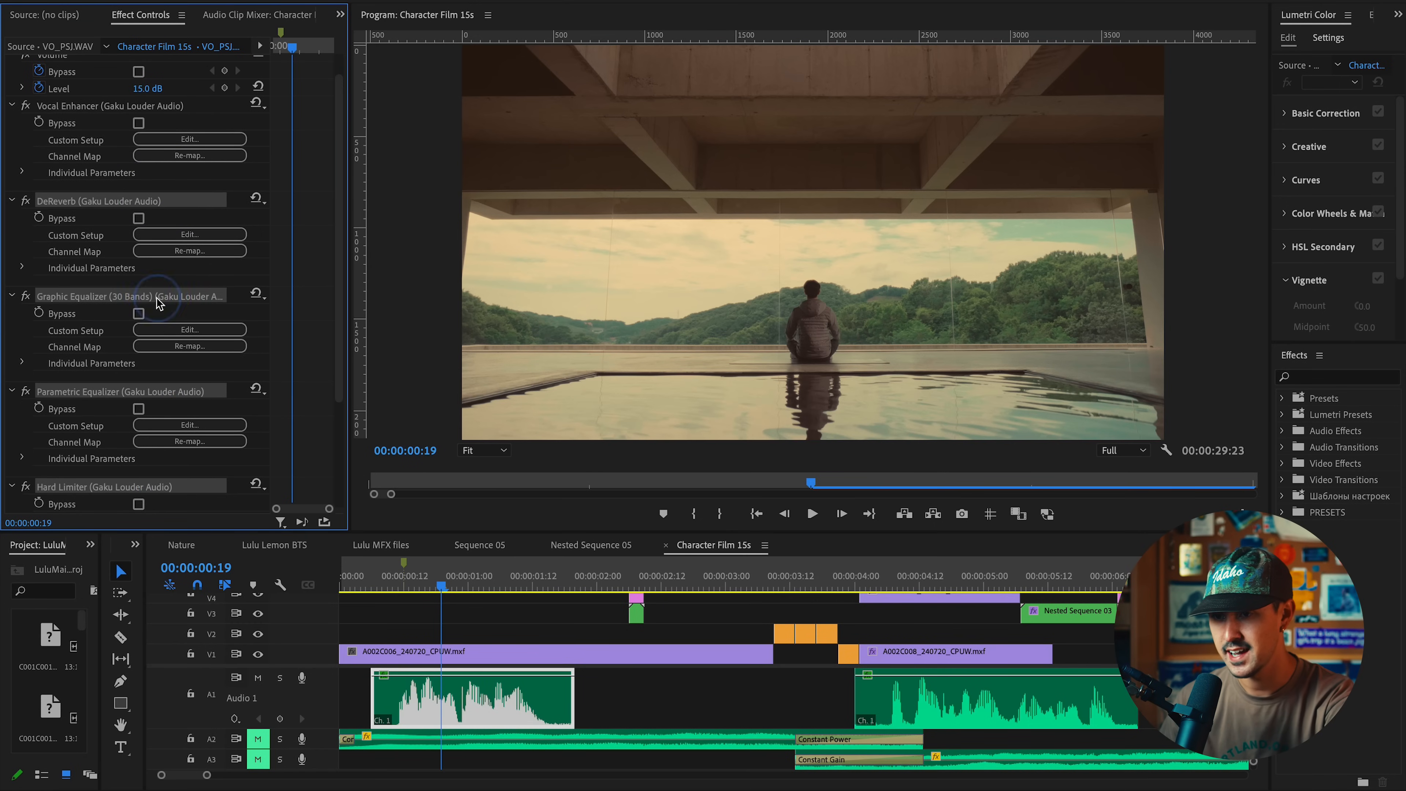
pyautogui.keyDown('shift'); pyautogui.click(153, 107); pyautogui.keyUp('shift')
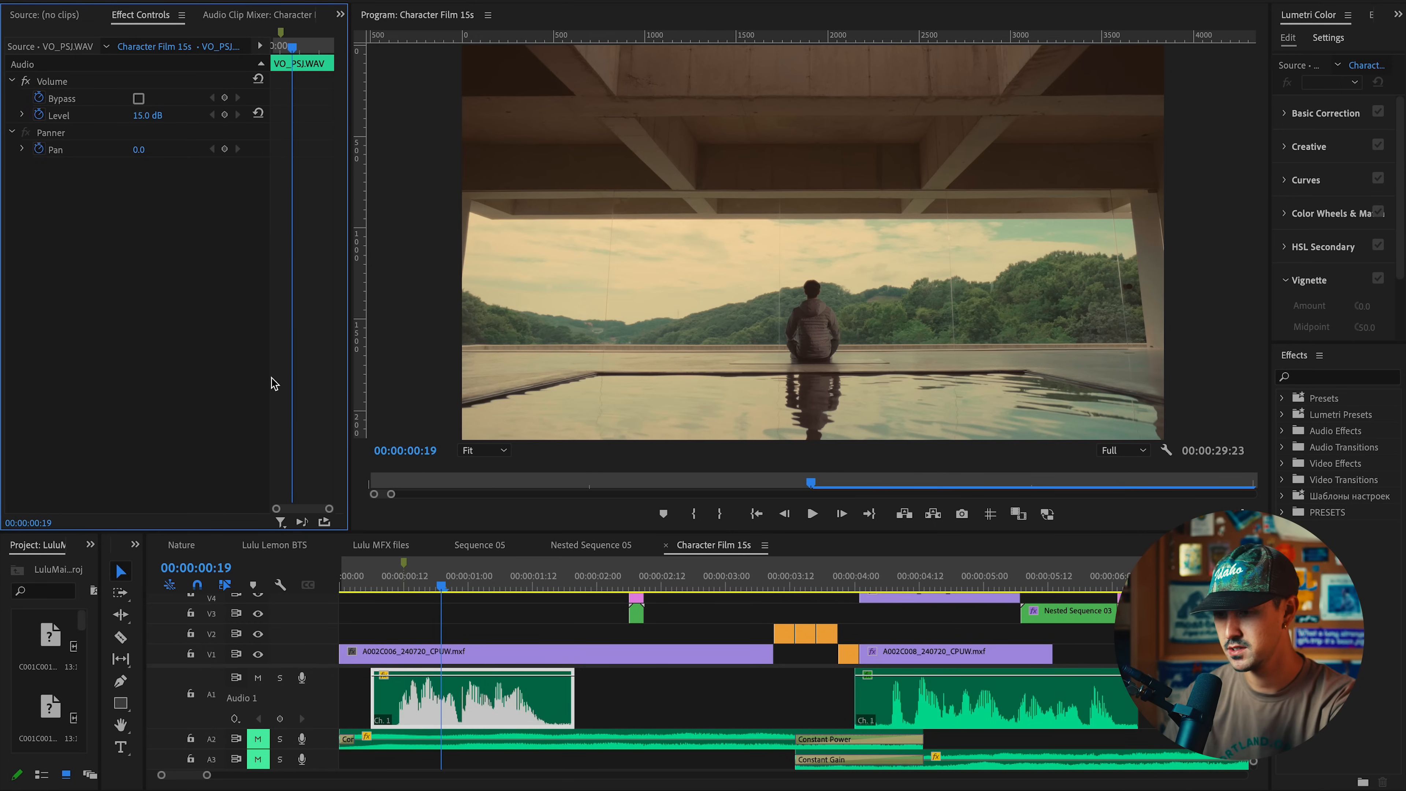
# Play the first voiceover clip without its effects and return the playhead to 00:00:00:10
pyautogui.click(389, 570)
pyautogui.press('space')
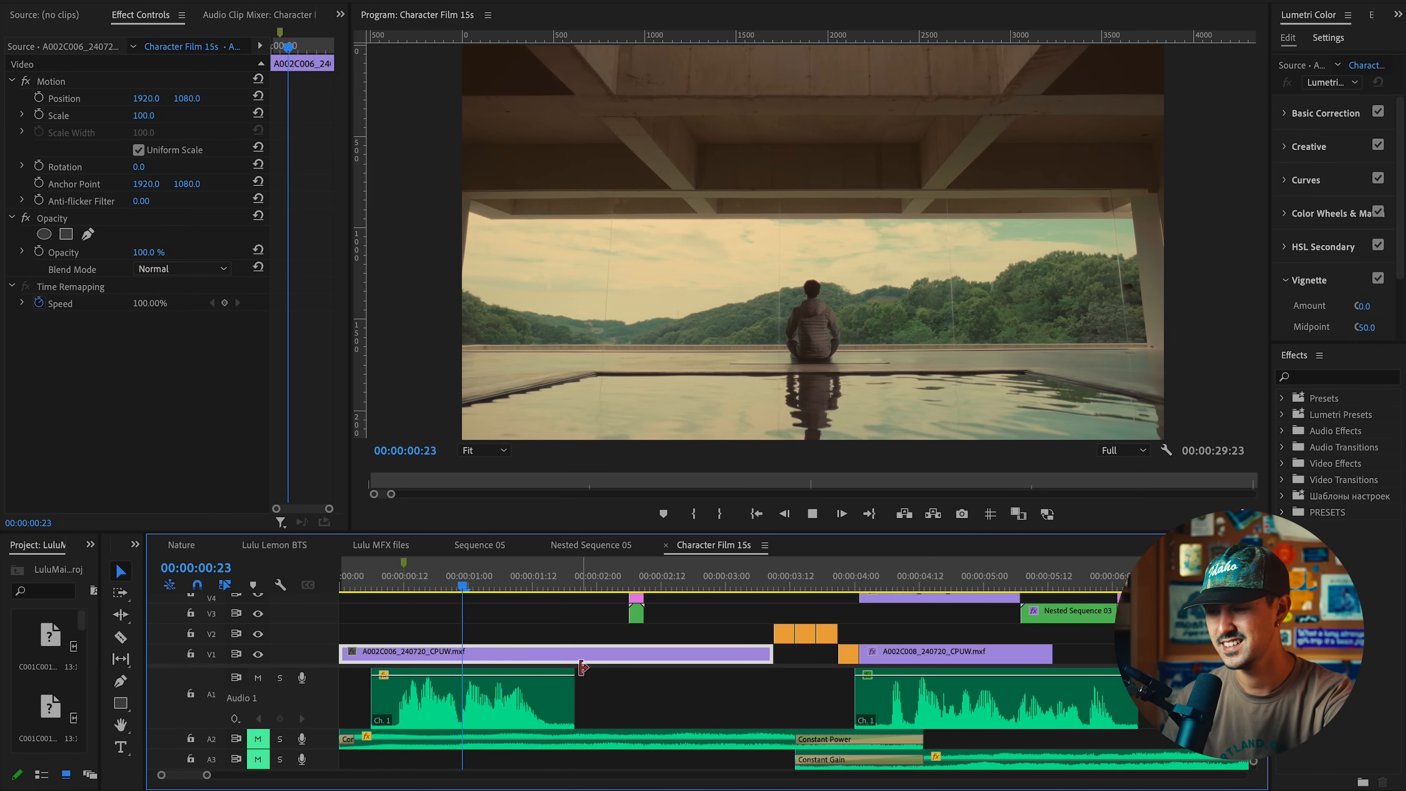
pyautogui.press('space')
pyautogui.click(394, 574)
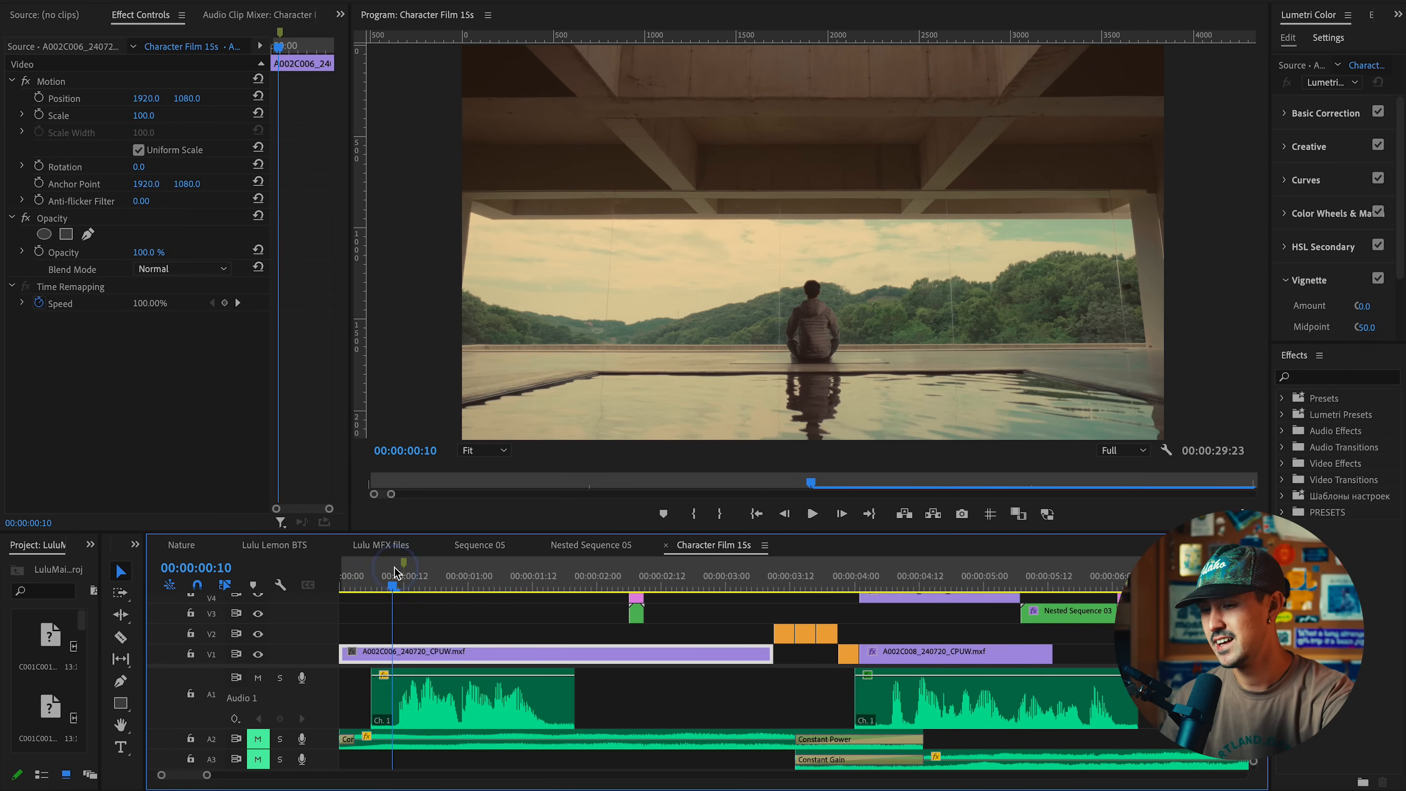
# Trim the start of the first voiceover clip on A1 to just before the speech
pyautogui.keyDown('alt'); pyautogui.scroll(2, 360, 697); pyautogui.keyUp('alt')
pyautogui.moveTo(377, 698); pyautogui.dragTo(407, 698)
pyautogui.keyDown('alt'); pyautogui.scroll(-3, 754, 699); pyautogui.keyUp('alt')
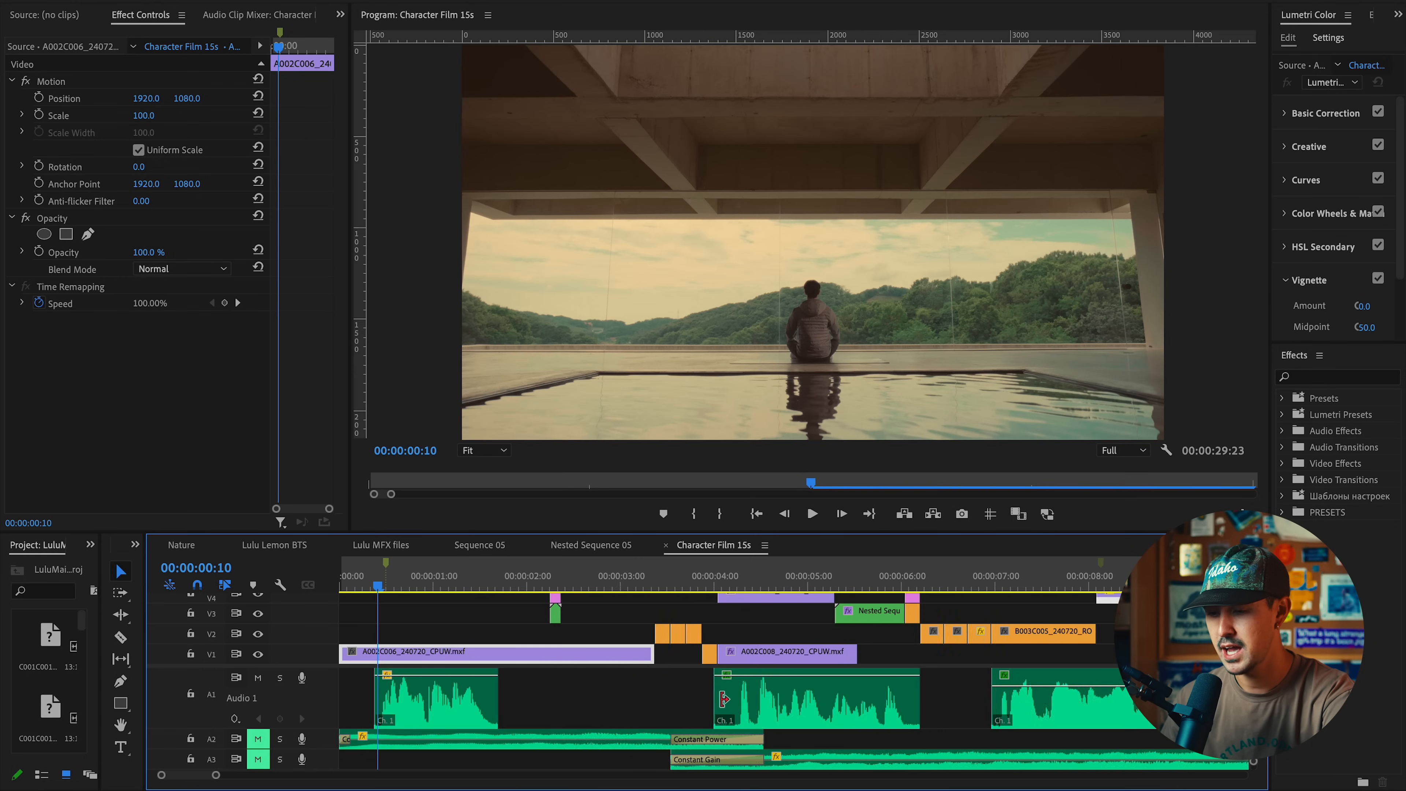
# Play the opening voiceover line through to 00:00:01:17 to judge its sound
pyautogui.click(387, 699)
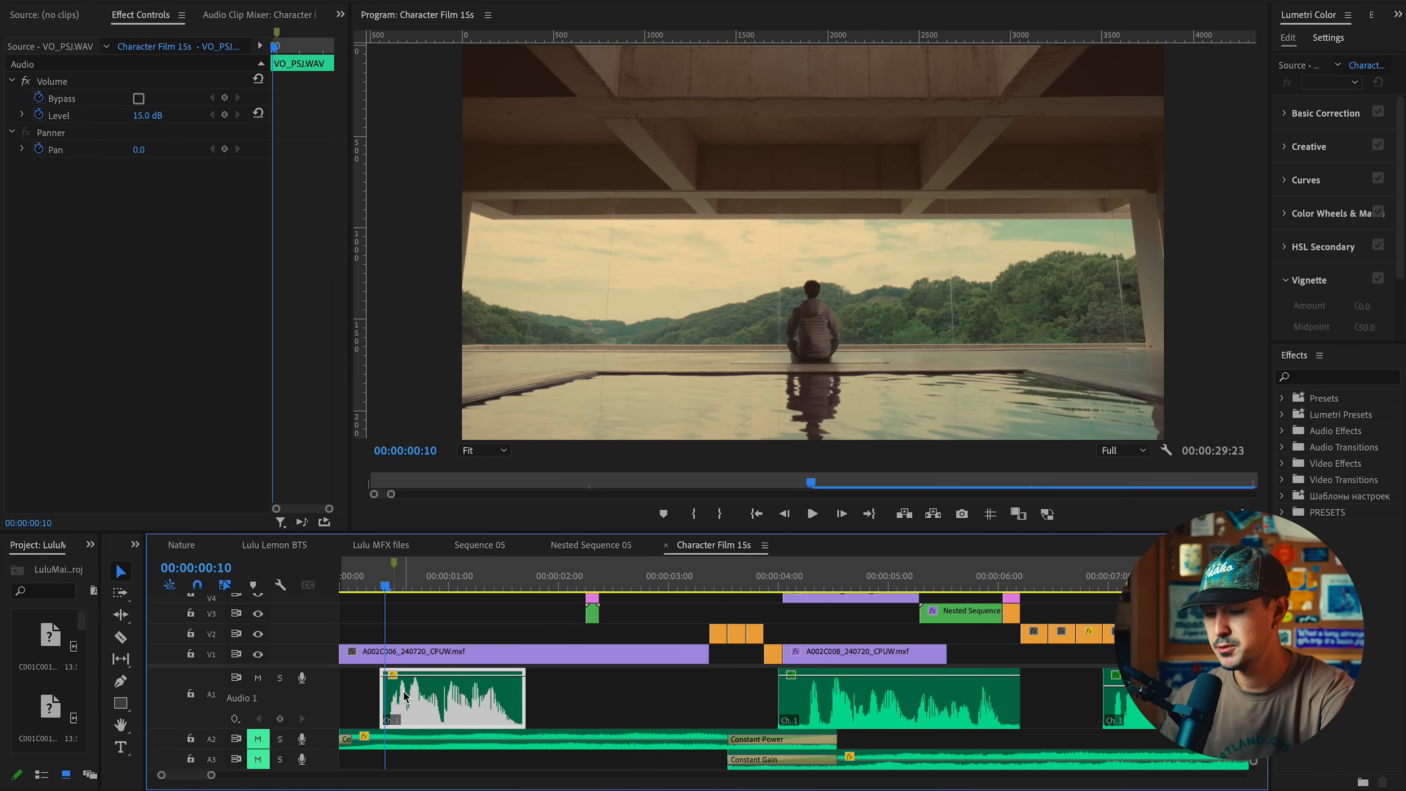
pyautogui.press('space')
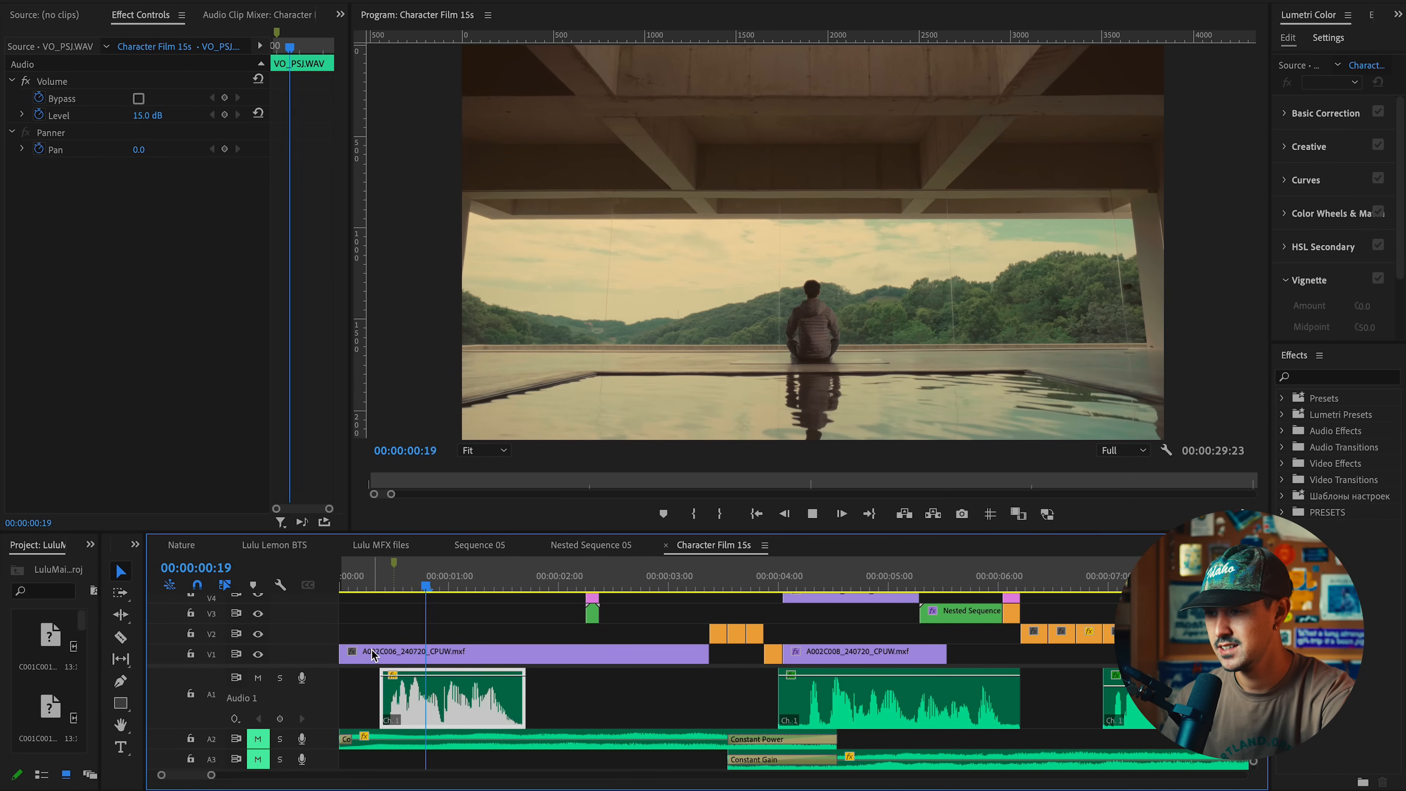
pyautogui.click(382, 653)
pyautogui.scroll(-3, 497, 712)
pyautogui.press('space')
pyautogui.scroll(3, 472, 640)
pyautogui.press('space')
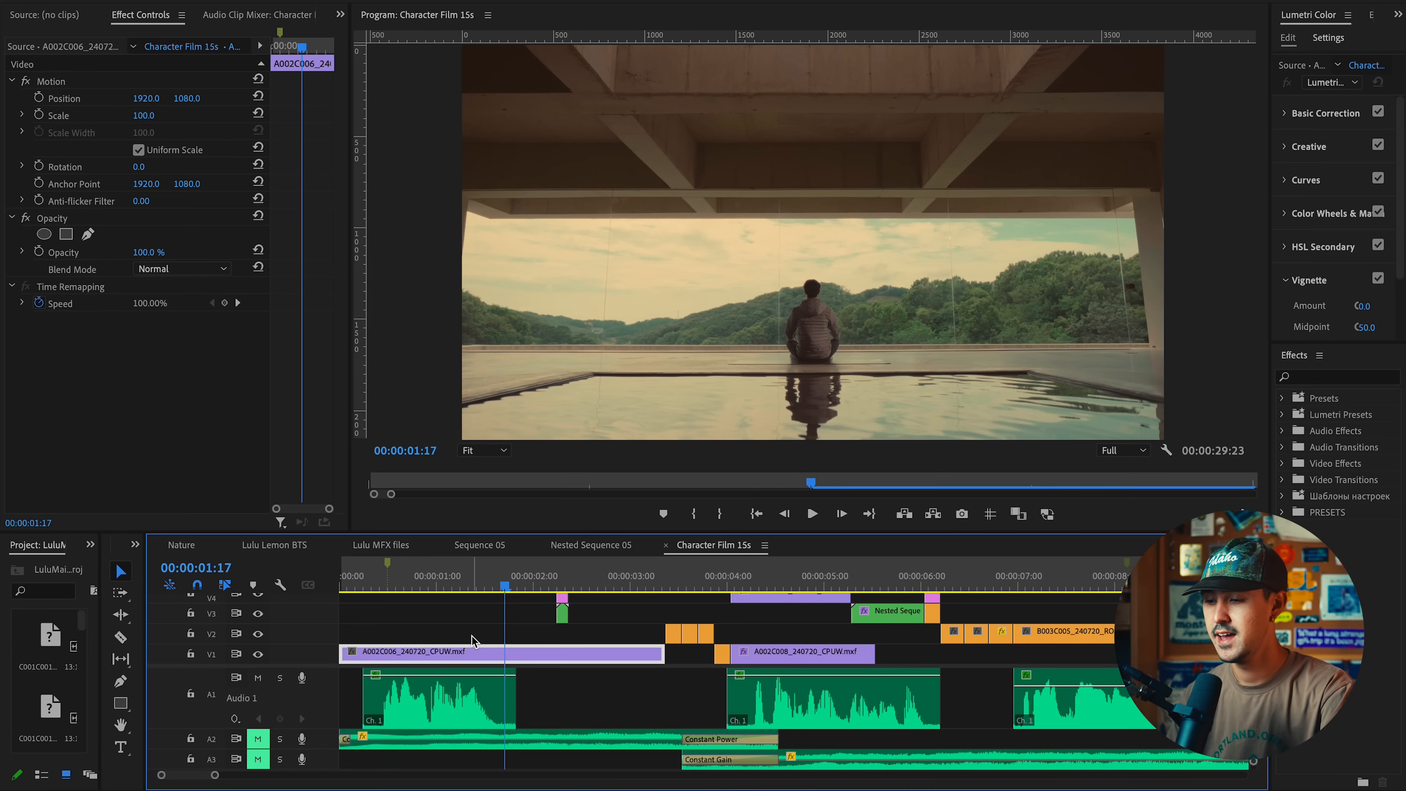
# Play the third voiceover clip on A1, select it and return the playhead to 00:00:07:12
pyautogui.scroll(-5, 537, 720)
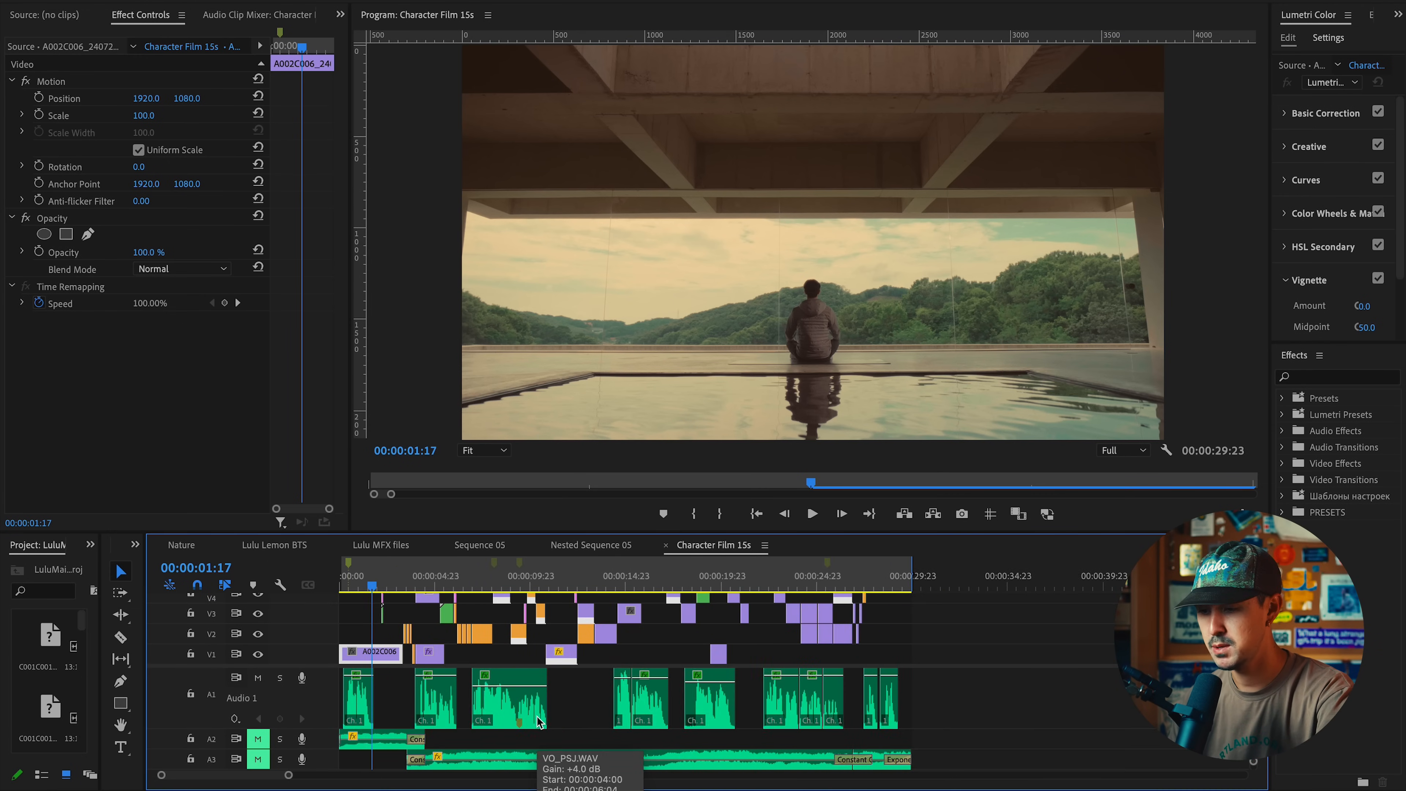
pyautogui.click(506, 582)
pyautogui.press('space')
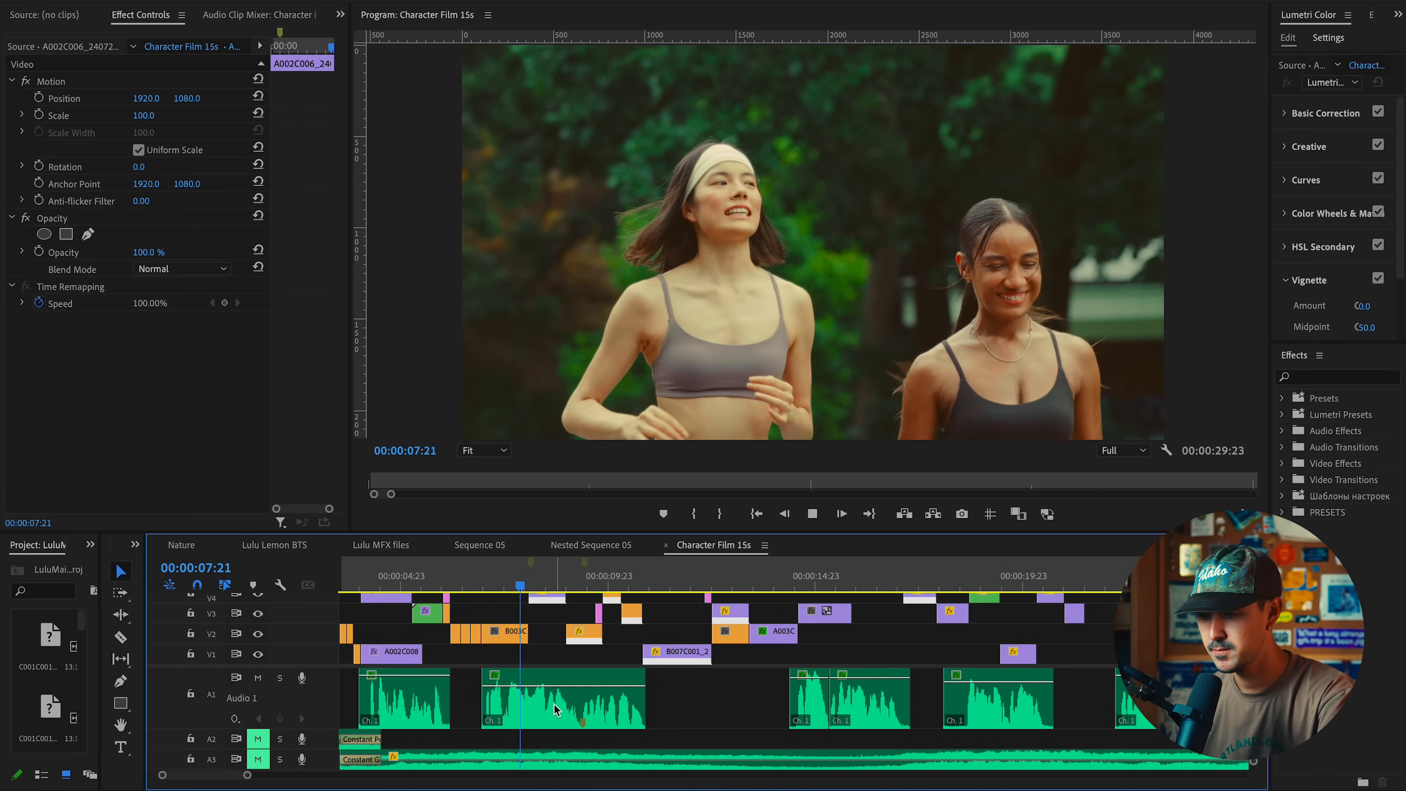
pyautogui.press('space')
pyautogui.moveTo(557, 687); pyautogui.dragTo(557, 685)
pyautogui.press('space')
pyautogui.press('space')
pyautogui.click(518, 579)
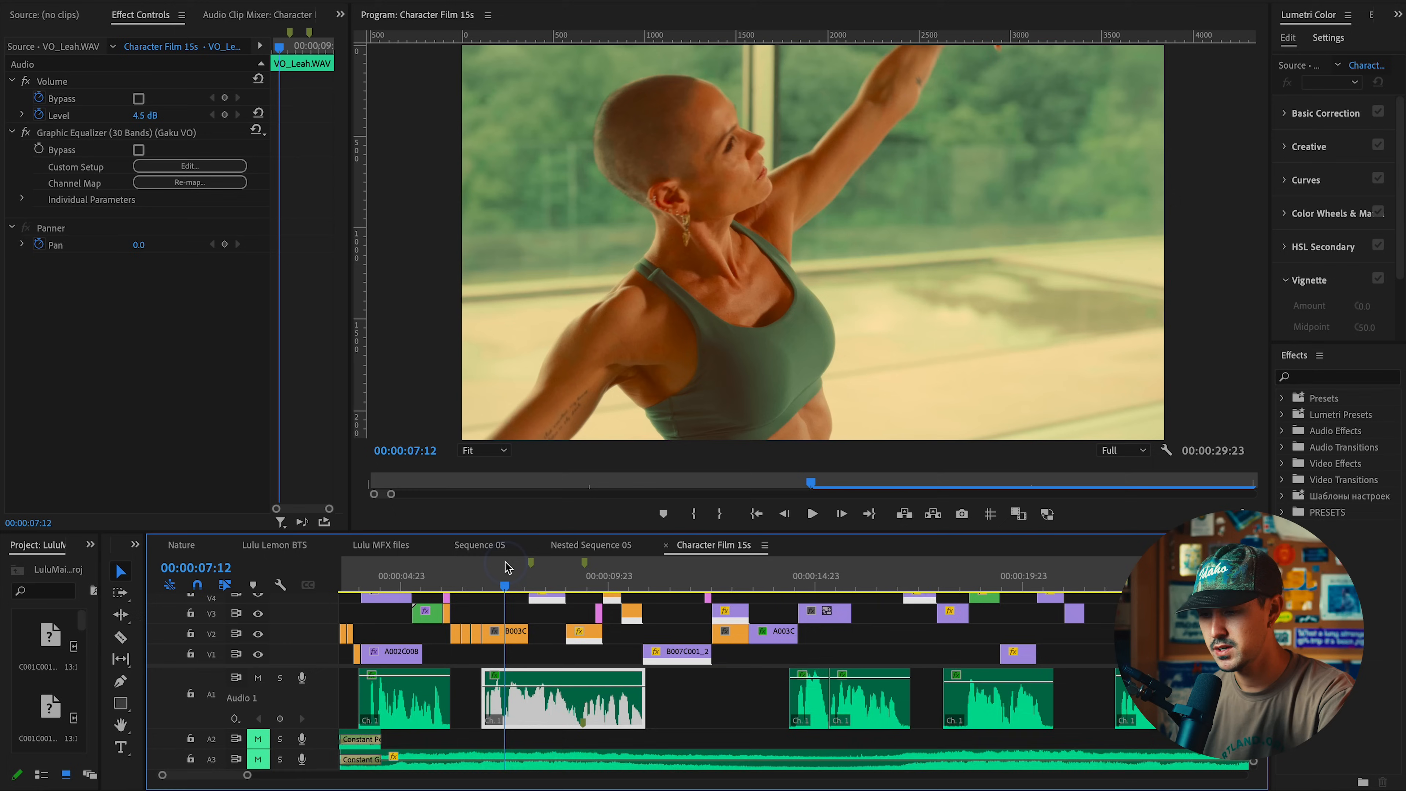
# Give the timeline more vertical room to show the muted audio tracks below A1
pyautogui.press('\\')
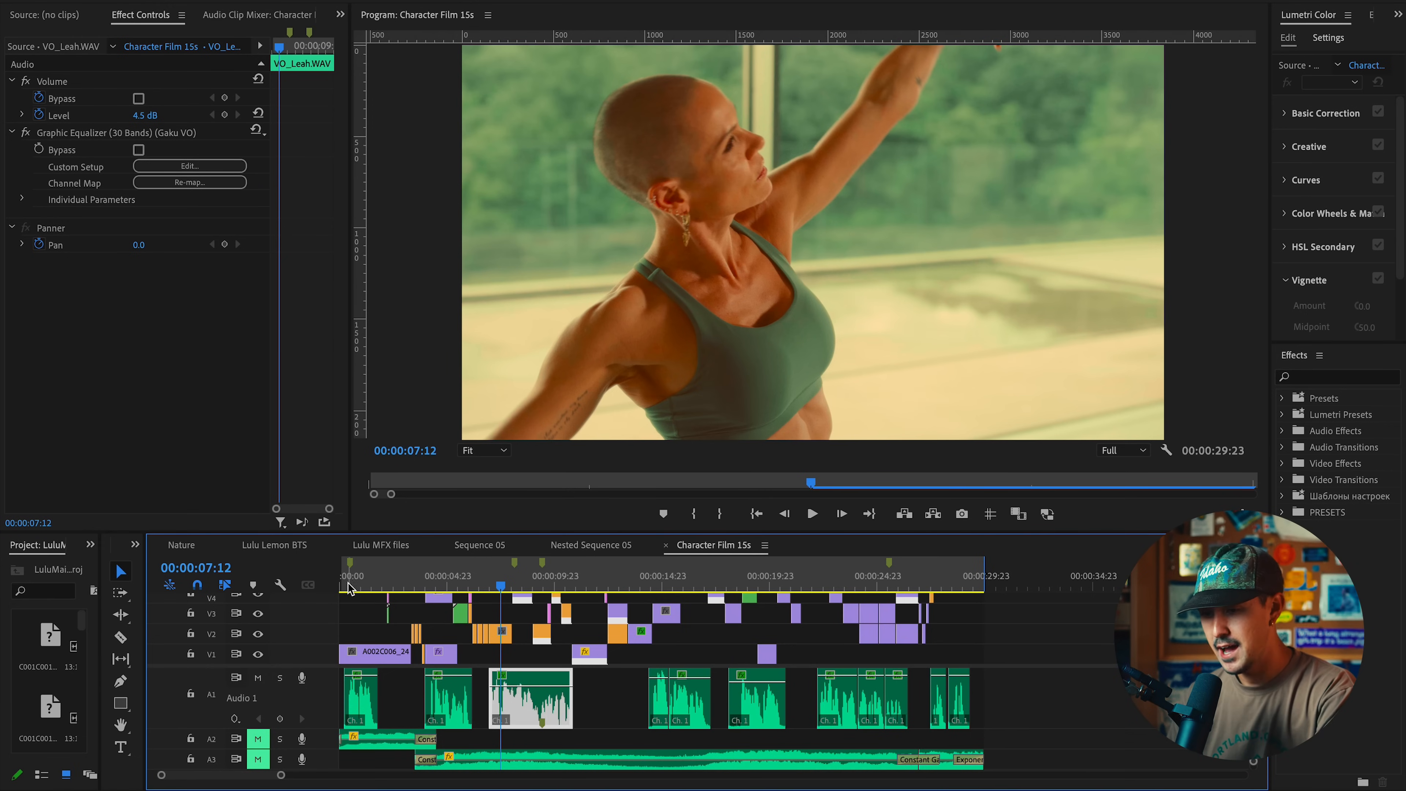
pyautogui.moveTo(385, 534); pyautogui.dragTo(398, 383)
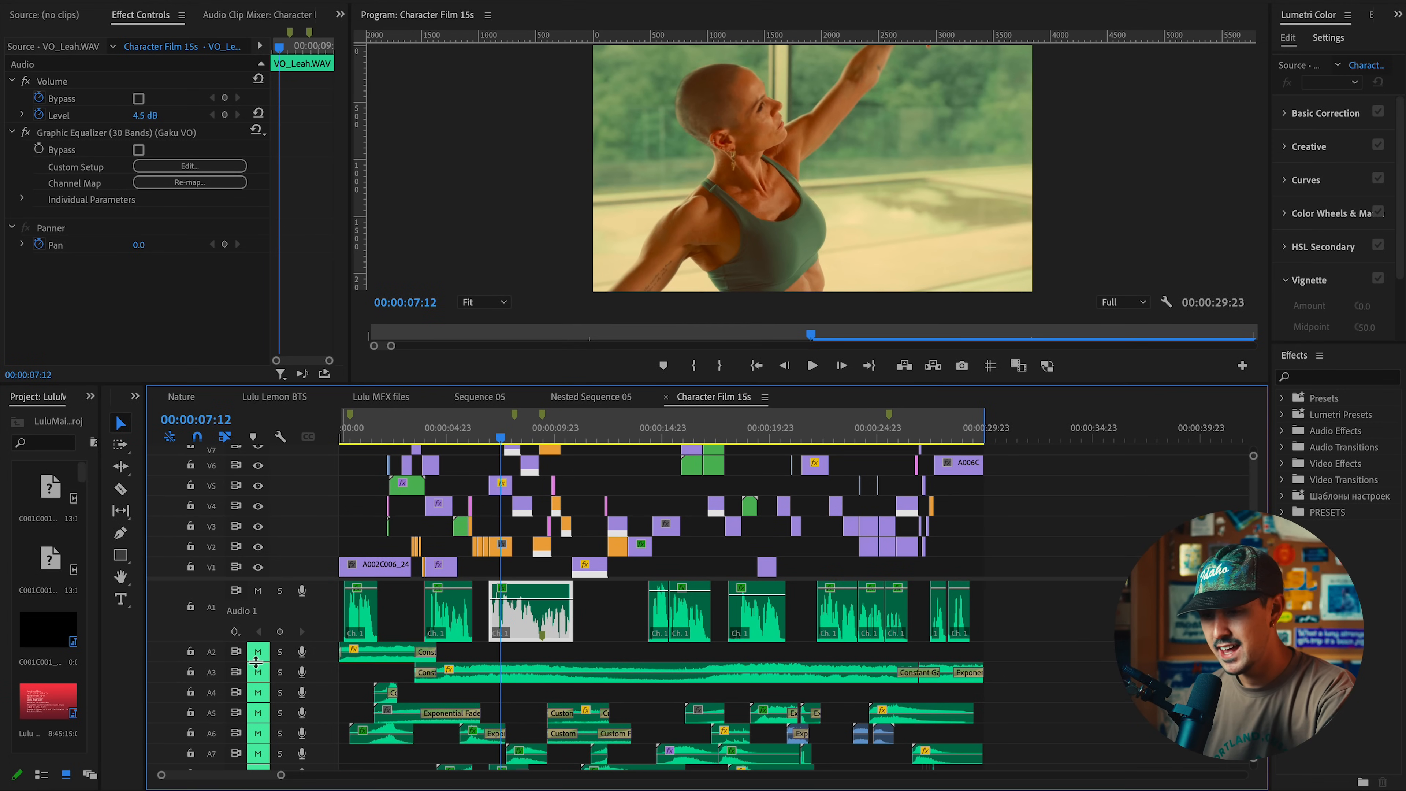
pyautogui.press('=')
pyautogui.press('=')
pyautogui.press('=')
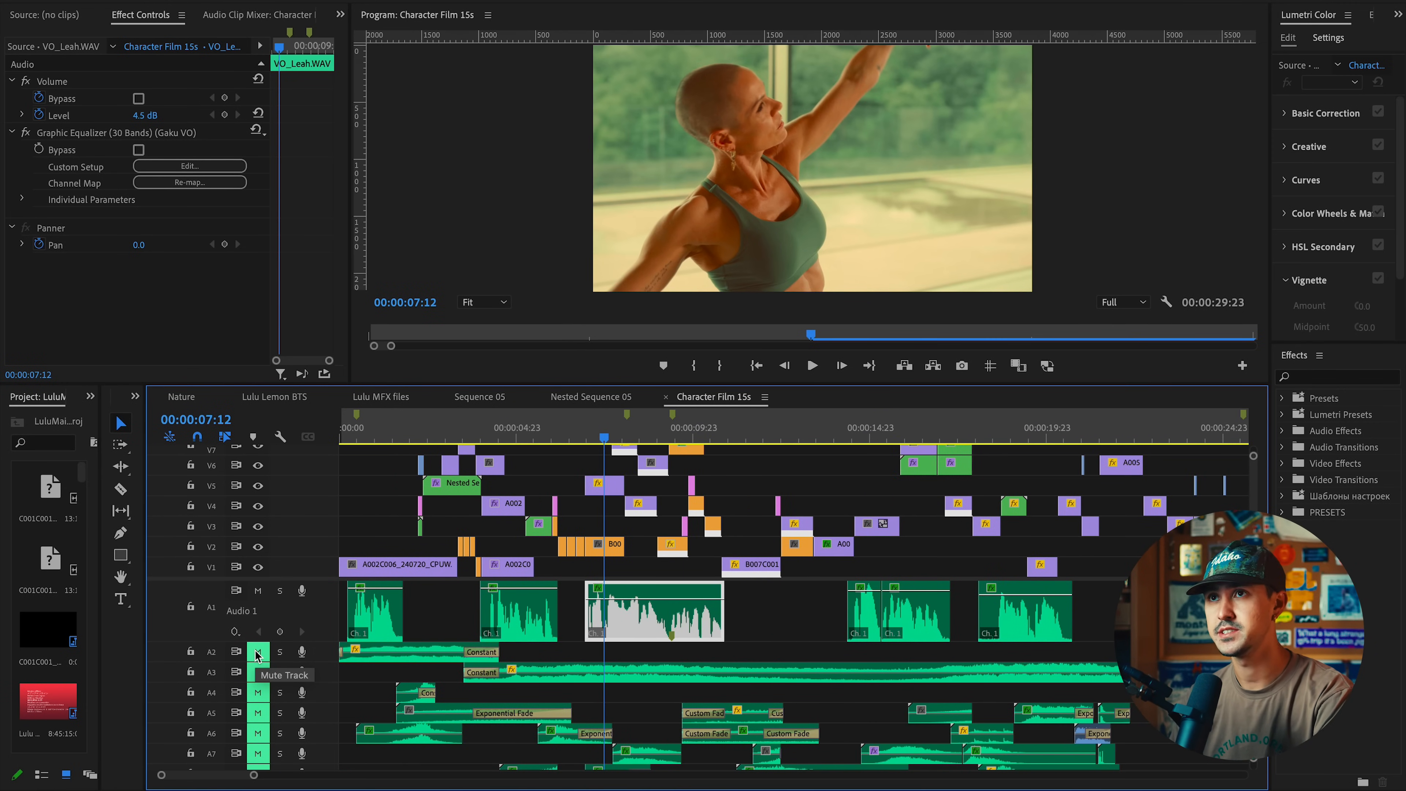
# Unmute audio tracks A2 and A3 so the music is heard together with the voiceover
pyautogui.click(387, 434)
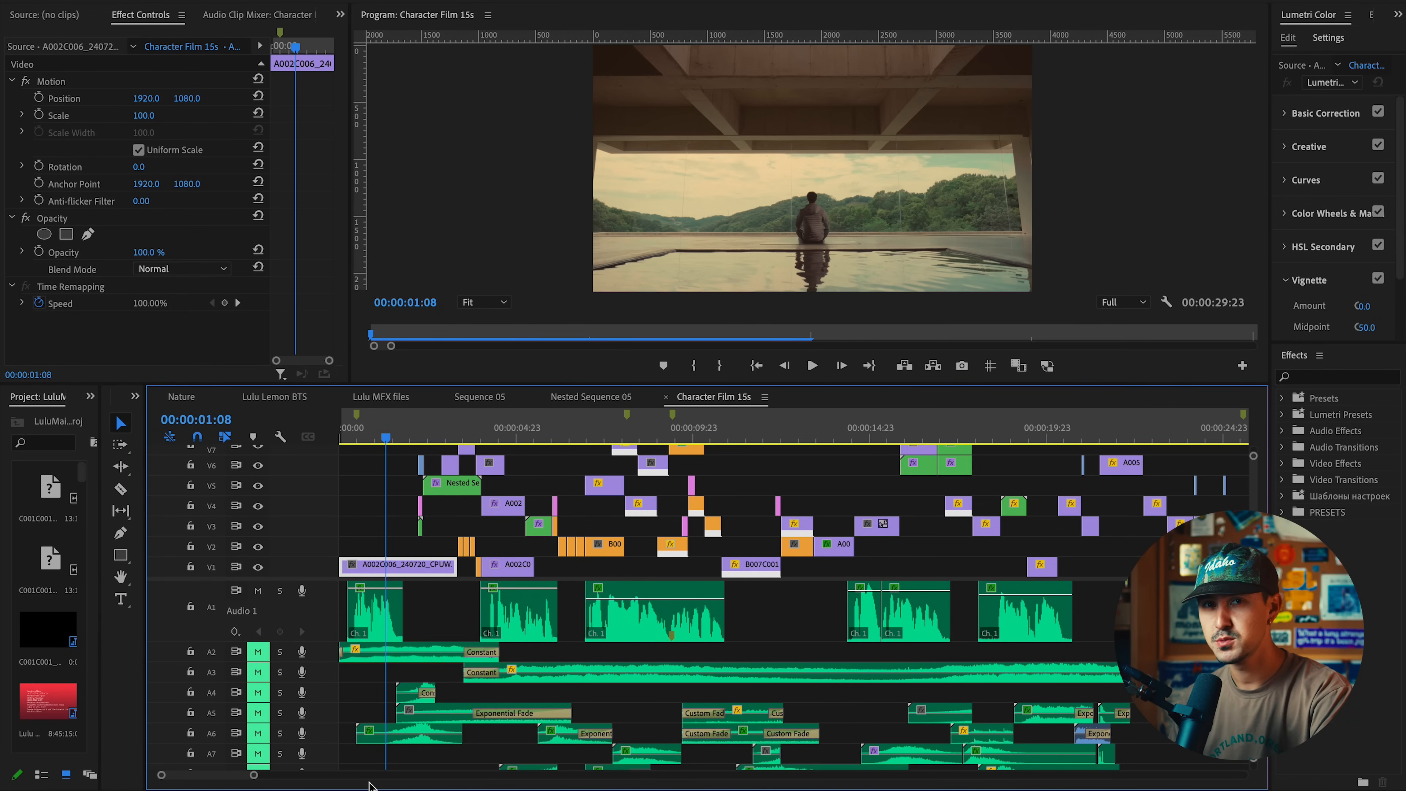
pyautogui.press('-')
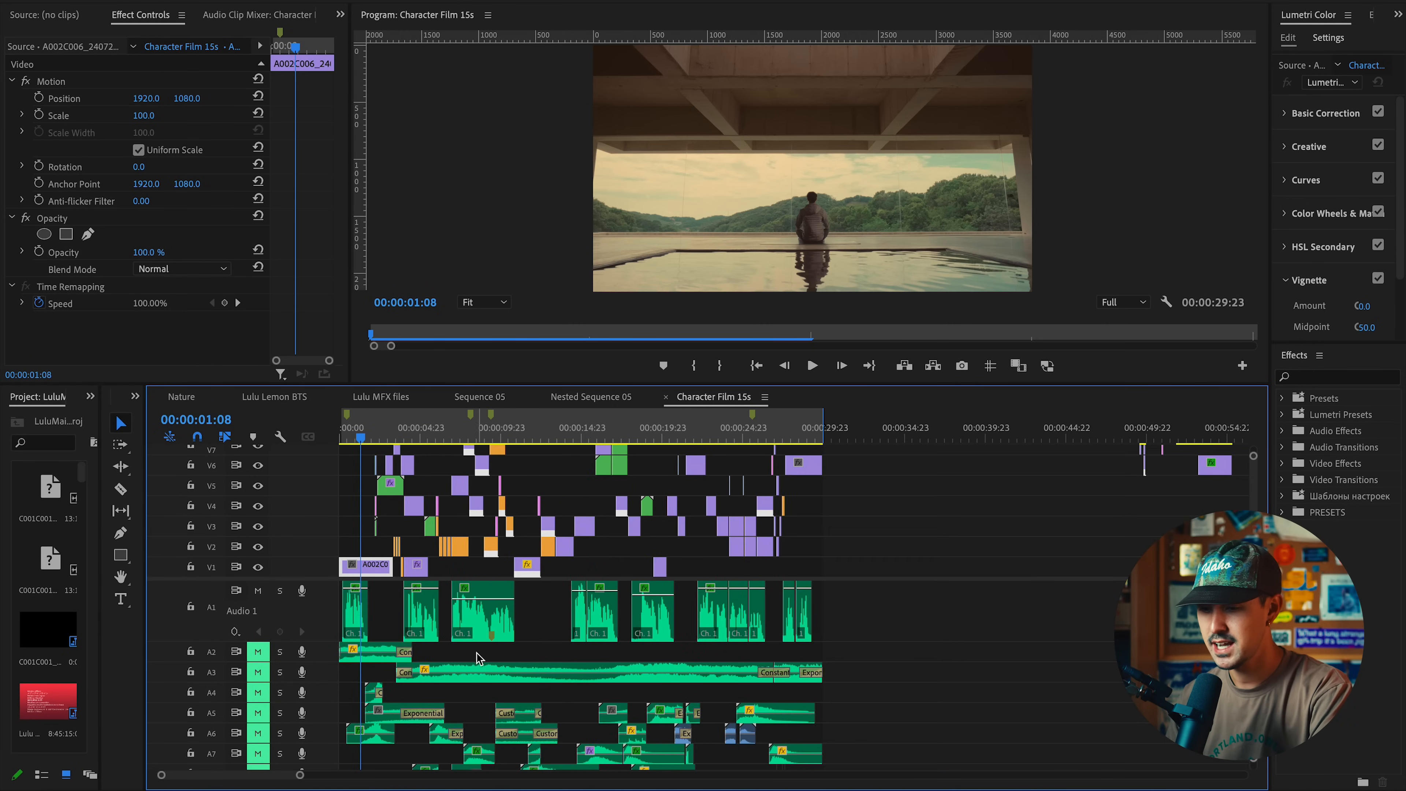
pyautogui.moveTo(260, 653); pyautogui.dragTo(258, 672)
pyautogui.press('\\')
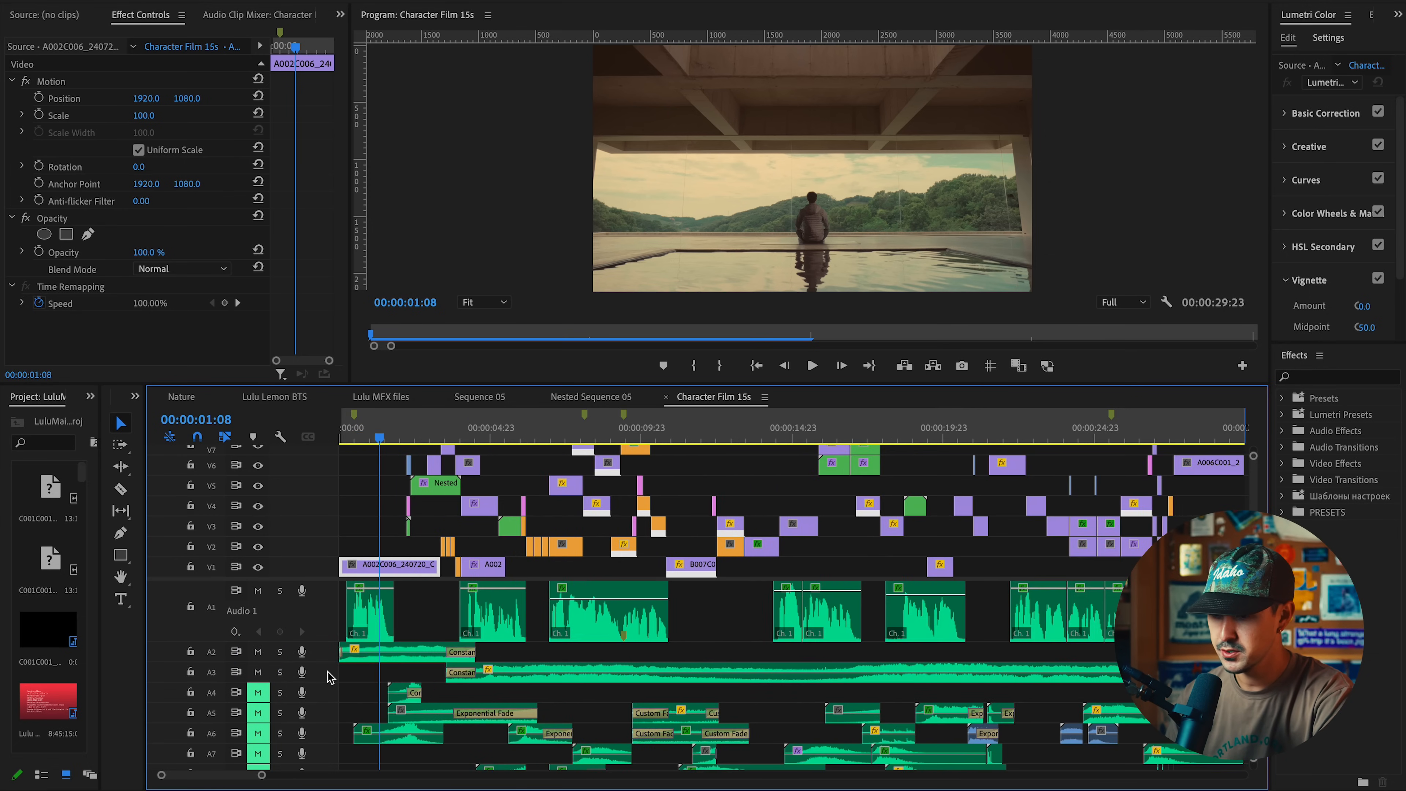
# Play the sequence from its start to about 00:00:07:17 to hear the voiceover with the music
pyautogui.press('Home')
pyautogui.press('space')
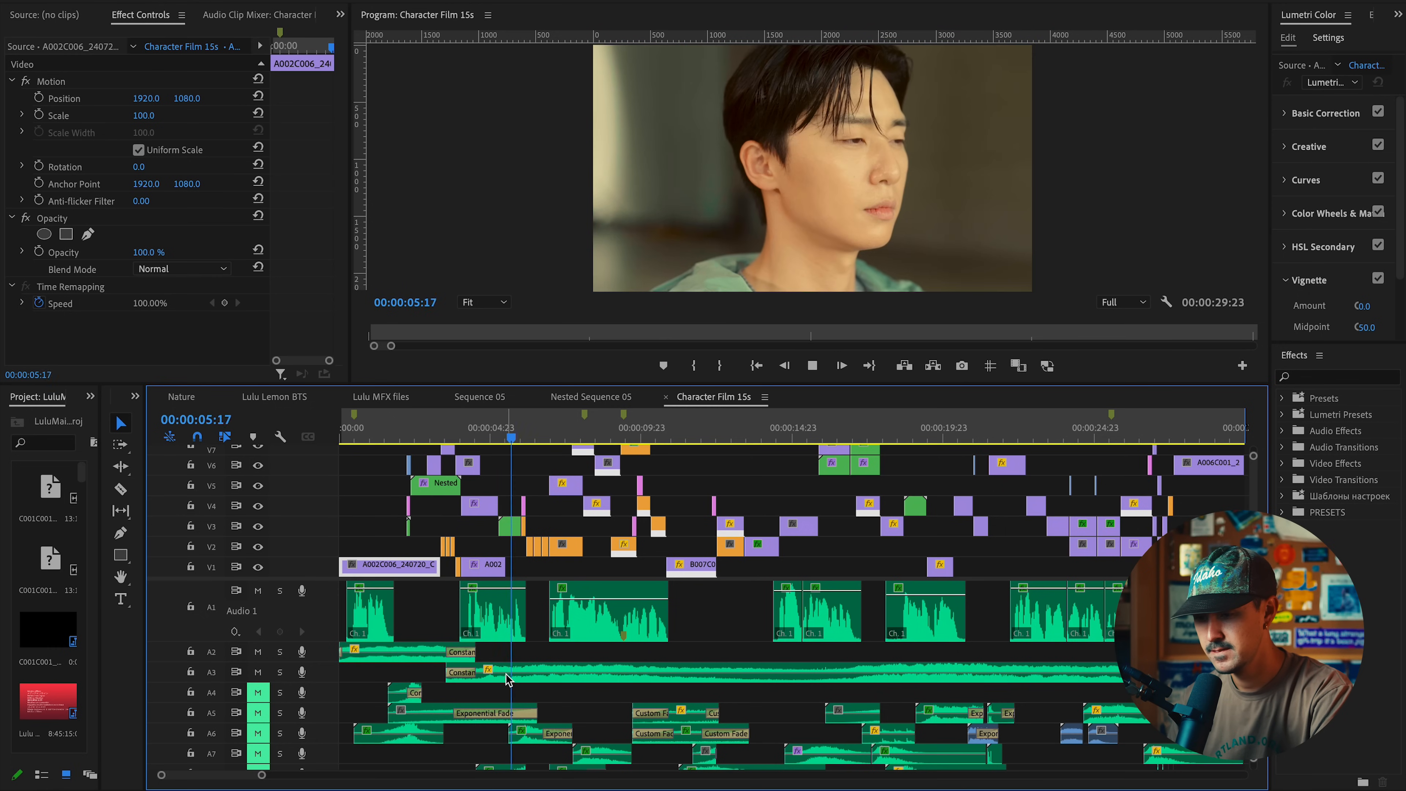
pyautogui.press('-')
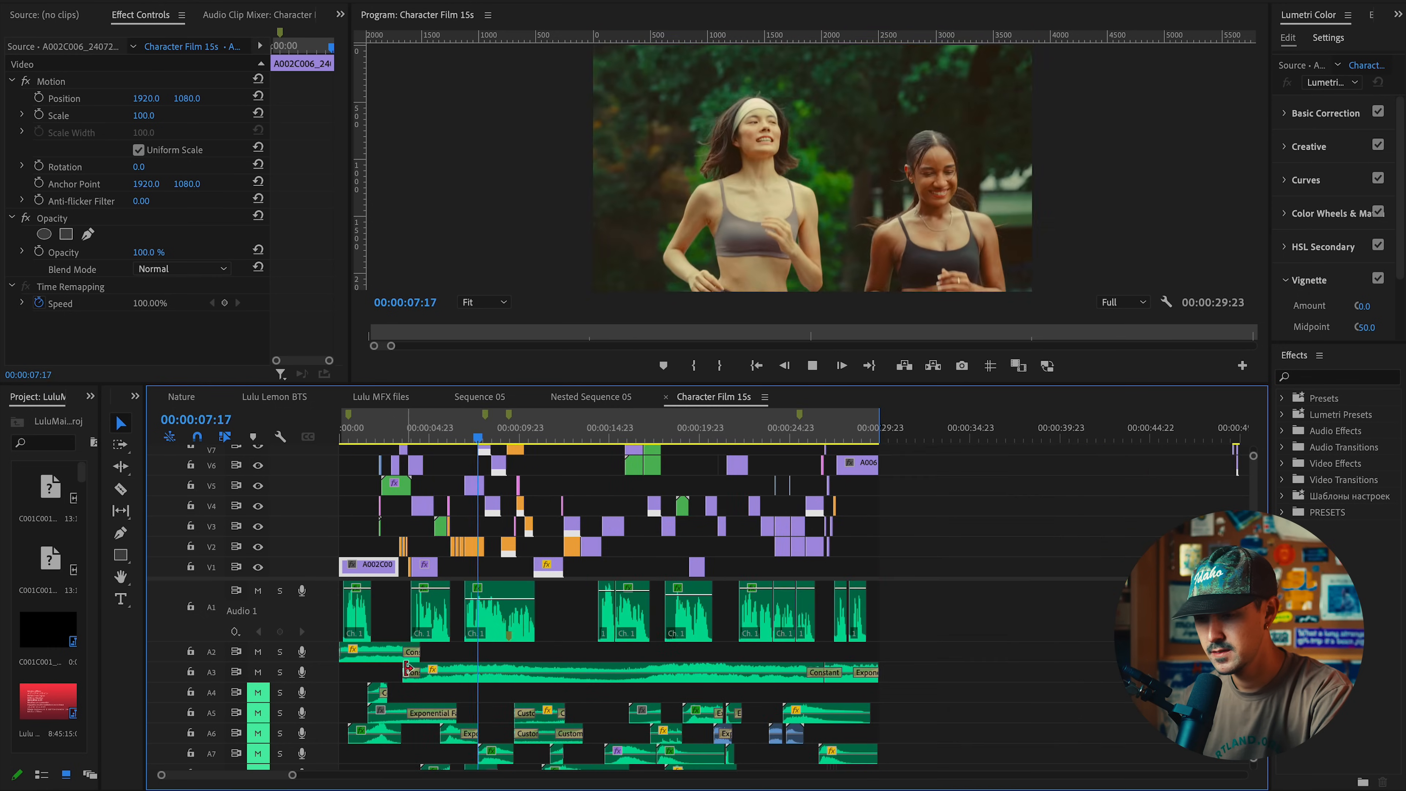
pyautogui.press('space')
# Mute the voiceover track A1 and play the opening of the sequence to hear the music on A2 and A3 alone
pyautogui.click(258, 591)
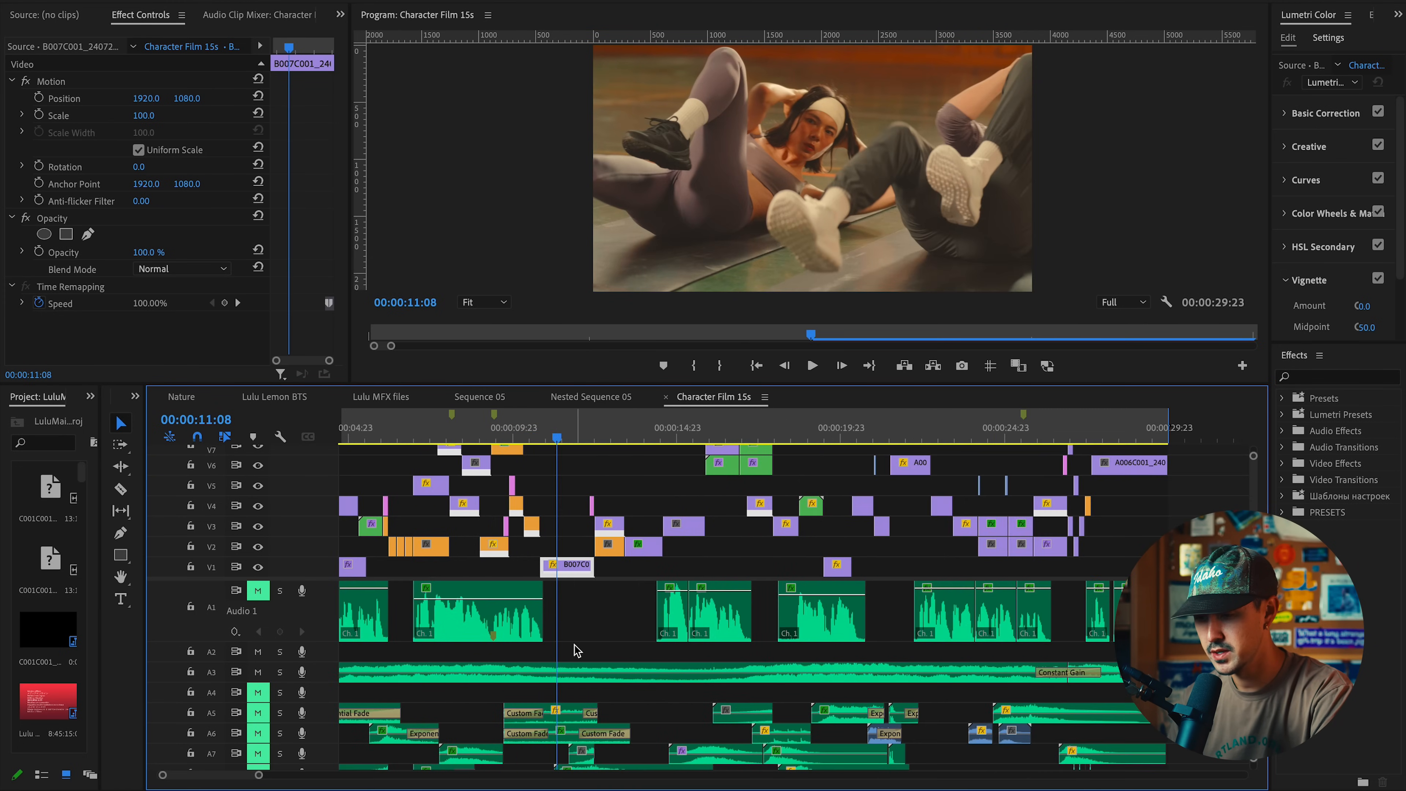
pyautogui.press('space')
pyautogui.press('Home')
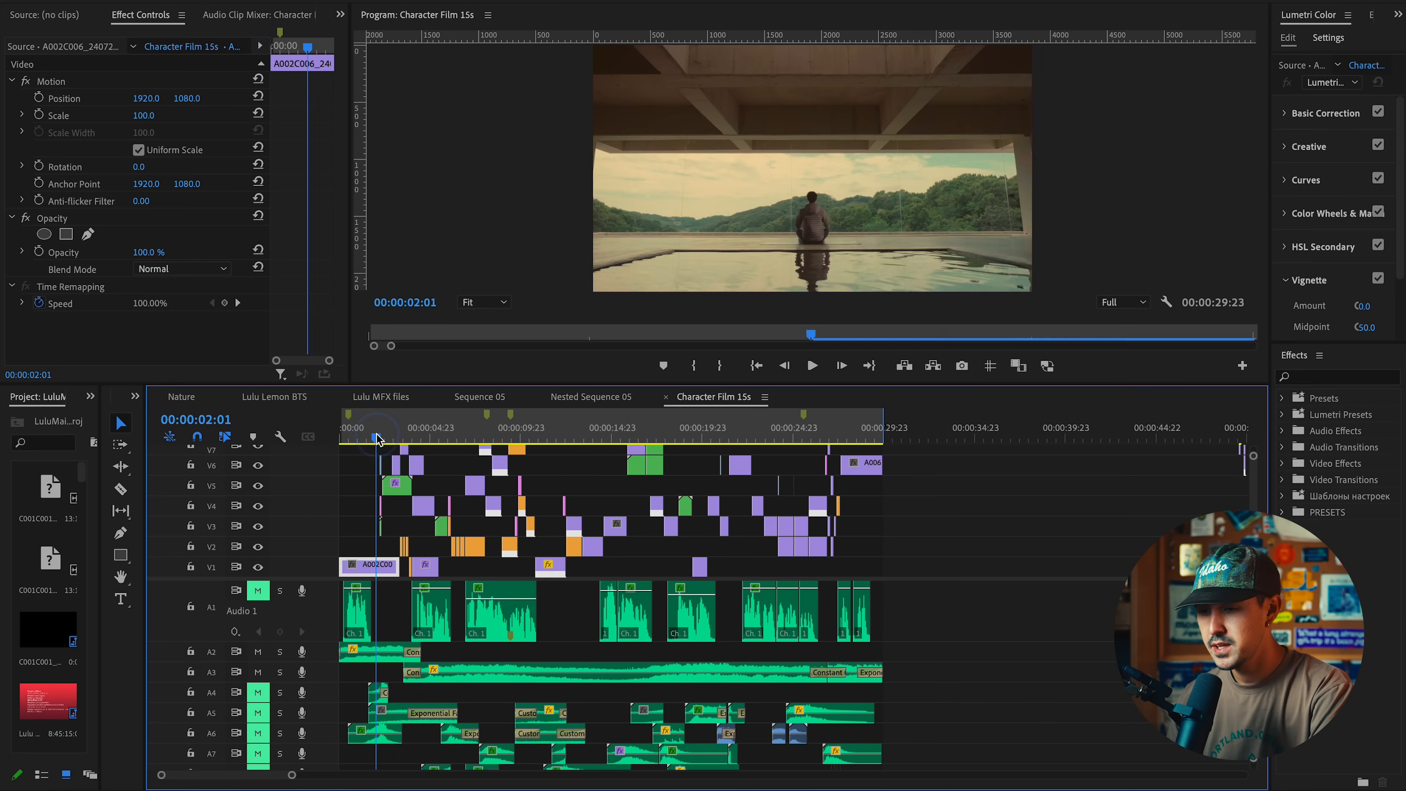
pyautogui.press('=')
pyautogui.press('=')
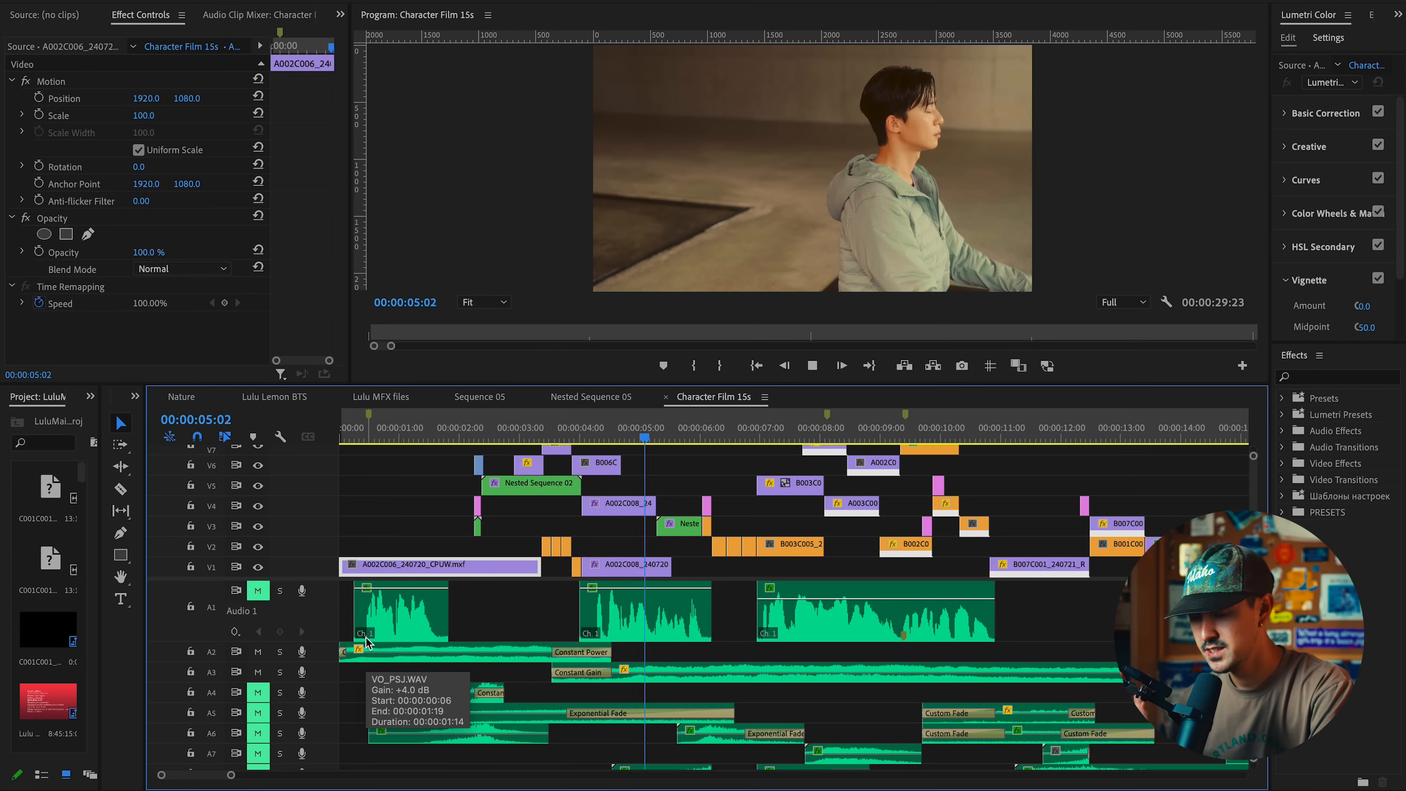
pyautogui.press('space')
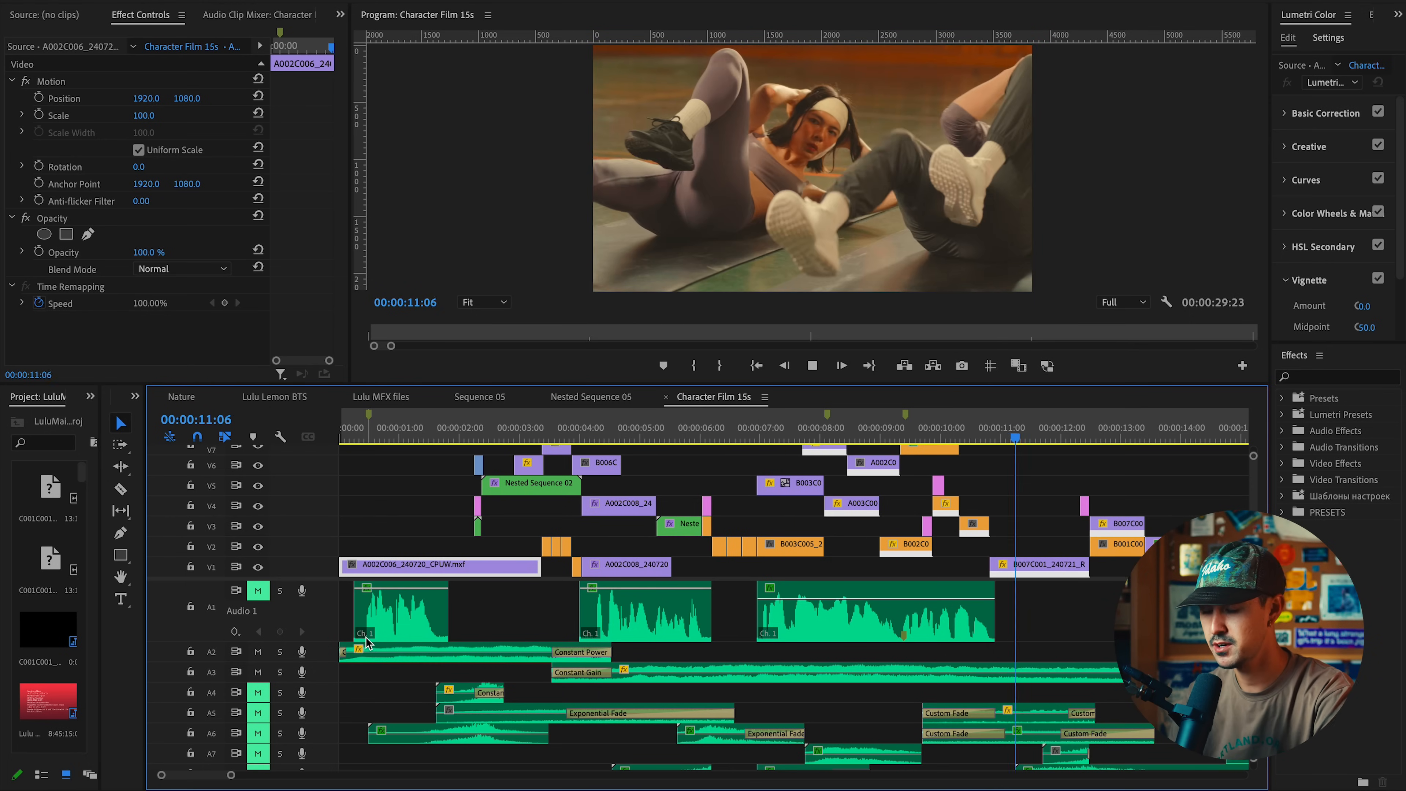
pyautogui.press('\\')
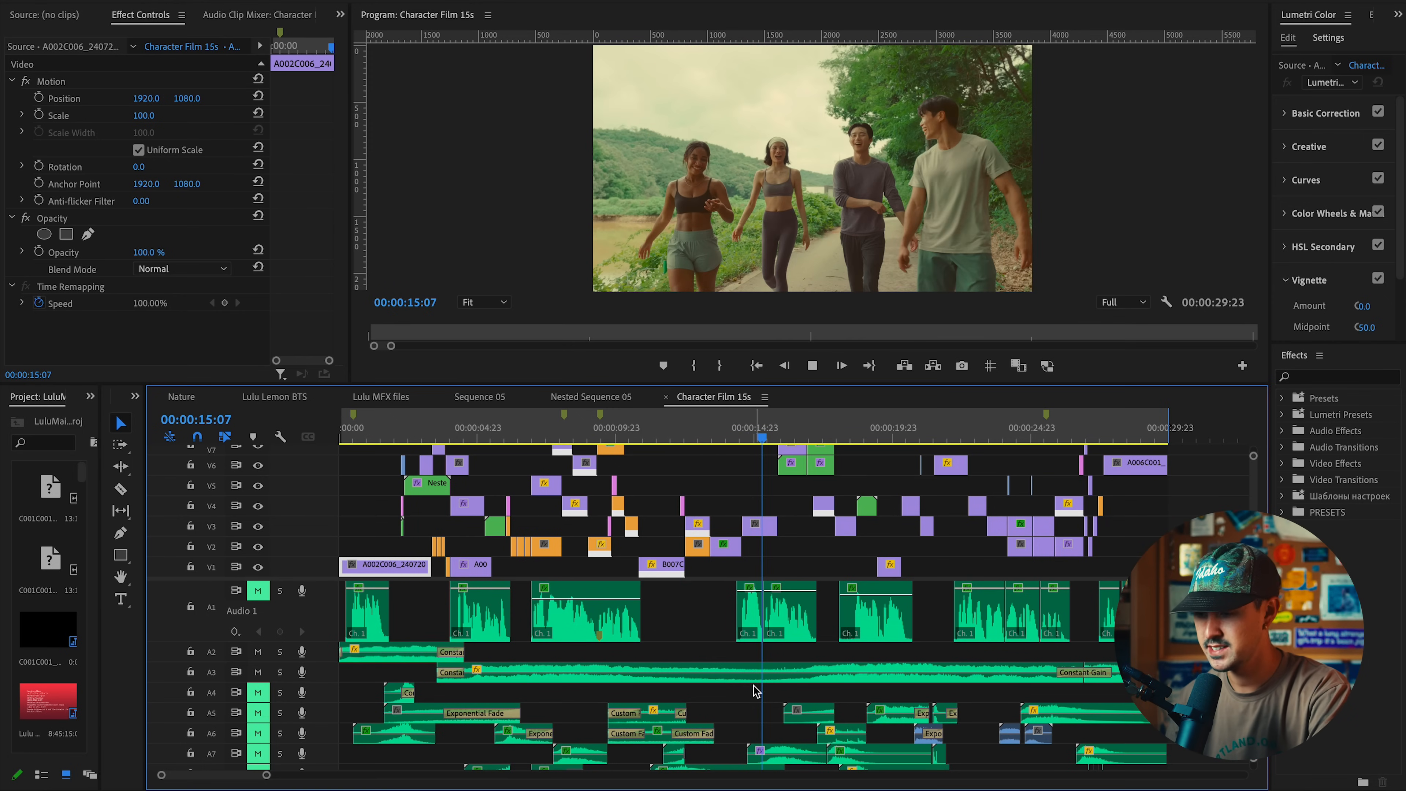
# Replay the music from the sequence start, and again from 00:00:10:13 through to 00:00:17:03
pyautogui.click(679, 437)
pyautogui.press('Home')
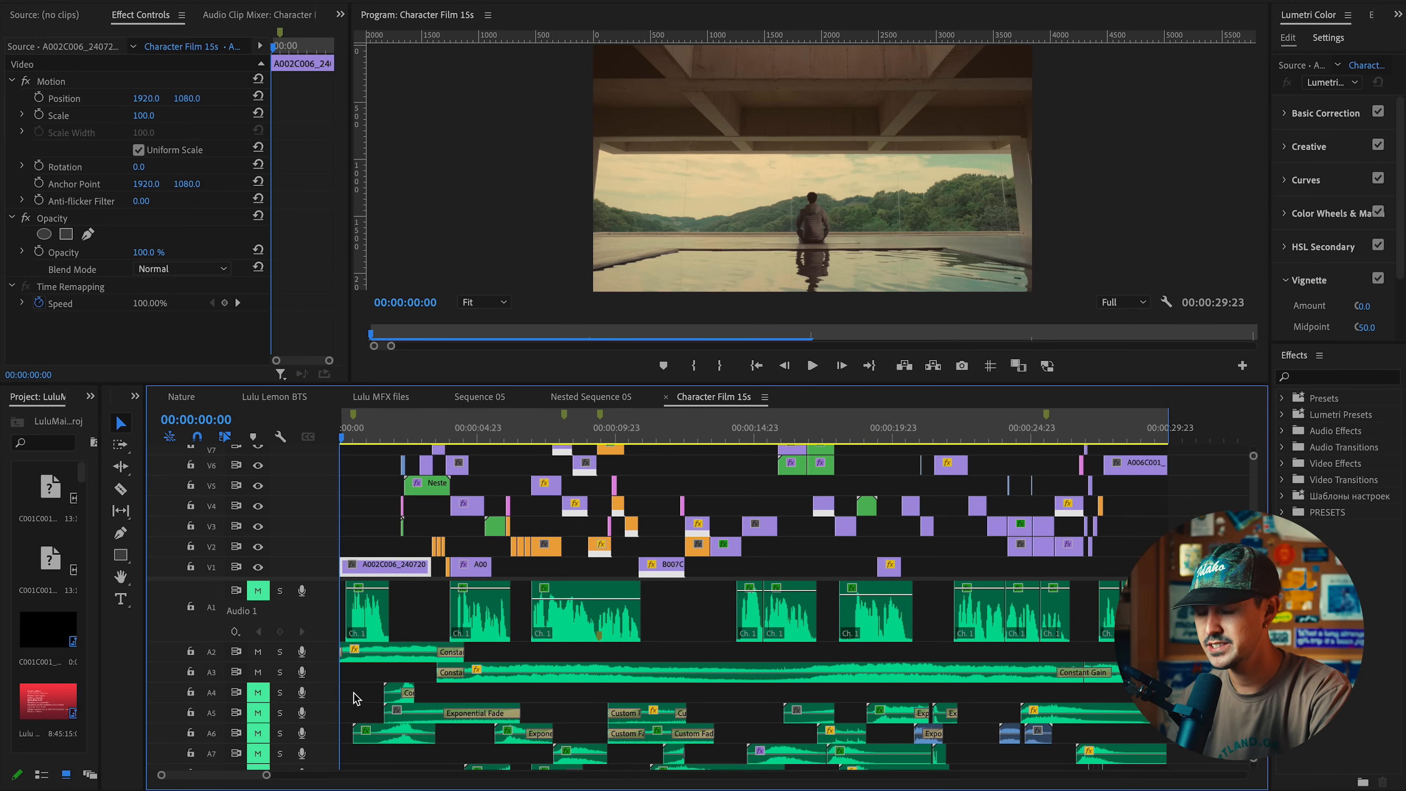
pyautogui.press('space')
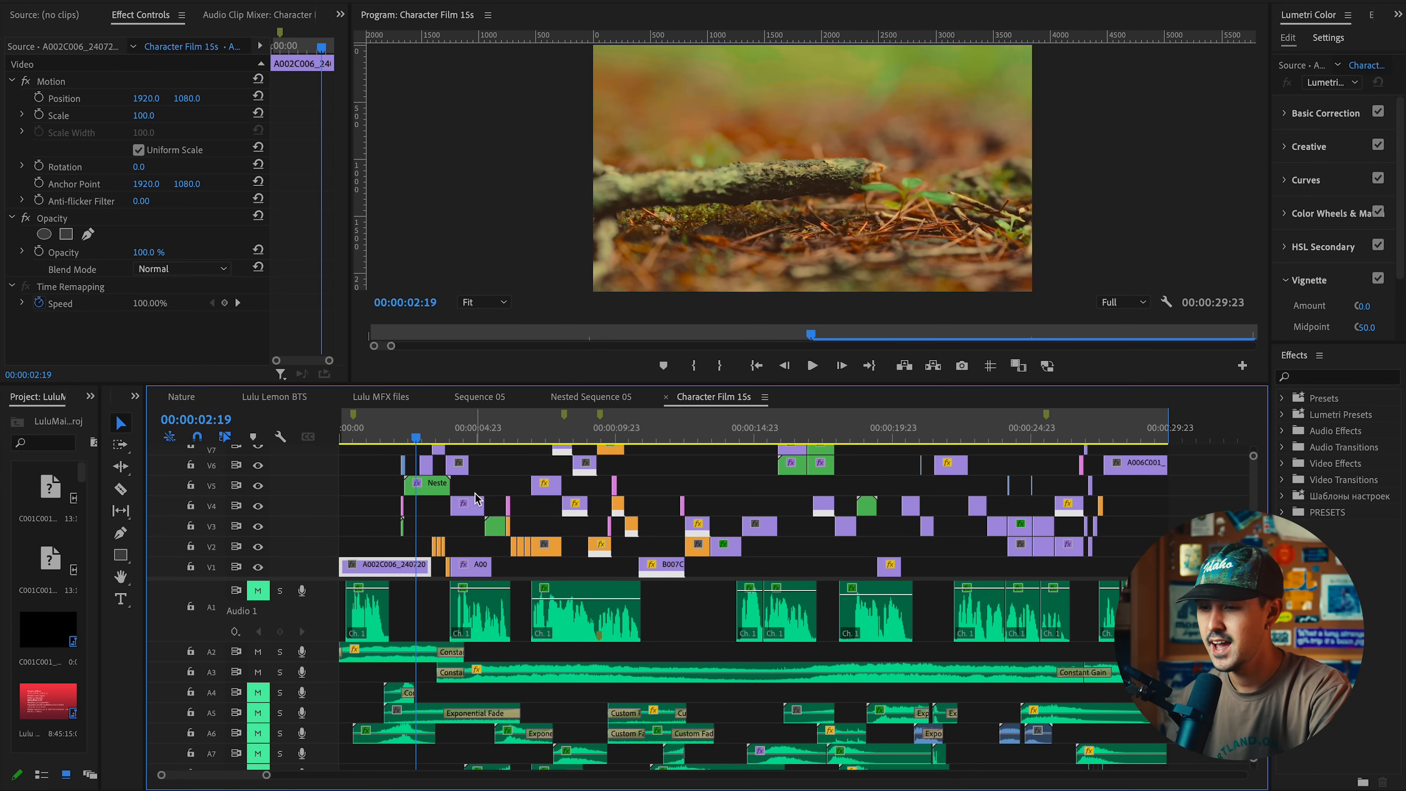
pyautogui.click(478, 438)
pyautogui.click(631, 438)
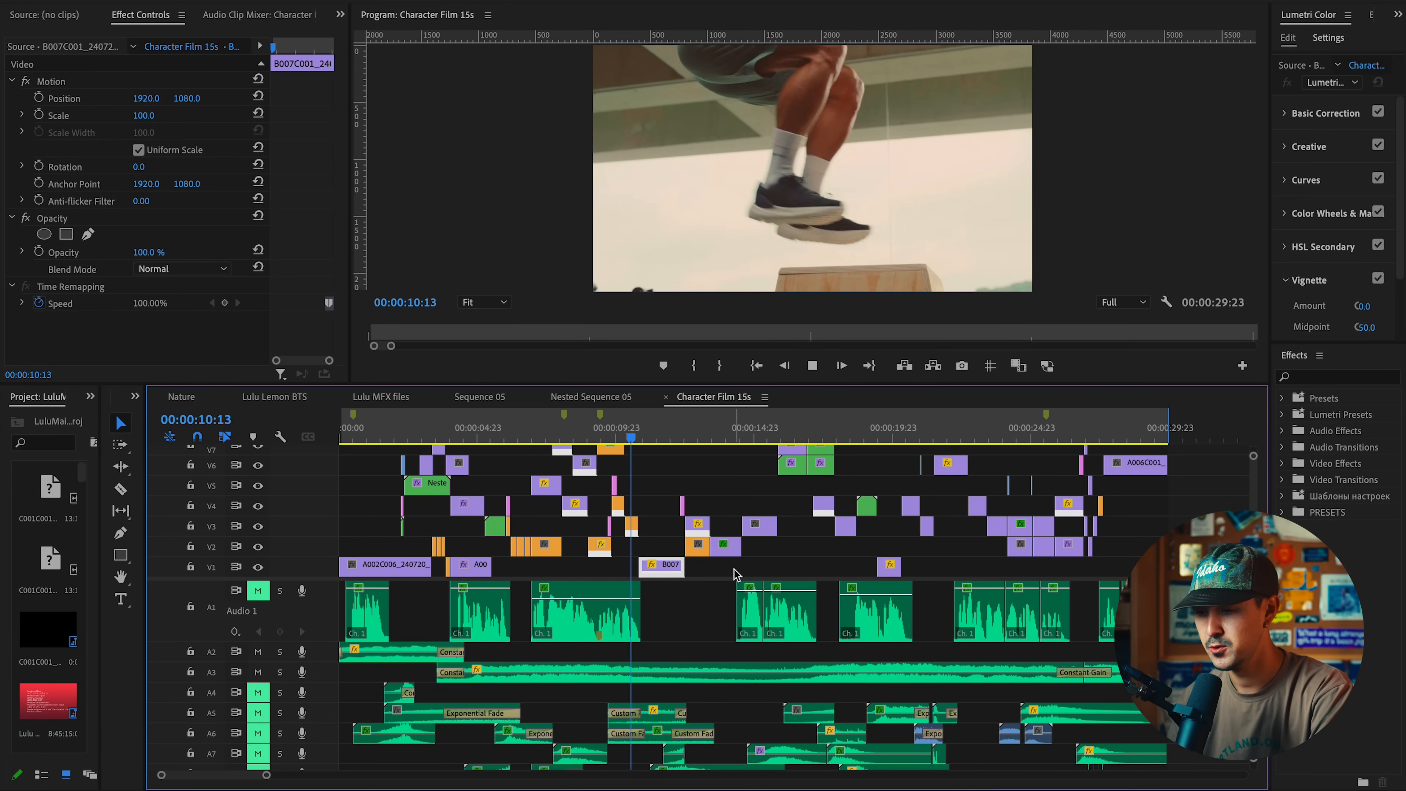
pyautogui.press('space')
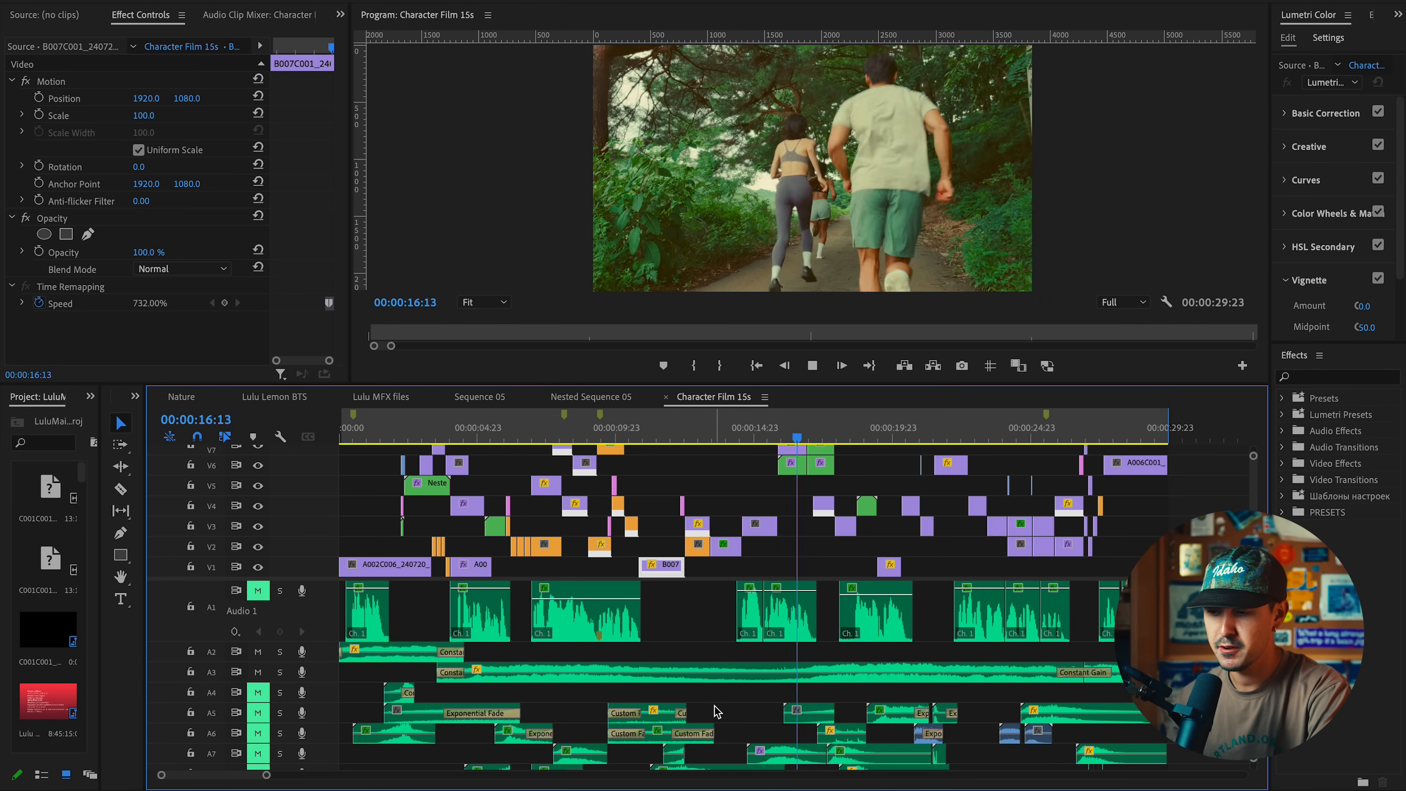
pyautogui.press('space')
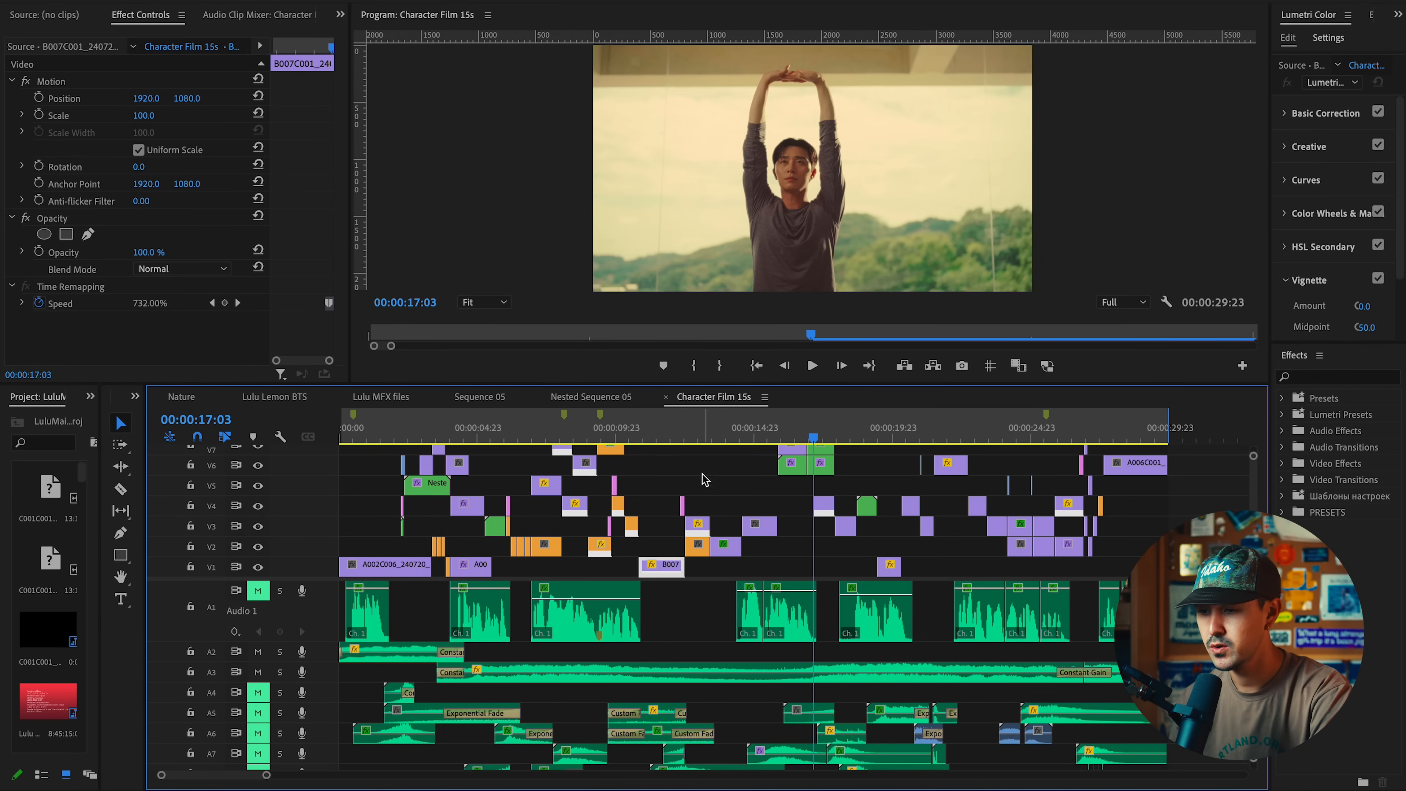
# Move the playhead to 00:00:13:01 and select the B007C002 clip on V3 above it
pyautogui.click(701, 438)
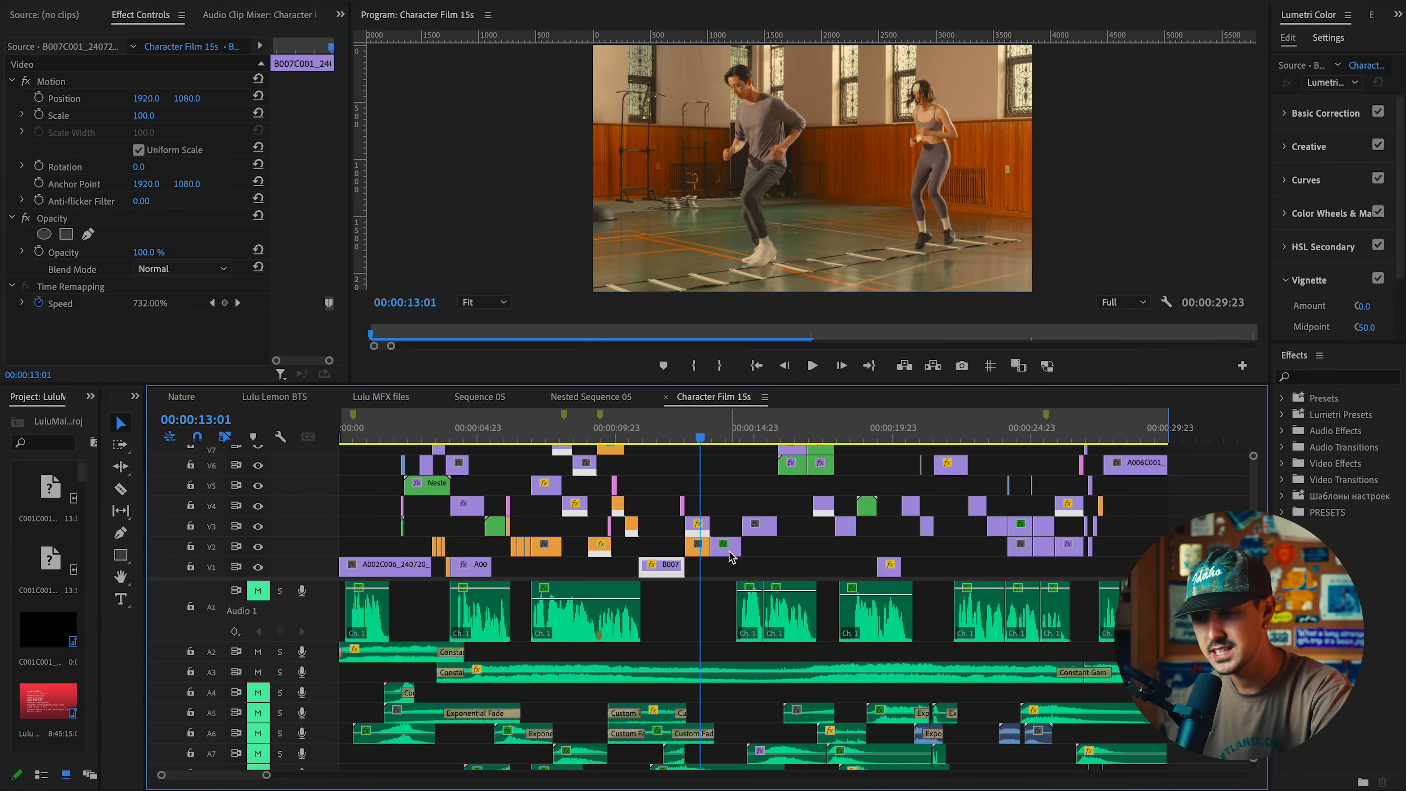
pyautogui.scroll(3, 731, 557)
pyautogui.click(733, 533)
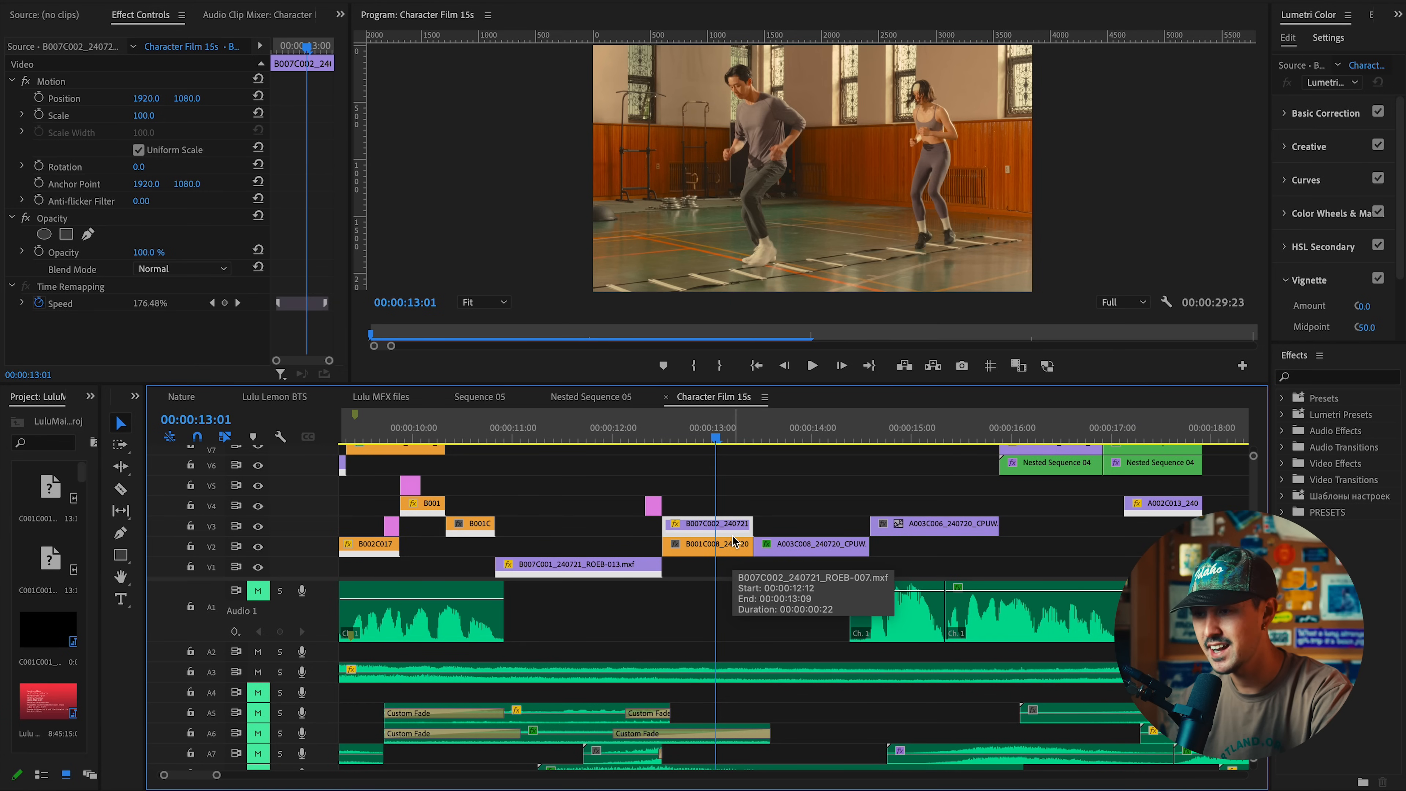
pyautogui.scroll(-4, 732, 540)
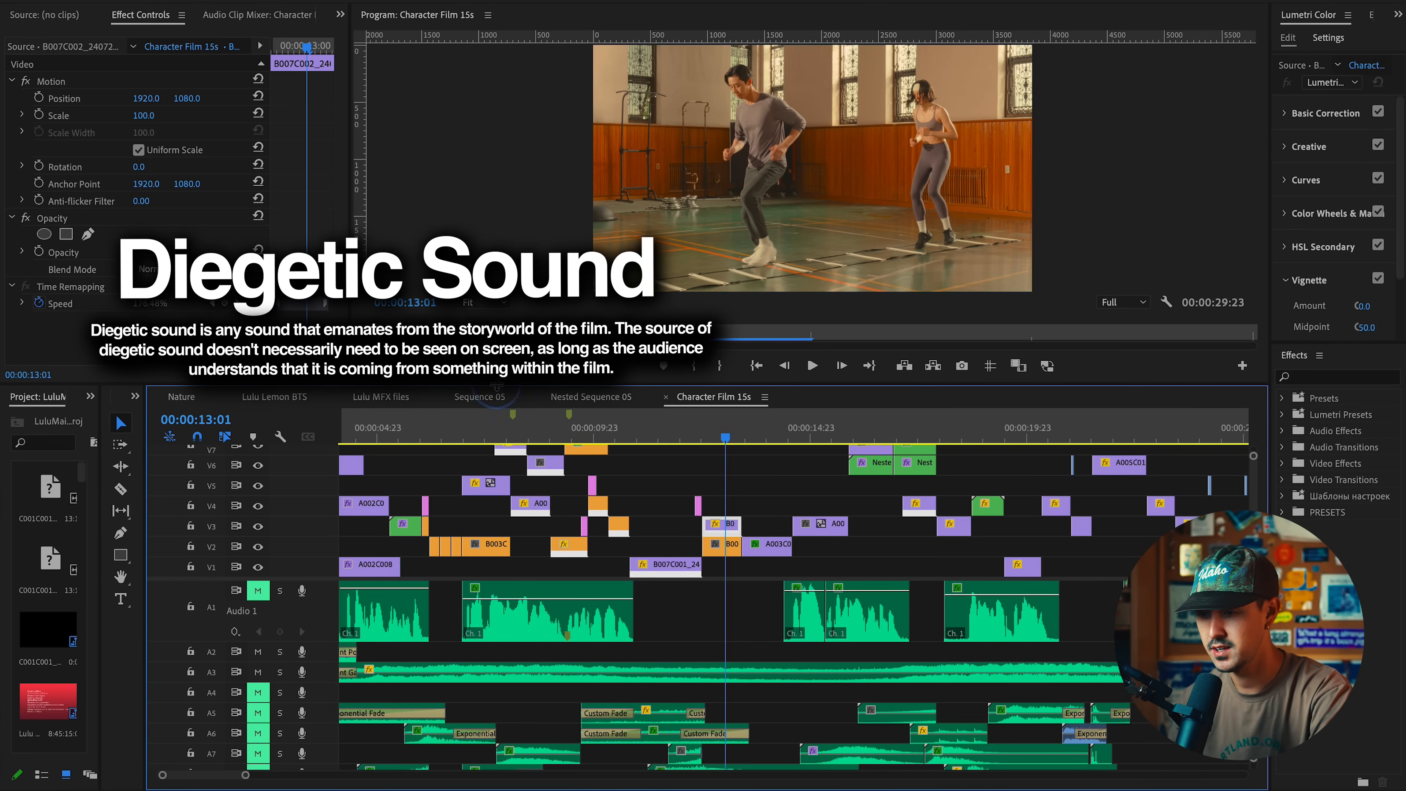
# Enlarge the timeline vertically until the whole stack of audio tracks from A1 to A17 fits
pyautogui.moveTo(497, 386); pyautogui.dragTo(497, 79)
pyautogui.press('\\')
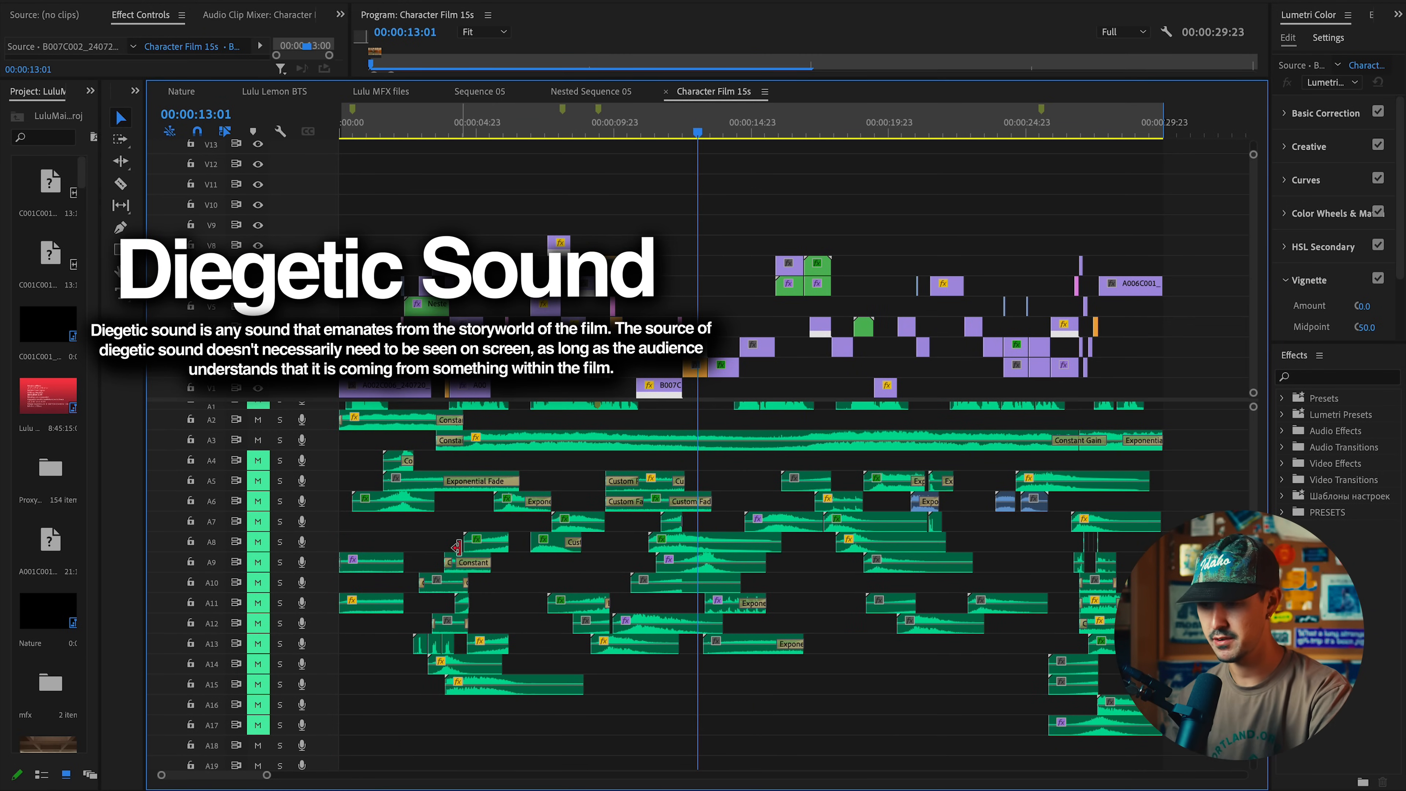
pyautogui.scroll(1, 499, 515)
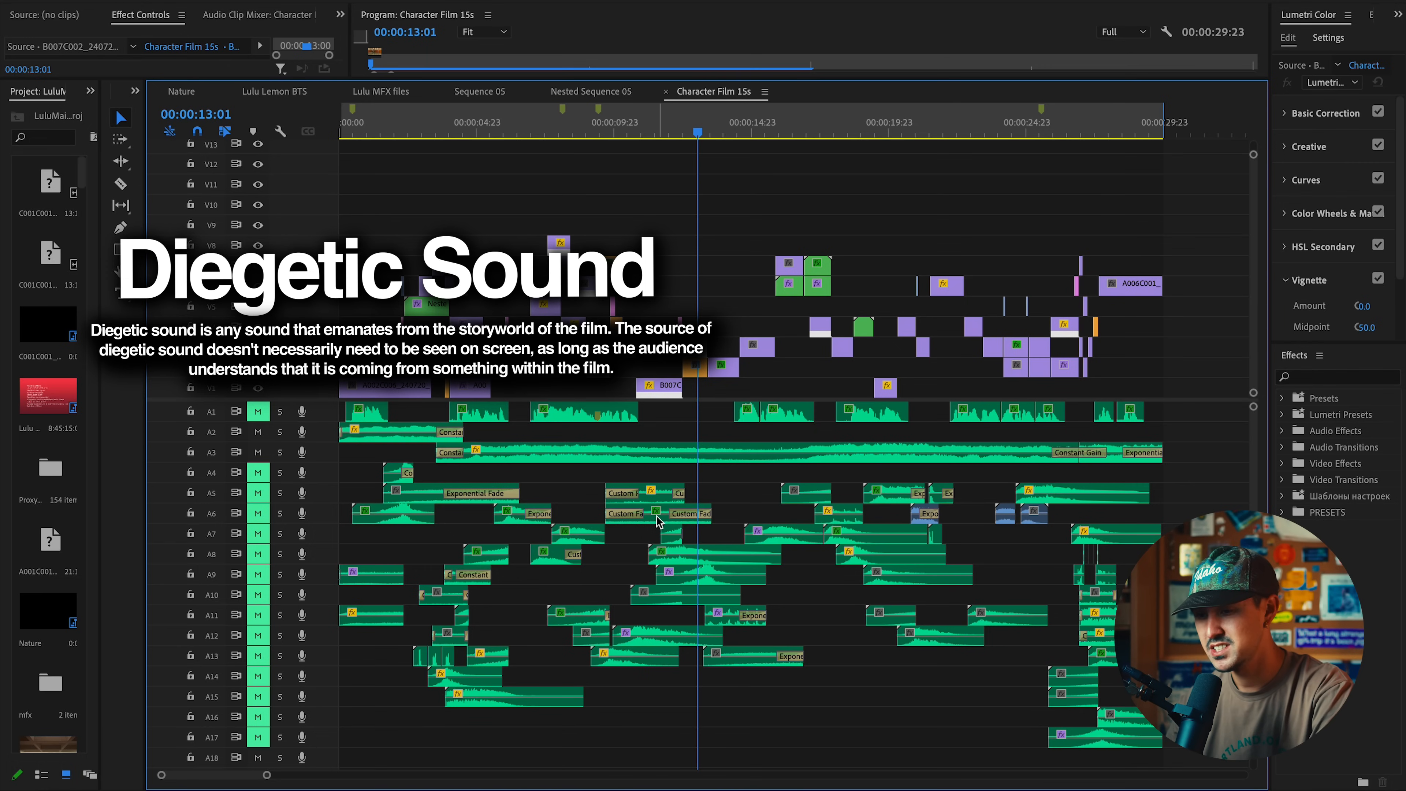
pyautogui.press('-')
# Expand the heights of audio tracks A1 and A2 to show their waveforms
pyautogui.doubleClick(320, 433)
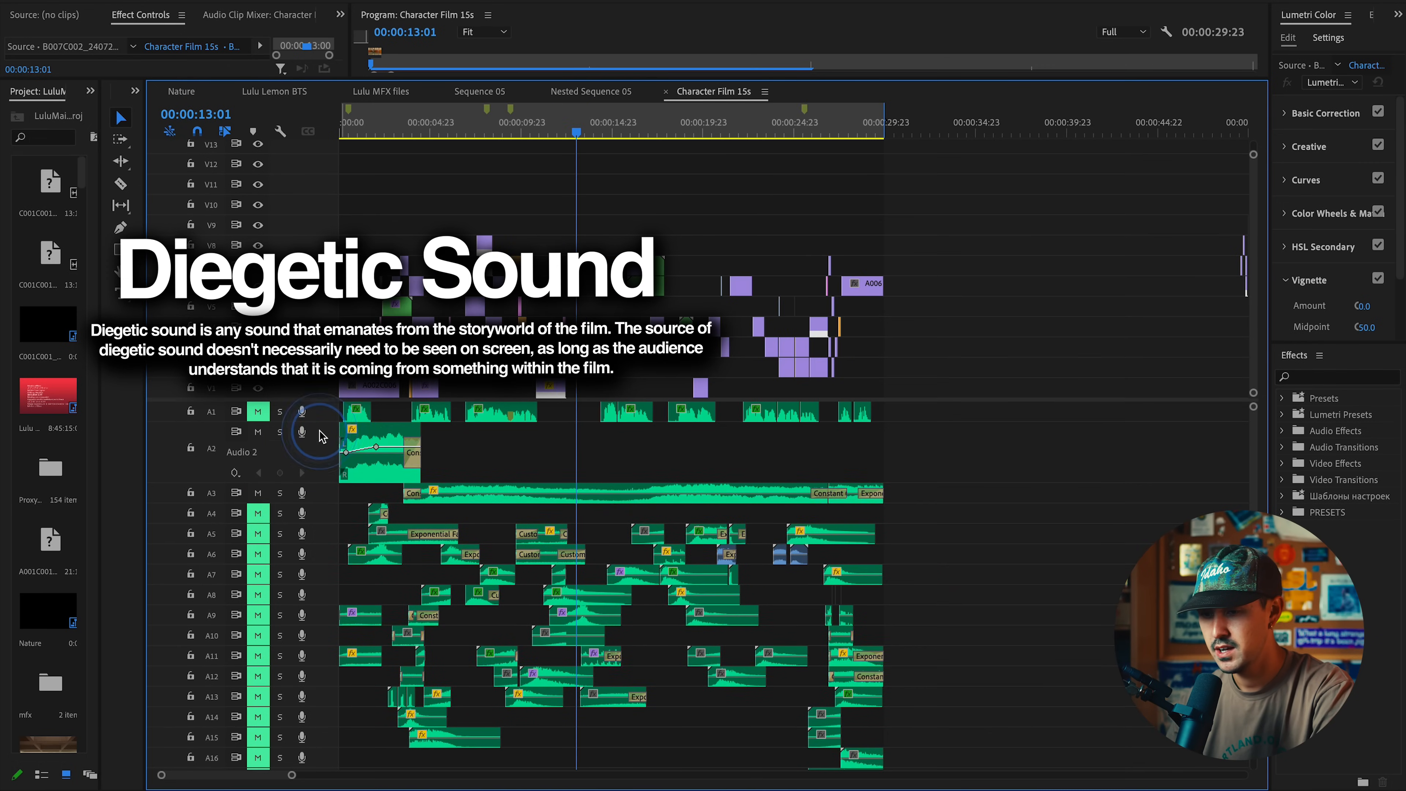
pyautogui.doubleClick(321, 415)
pyautogui.press('=')
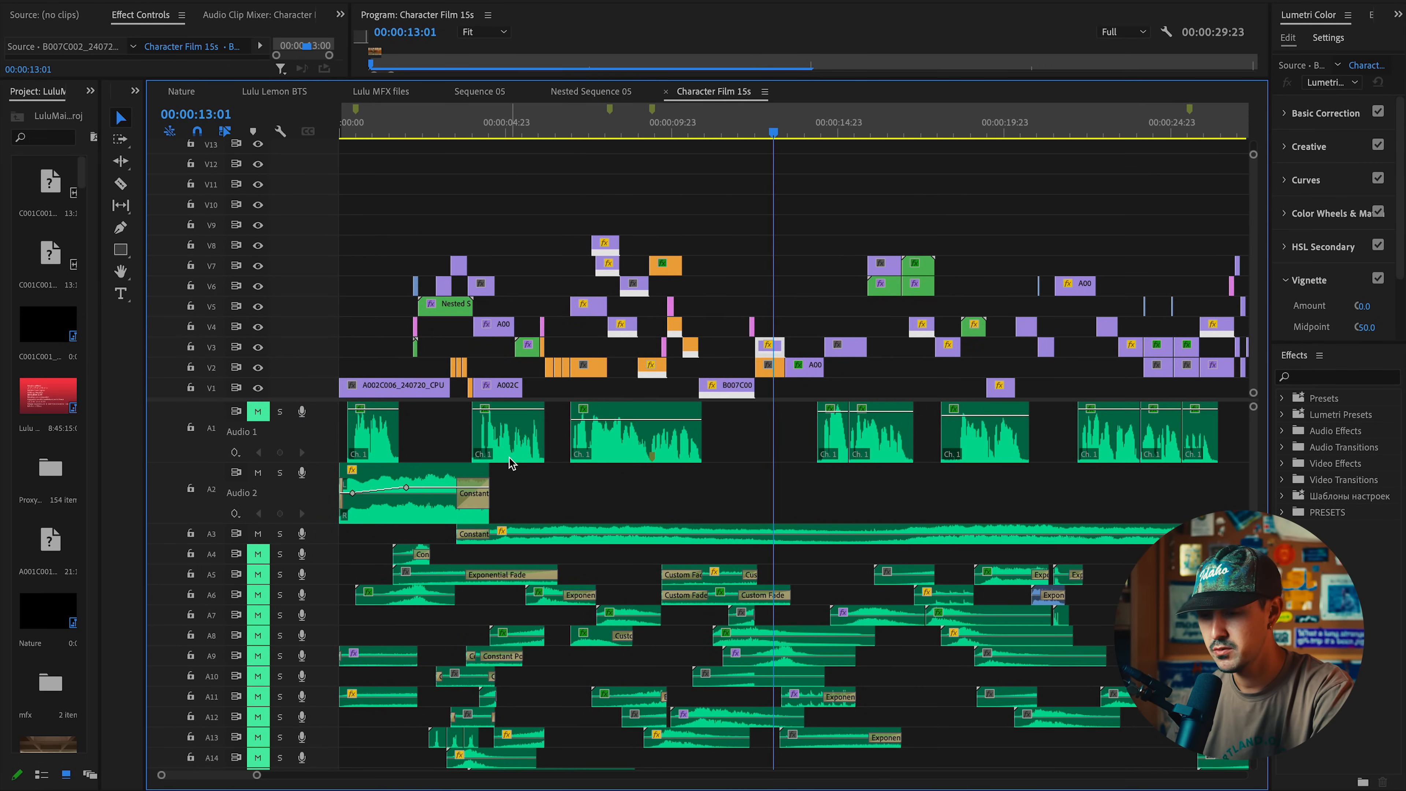
pyautogui.press('-')
pyautogui.press('=')
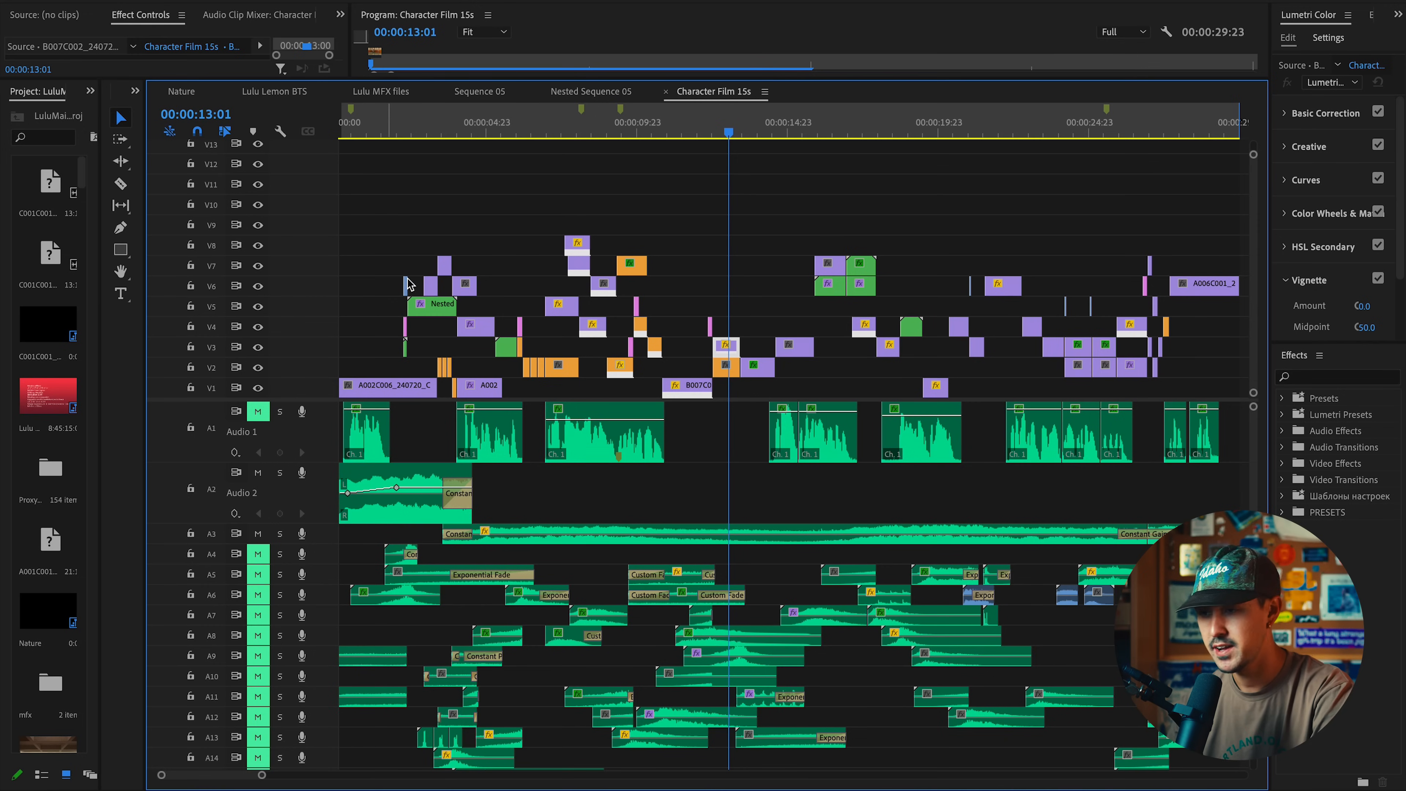
# Return the playhead to the sequence start and expand track A3 to show its music waveform
pyautogui.press('Home')
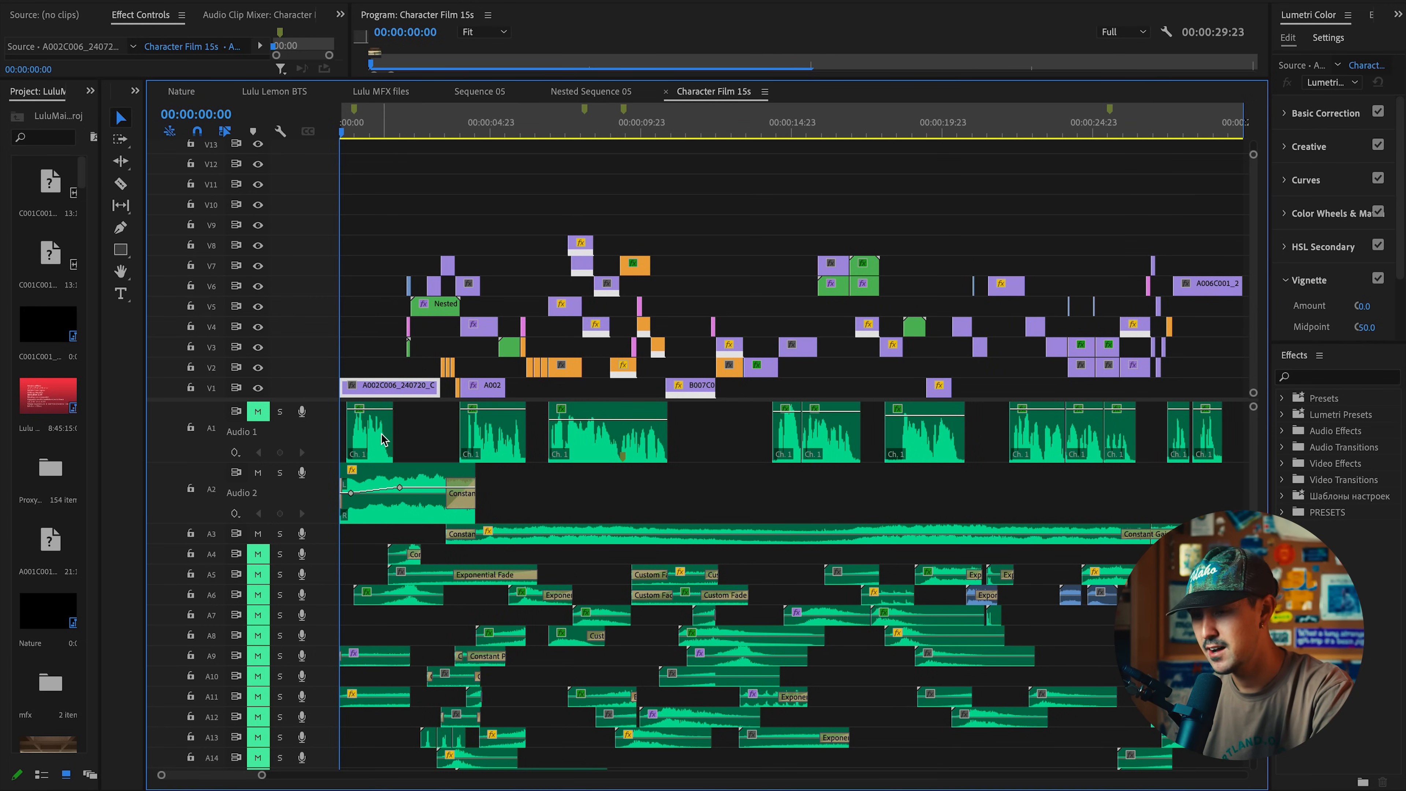
pyautogui.press('=')
pyautogui.press('=')
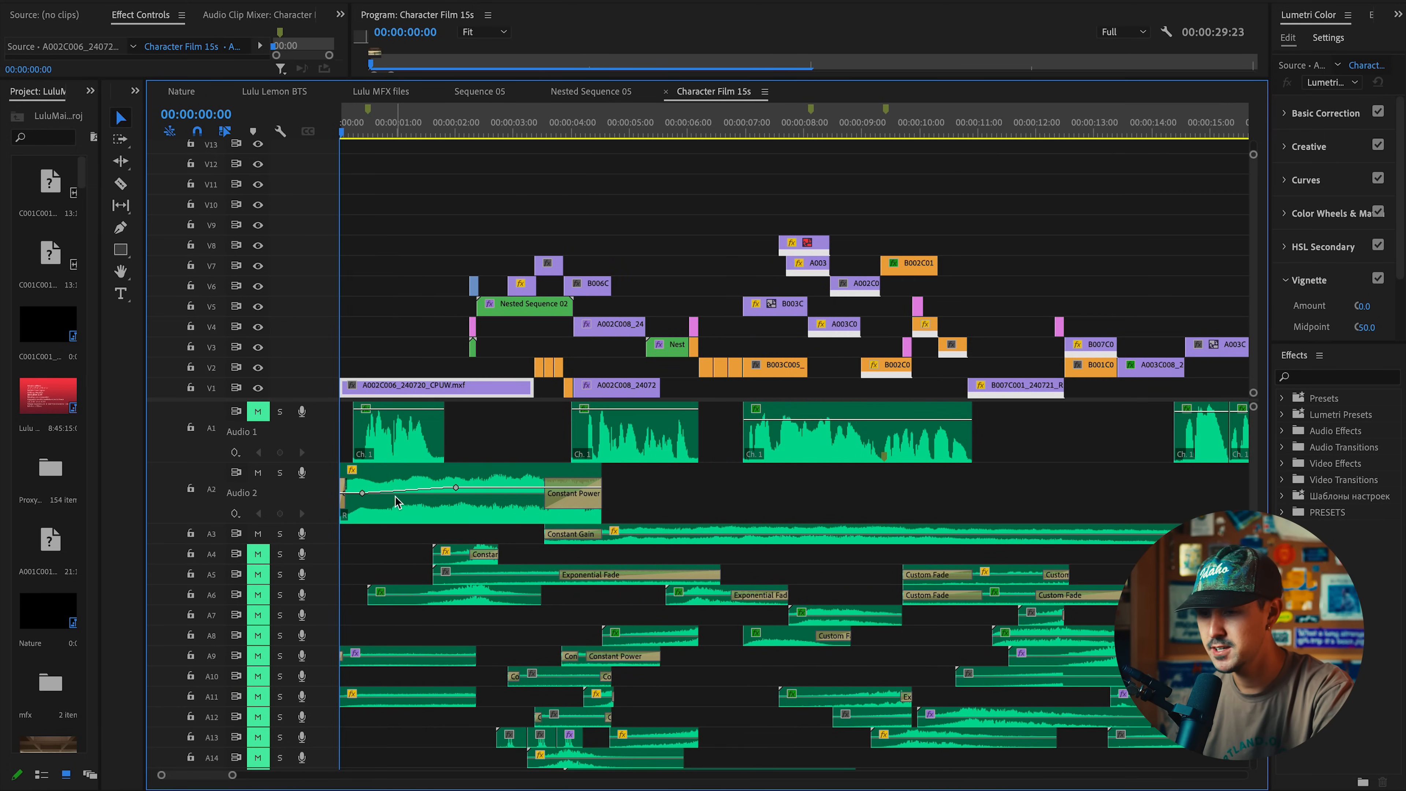
pyautogui.press('-')
pyautogui.press('-')
pyautogui.press('-')
pyautogui.press('-')
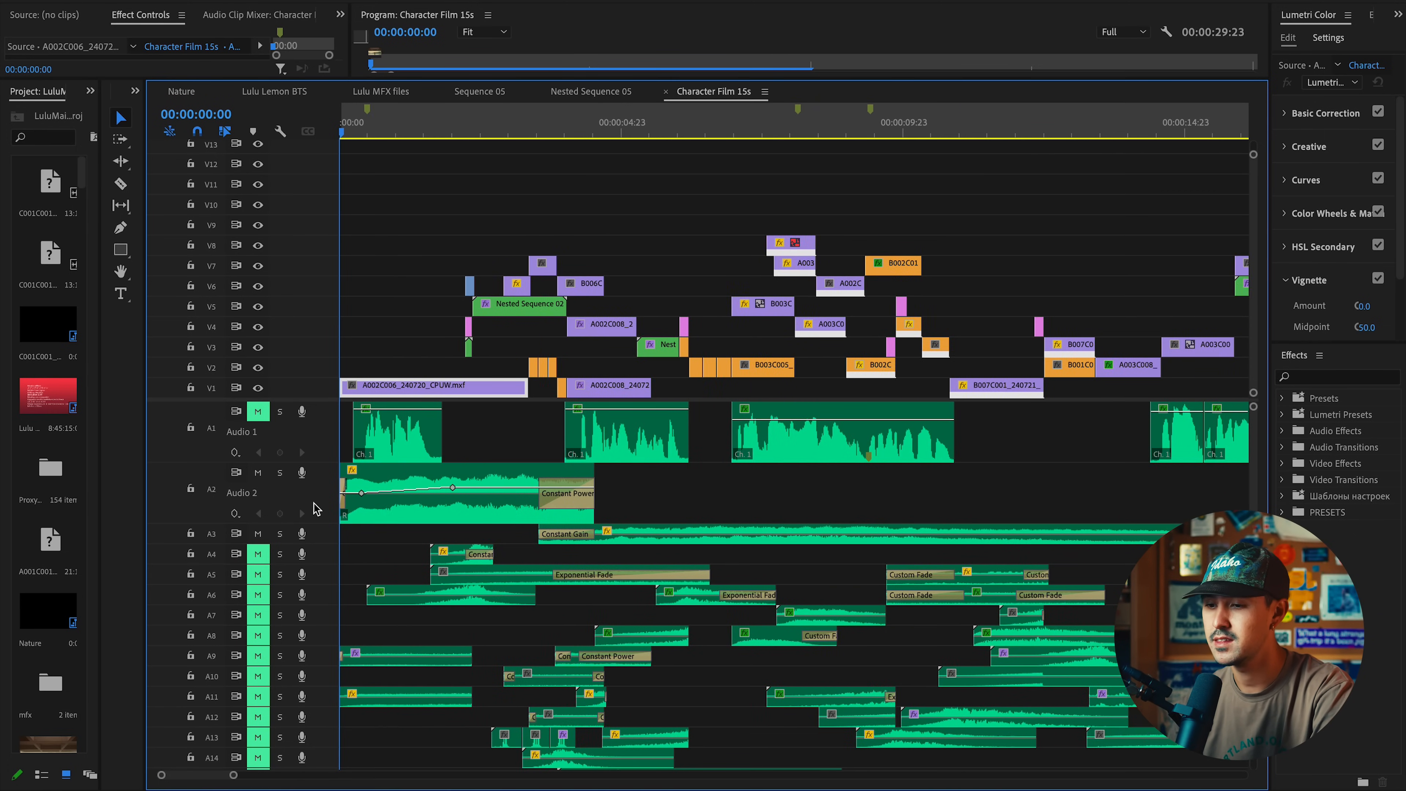
pyautogui.doubleClick(337, 533)
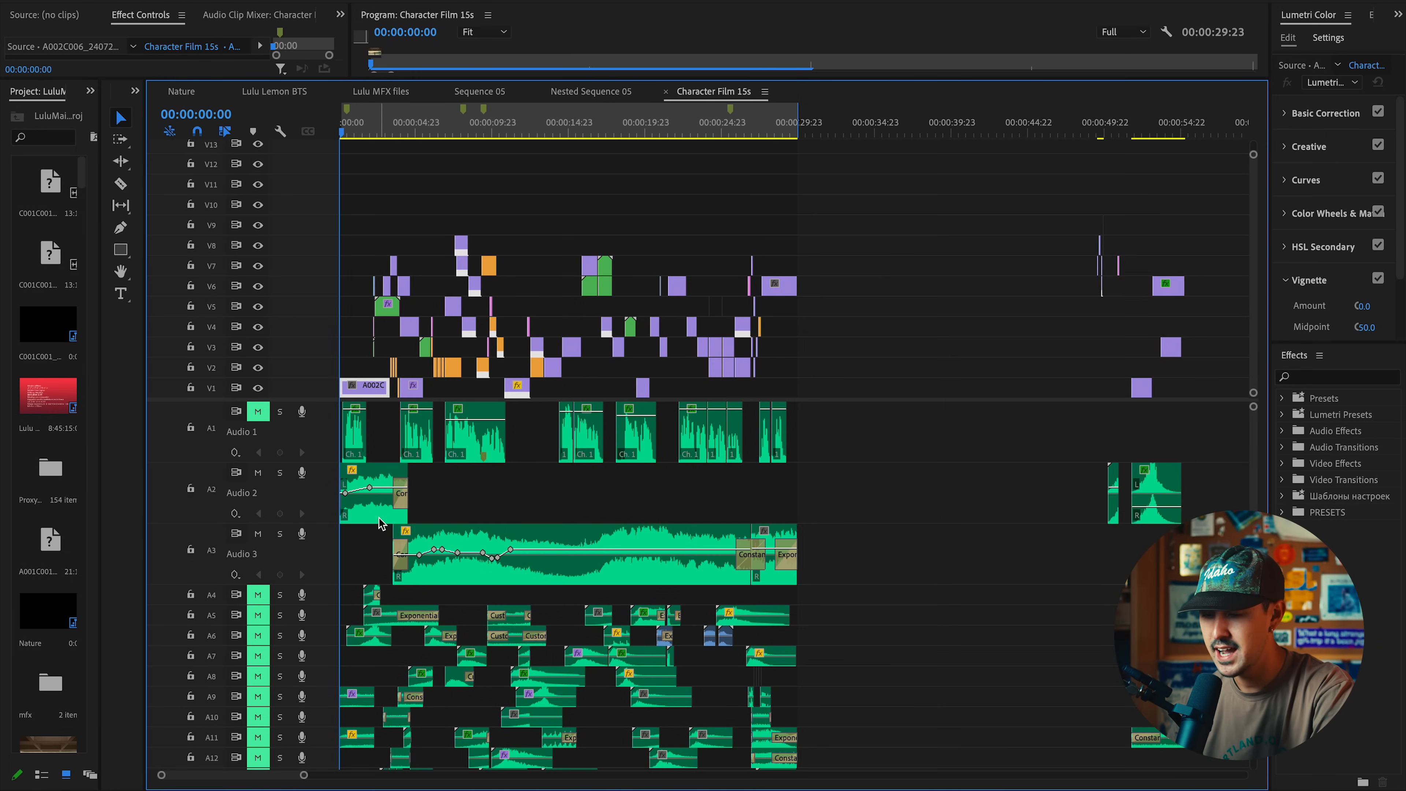
# Select the music clip on A2, followed by the long music clip on A3, to compare the two
pyautogui.press('=')
pyautogui.click(613, 565)
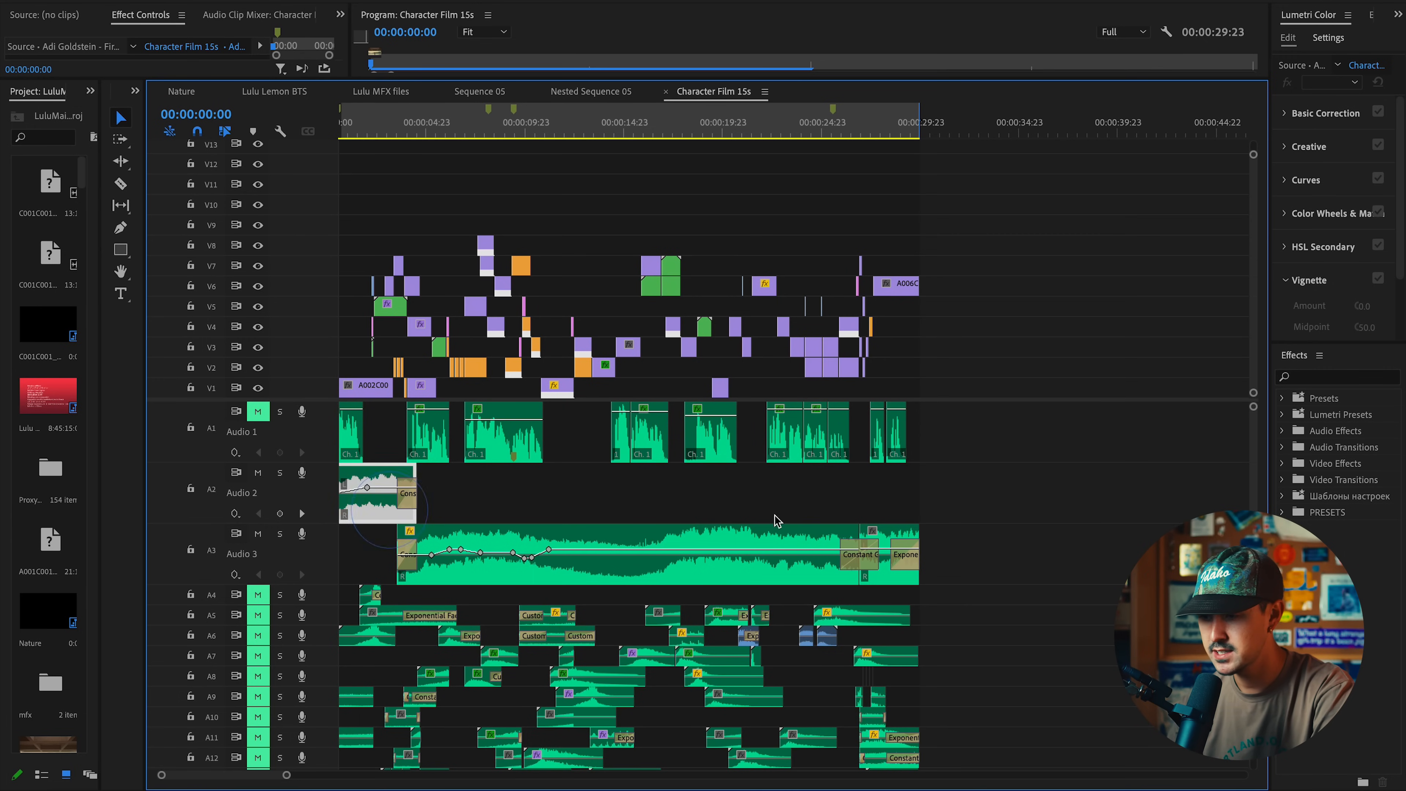
pyautogui.click(906, 540)
pyautogui.press('-')
# Duplicate the long A3 music clip into the empty area after the edit and extend the copy's end
pyautogui.click(517, 545)
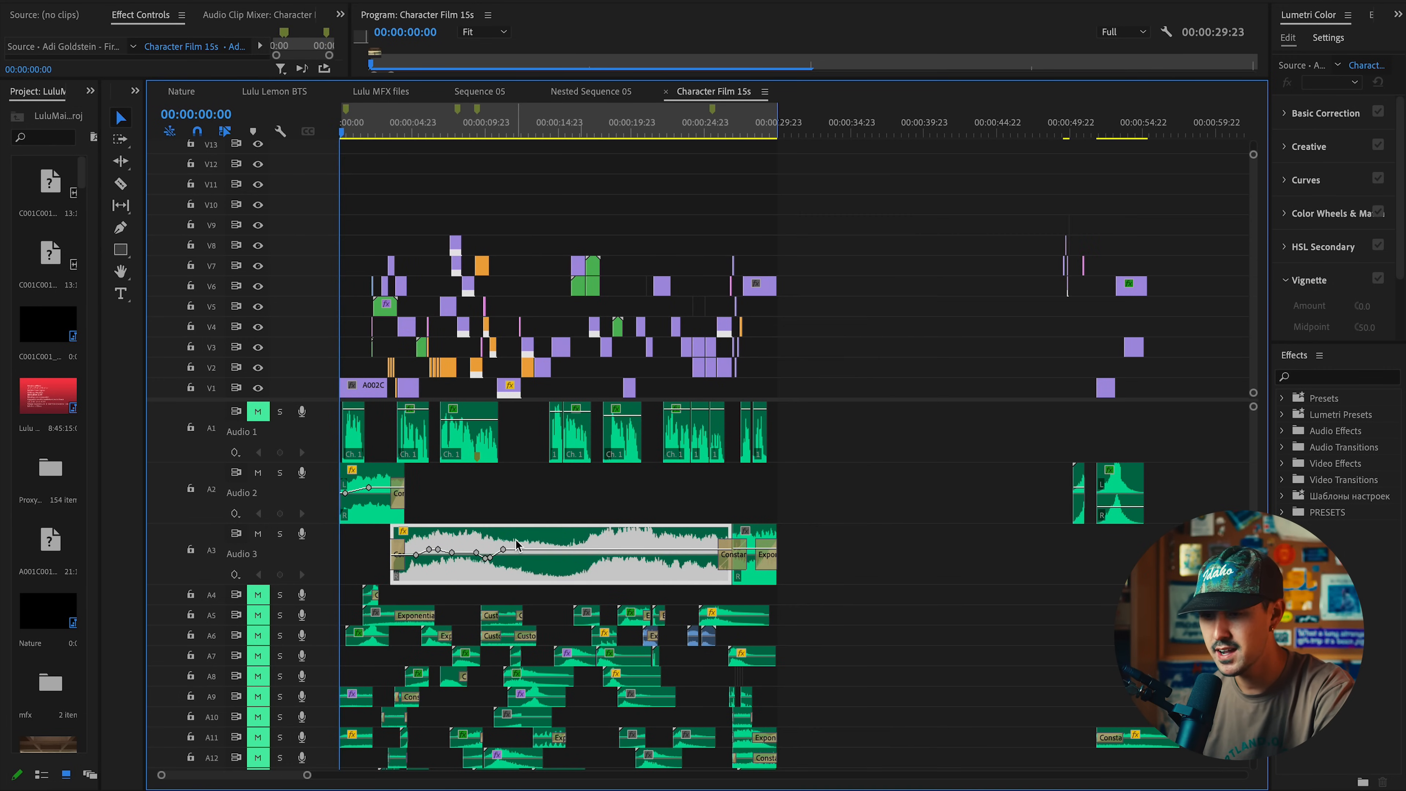
pyautogui.moveTo(512, 546); pyautogui.dragTo(947, 543)
pyautogui.moveTo(846, 532); pyautogui.dragTo(809, 533)
pyautogui.press('-')
pyautogui.press('-')
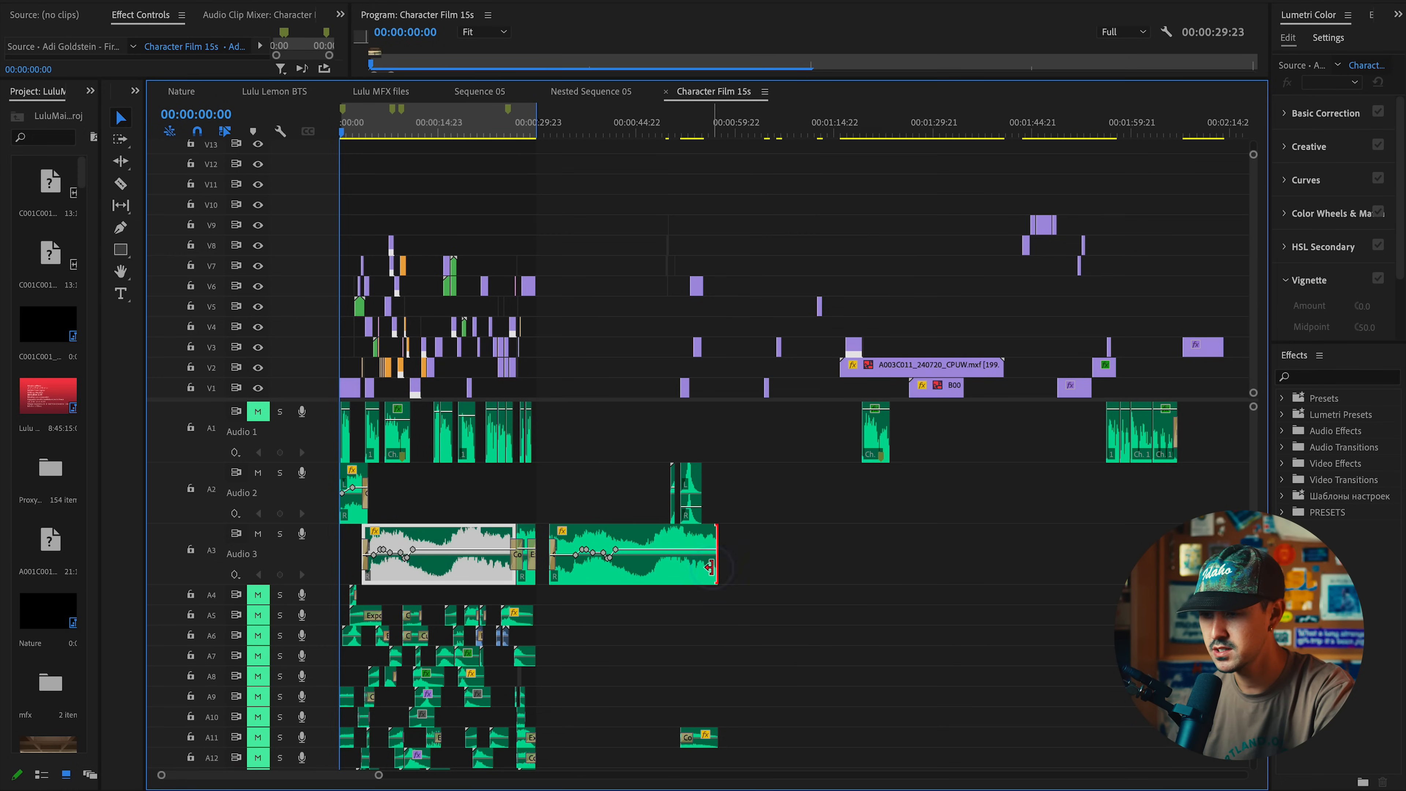
pyautogui.moveTo(716, 570); pyautogui.dragTo(919, 570)
# Delete the extended copy of the music clip from A3
pyautogui.press('=')
pyautogui.press('=')
pyautogui.press('-')
pyautogui.click(771, 565)
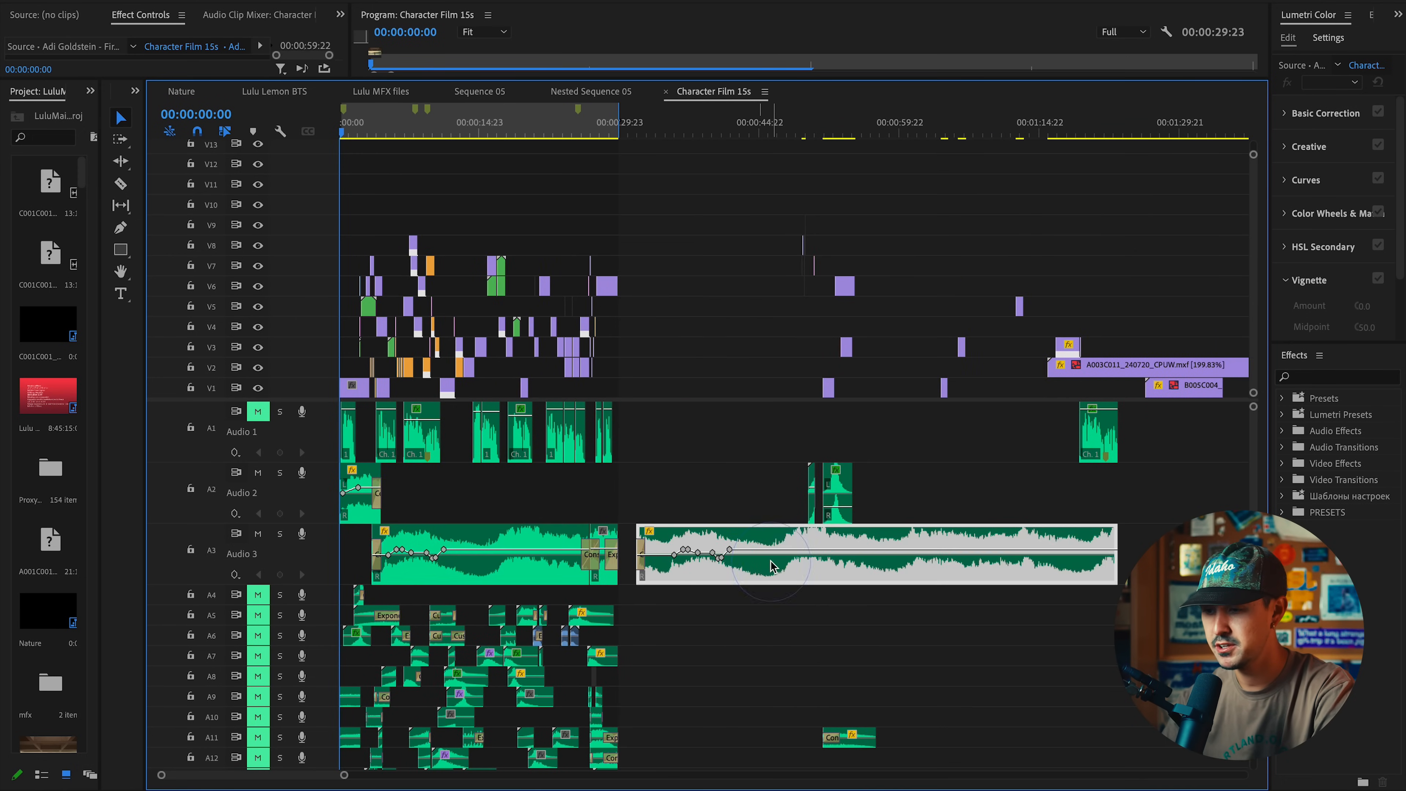
pyautogui.press('Delete')
# Scrub through the opening music on A2 and A3 up to 00:00:05:02
pyautogui.press('=')
pyautogui.press('=')
pyautogui.press('=')
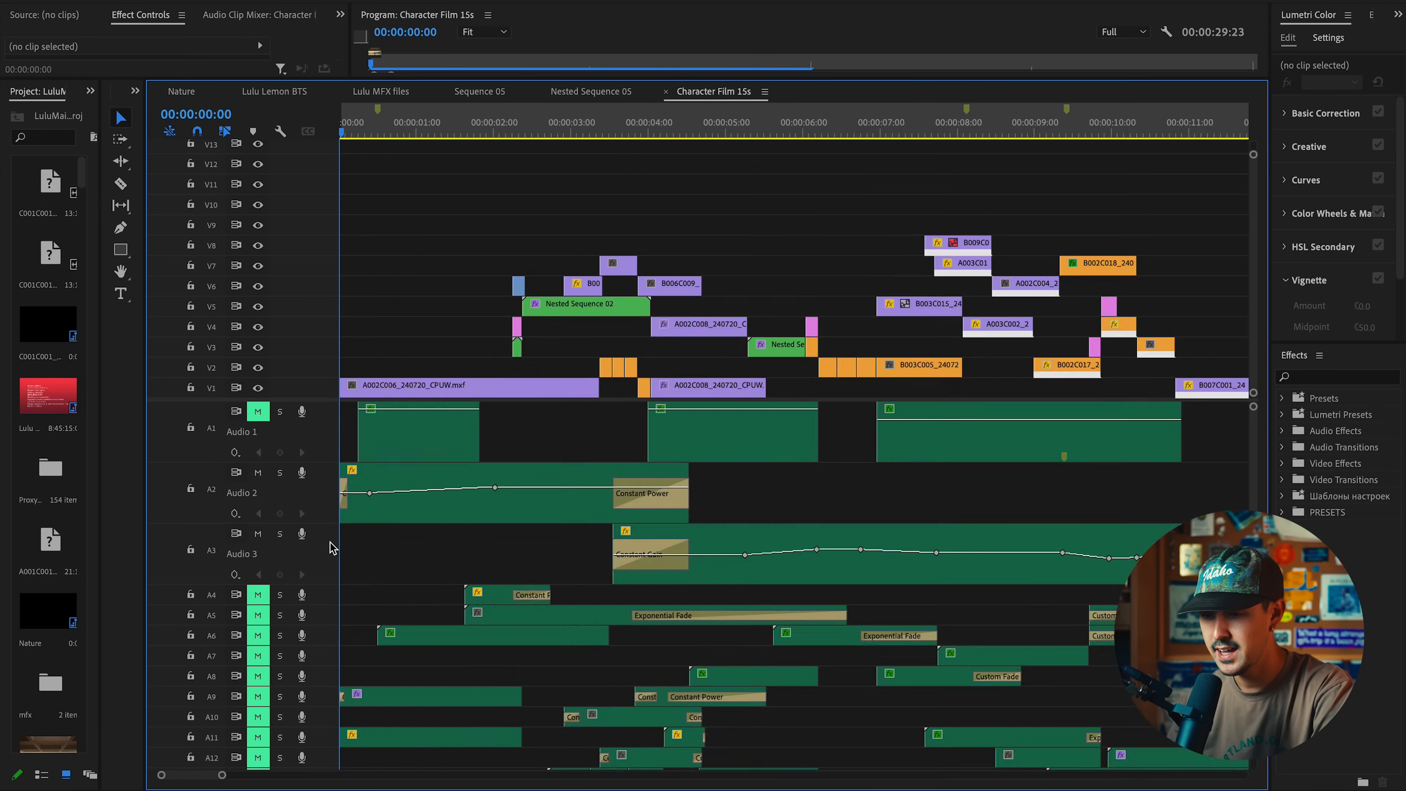
pyautogui.click(416, 483)
pyautogui.moveTo(427, 145); pyautogui.dragTo(735, 166)
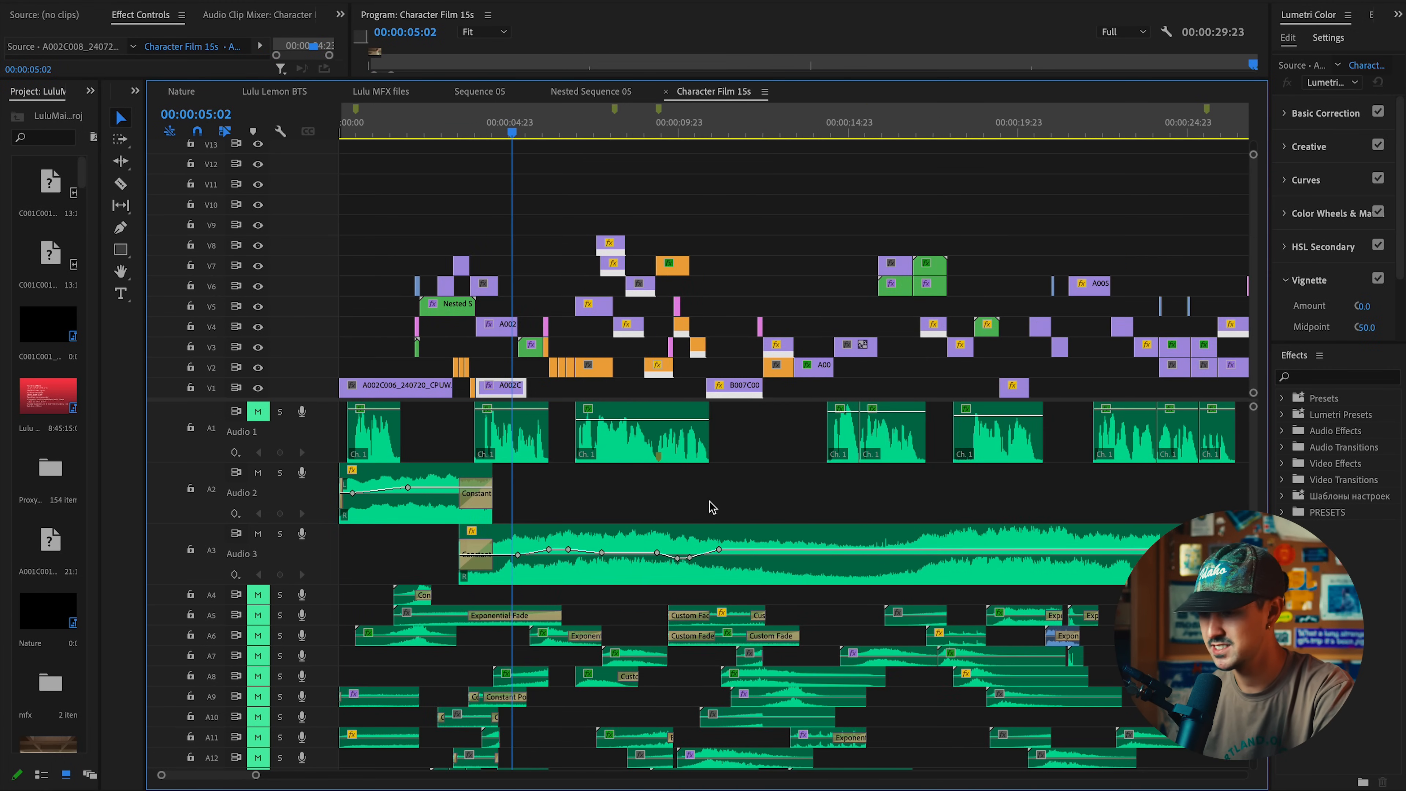
# Inspect the overlap of the A2 Constant Power and A3 Constant Gain fades near 00:00:03:15, and select the A3 music clip
pyautogui.press('-')
pyautogui.press('=')
pyautogui.click(529, 129)
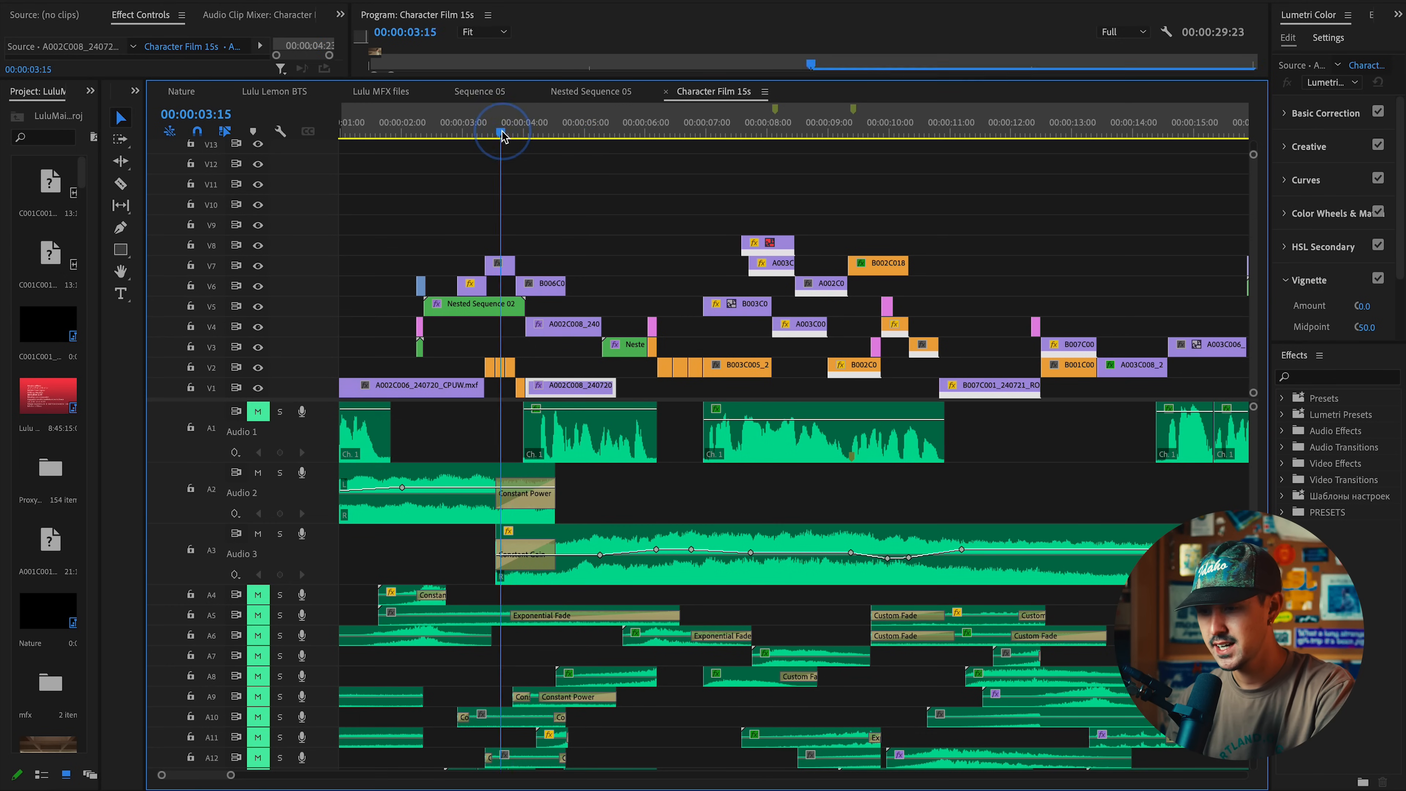
pyautogui.click(535, 517)
pyautogui.click(540, 577)
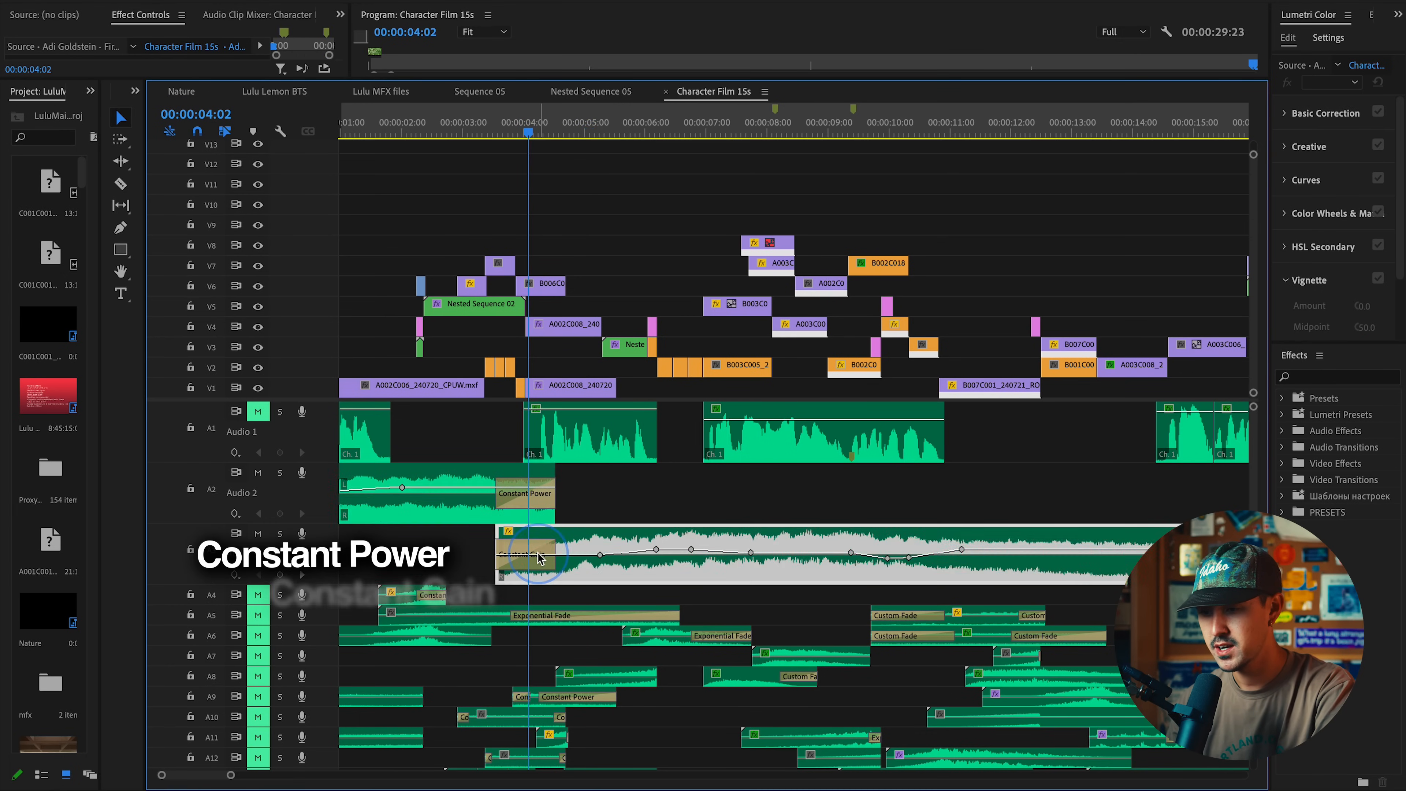
# Play the end of the sequence and place the playhead at 00:00:26:23, near the cut between the A3 music clips
pyautogui.press('-')
pyautogui.press('-')
pyautogui.scroll(3, 943, 475)
pyautogui.click(841, 130)
pyautogui.press('space')
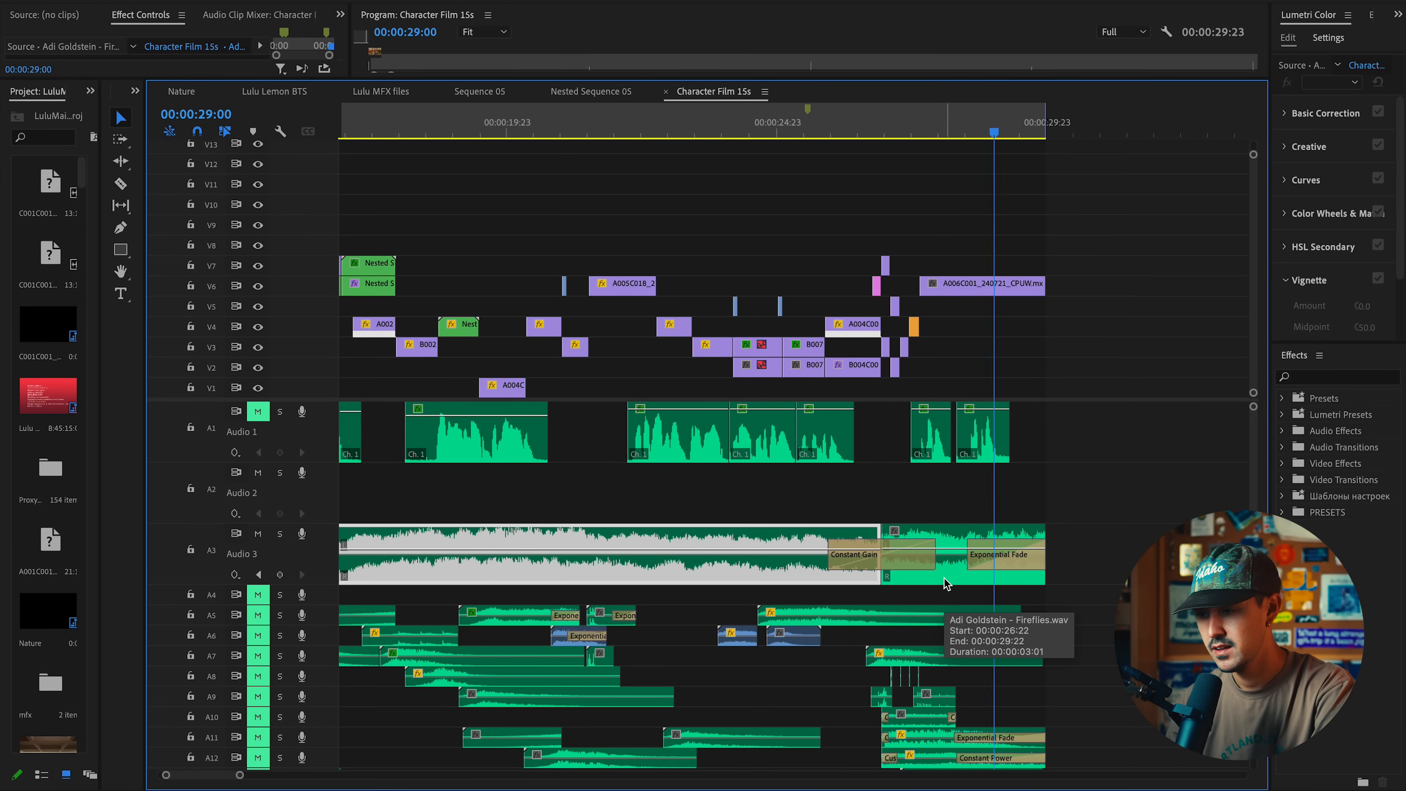
pyautogui.click(925, 114)
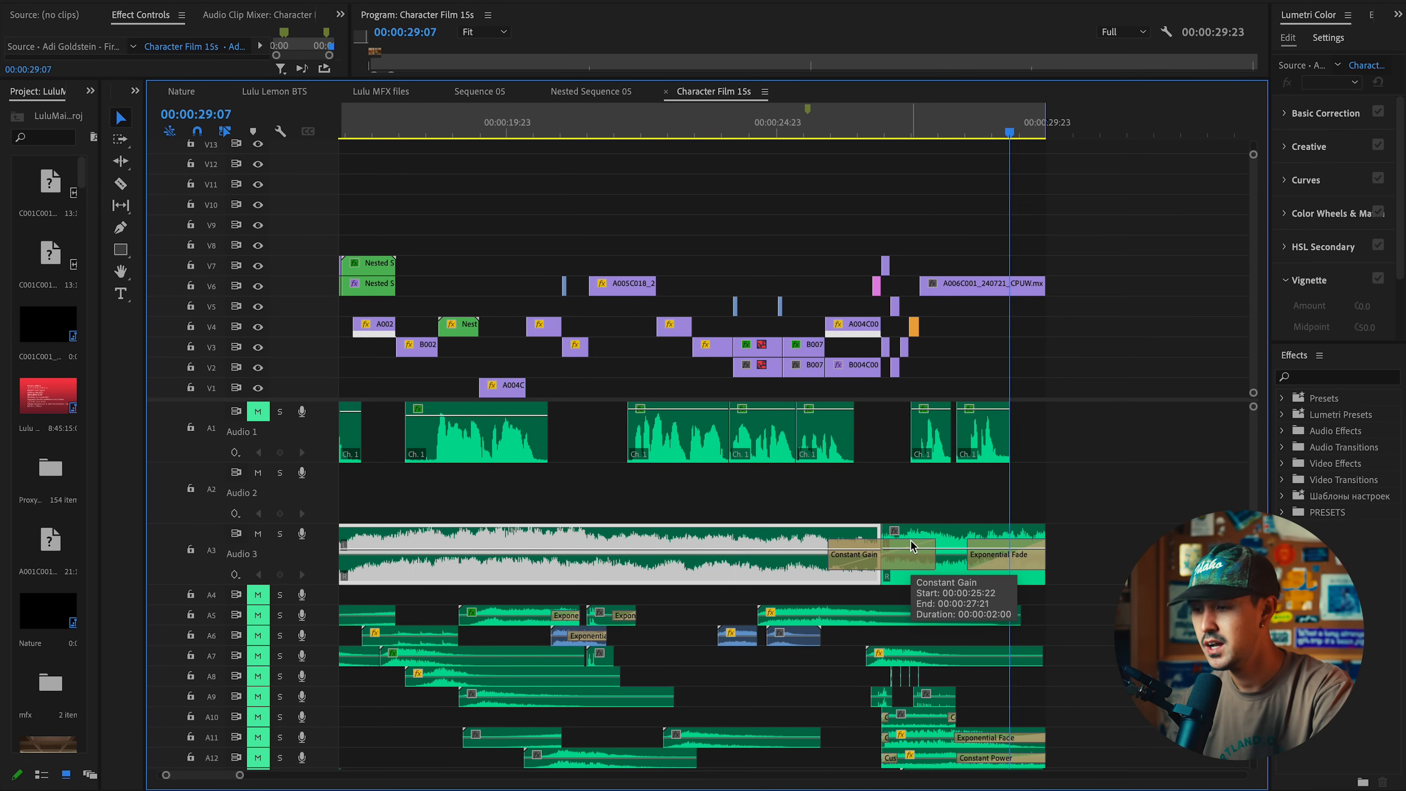
pyautogui.press('space')
pyautogui.scroll(3, 969, 560)
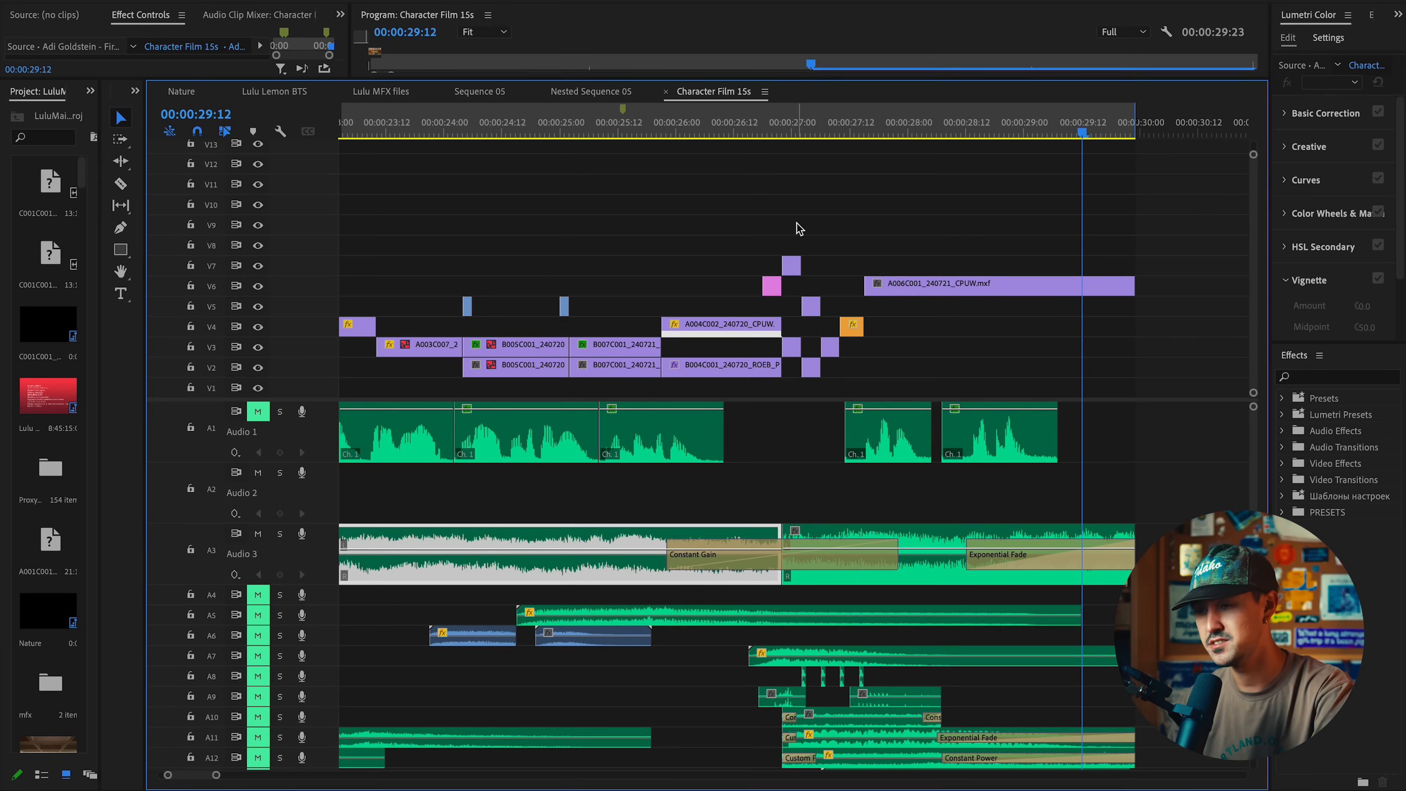
pyautogui.click(788, 136)
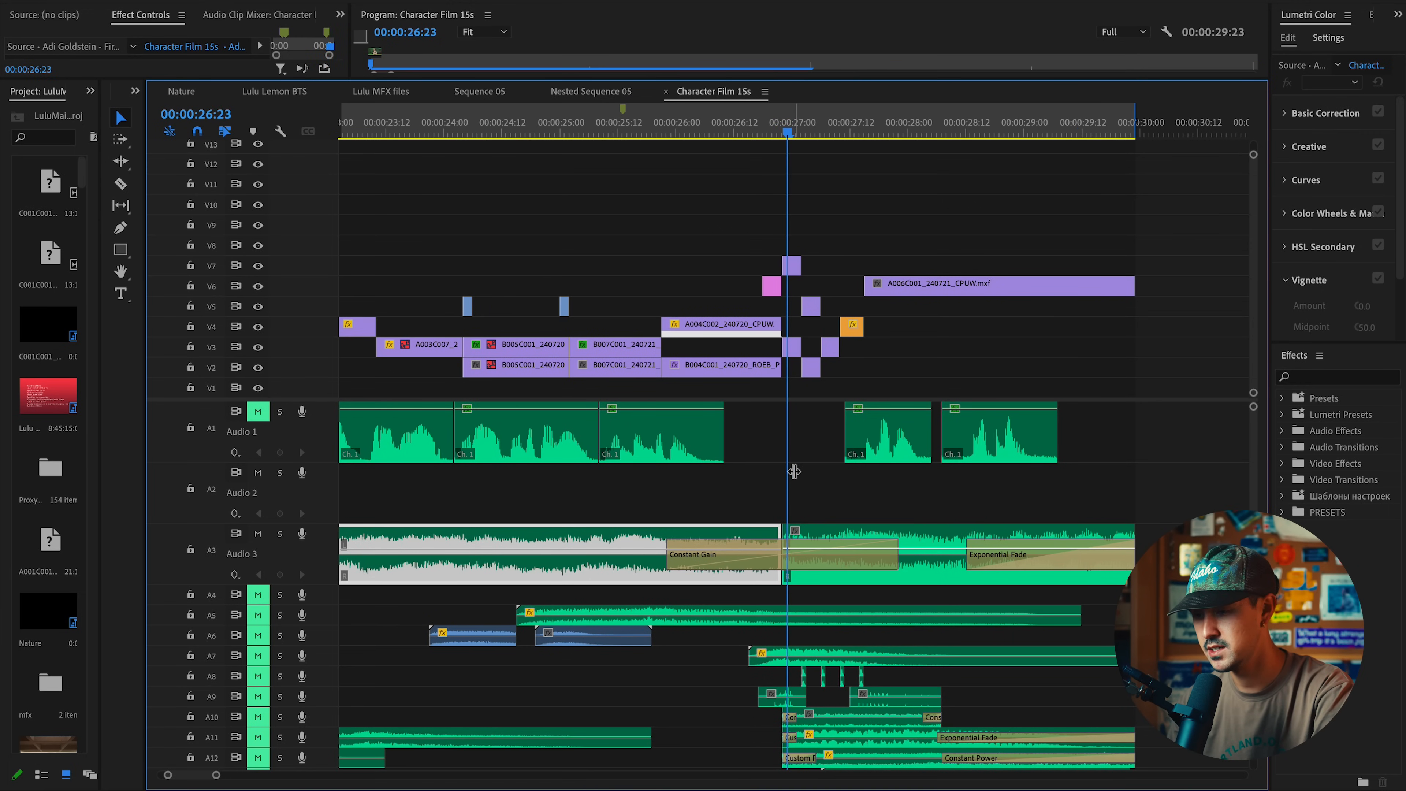
# Inspect the Constant Gain transition at the final A3 music cut, and select the long A3 music clip before it
pyautogui.click(749, 569)
pyautogui.scroll(-3, 749, 569)
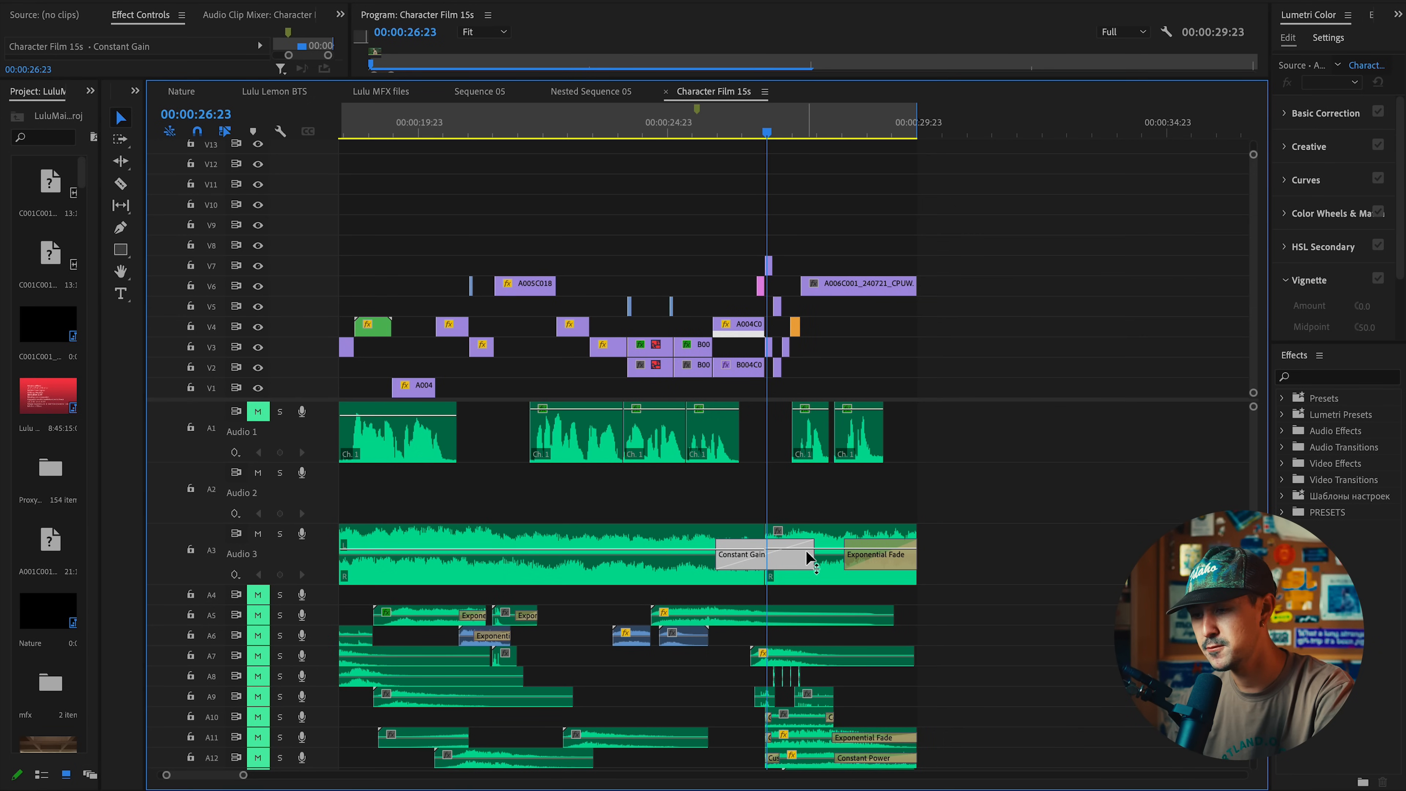
pyautogui.hscroll(-5, 808, 557)
pyautogui.scroll(-5, 808, 557)
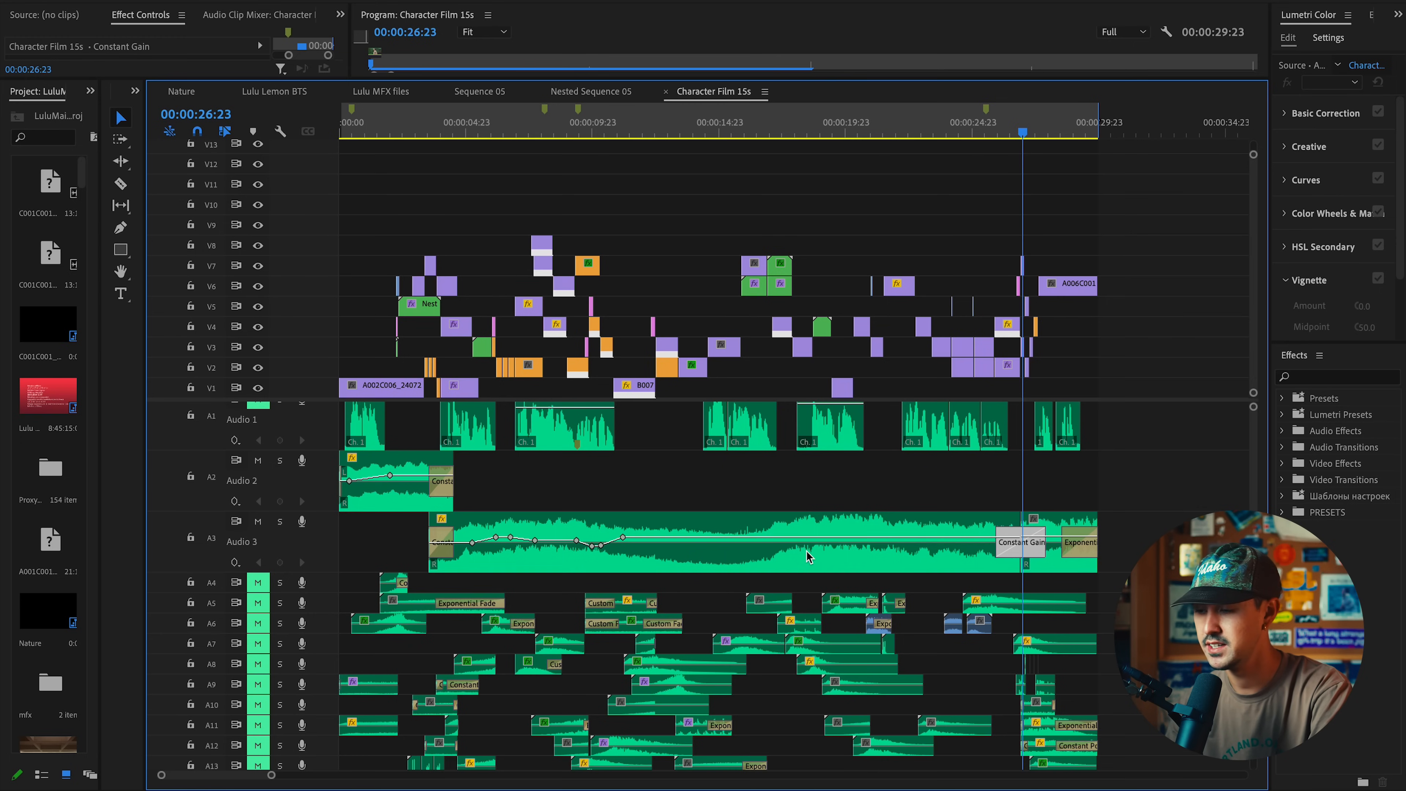
pyautogui.click(808, 557)
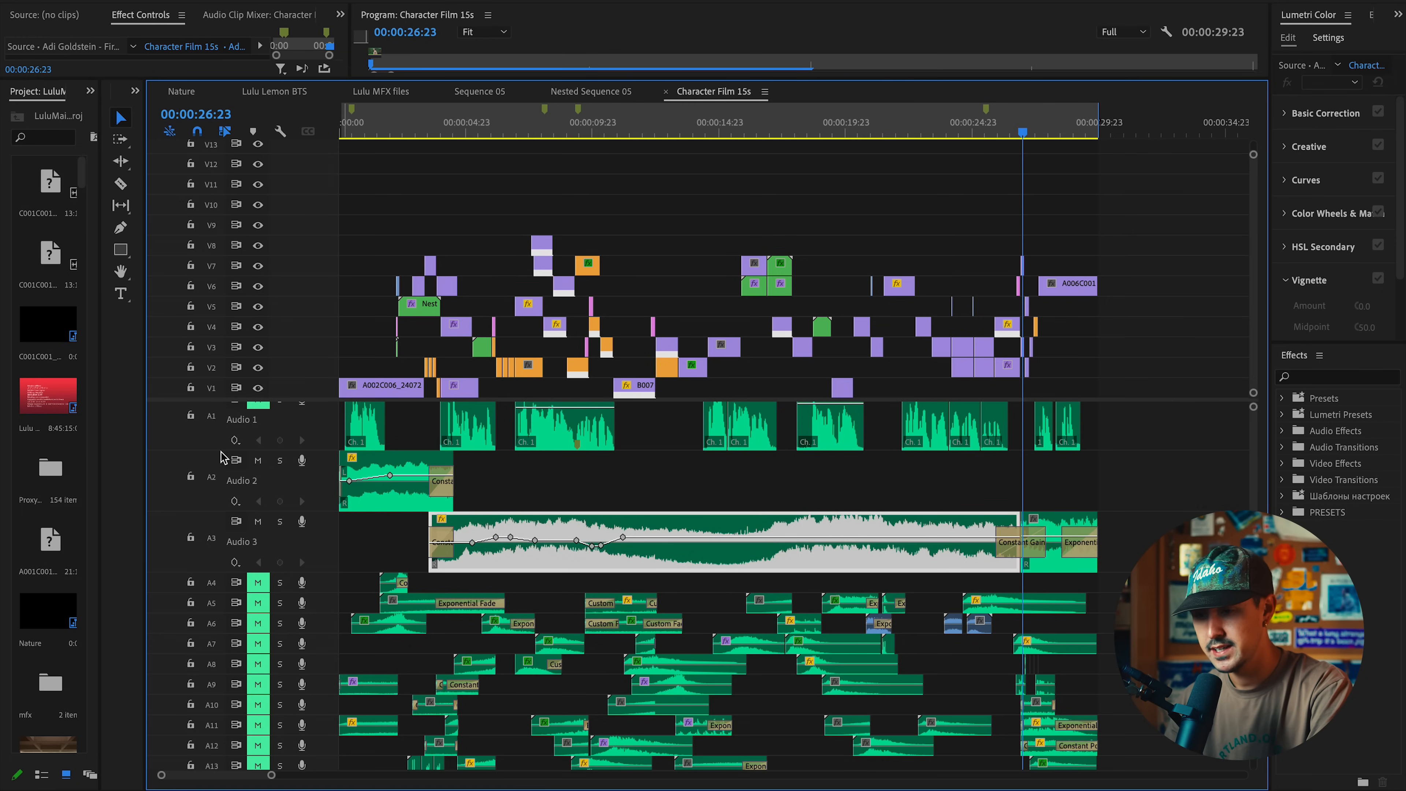
# Unmute the A1 voiceover track and move the playhead to 00:00:03:15 at the music crossfade
pyautogui.scroll(1, 422, 441)
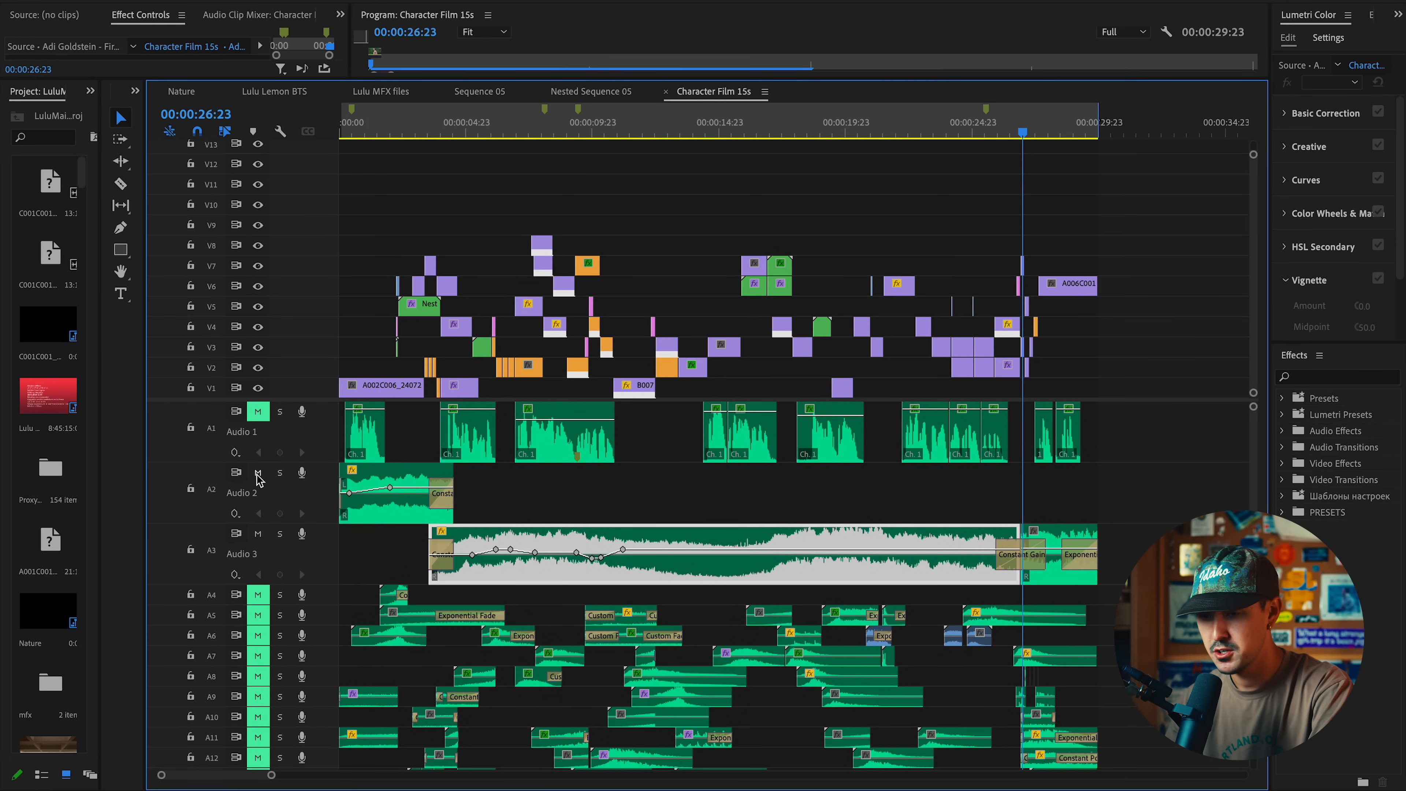
pyautogui.click(257, 415)
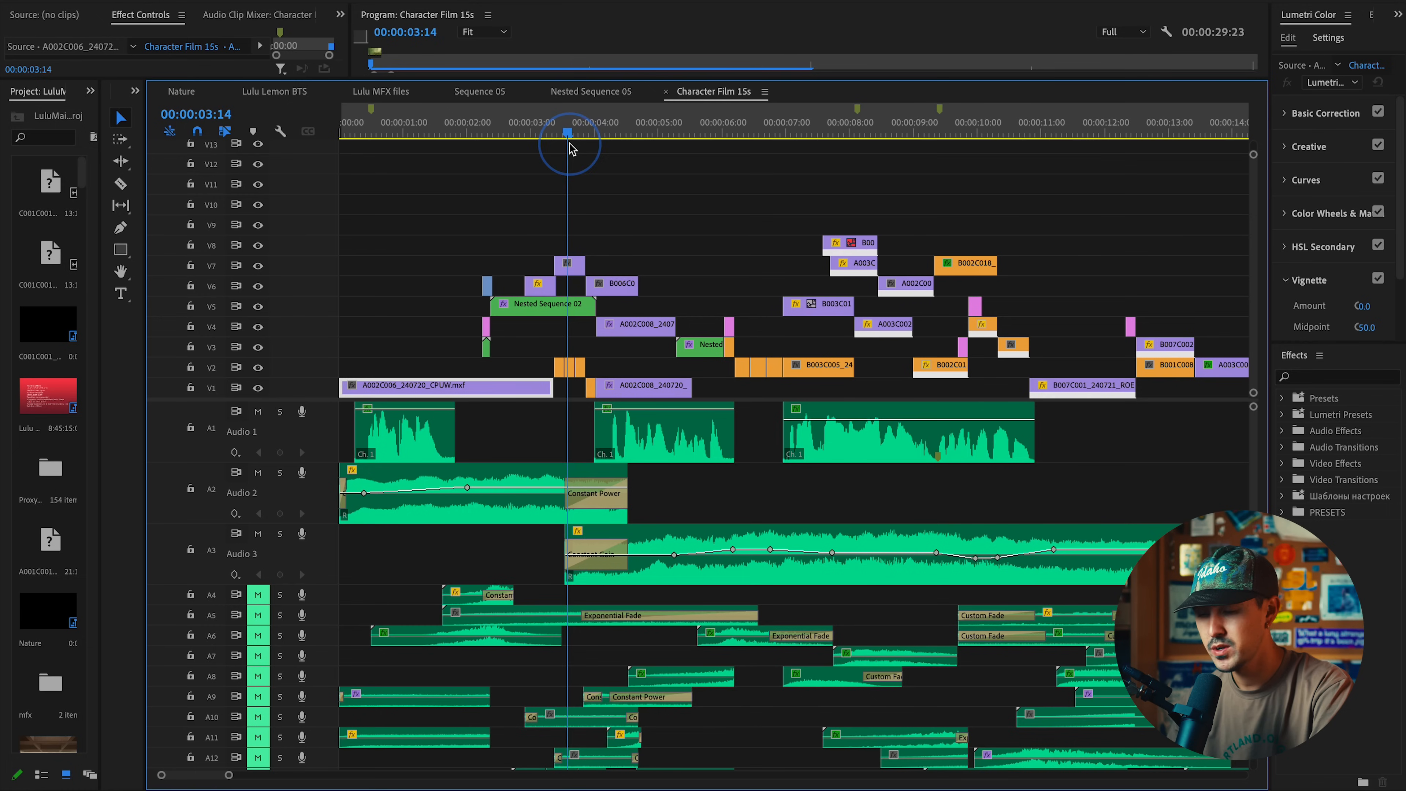
pyautogui.moveTo(569, 140)
pyautogui.mouseDown()
pyautogui.moveTo(225, 134)
pyautogui.moveTo(523, 186)
pyautogui.moveTo(571, 158)
pyautogui.mouseUp()
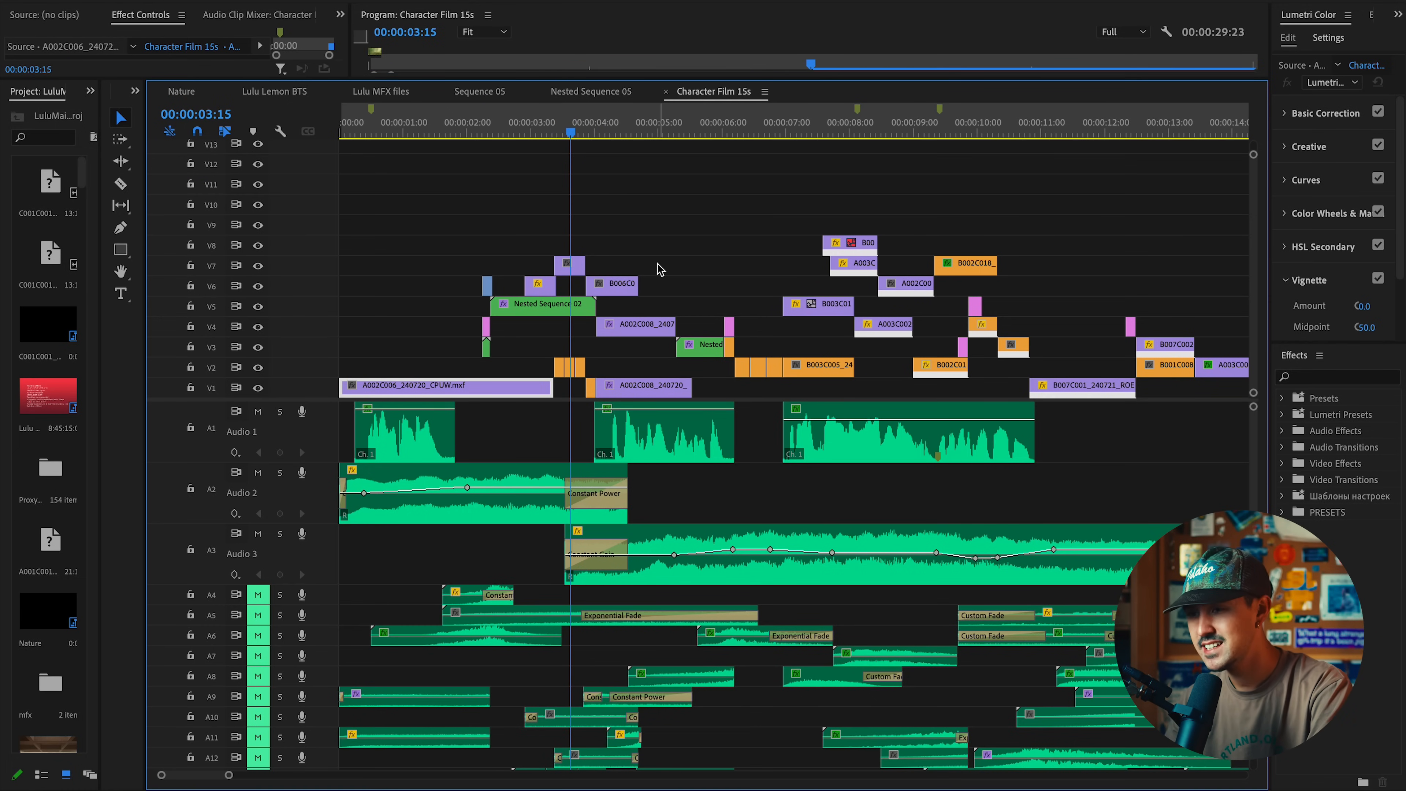
# Shrink the timeline to enlarge the program preview, and place the playhead at 00:00:01:12
pyautogui.moveTo(485, 79); pyautogui.dragTo(447, 389)
pyautogui.click(441, 438)
pyautogui.press('-')
pyautogui.press('-')
pyautogui.press('-')
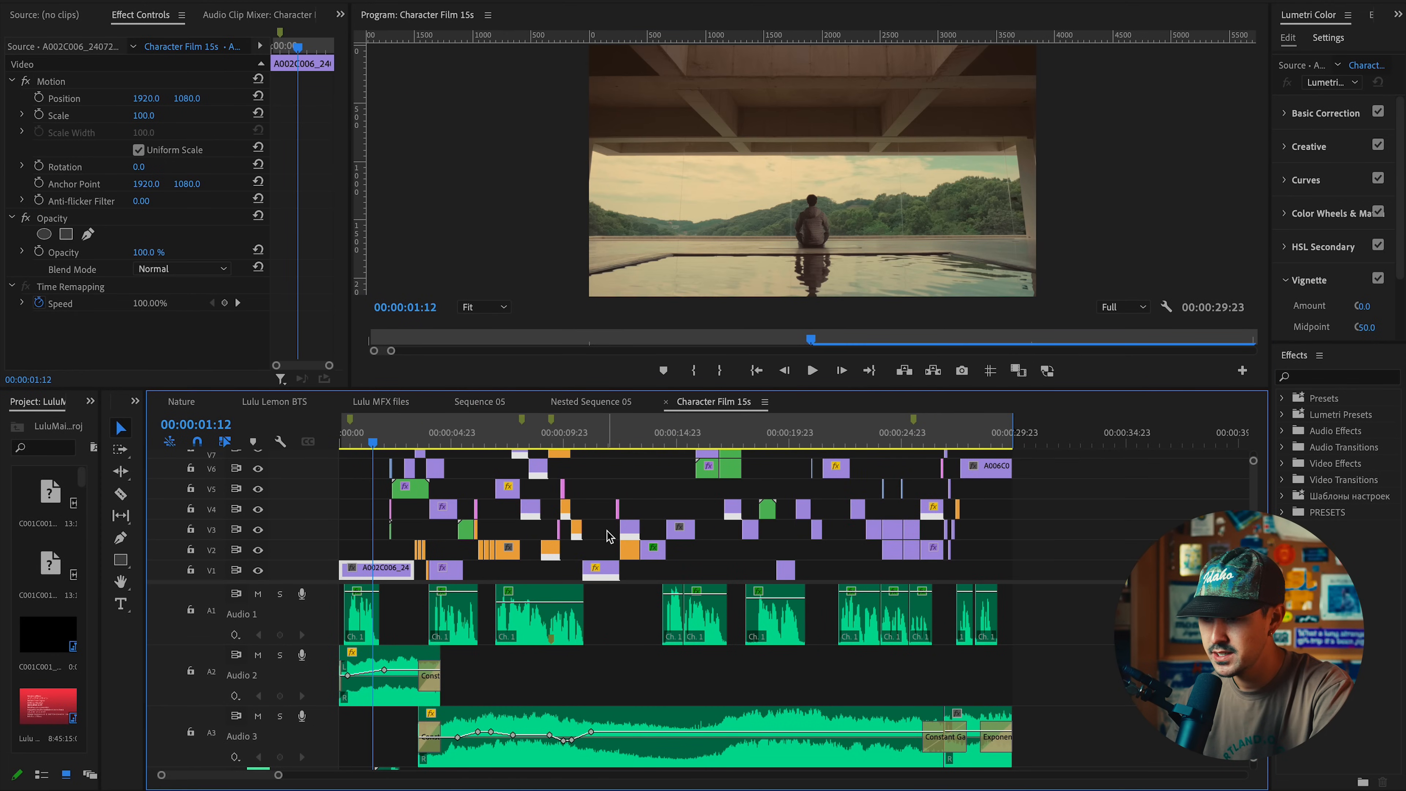
# Go through the raw footage stored after the edit and stop at 00:41:29:08 on V1 clip B006C014_240721_ROEB-021.mxf
pyautogui.press('-')
pyautogui.press('-')
pyautogui.press('-')
pyautogui.press('-')
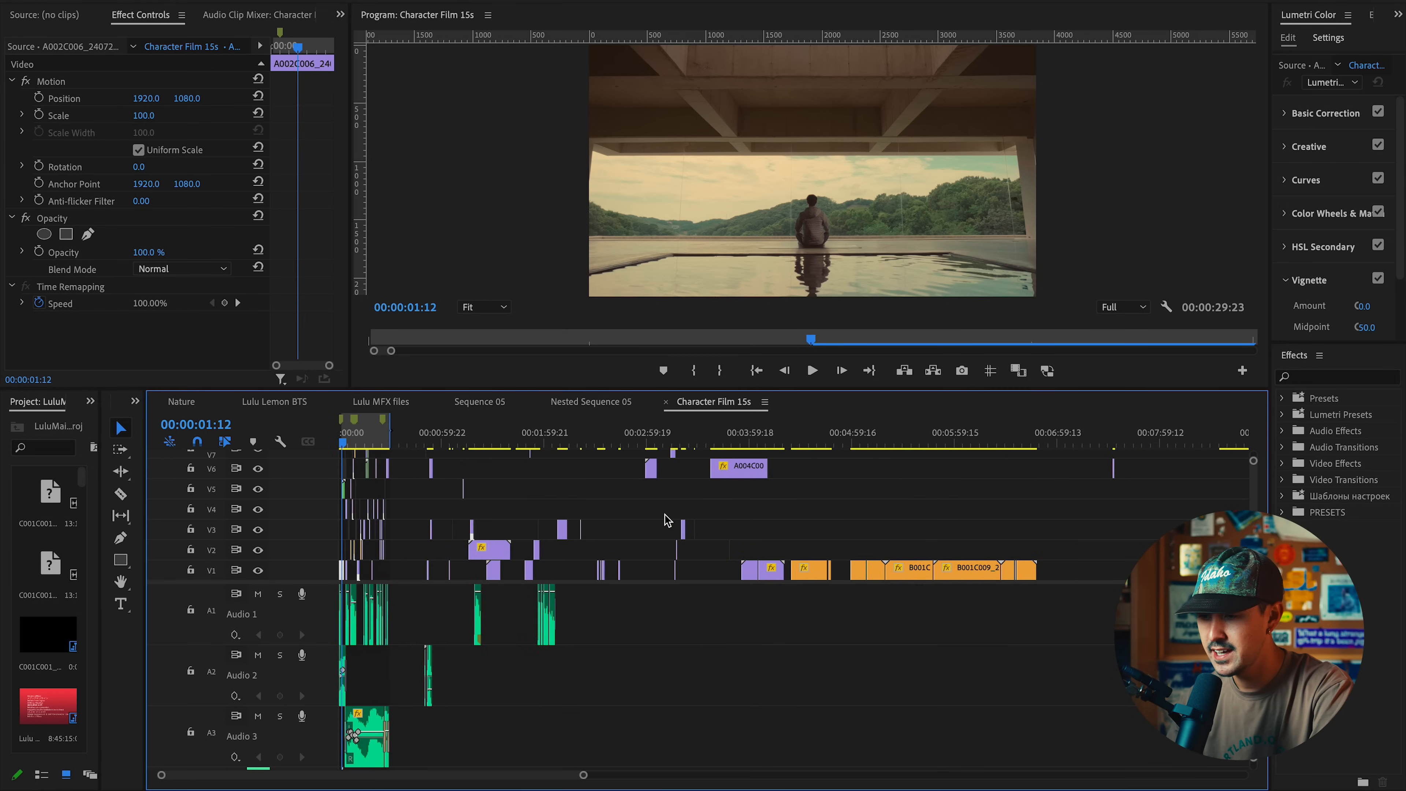
pyautogui.press('-')
pyautogui.press('-')
pyautogui.click(730, 428)
pyautogui.moveTo(784, 428); pyautogui.dragTo(971, 438)
pyautogui.press('=')
pyautogui.click(772, 434)
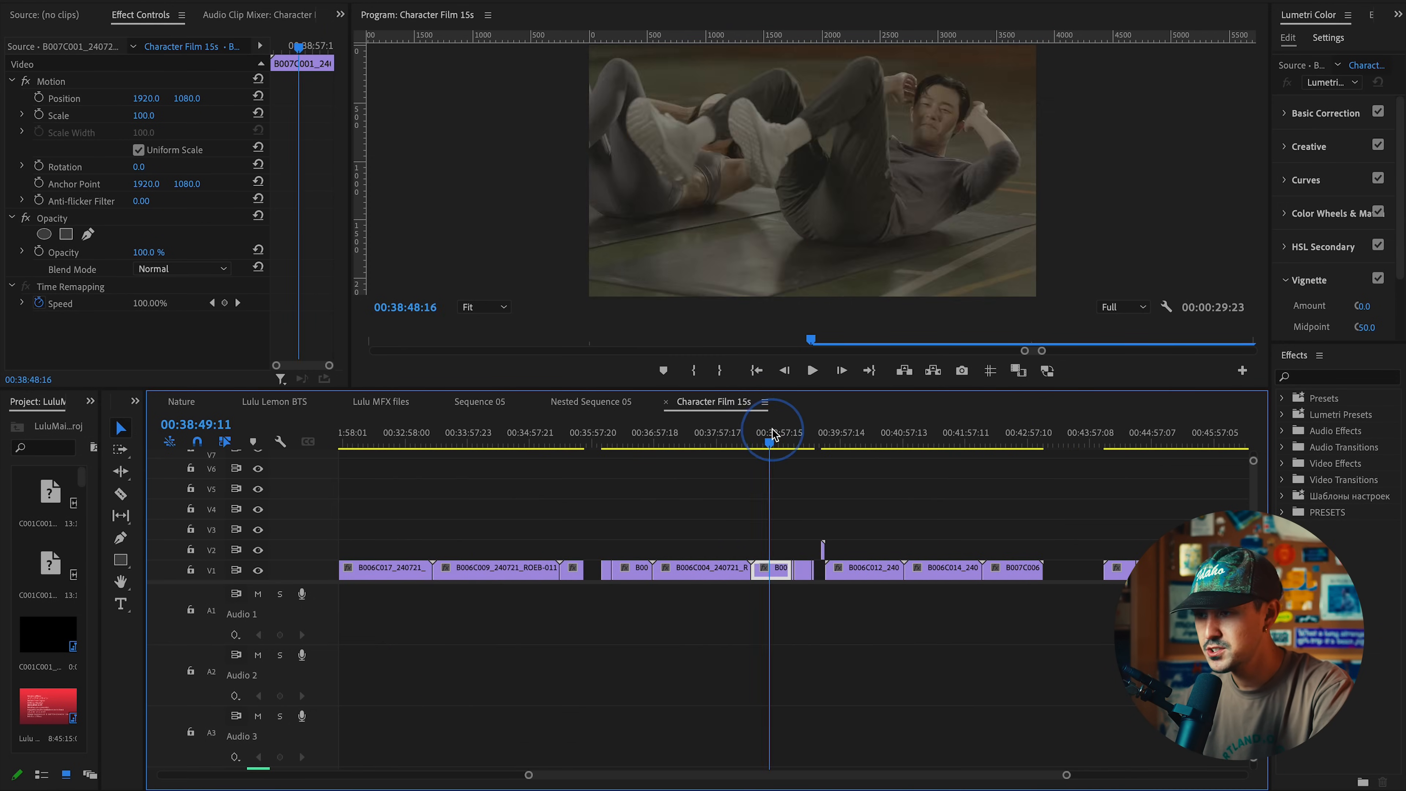
pyautogui.press('-')
pyautogui.moveTo(781, 438); pyautogui.dragTo(610, 464)
pyautogui.press('=')
pyautogui.press('=')
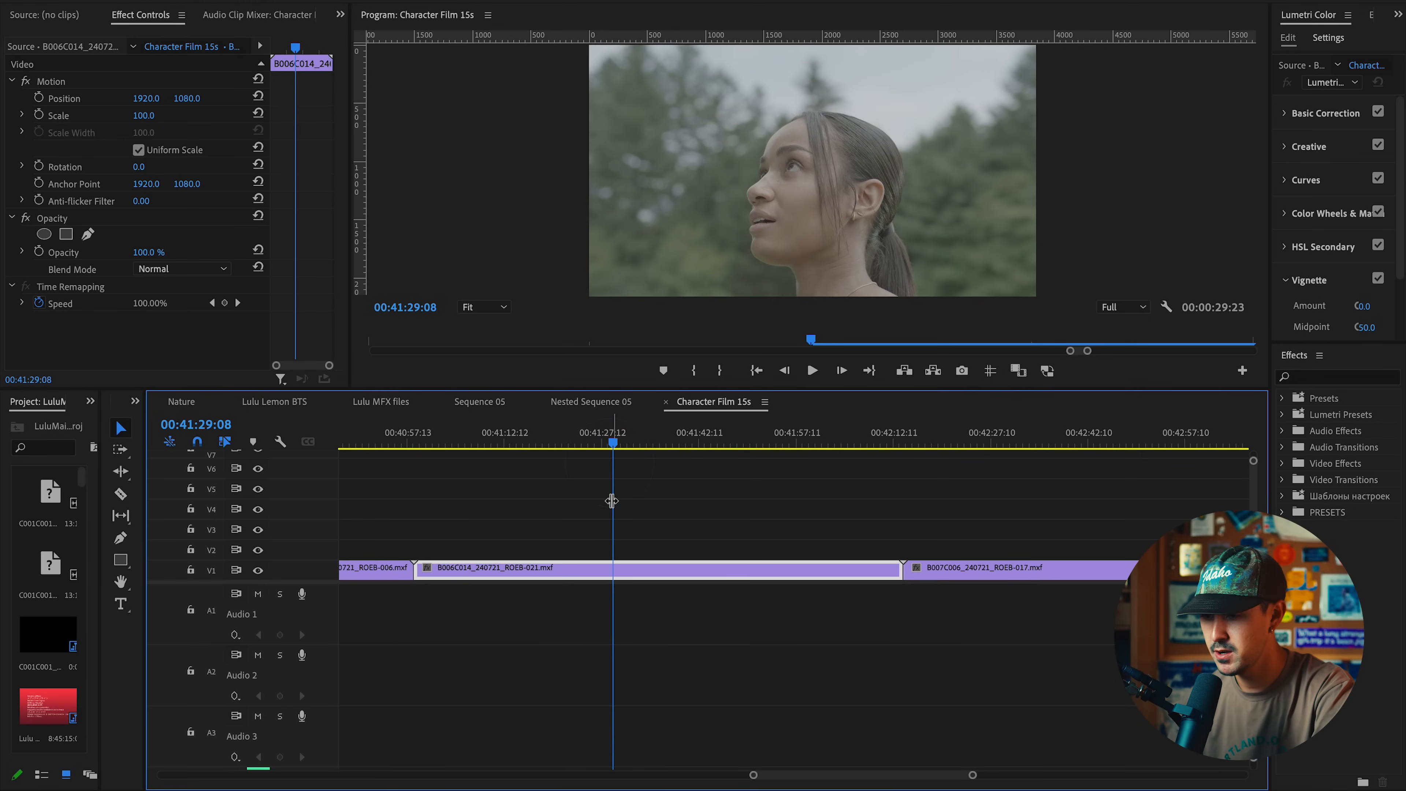
# Cut clip B006C014_240721_ROEB-021.mxf on V1 at 00:41:29:08 and 00:41:31:14 to isolate the short moment
pyautogui.hotkey('ctrl', 'k')
pyautogui.press('space')
pyautogui.press('=')
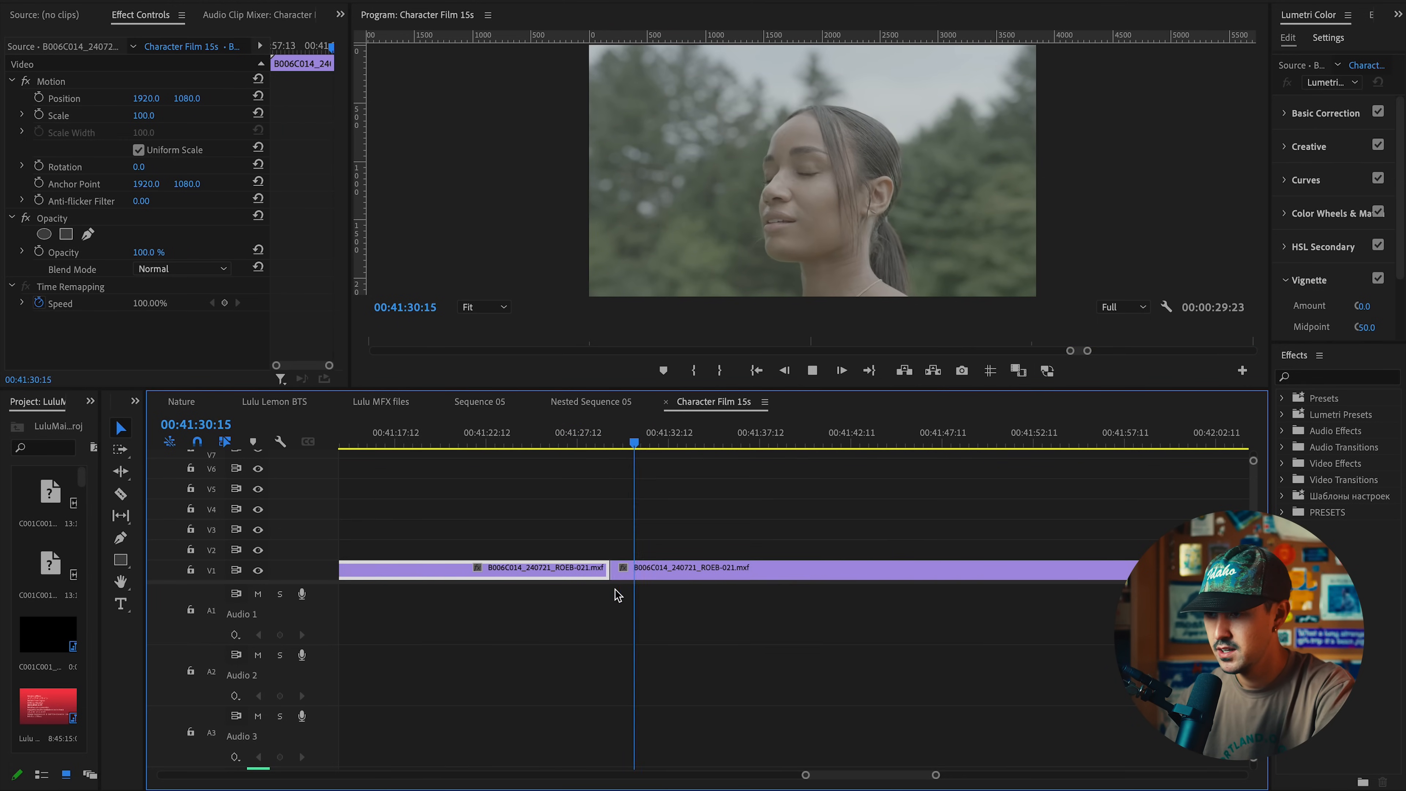
pyautogui.press('space')
pyautogui.press('=')
pyautogui.hotkey('ctrl', 'k')
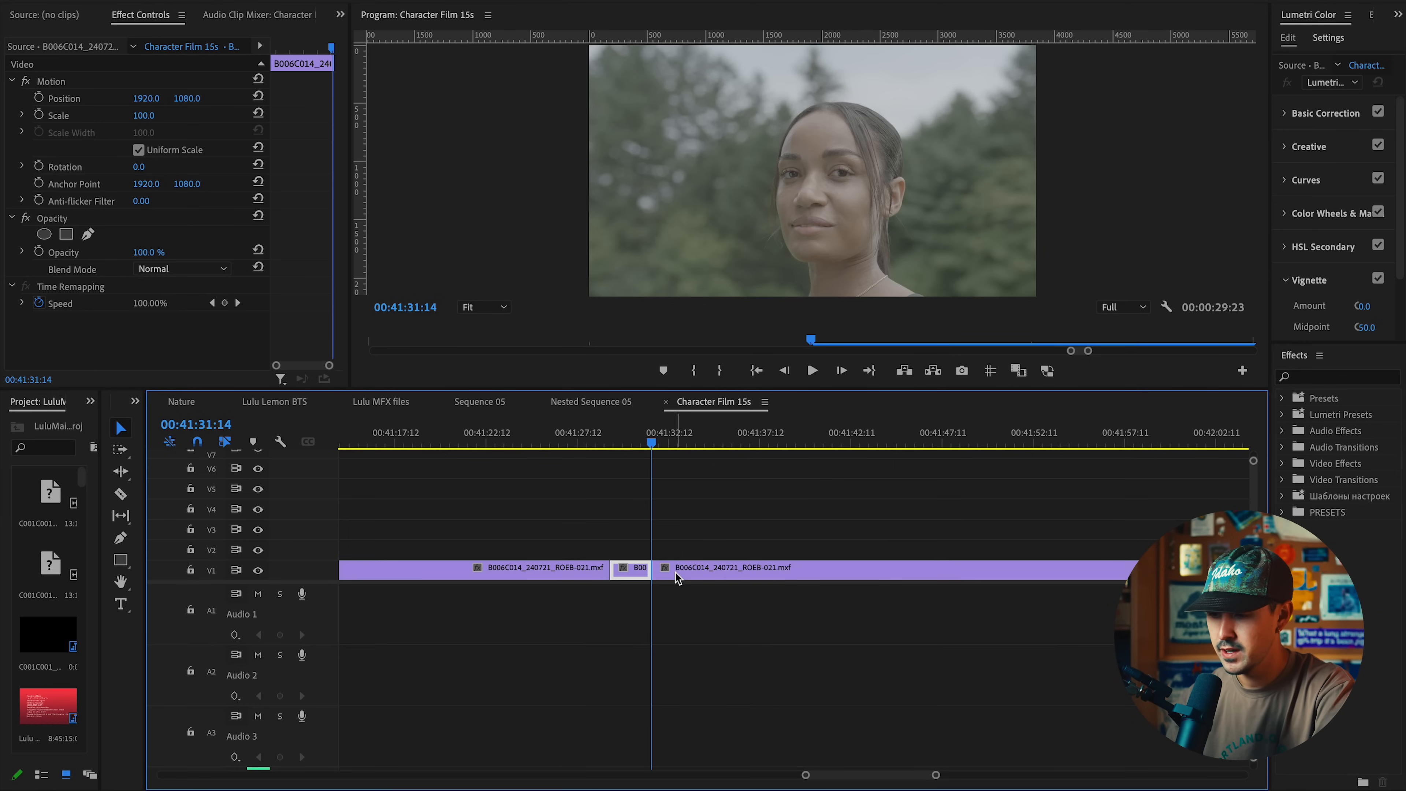
# Move the isolated B006C014 piece from V1 up to V5 and deselect it
pyautogui.moveTo(634, 572); pyautogui.dragTo(631, 490)
pyautogui.press('-')
pyautogui.press('-')
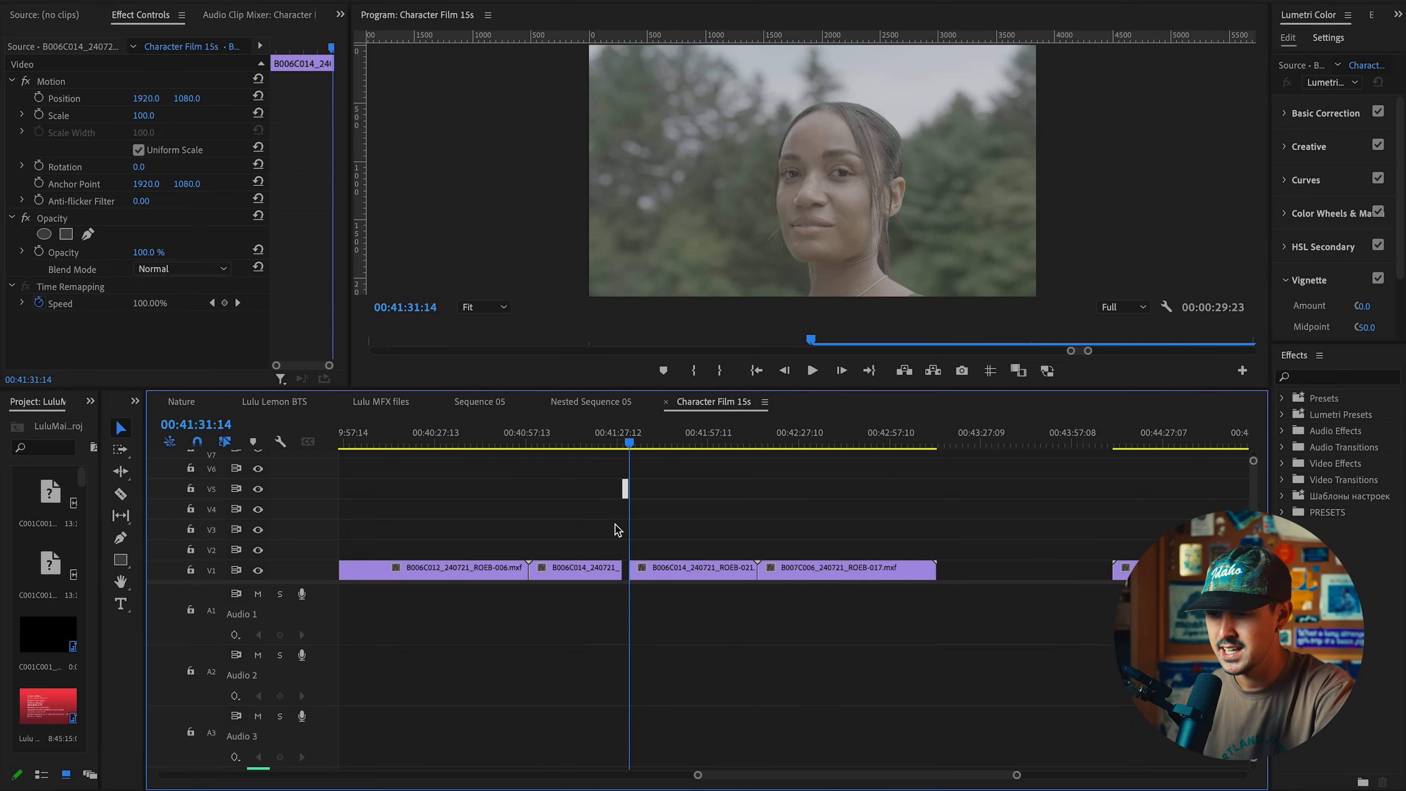
pyautogui.click(617, 530)
# Return from the raw footage to the opening of the edit and place the playhead at 00:00:01:03
pyautogui.press('-')
pyautogui.press('-')
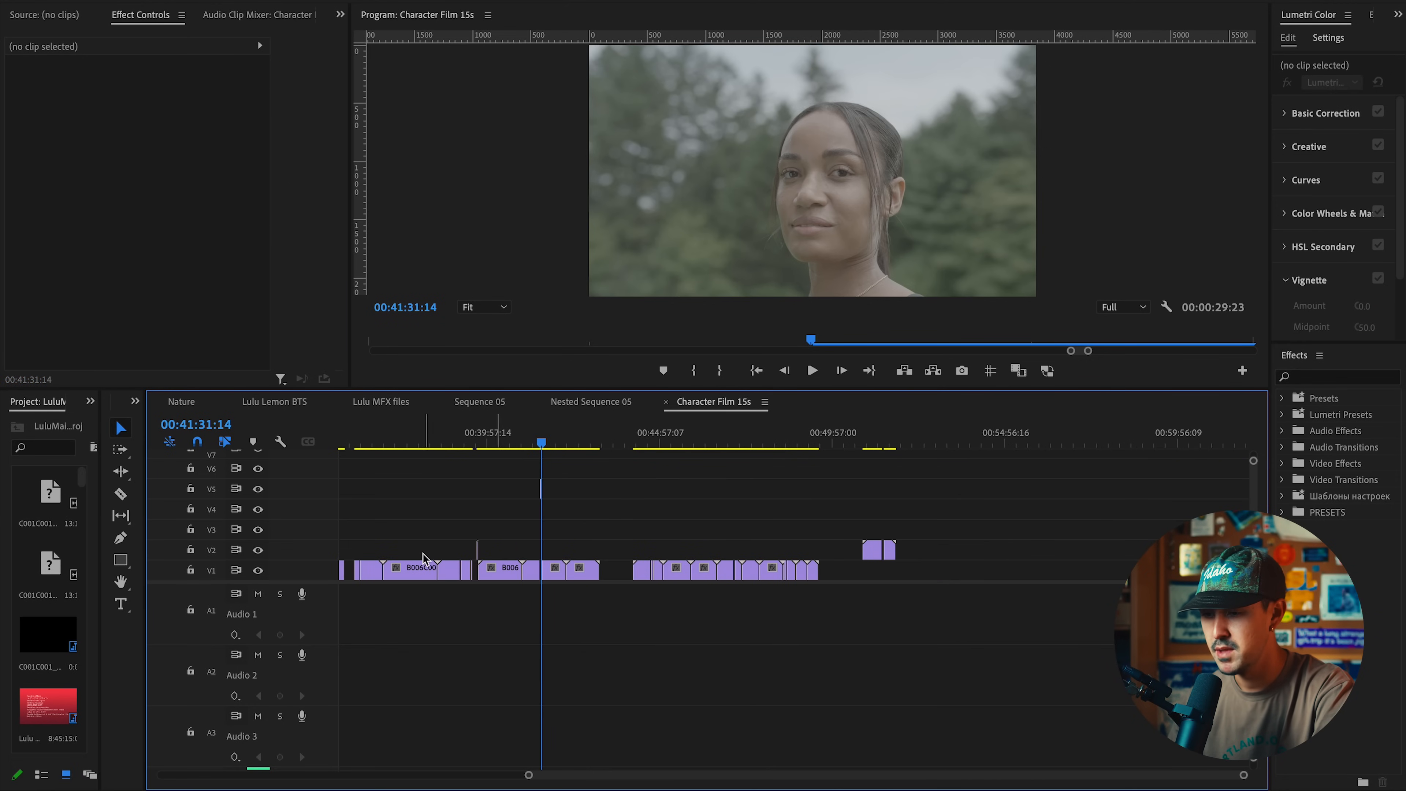
pyautogui.press('-')
pyautogui.scroll(5, 355, 545)
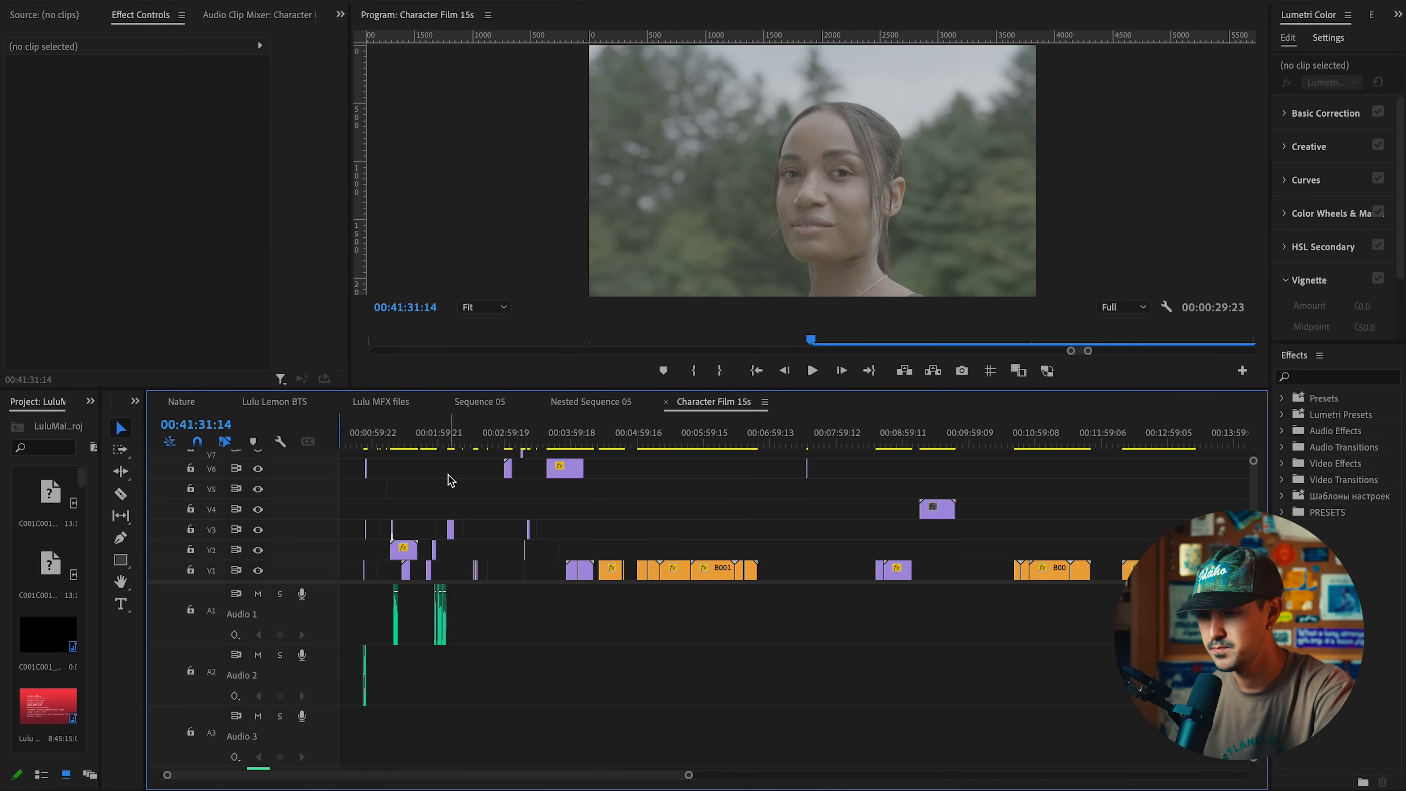
pyautogui.scroll(3, 437, 545)
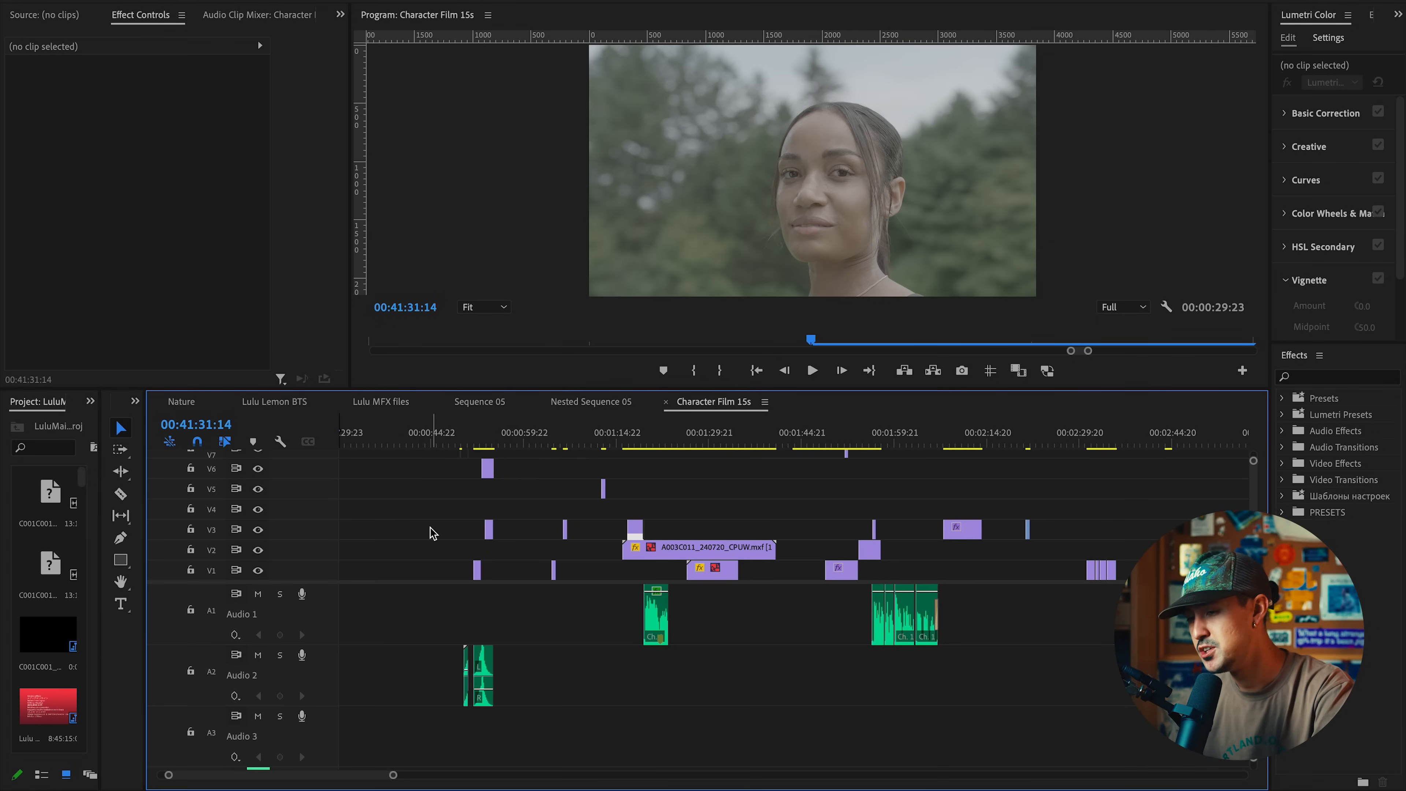
pyautogui.scroll(5, 432, 533)
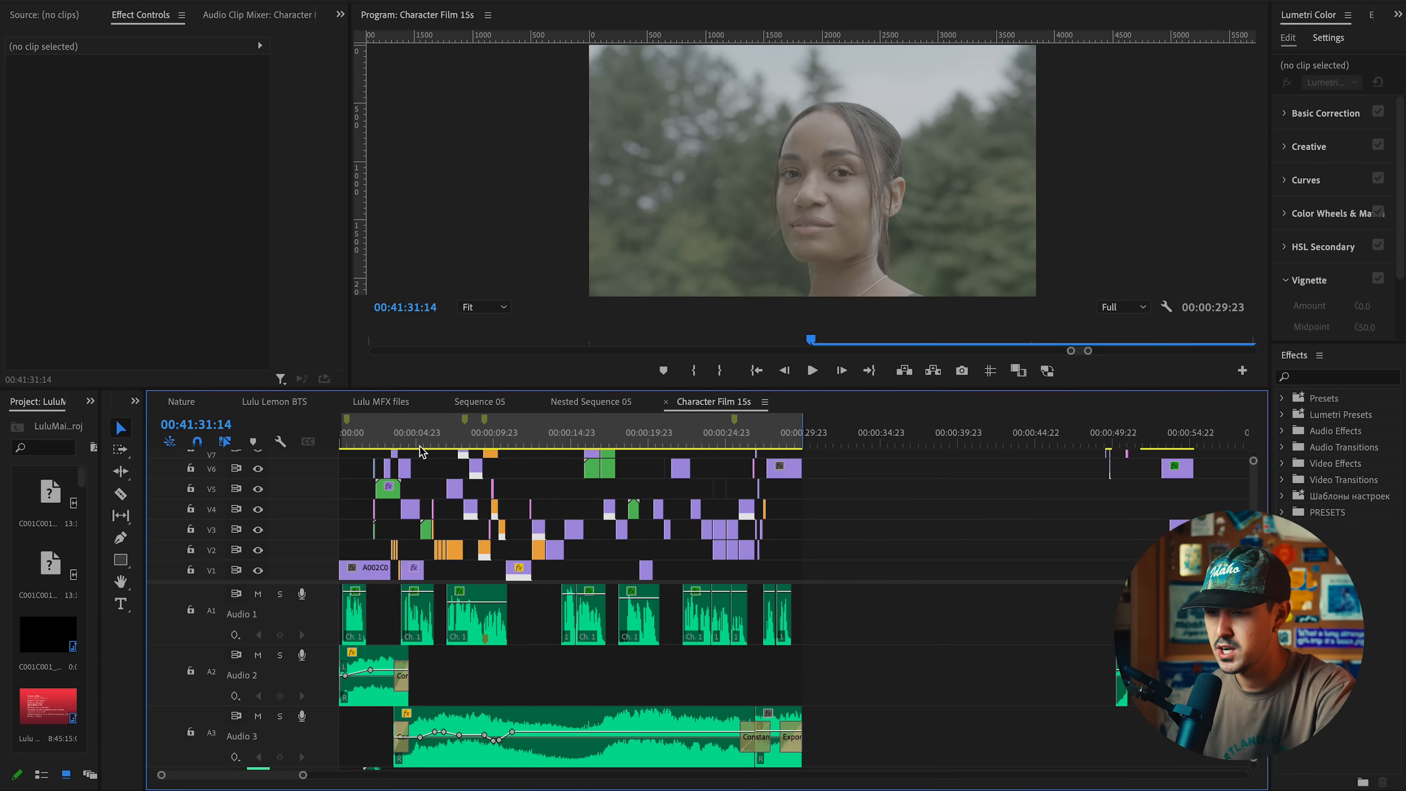
pyautogui.click(358, 439)
pyautogui.scroll(4, 422, 540)
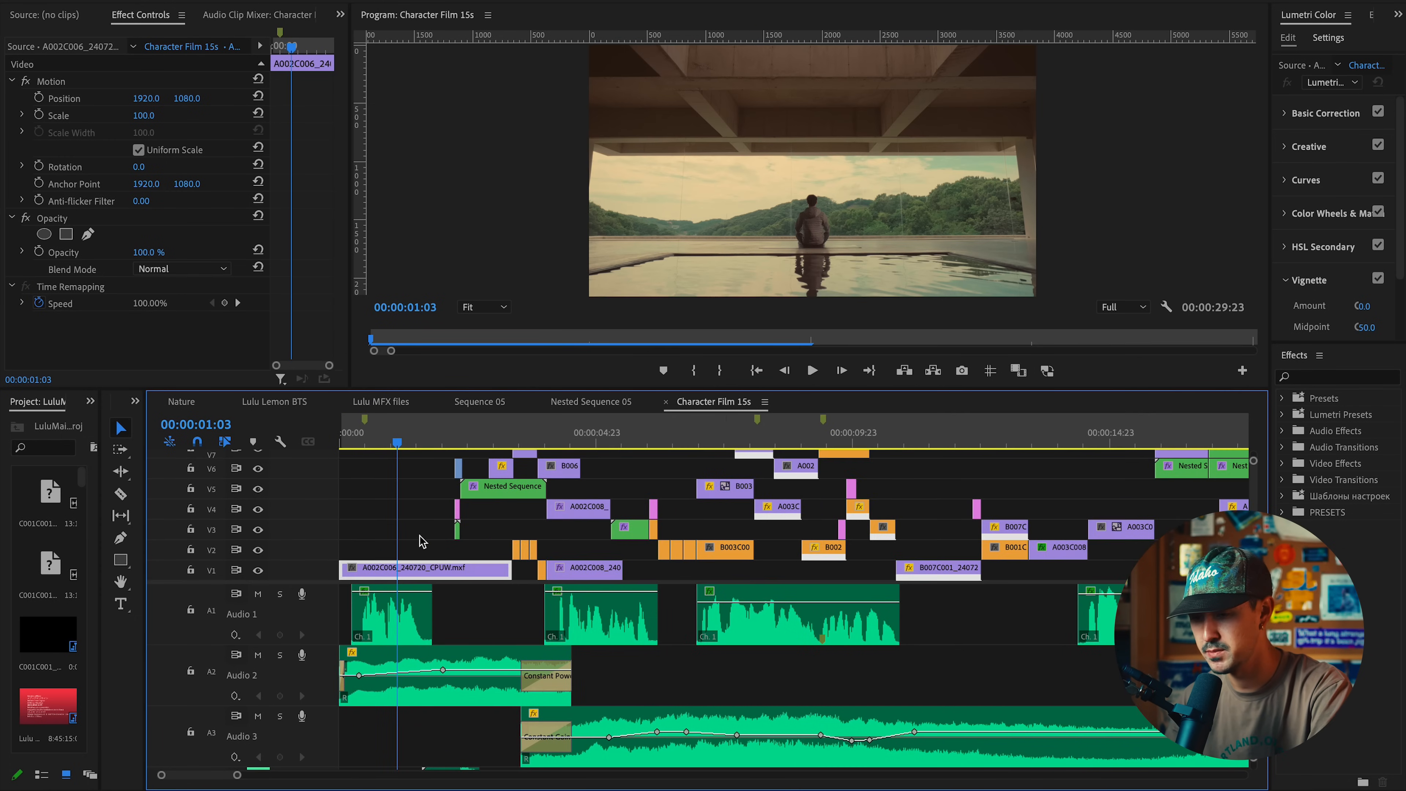
pyautogui.scroll(2, 413, 526)
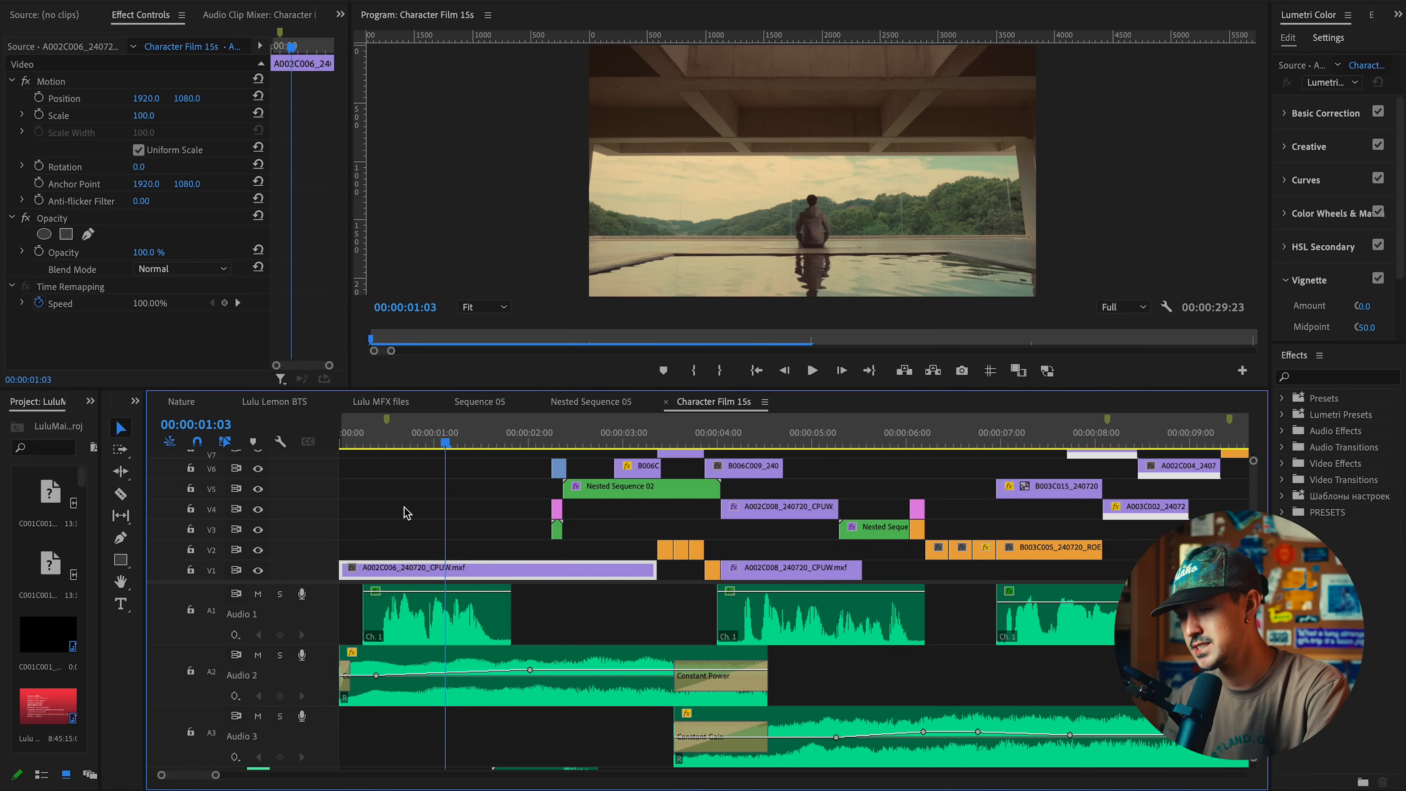
pyautogui.scroll(-1, 405, 513)
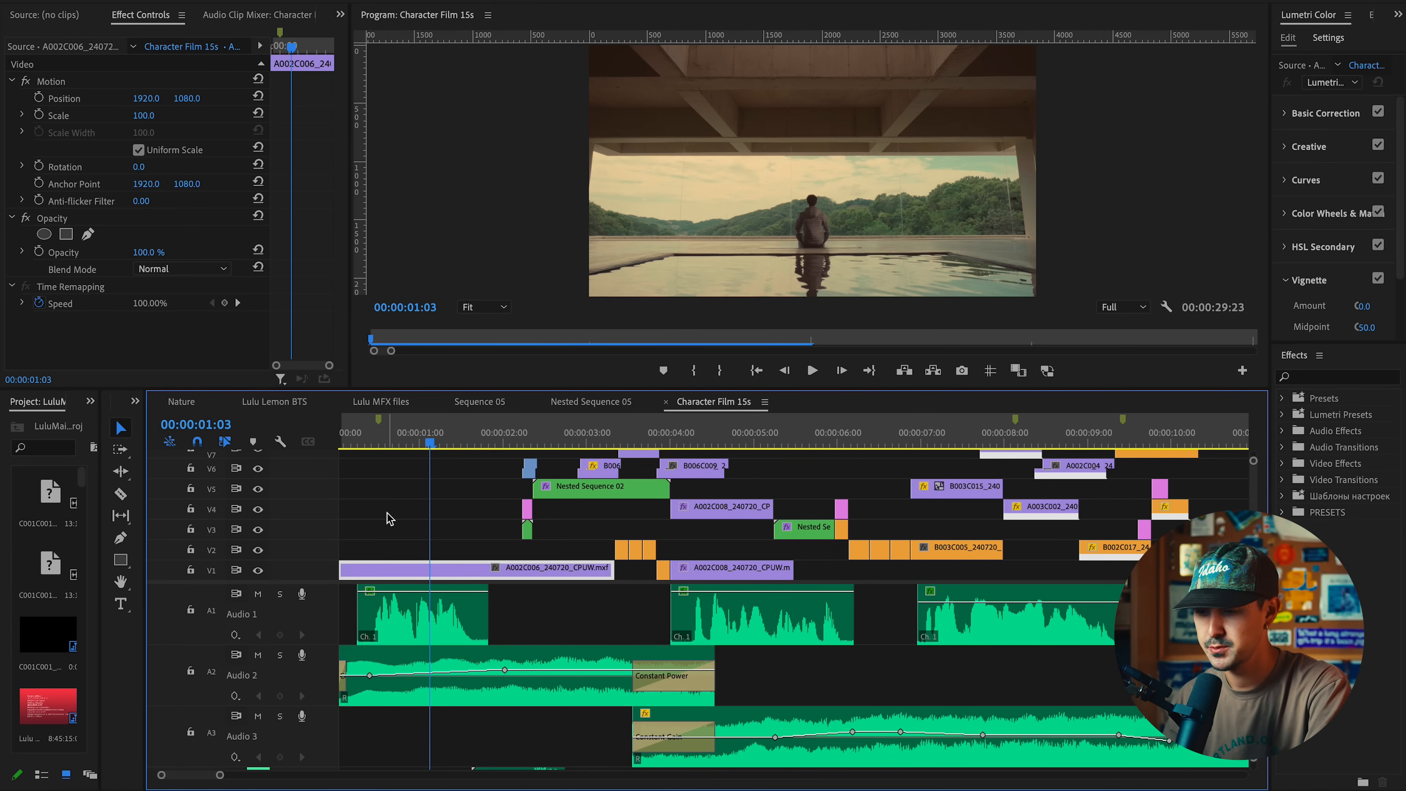
pyautogui.scroll(-3, 390, 518)
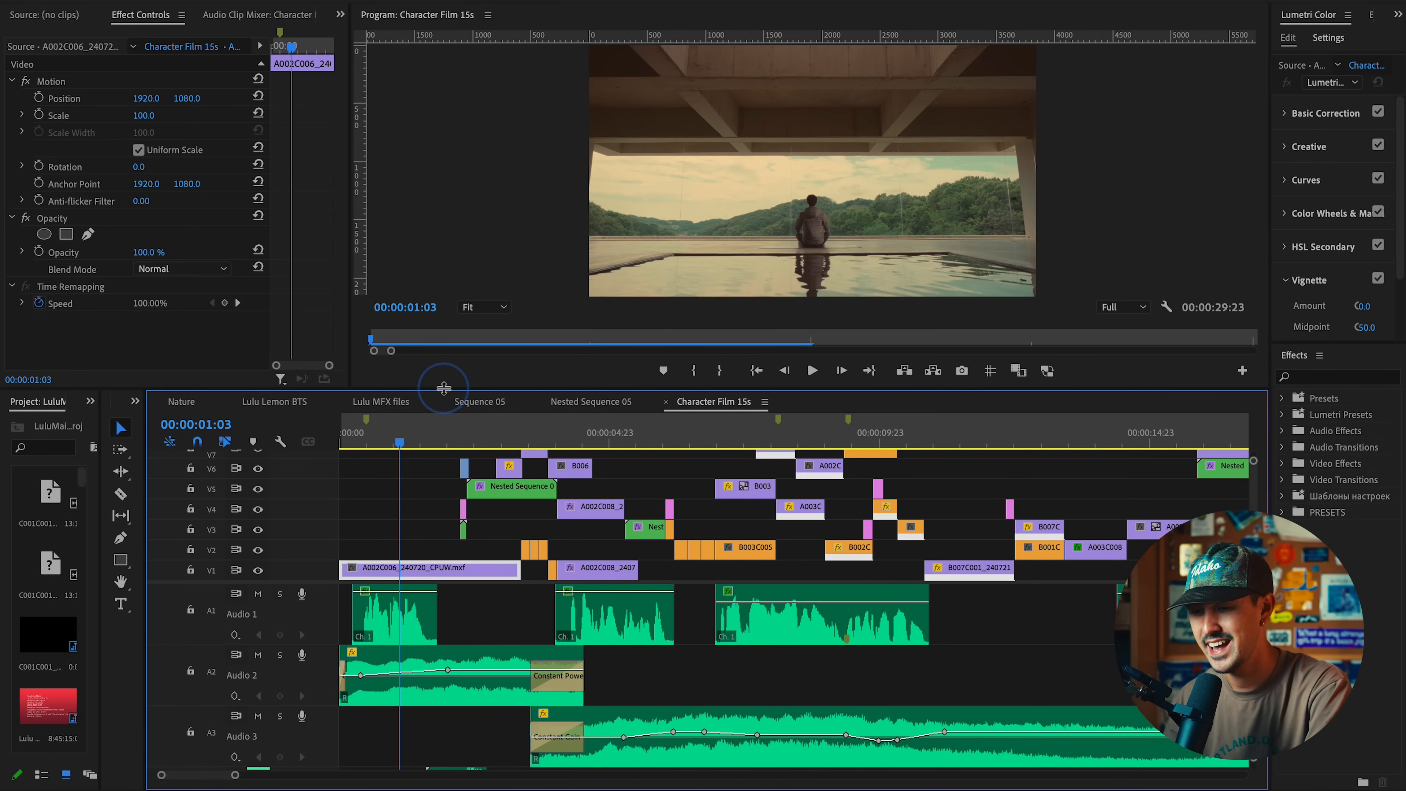
# Make the timeline taller, collapse the audio tracks to a compact height, and return the playhead to 00:00:00:00
pyautogui.moveTo(446, 394); pyautogui.dragTo(443, 363)
pyautogui.scroll(-4, 330, 579)
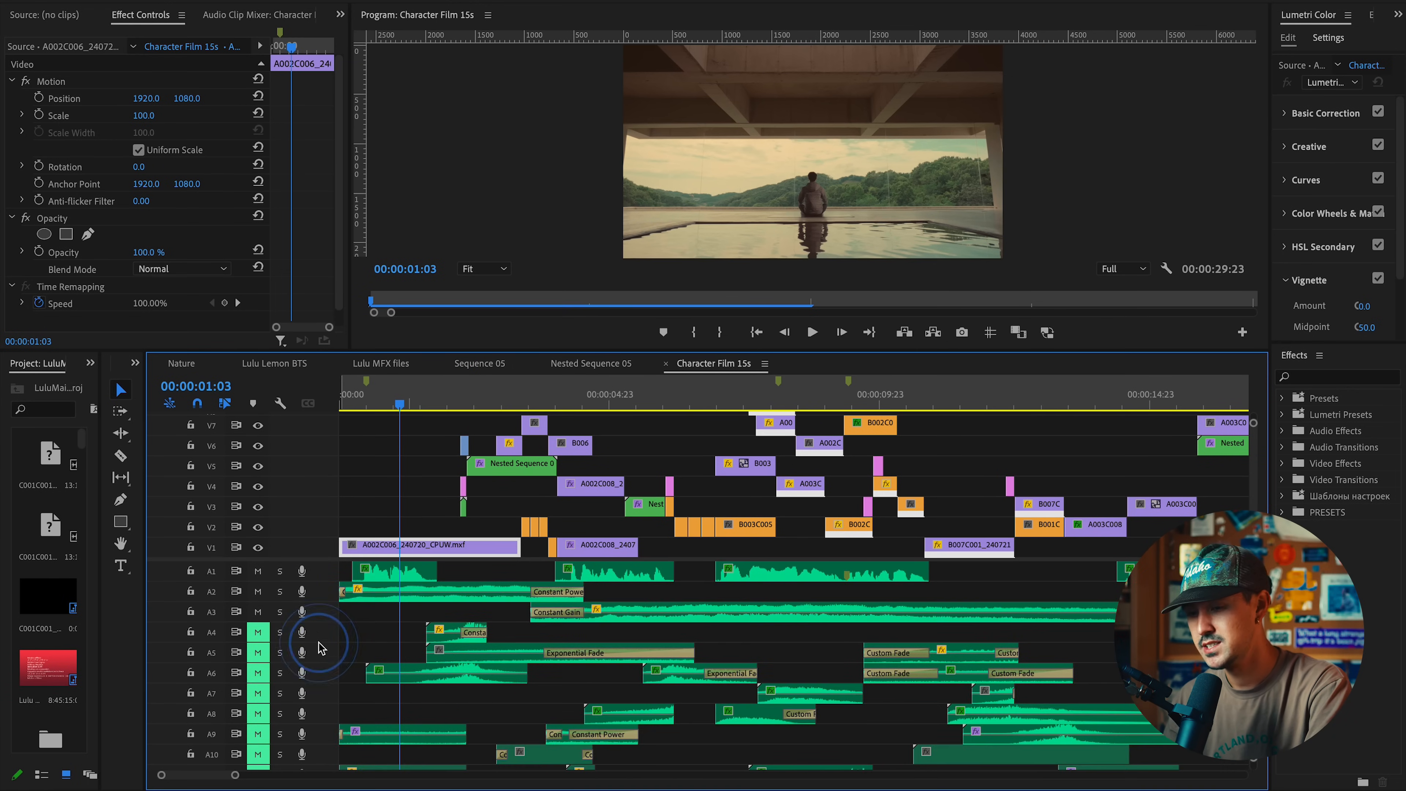
pyautogui.moveTo(382, 390); pyautogui.dragTo(341, 391)
pyautogui.press('=')
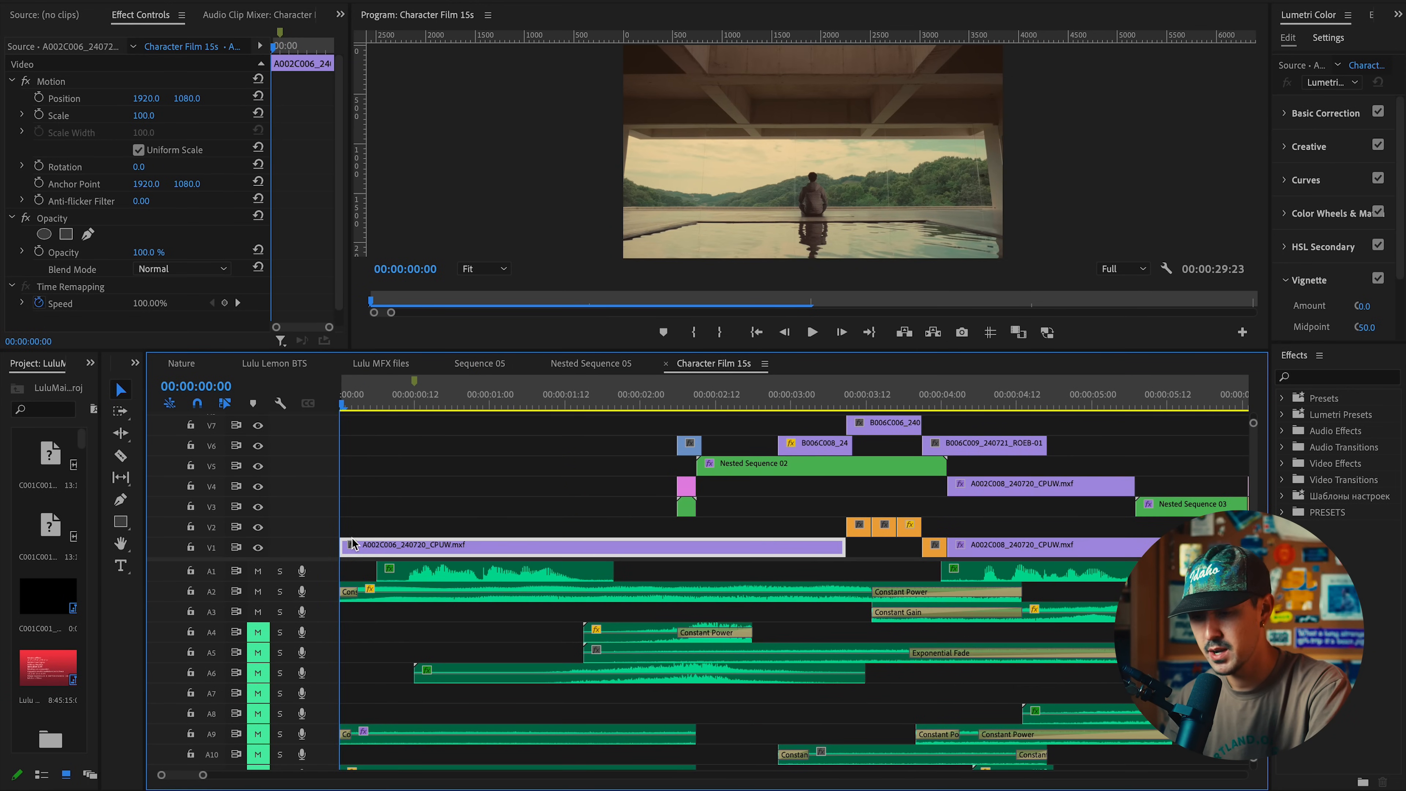
# Unmute the sound effect tracks from A4 down, and inspect the Water Wheel and Strong Forest Wind ambiences on A9 and A11
pyautogui.moveTo(258, 632); pyautogui.dragTo(258, 754)
pyautogui.scroll(-1, 461, 691)
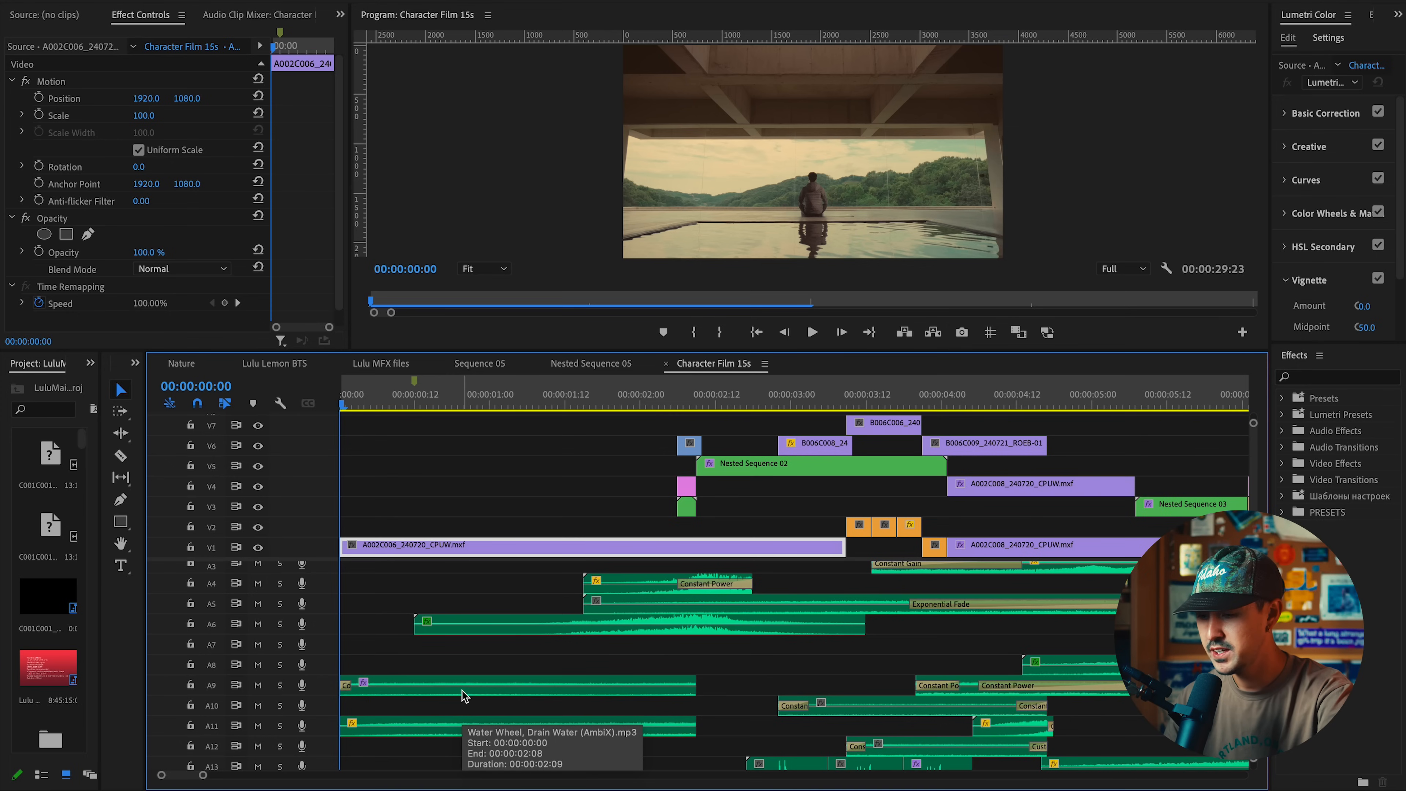
pyautogui.click(471, 706)
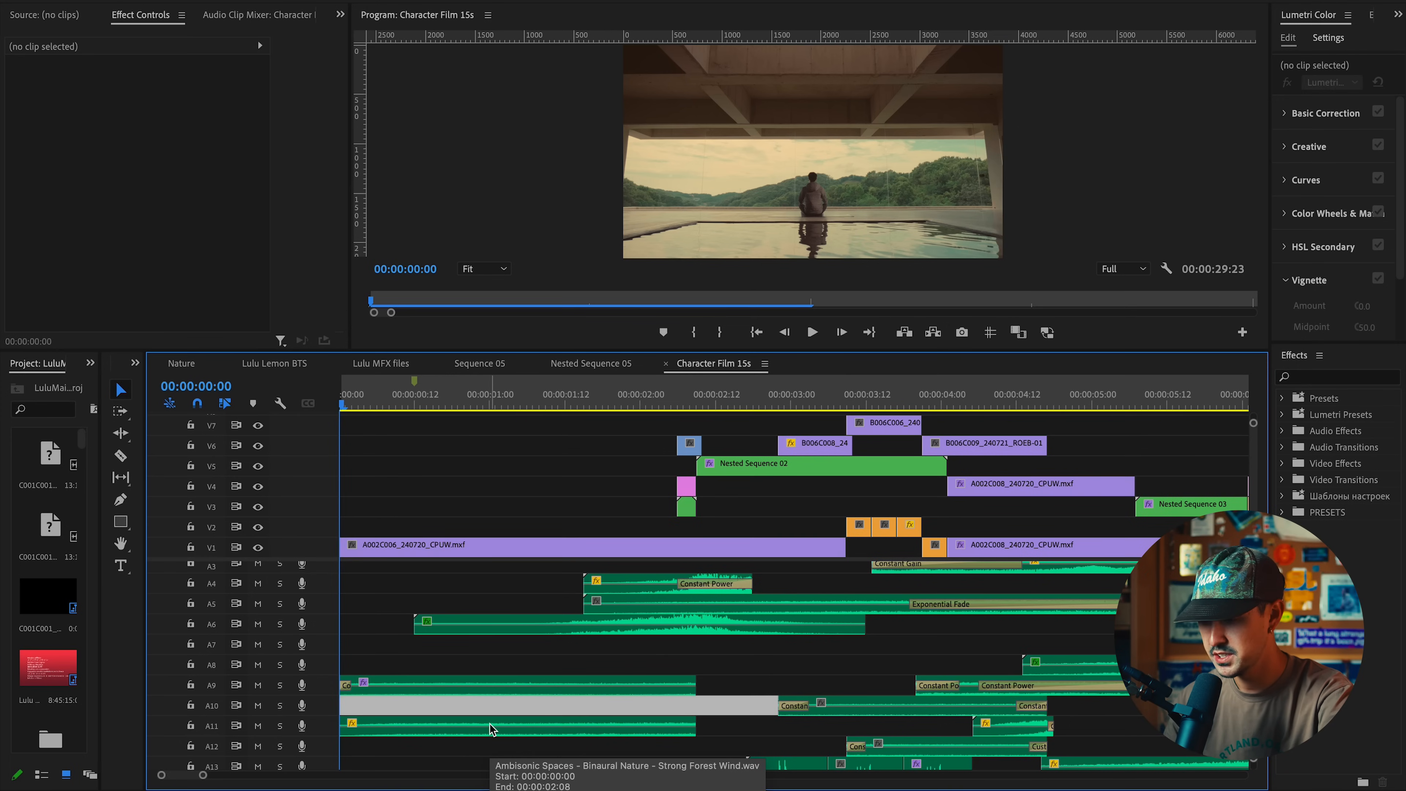
pyautogui.scroll(2, 521, 719)
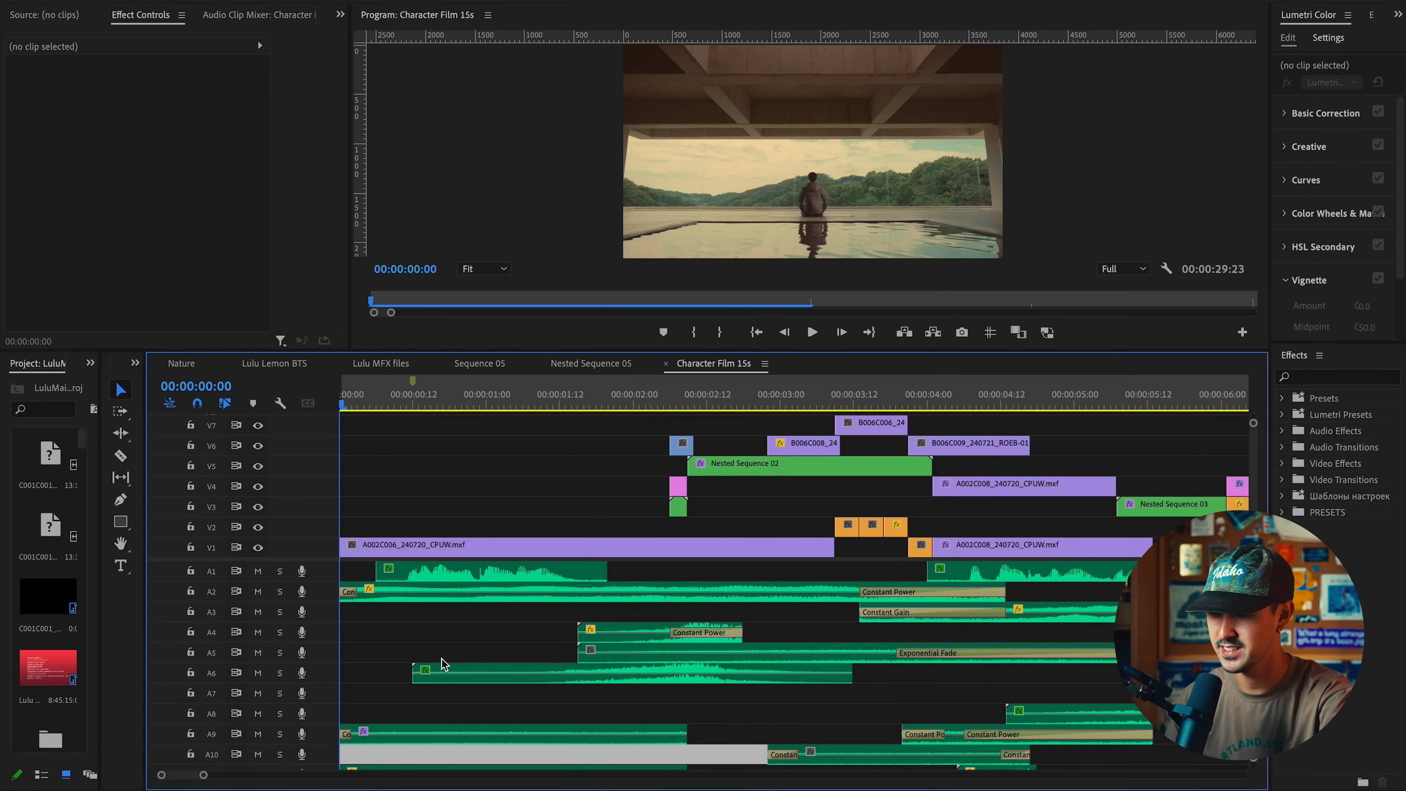
# Examine the layered Angry Dad Whoosh on A4 and Deep Long Whoosh on A6, and set the playhead to 00:00:00:07
pyautogui.moveTo(402, 394); pyautogui.dragTo(536, 406)
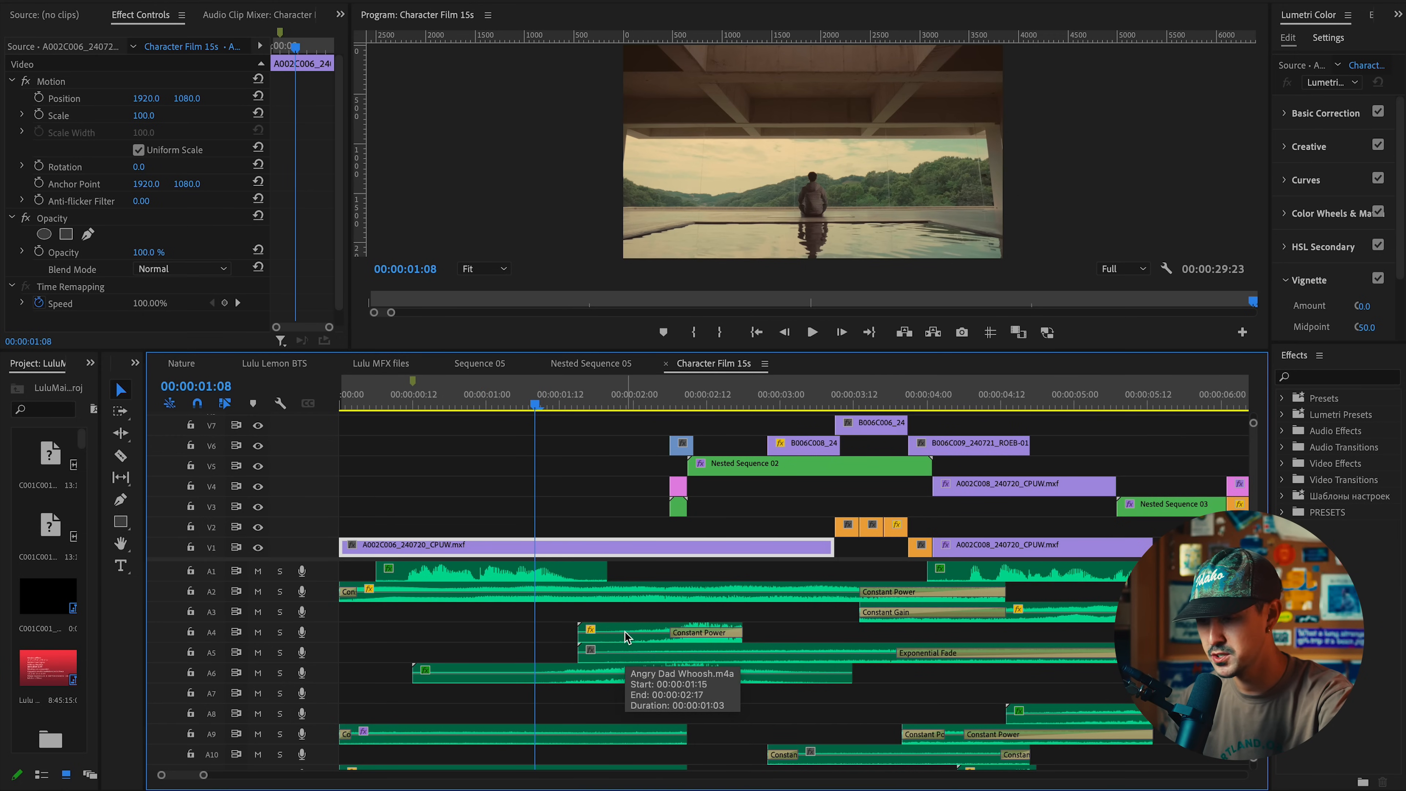
pyautogui.press('-')
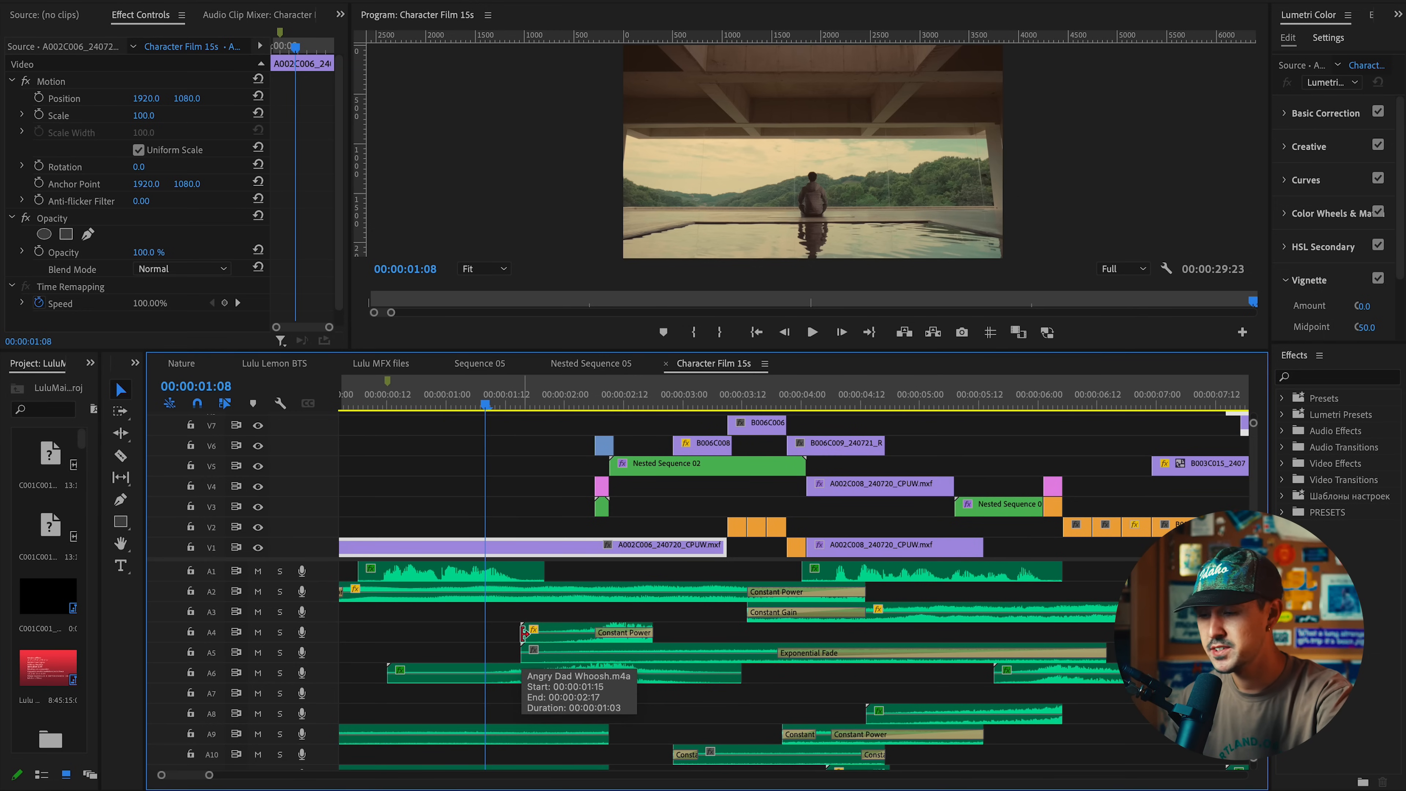
pyautogui.scroll(-2, 483, 654)
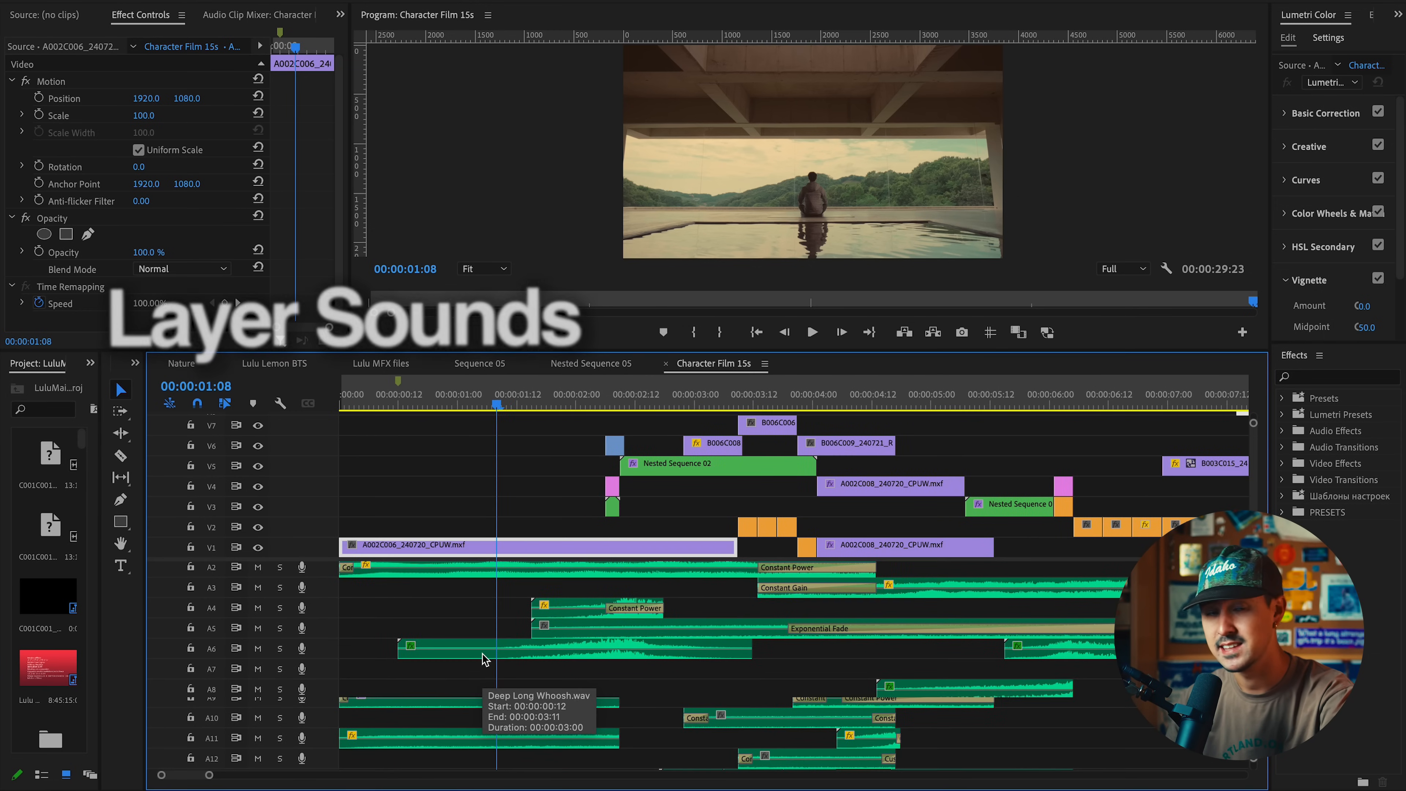
pyautogui.press('-')
pyautogui.press('=')
pyautogui.scroll(-2, 386, 721)
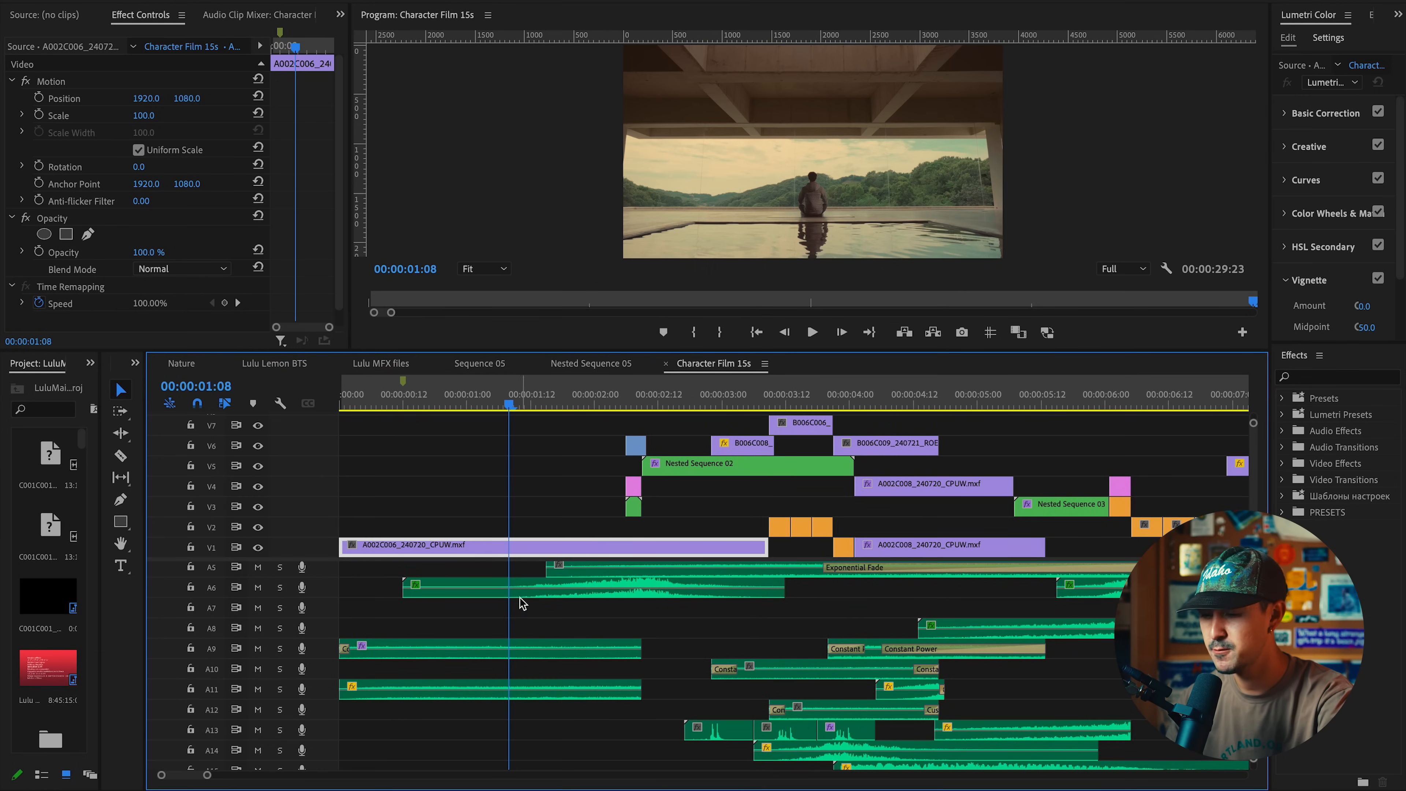
pyautogui.scroll(3, 509, 678)
pyautogui.moveTo(620, 394); pyautogui.dragTo(376, 394)
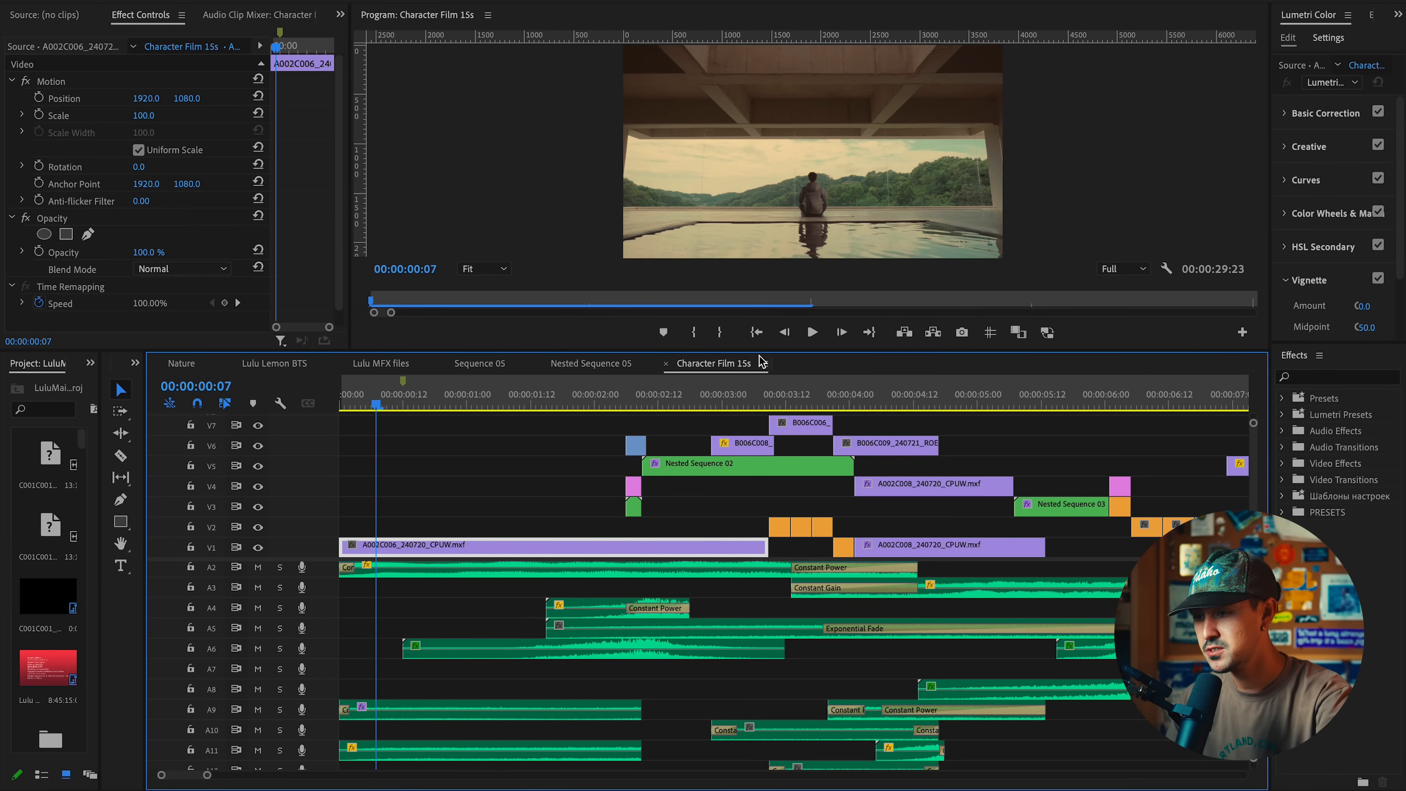
# Enlarge the Program monitor by shortening the timeline and return the playhead to 00:00:00:00
pyautogui.moveTo(760, 351); pyautogui.dragTo(730, 575)
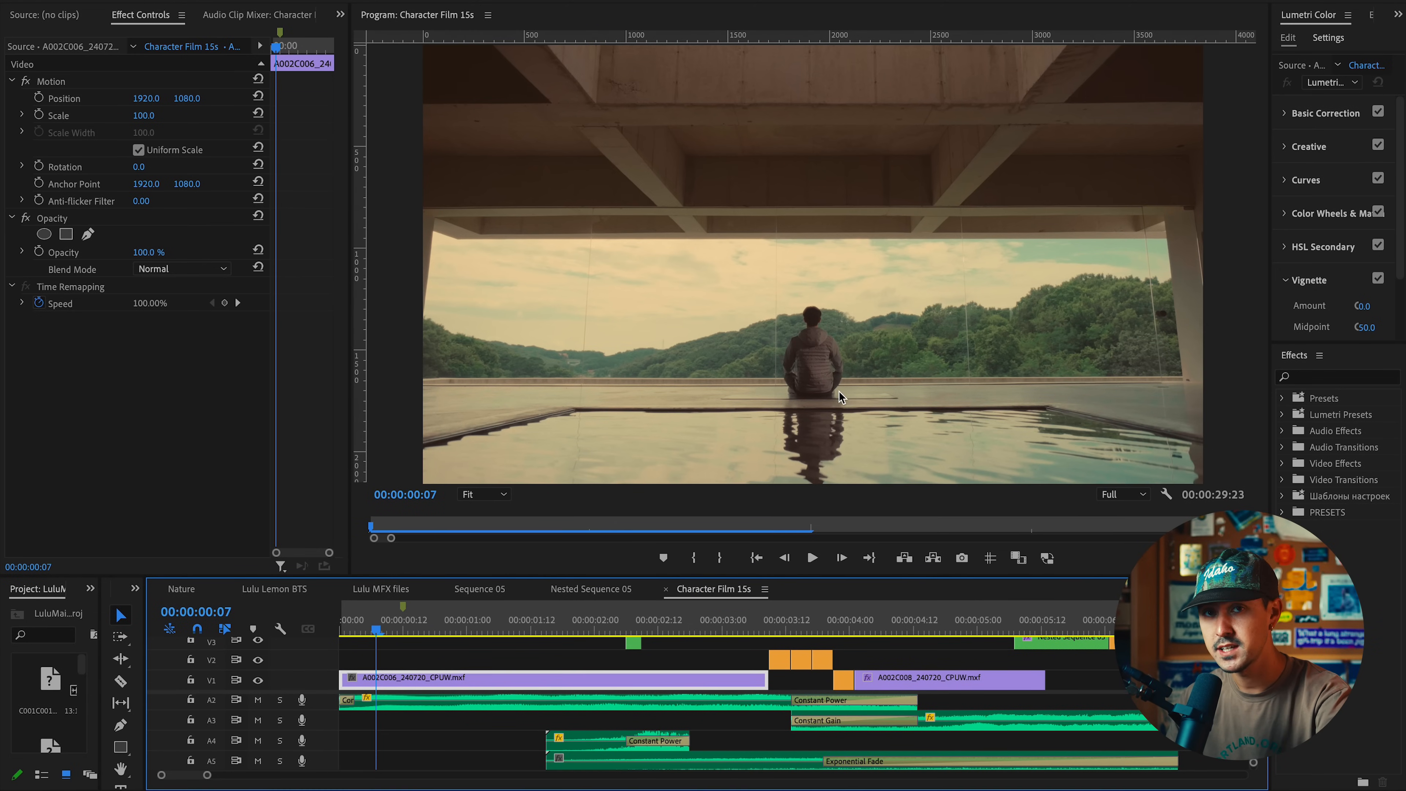
pyautogui.press('Home')
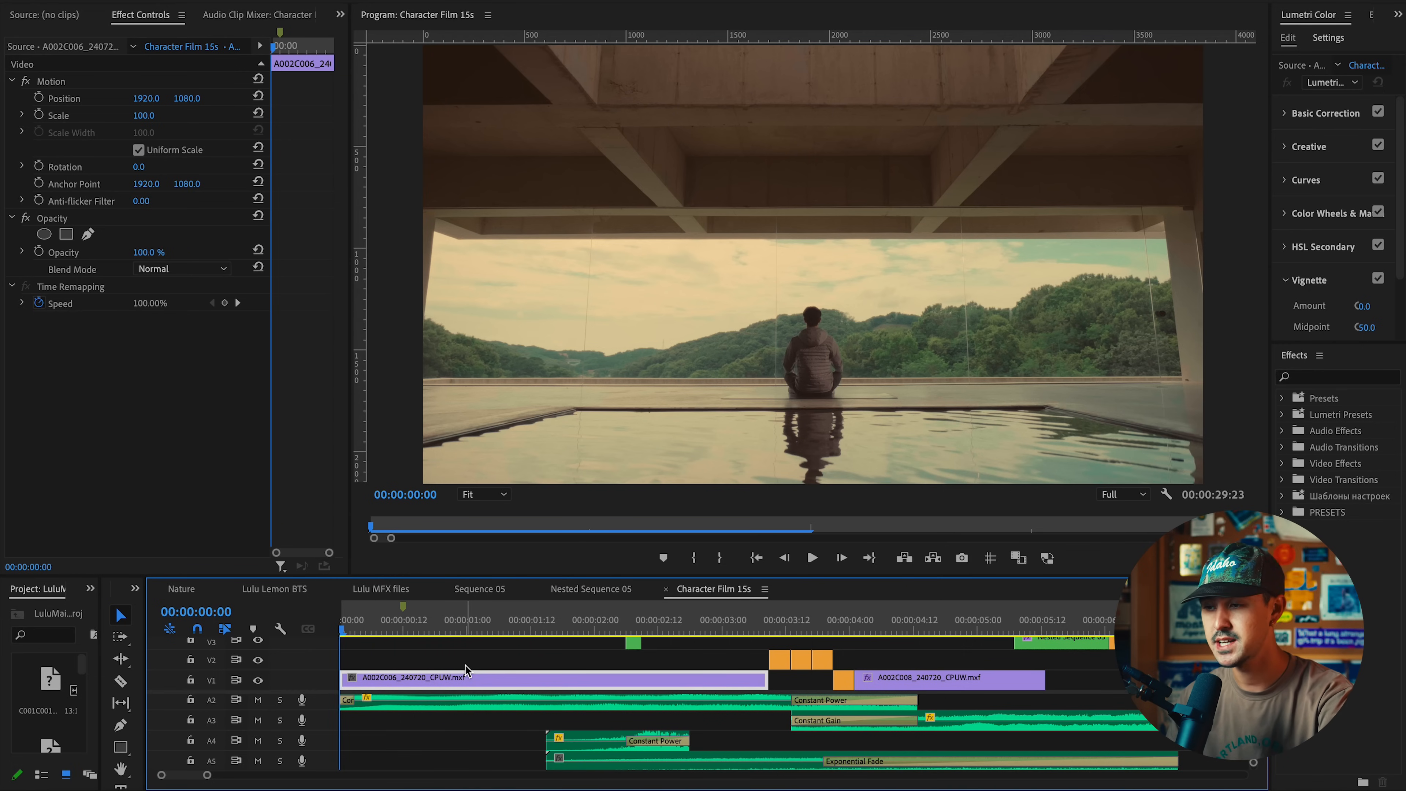
pyautogui.moveTo(437, 623); pyautogui.dragTo(342, 631)
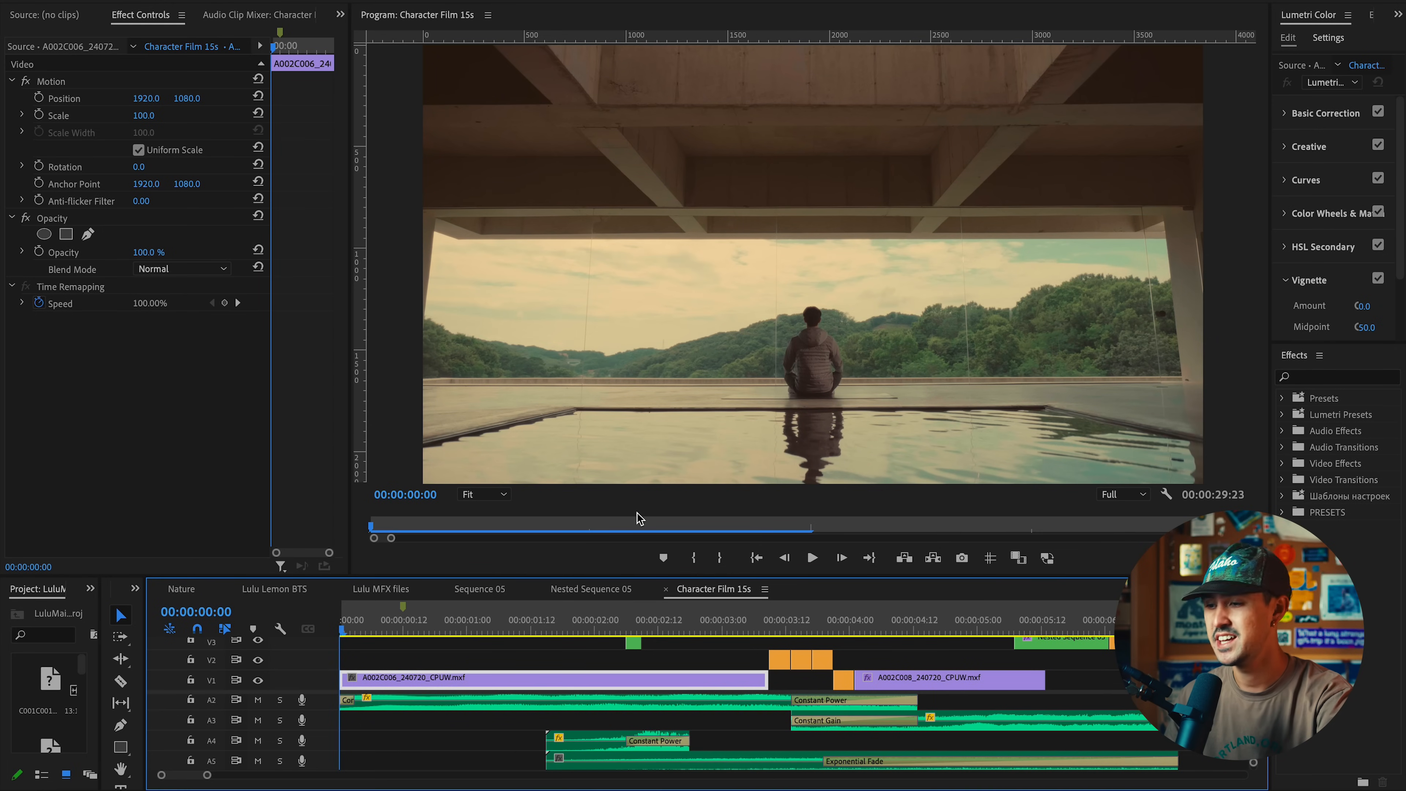
pyautogui.press('-')
pyautogui.press('-')
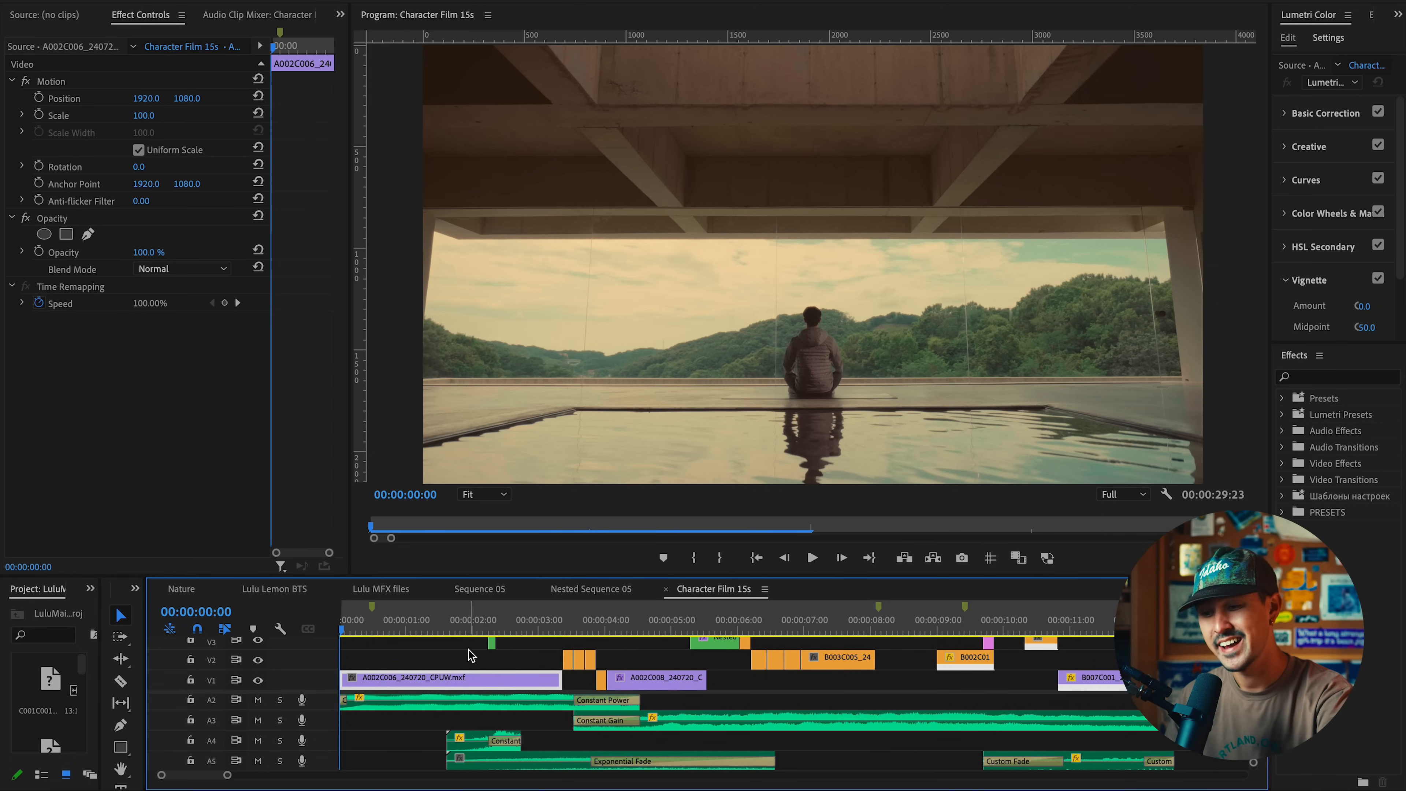
pyautogui.scroll(3, 469, 655)
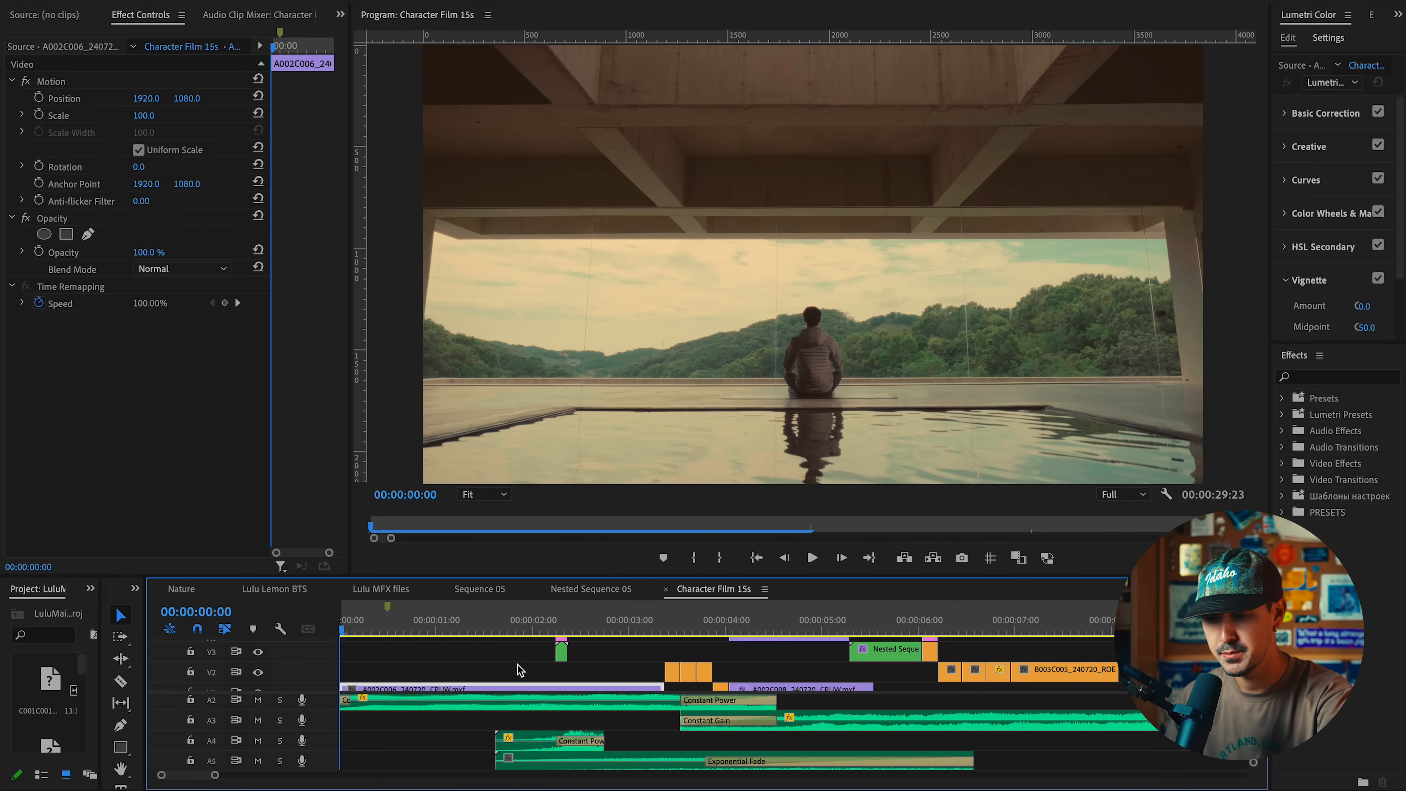
pyautogui.scroll(-1, 519, 670)
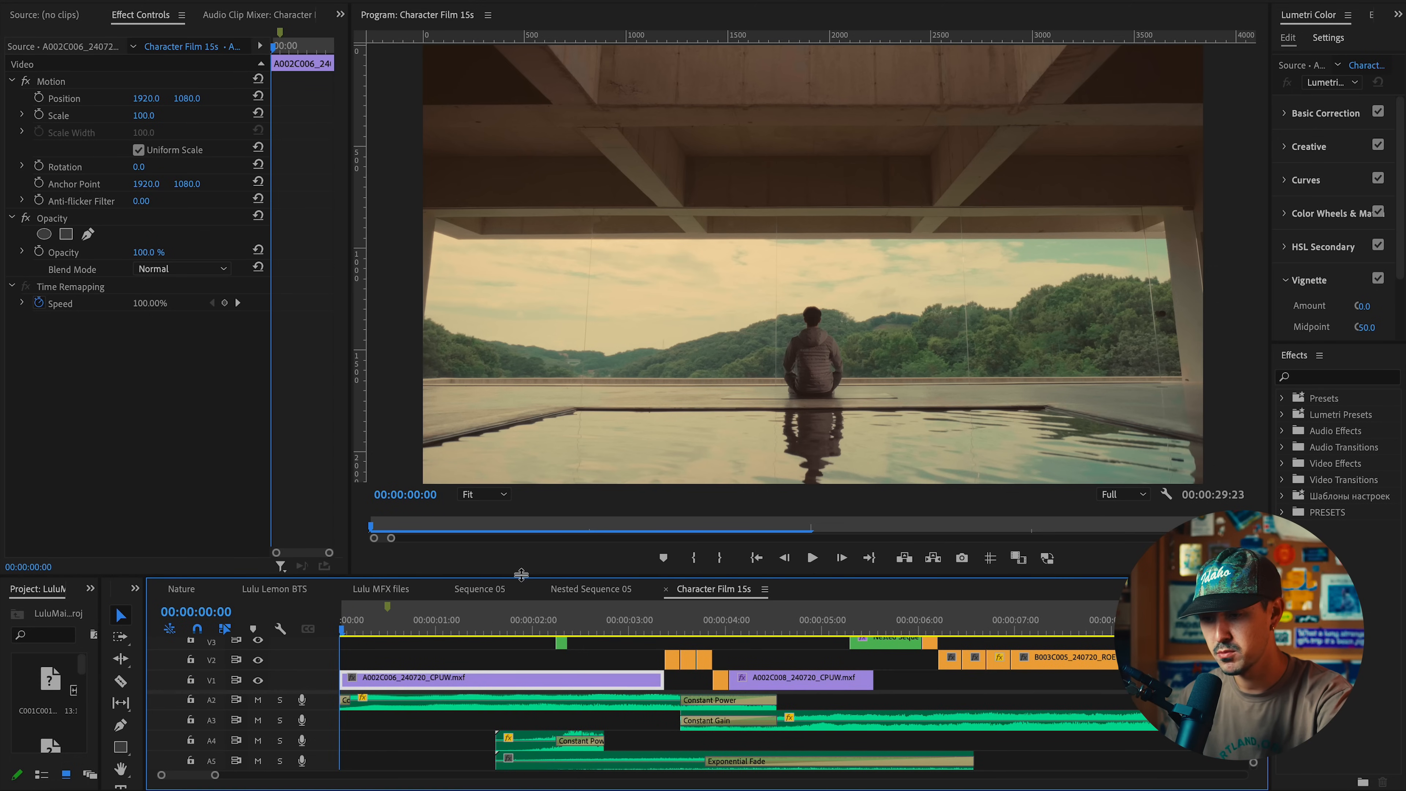
# Make the timeline taller, play the opening shots, and set the playhead to 00:00:02:02 before the wipe transition
pyautogui.moveTo(521, 575); pyautogui.dragTo(519, 417)
pyautogui.press('space')
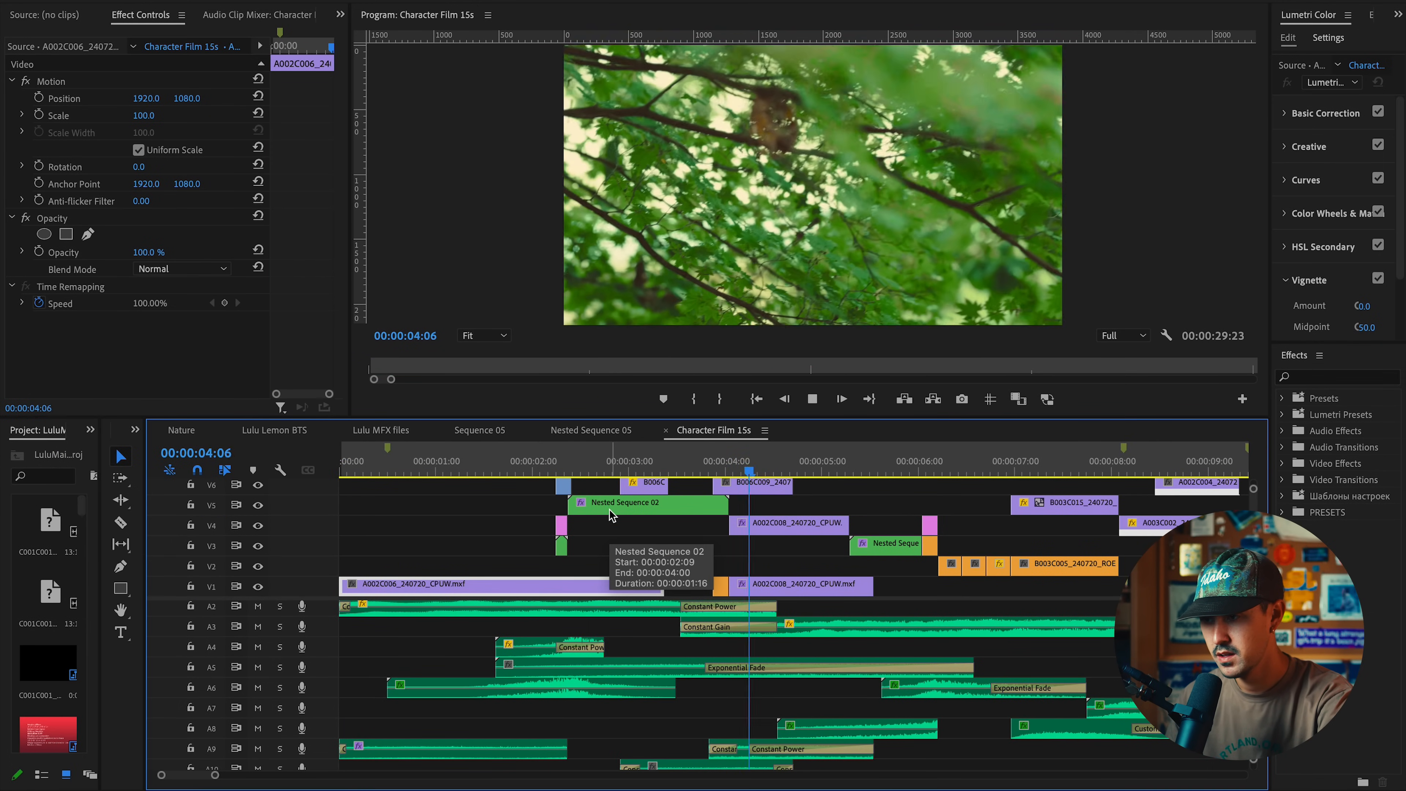
pyautogui.click(541, 466)
pyautogui.scroll(2, 540, 528)
pyautogui.scroll(4, 539, 528)
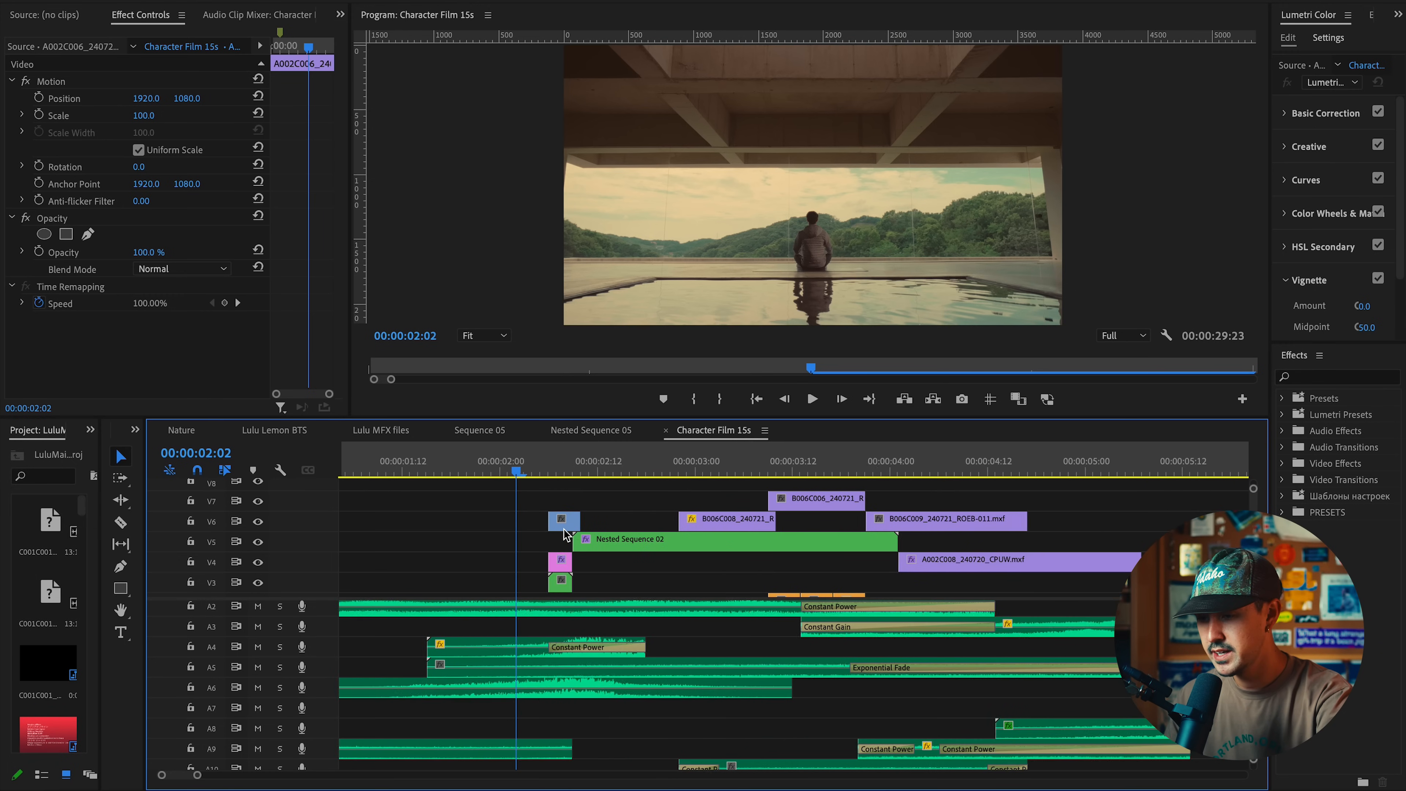
# Examine the wipe transition from the opening lake shot into Nested Sequence 02 frame by frame
pyautogui.click(610, 463)
pyautogui.moveTo(617, 472); pyautogui.dragTo(611, 471)
pyautogui.scroll(2, 585, 483)
pyautogui.press('Right')
pyautogui.press('Right')
pyautogui.press('Right')
pyautogui.press('Right')
pyautogui.press('Right')
pyautogui.press('Right')
pyautogui.press('Right')
pyautogui.press('Right')
# Scrub through the shots after the wipe transition and return the playhead to the blurred frame at 00:00:02:08
pyautogui.scroll(-2, 627, 491)
pyautogui.moveTo(726, 472); pyautogui.dragTo(1049, 473)
pyautogui.scroll(-2, 1002, 535)
pyautogui.moveTo(954, 476); pyautogui.dragTo(534, 475)
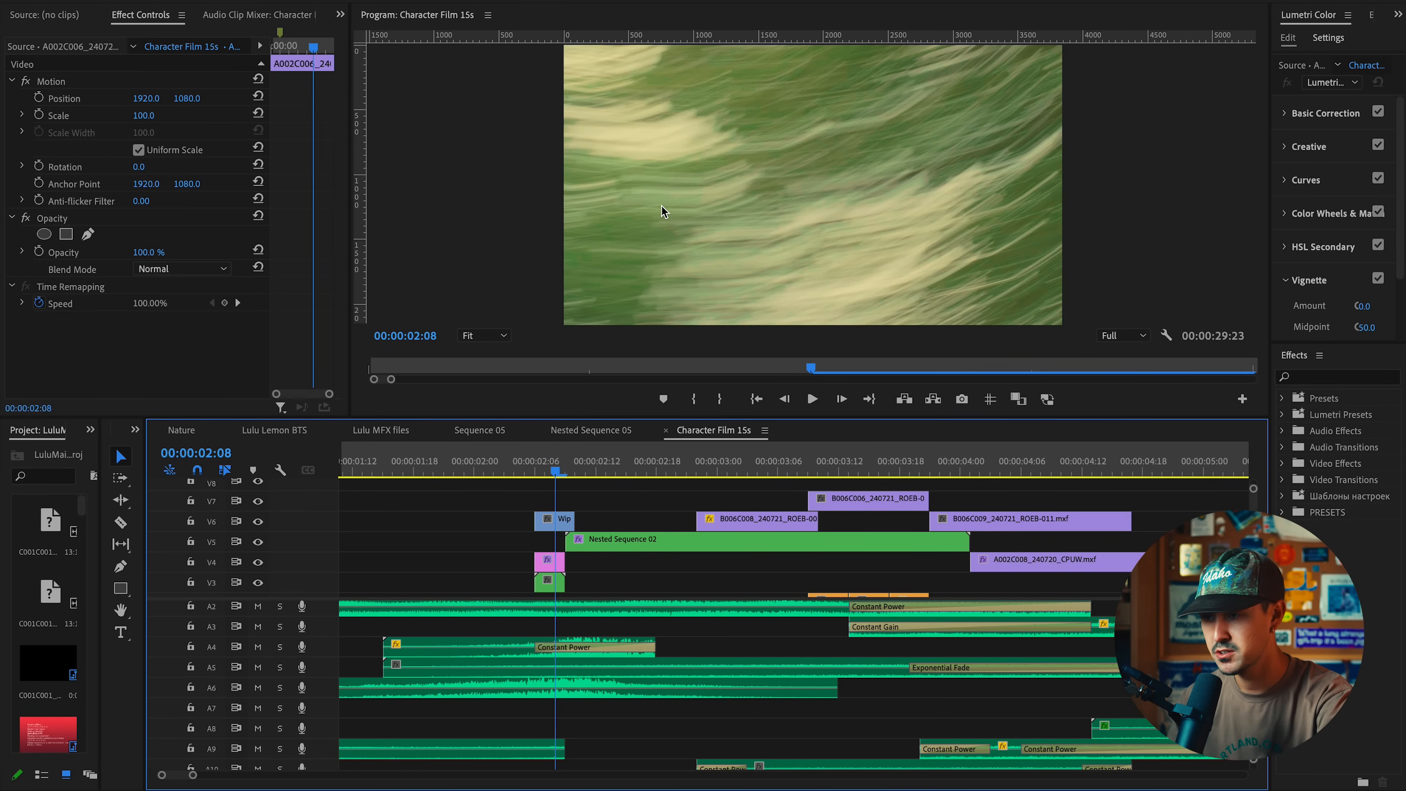
pyautogui.press('Right')
pyautogui.press('Right')
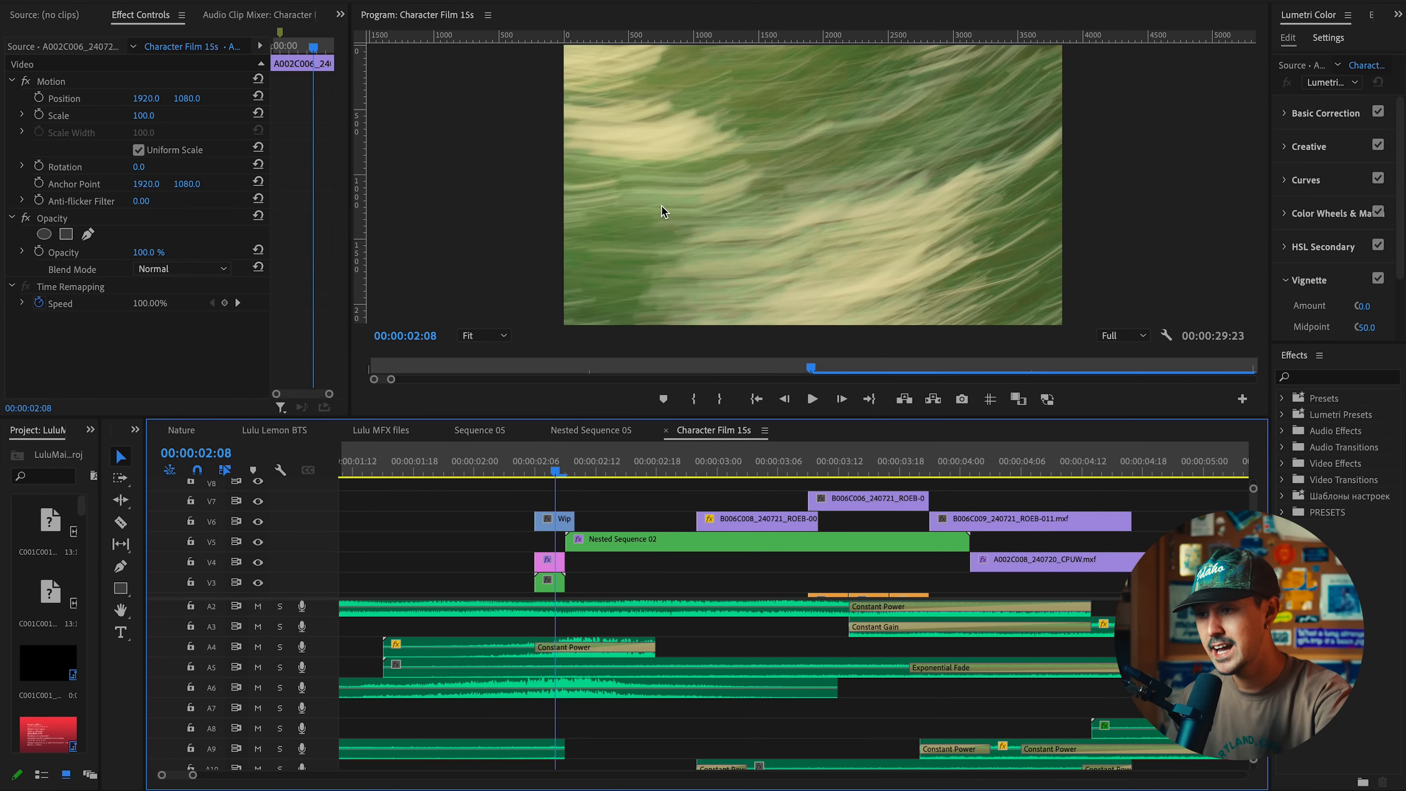
pyautogui.press('Left')
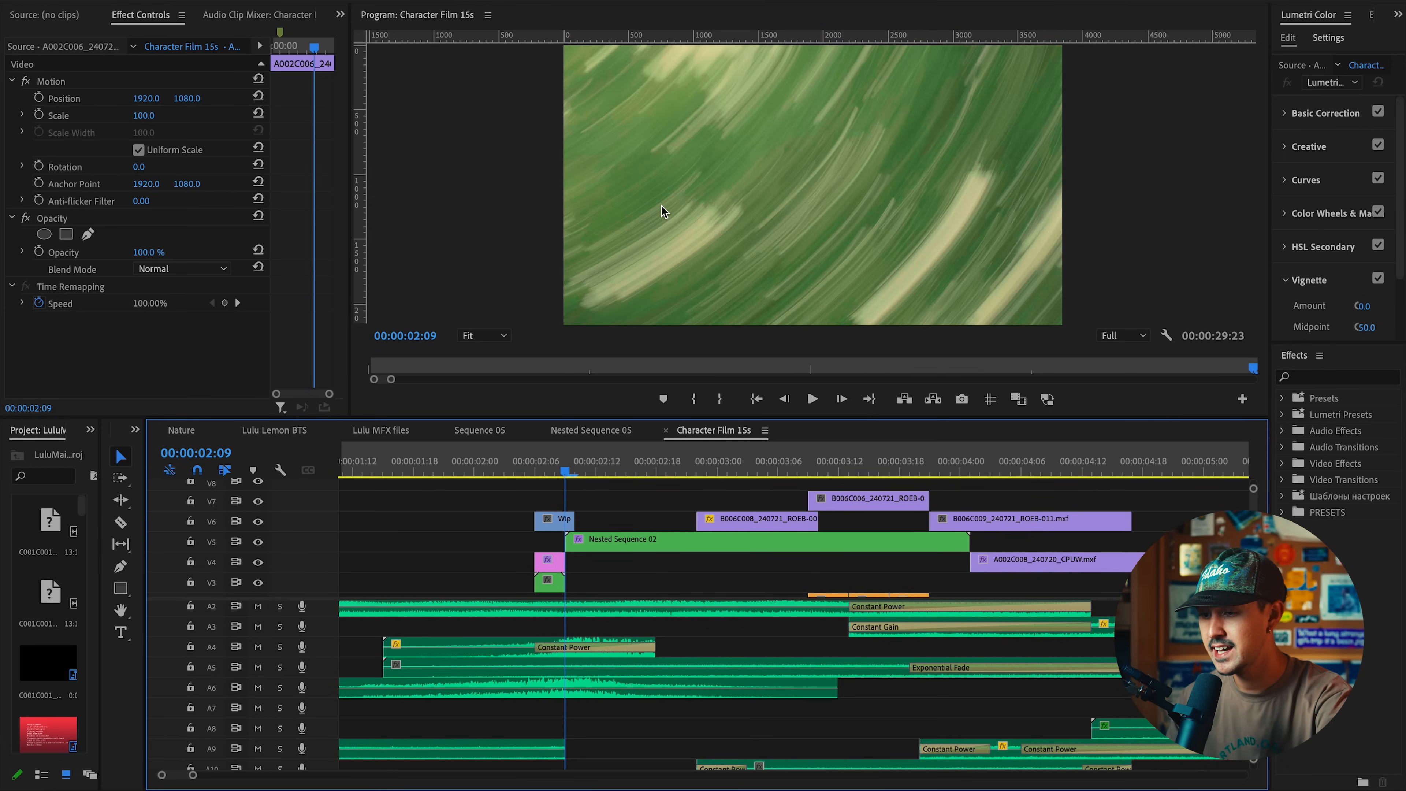
pyautogui.press('Right')
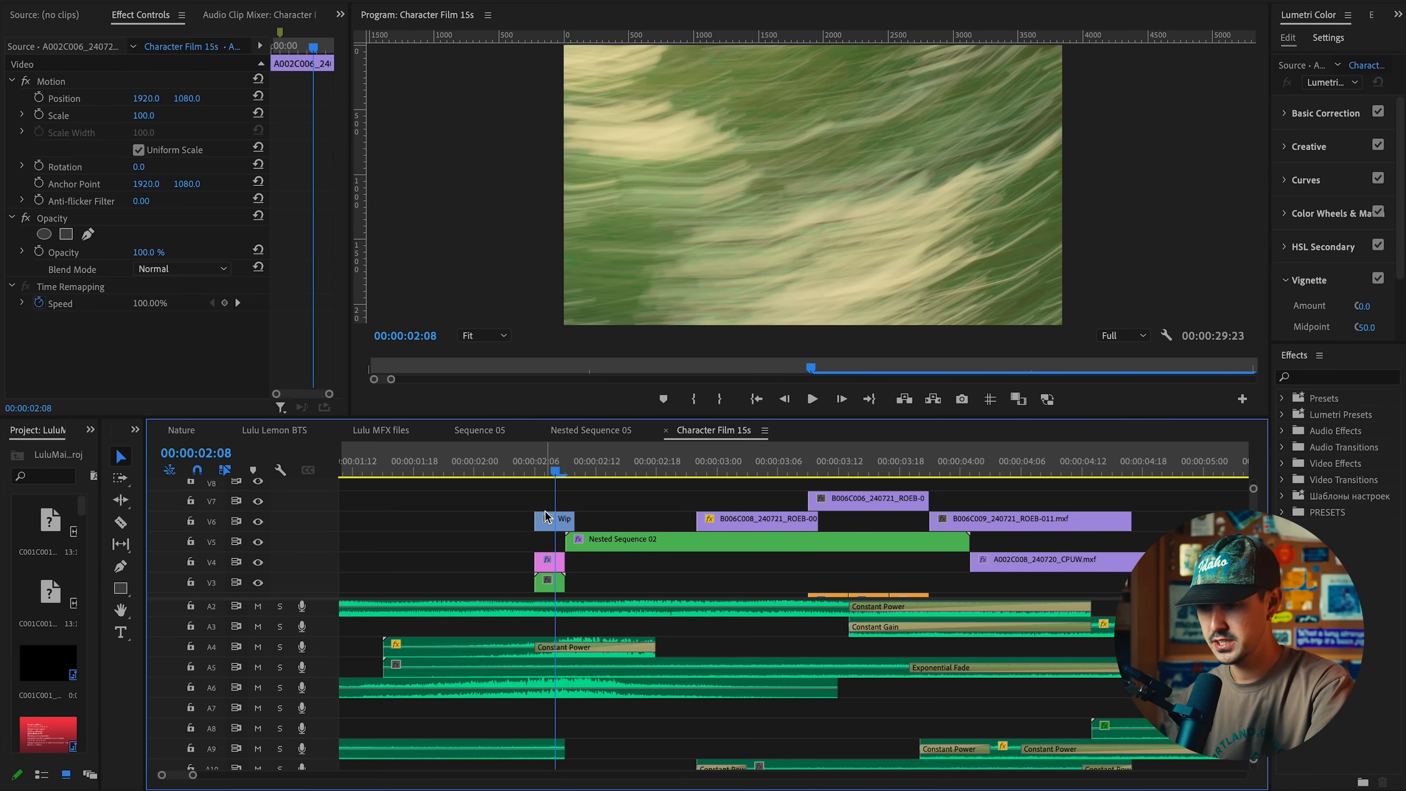
# Examine the Wipe 18.mov overlay on V6 frame by frame, ending at 00:00:02:08
pyautogui.press('=')
pyautogui.click(601, 521)
pyautogui.press('Left')
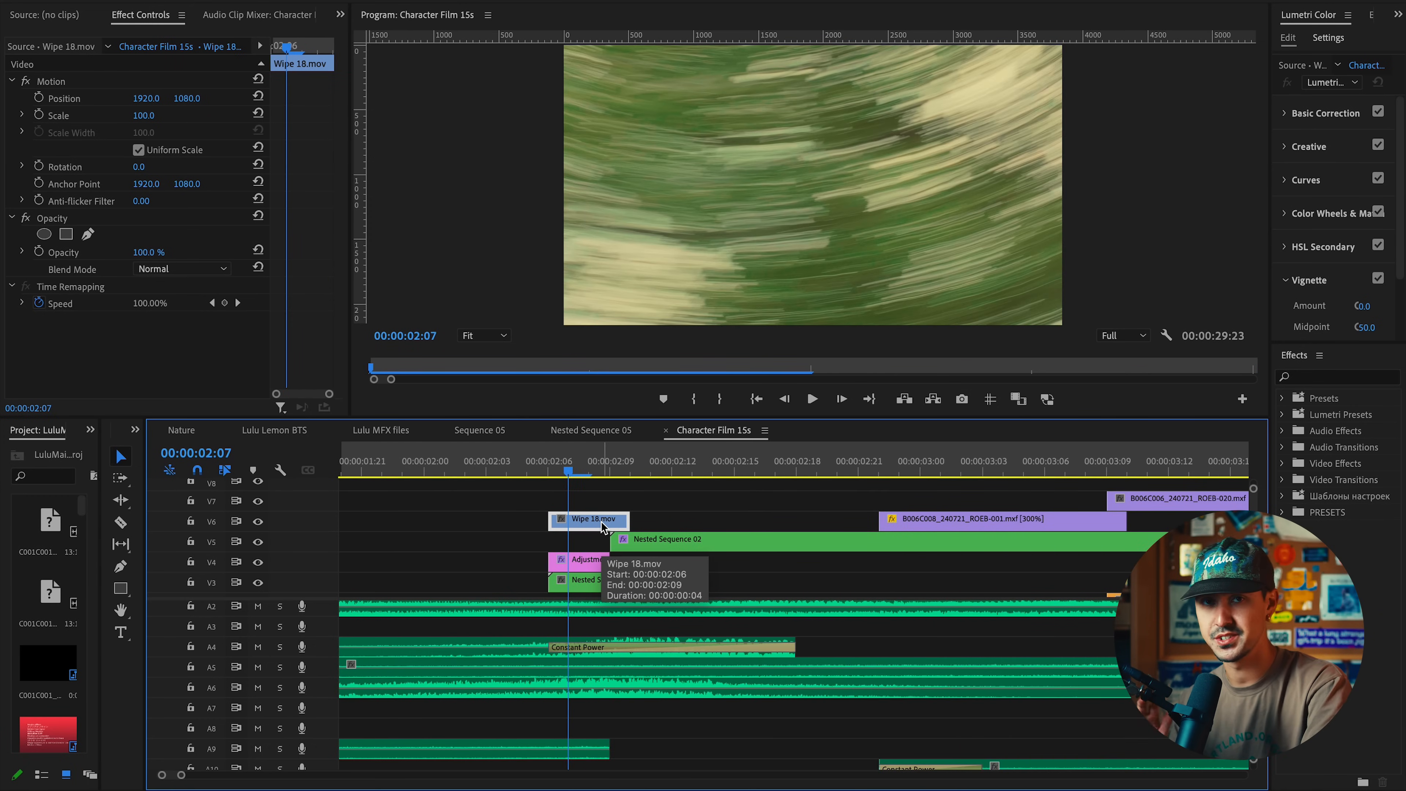
pyautogui.press('Right')
pyautogui.press('Right')
pyautogui.press('Right')
pyautogui.press('Left')
pyautogui.press('Left')
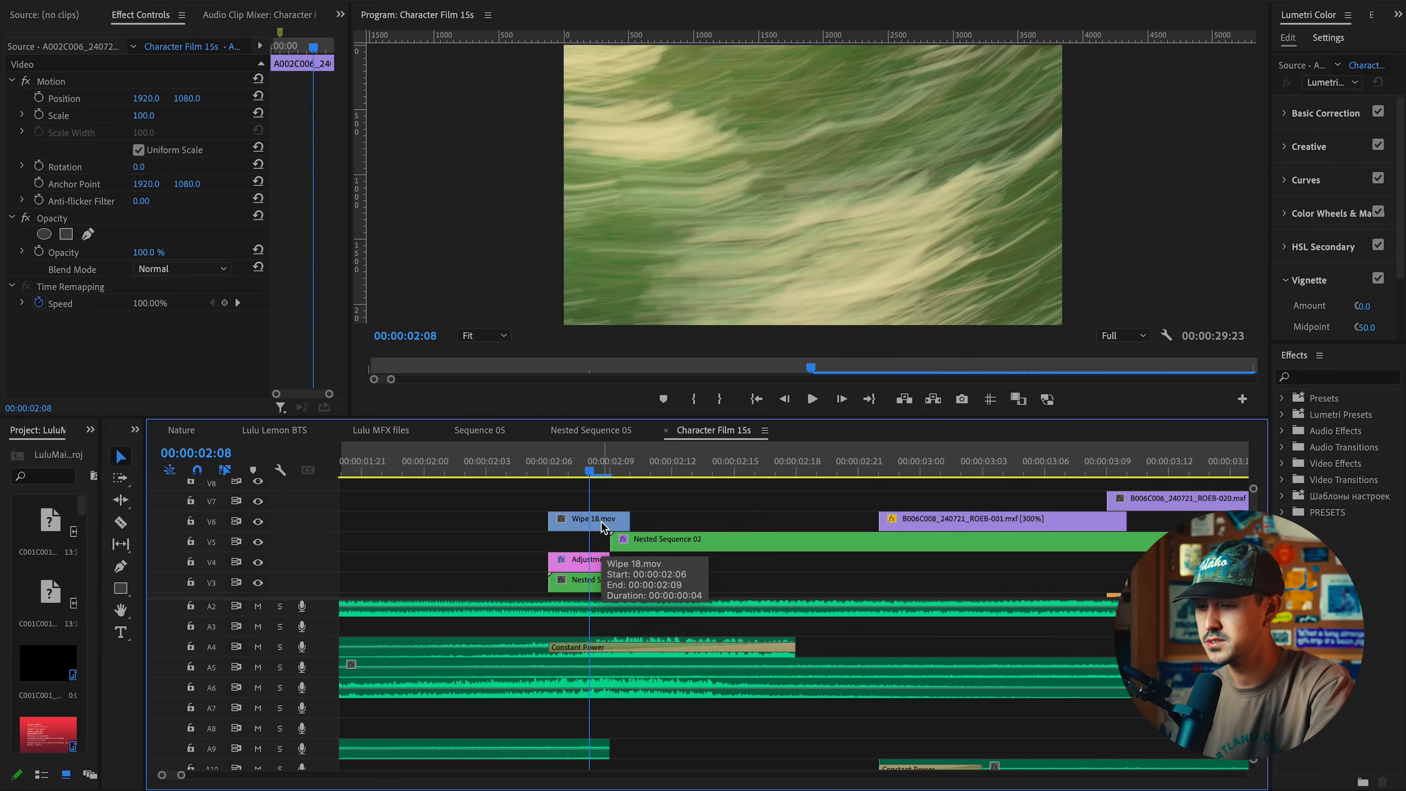
# Advance frame by frame out of the wipe to 00:00:02:14, and step back to 00:00:02:07
pyautogui.press('Right')
pyautogui.press('Right')
pyautogui.press('Right')
pyautogui.press('Right')
pyautogui.press('Right')
pyautogui.press('Right')
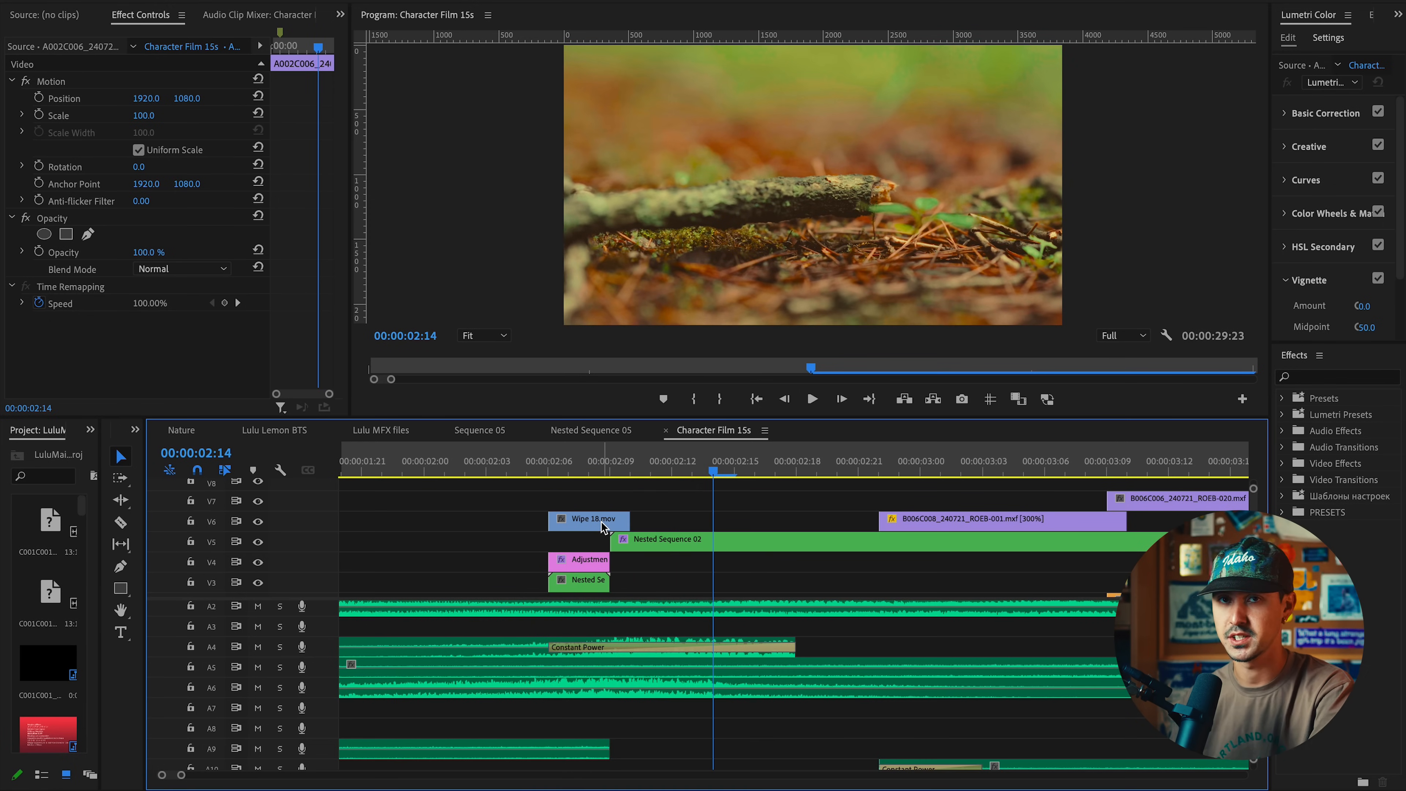
pyautogui.press('Left')
pyautogui.press('Left')
pyautogui.press('Left')
pyautogui.press('Left')
pyautogui.press('Left')
pyautogui.press('Left')
pyautogui.press('Left')
pyautogui.press('-')
pyautogui.press('-')
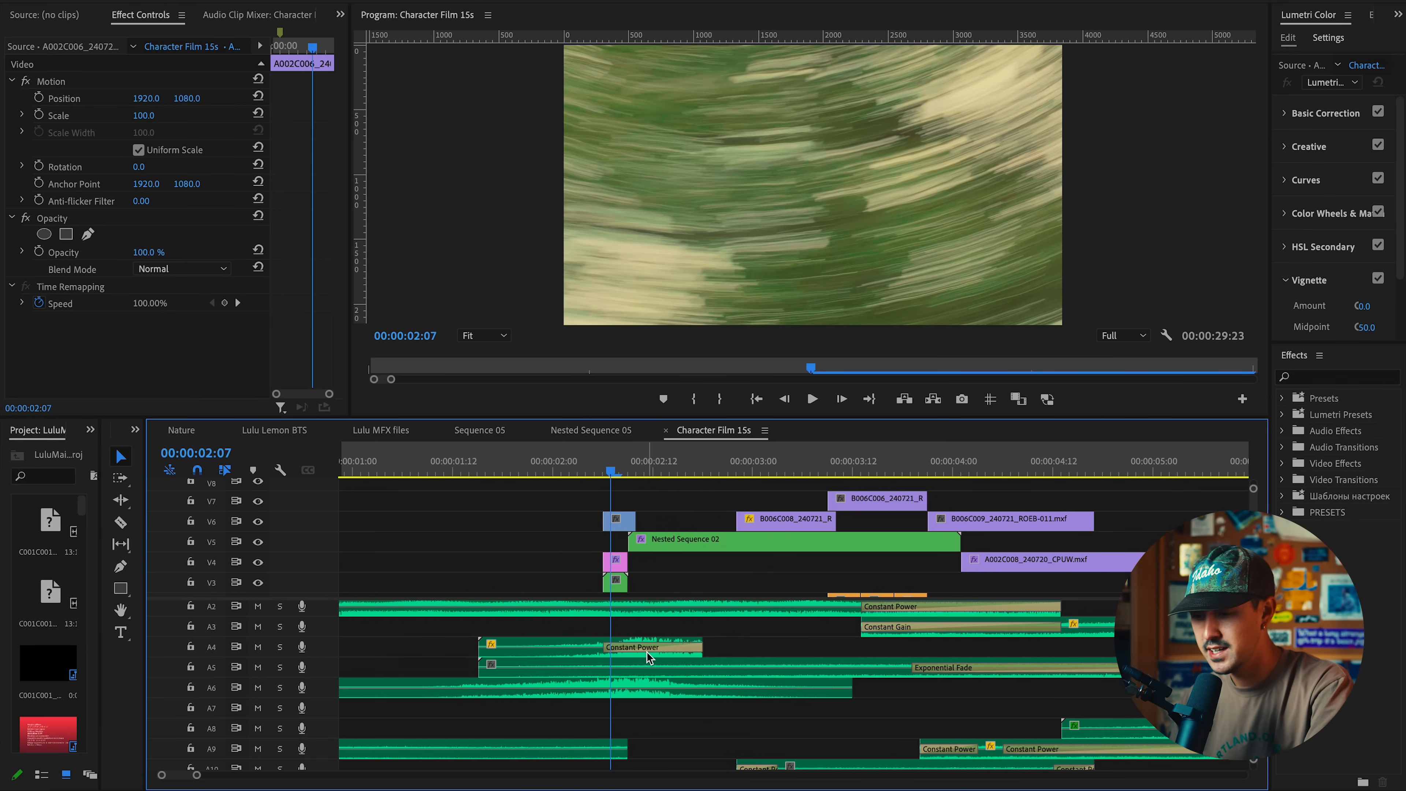
# Look over the layered effects on A4 to A11 and advance the playhead to 00:00:02:20, just before the B006C008 clip
pyautogui.hscroll(3, 704, 670)
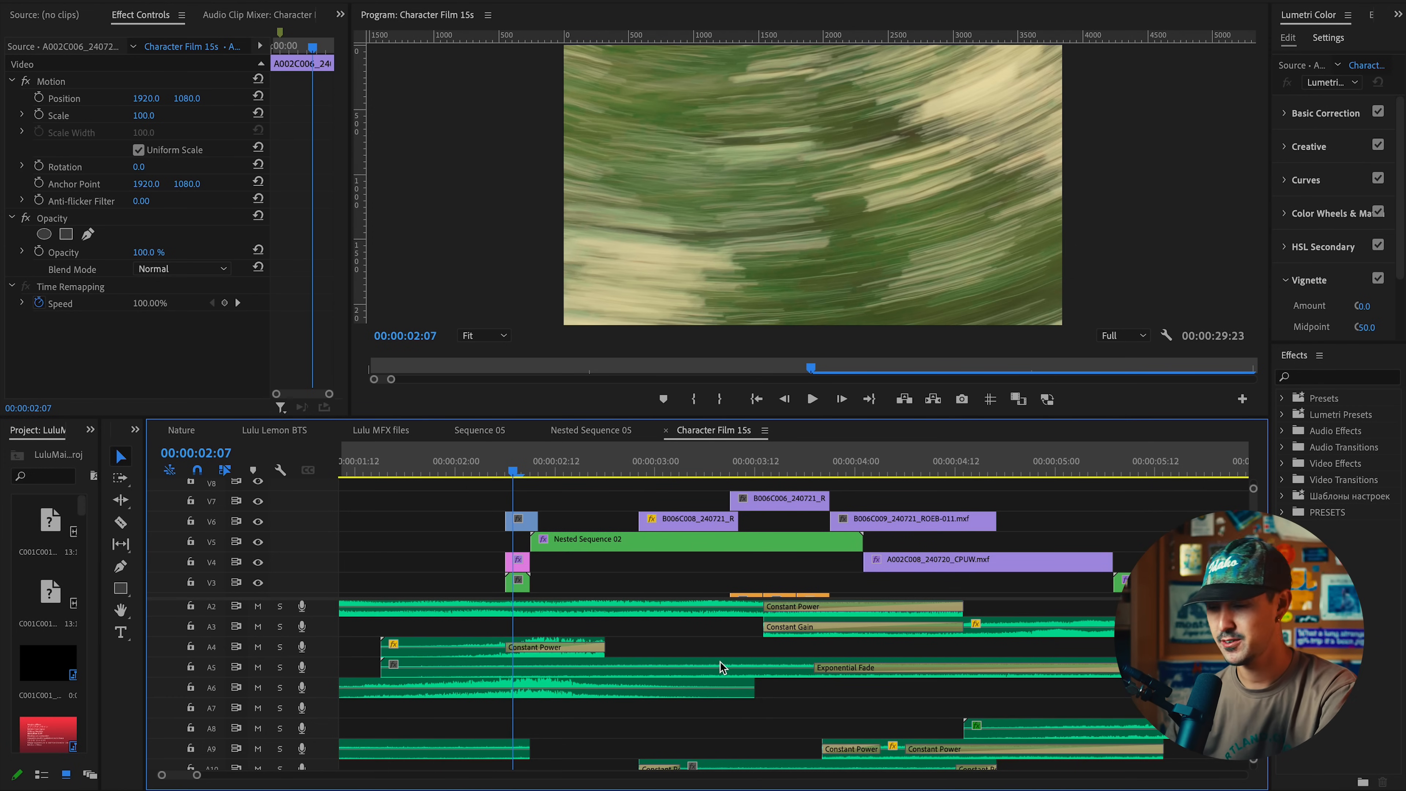
pyautogui.scroll(-3, 671, 638)
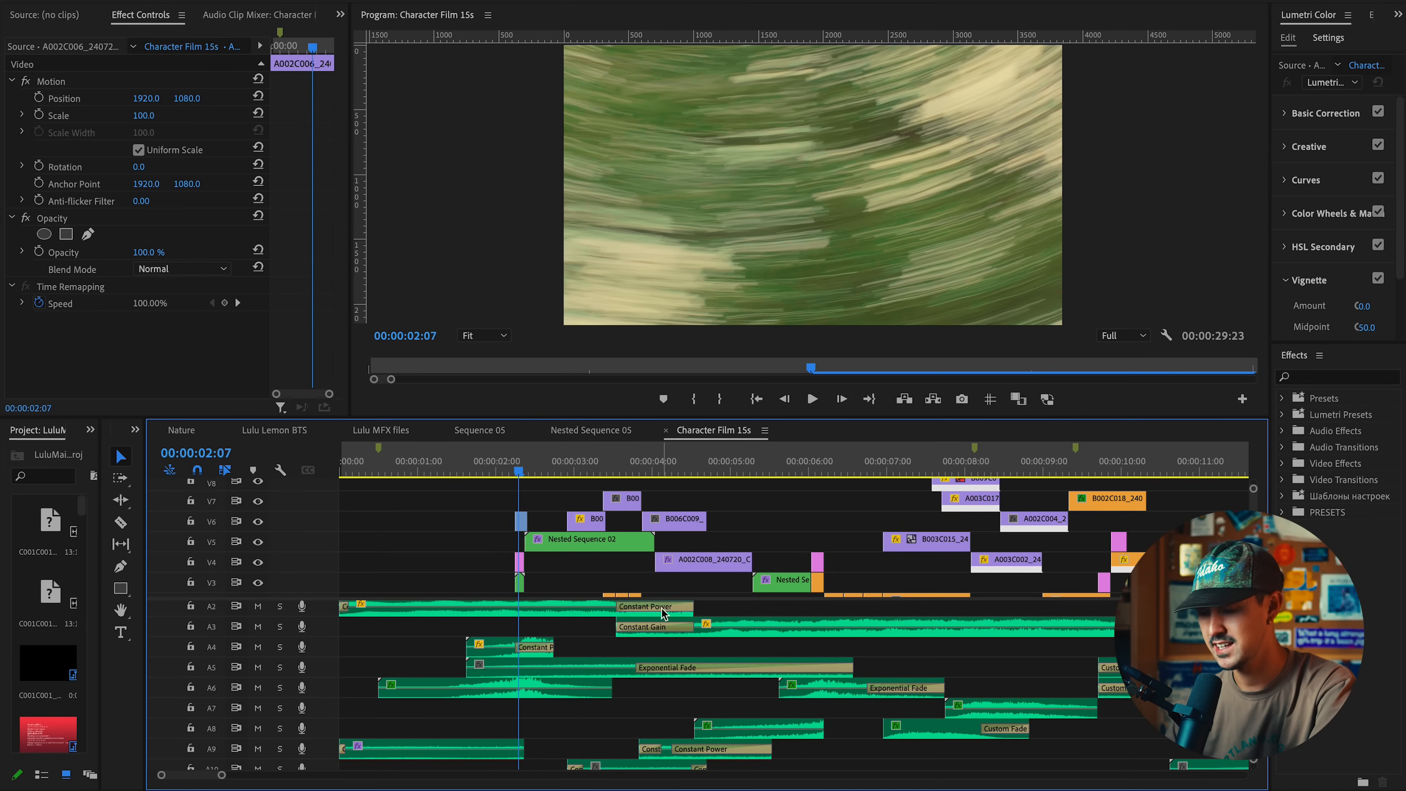
pyautogui.scroll(-2, 596, 650)
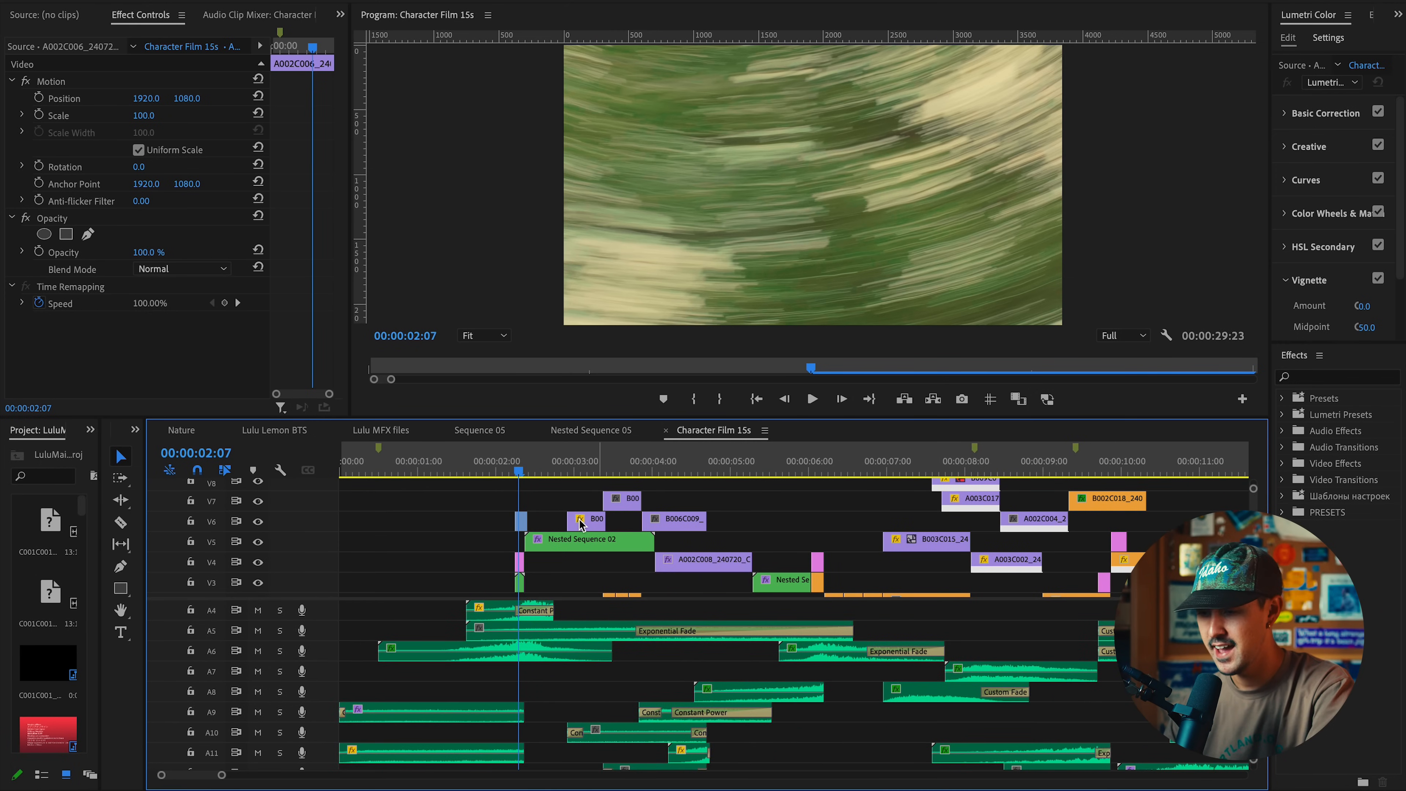
pyautogui.press('Right')
pyautogui.press('Right')
pyautogui.press('Right')
pyautogui.press('Right')
pyautogui.press('Right')
pyautogui.press('Right')
pyautogui.press('Right')
pyautogui.press('Right')
pyautogui.press('Right')
pyautogui.press('Right')
pyautogui.press('Right')
pyautogui.press('Right')
pyautogui.press('Right')
pyautogui.press('Right')
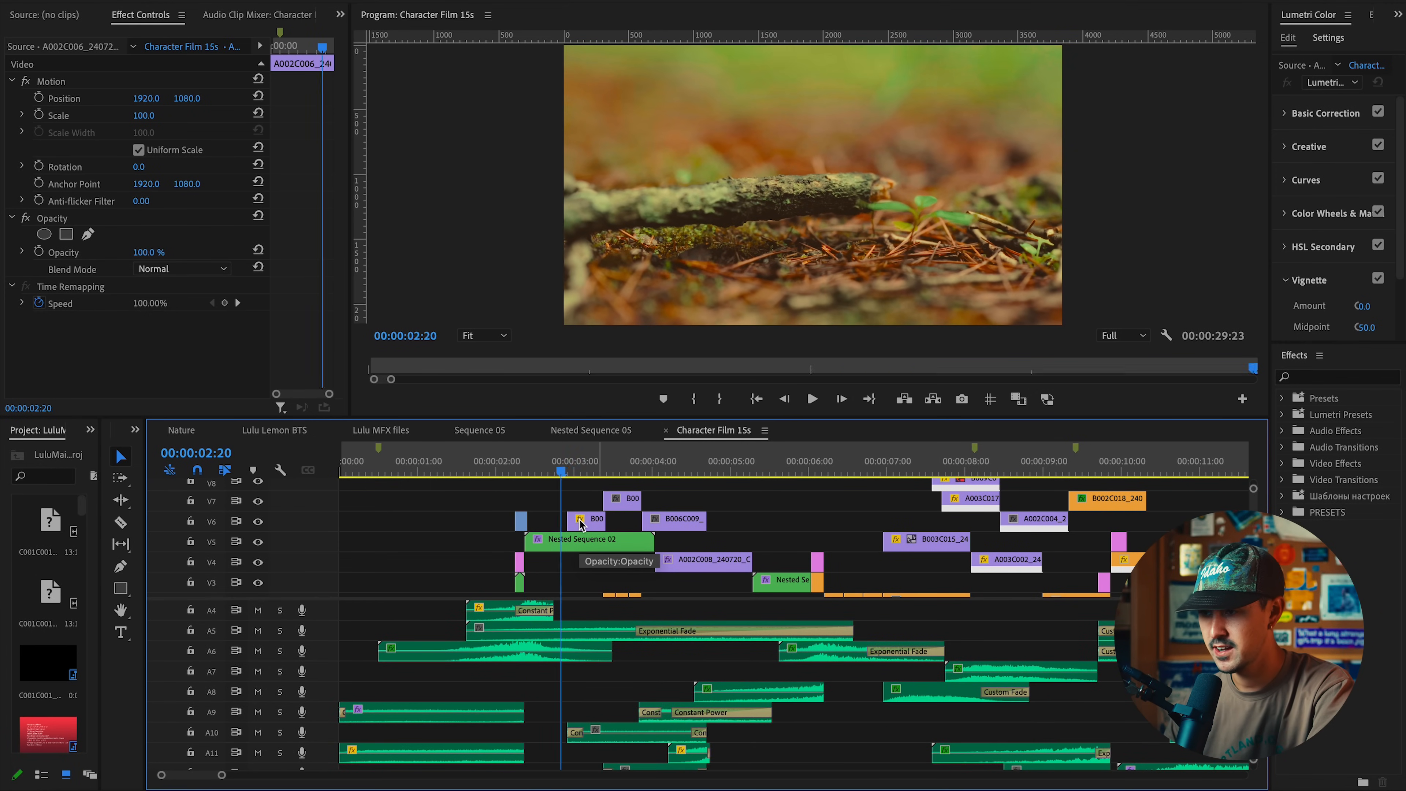
# Inspect the Kodak Duaflex shutter sound on A13 and play the forest shots with their layered effects, stopping at 00:00:05:00
pyautogui.scroll(3, 561, 694)
pyautogui.scroll(-3, 612, 675)
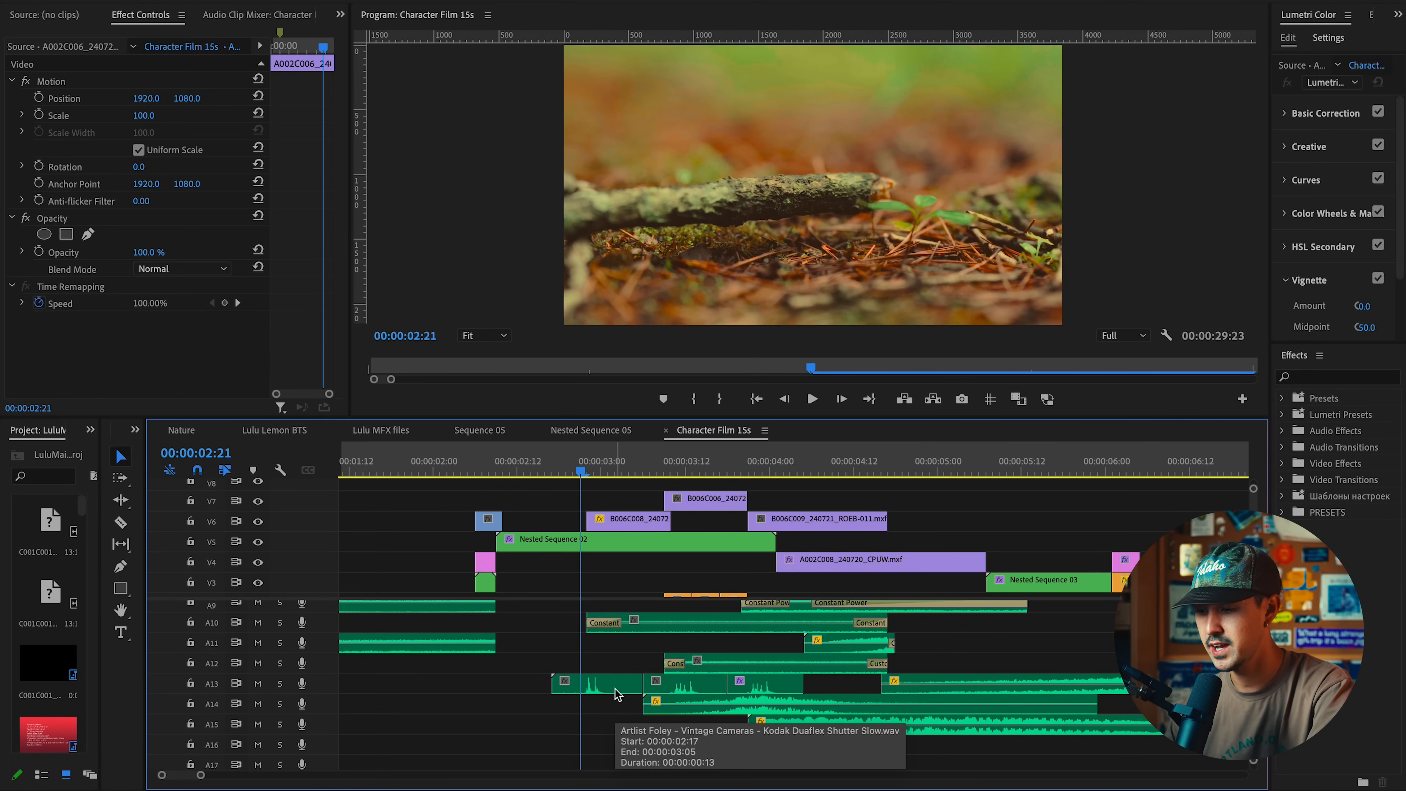
pyautogui.press('space')
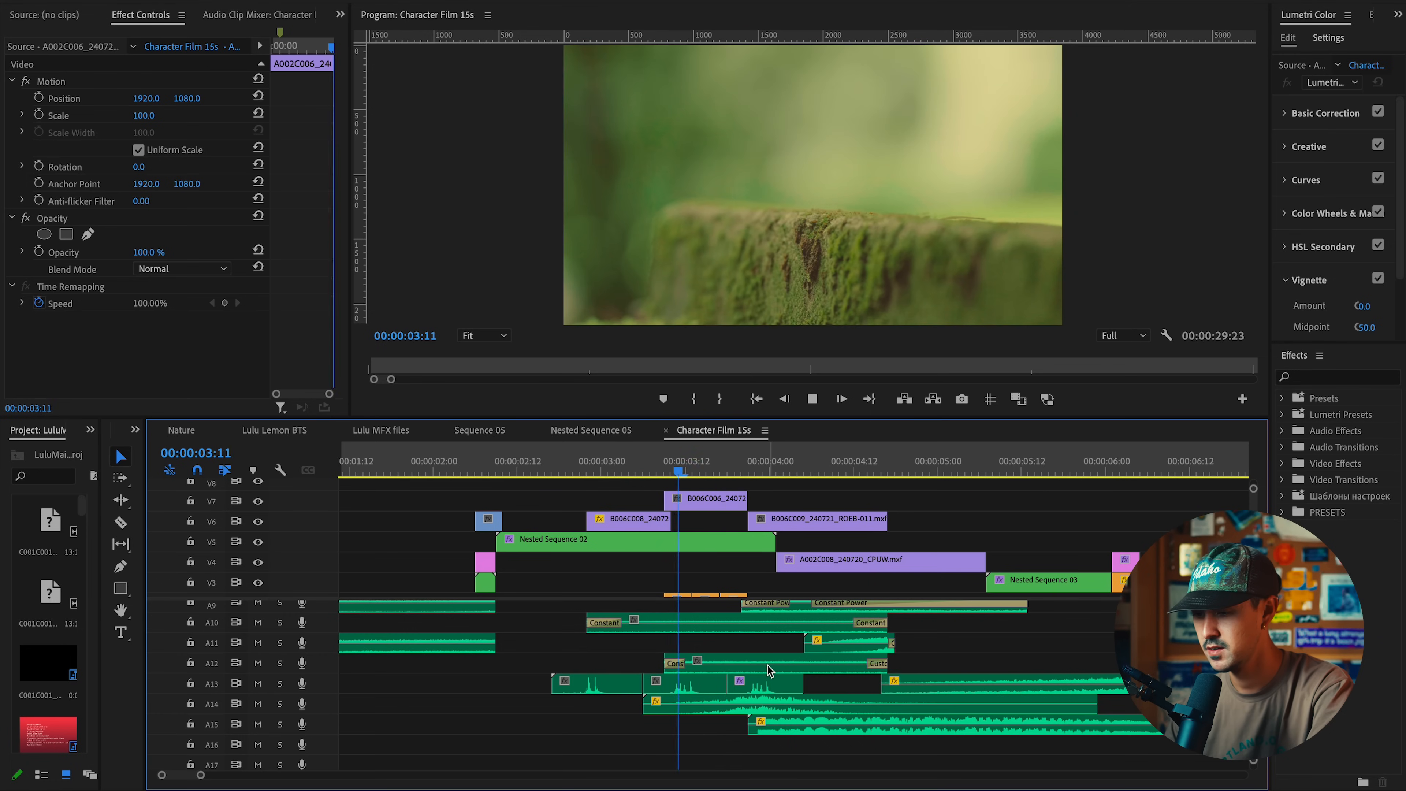
pyautogui.click(568, 468)
pyautogui.press('space')
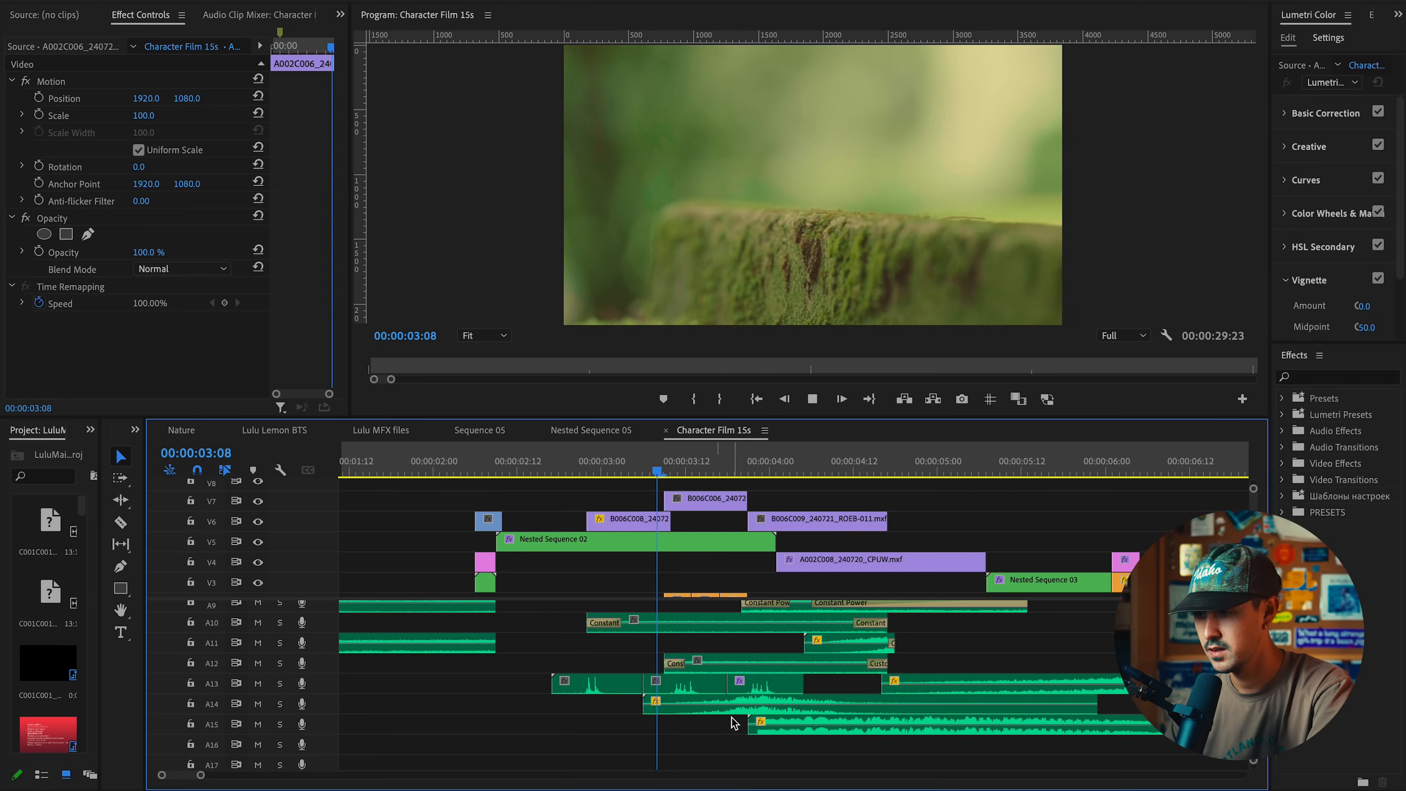
pyautogui.press('-')
pyautogui.press('space')
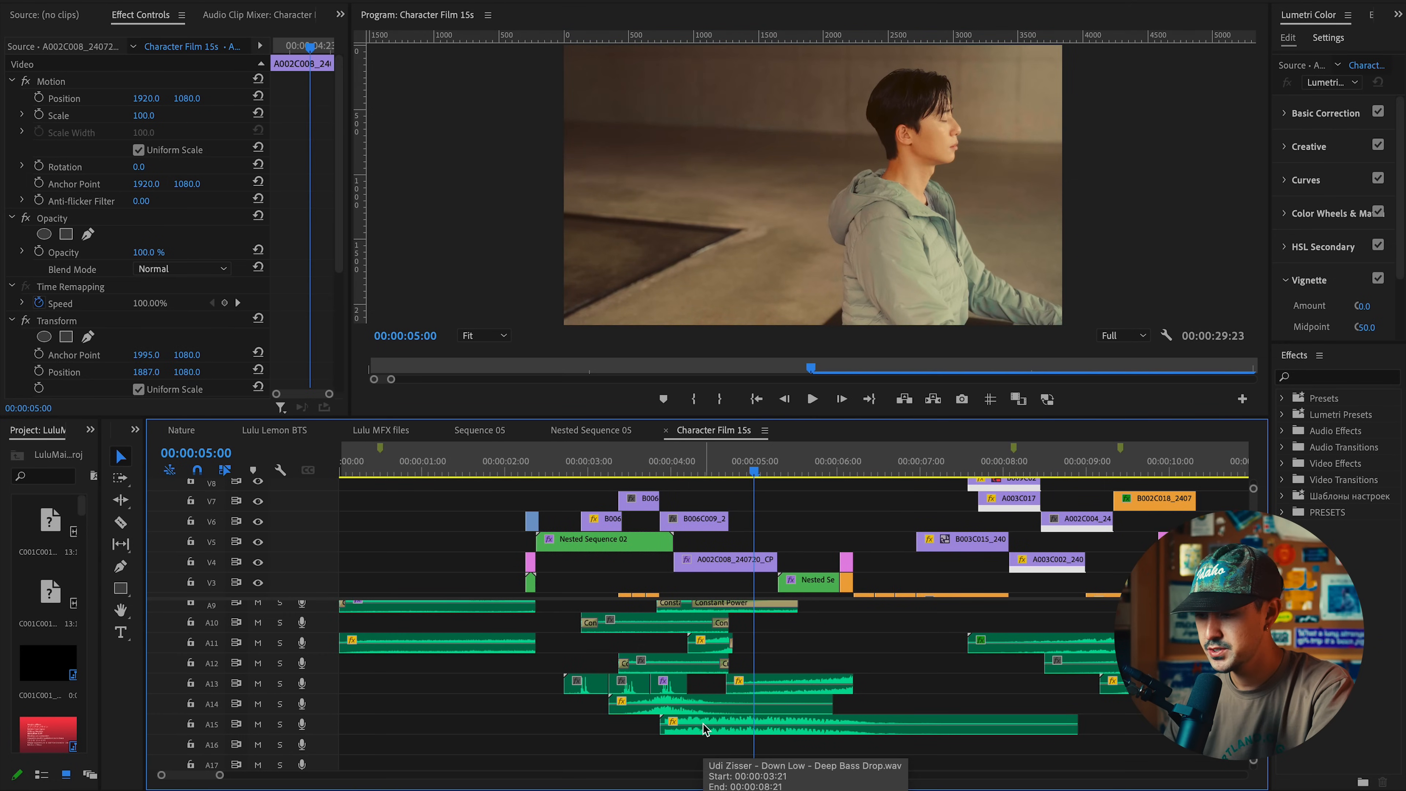
# Delete the camera shutter and layered impact clips on A13 to A15 under the forest shots, and play the section without them
pyautogui.moveTo(713, 467); pyautogui.dragTo(682, 470)
pyautogui.moveTo(544, 694); pyautogui.dragTo(713, 737)
pyautogui.press('Delete')
pyautogui.moveTo(577, 470); pyautogui.dragTo(557, 470)
pyautogui.click(741, 600)
pyautogui.press('space')
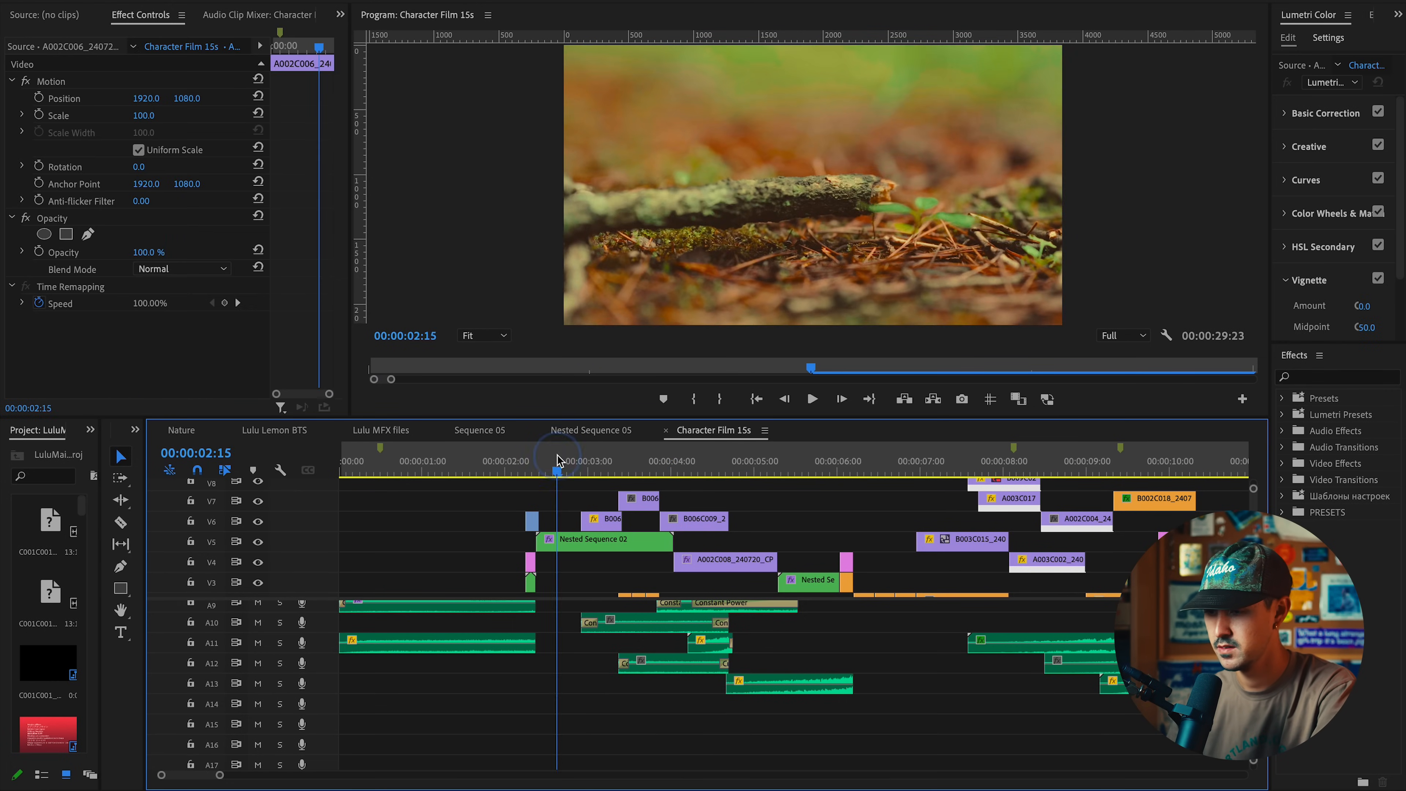
pyautogui.press('space')
pyautogui.click(529, 469)
pyautogui.press('space')
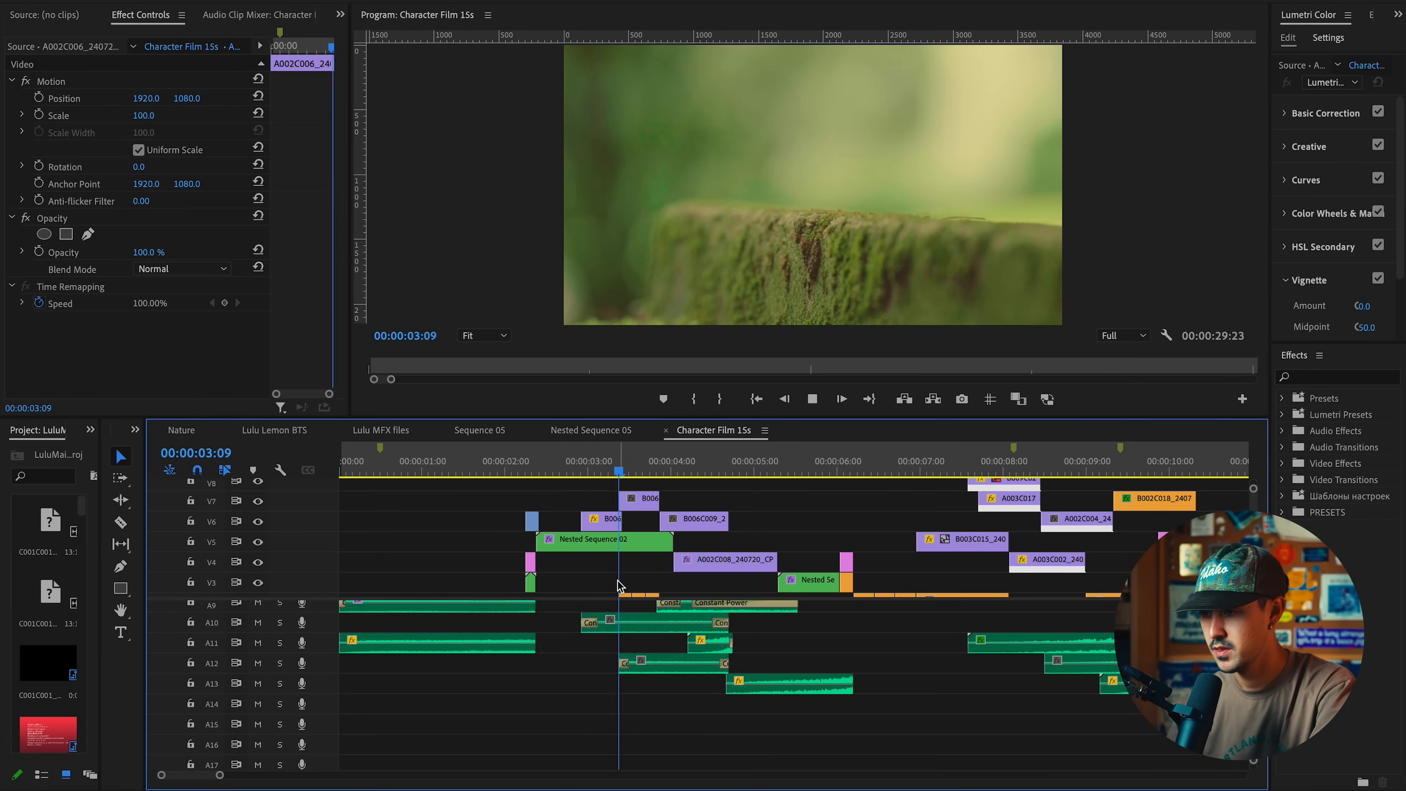
# Undo the deletion of the A13 to A15 effects, replay the forest shots, and set the playhead to 00:00:04:23
pyautogui.hotkey('ctrl', 'z')
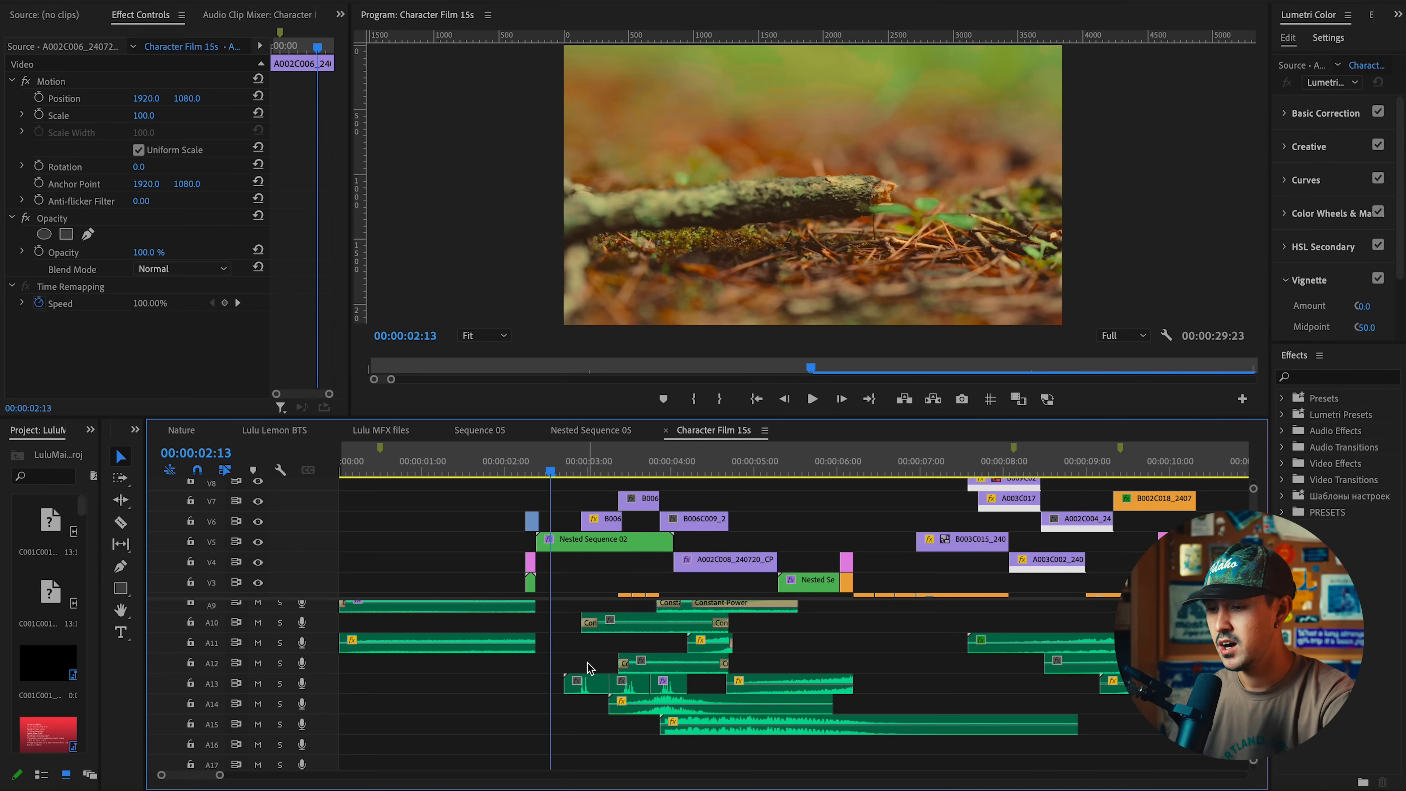
pyautogui.press('space')
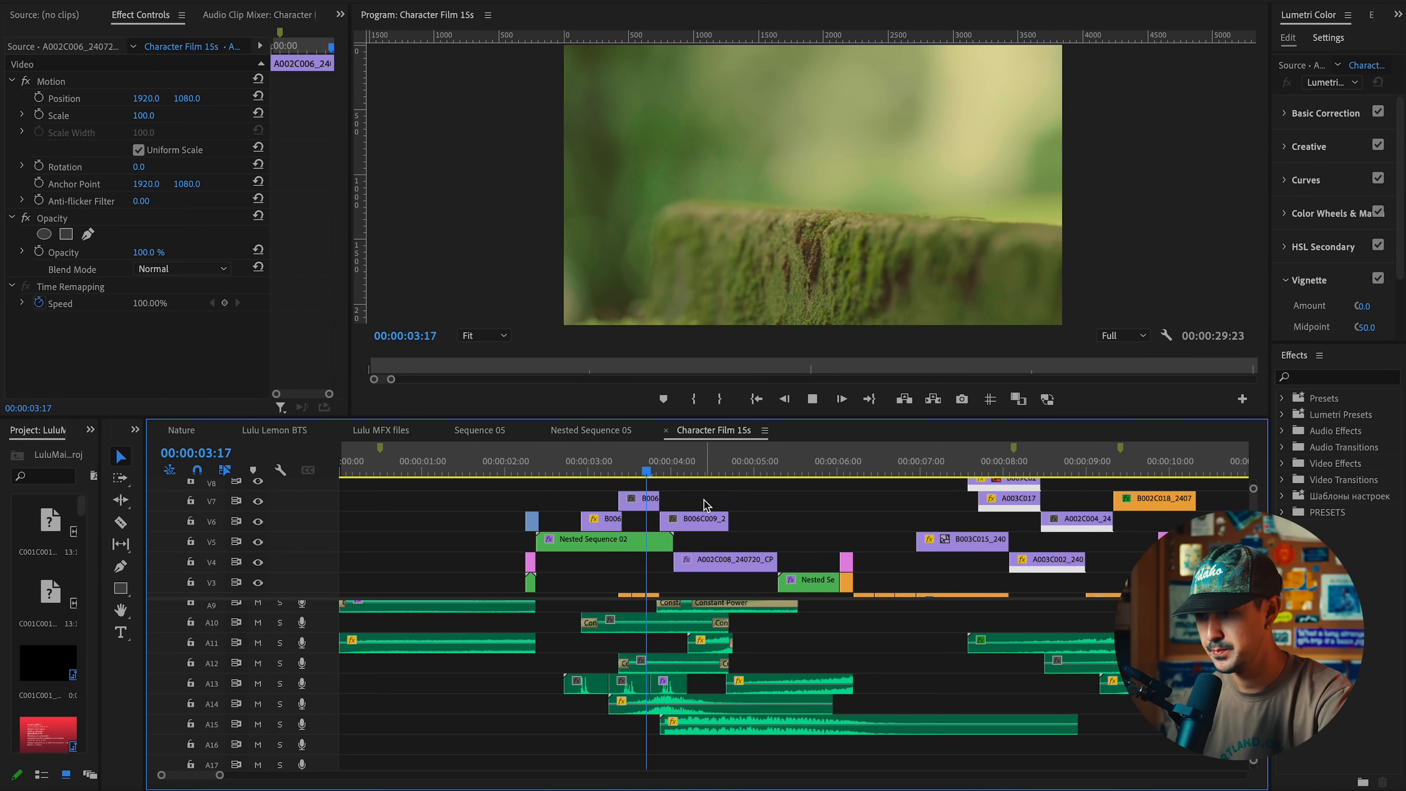
pyautogui.press('-')
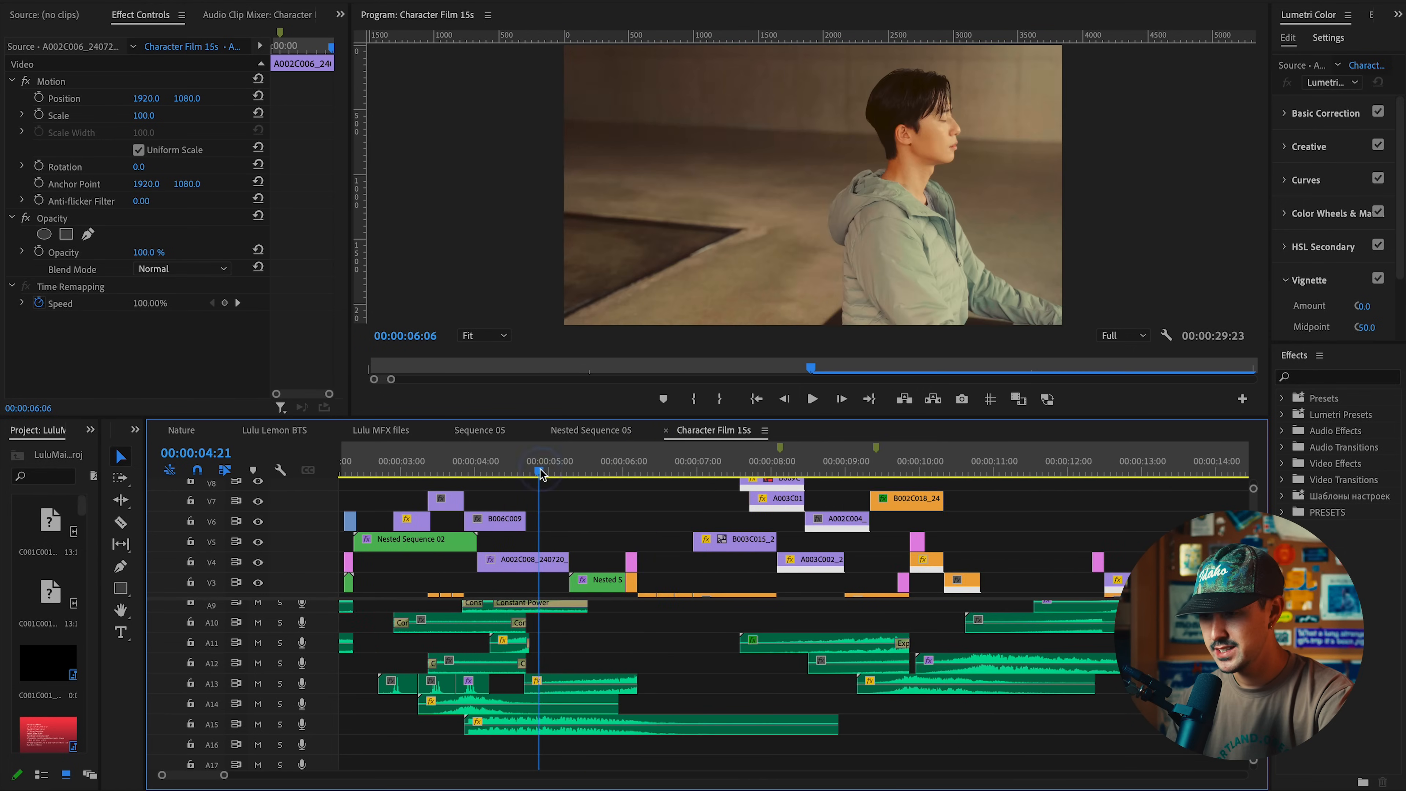
pyautogui.press('=')
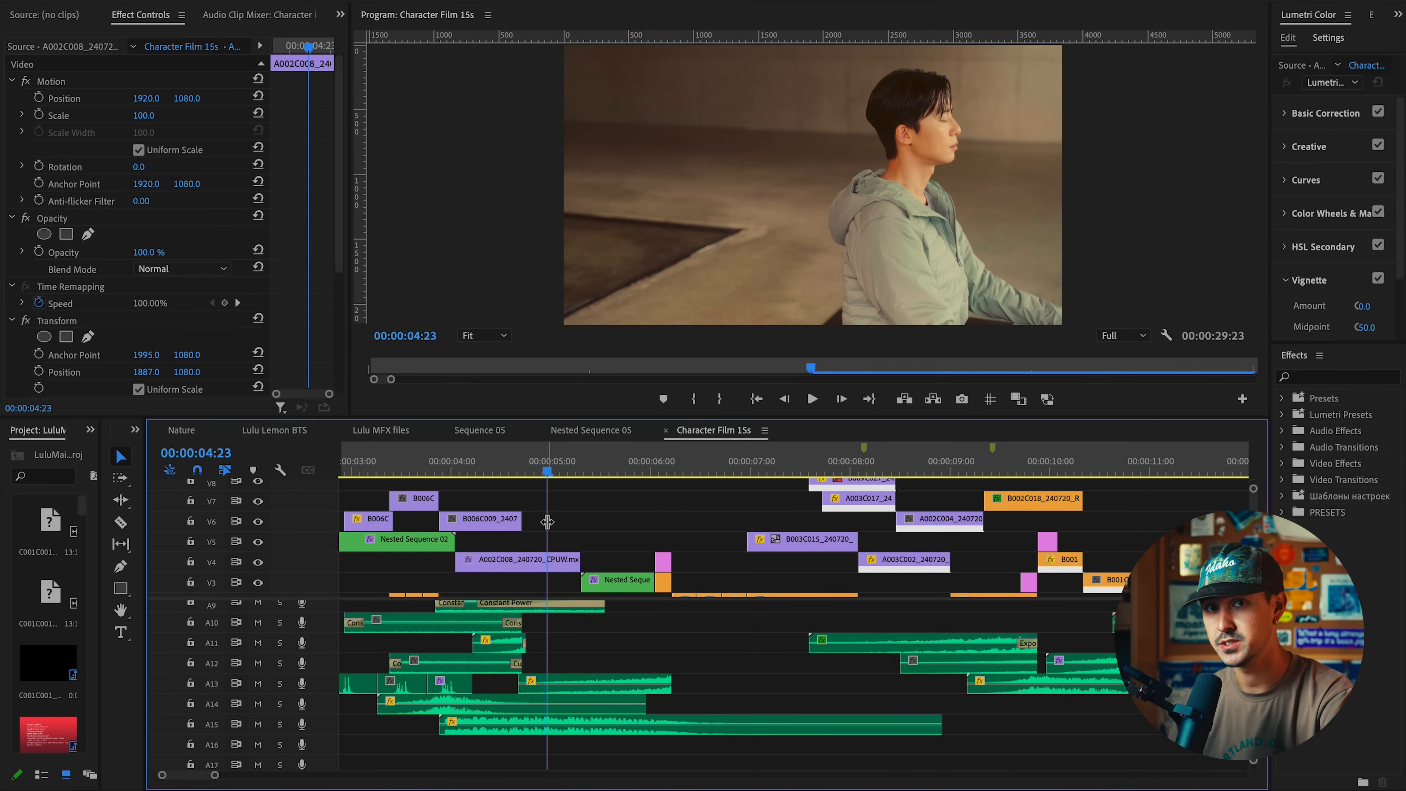
pyautogui.press('-')
pyautogui.press('-')
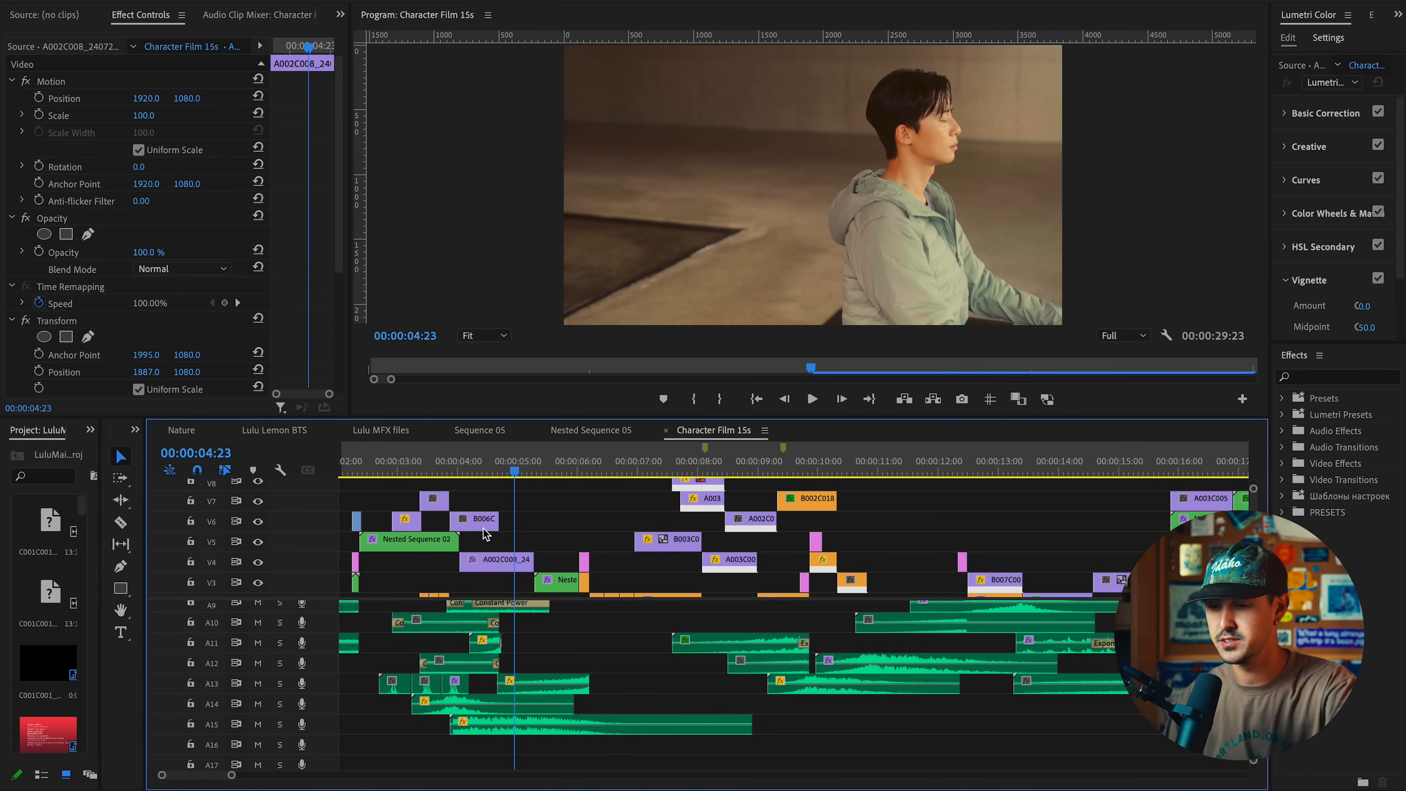
# Scrub from the opening of the edit to the man's profile shot and play it into his close-up, stopping at 00:00:05:19
pyautogui.press('Home')
pyautogui.click(423, 472)
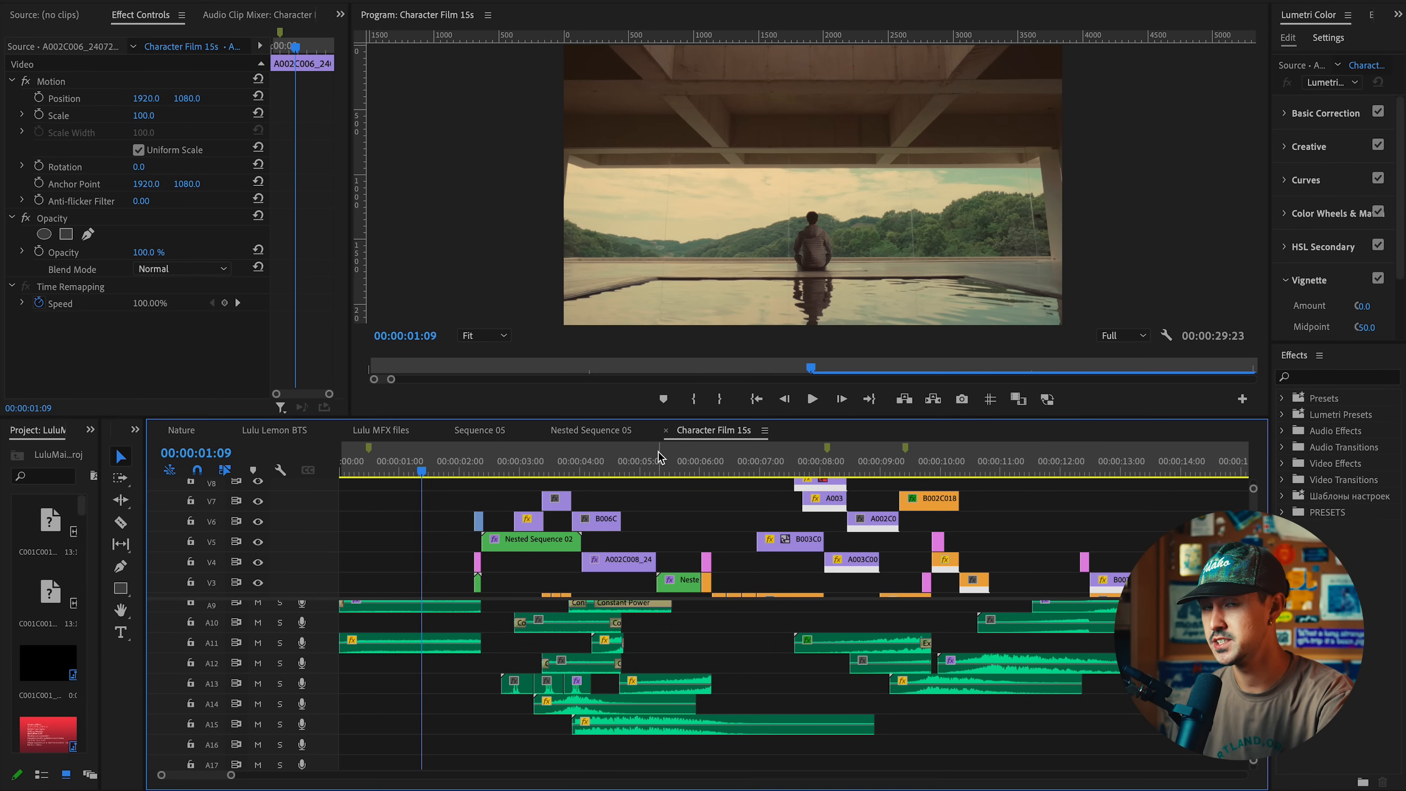
pyautogui.moveTo(469, 465); pyautogui.dragTo(614, 464)
pyautogui.press('space')
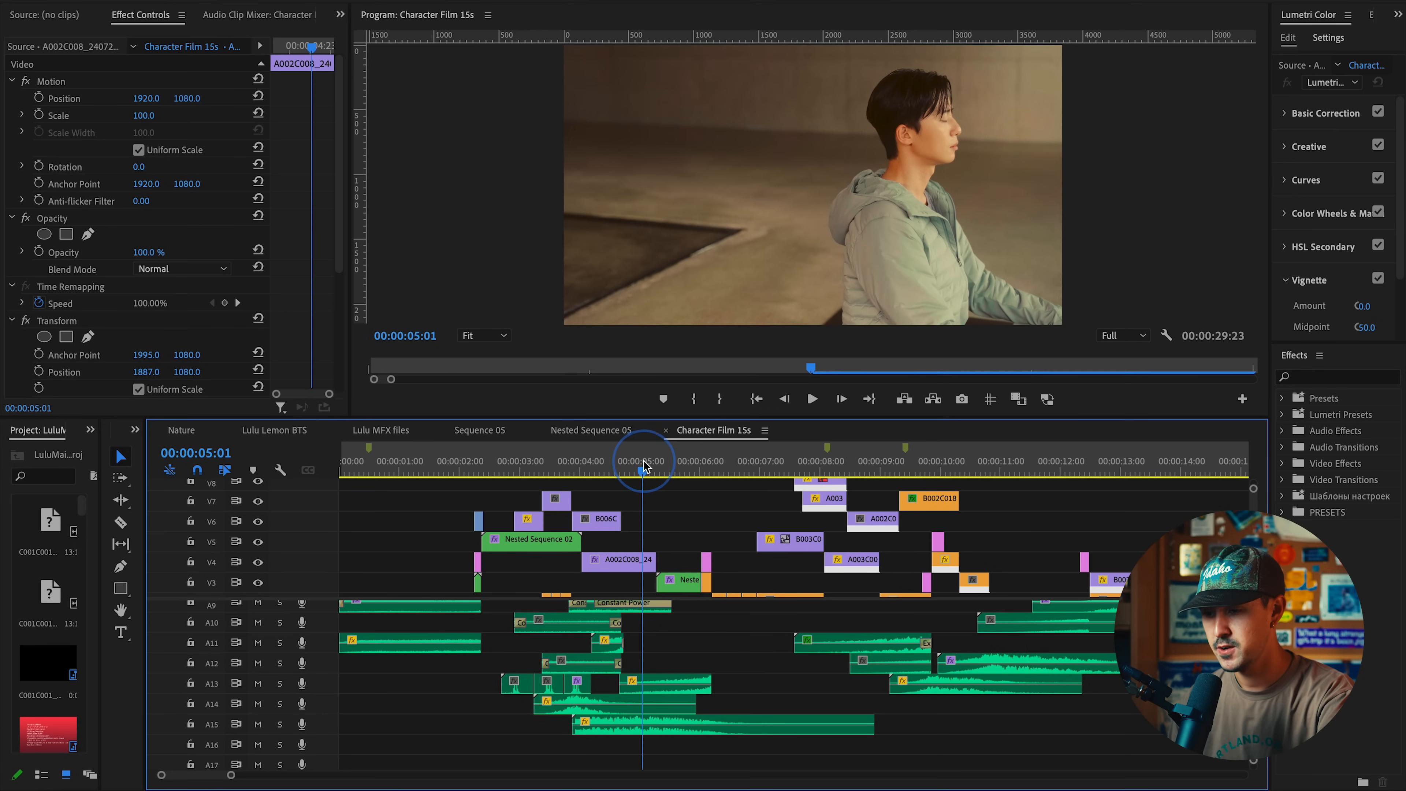
pyautogui.press('space')
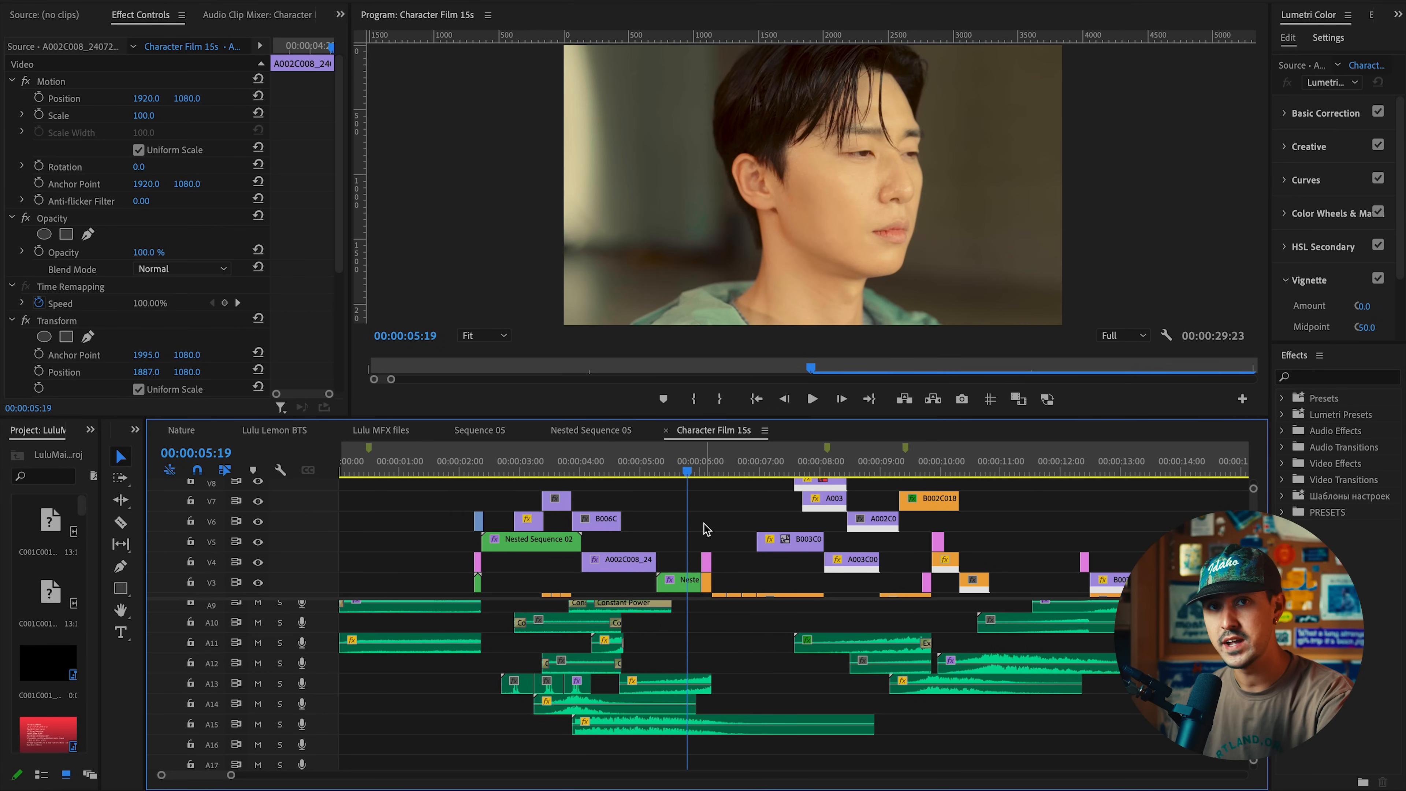
# Play the edit onward from 00:00:05:19 into the stretching woman's shot and show the surrounding effect layers
pyautogui.press('=')
pyautogui.press('=')
pyautogui.press('=')
pyautogui.press('space')
pyautogui.press('-')
pyautogui.press('-')
pyautogui.press('-')
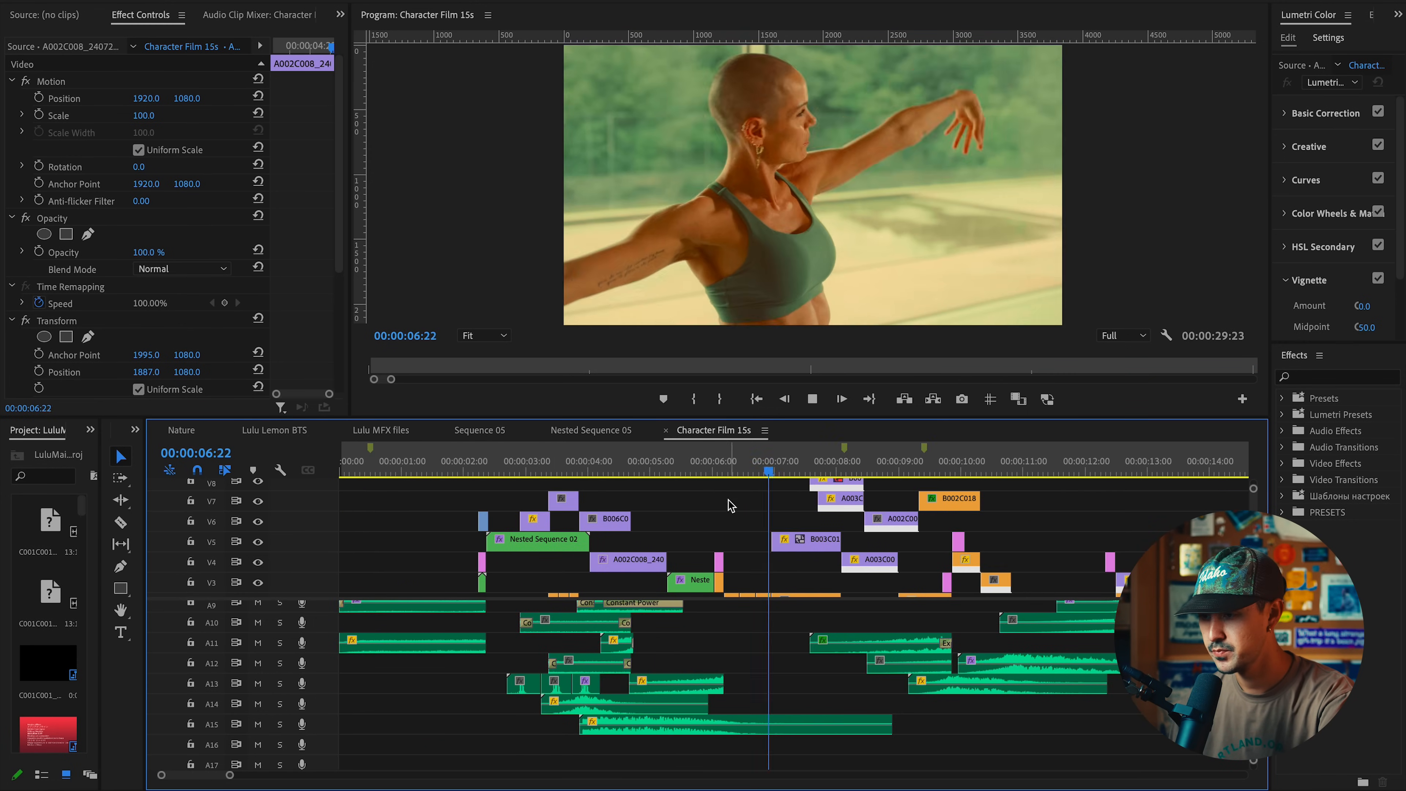
# Return to the man's close-up with tracks A1 to A8 in view, and scrub to the start of the exposure flash at 00:00:06:02
pyautogui.press('=')
pyautogui.press('=')
pyautogui.press('=')
pyautogui.scroll(5, 722, 637)
pyautogui.press('space')
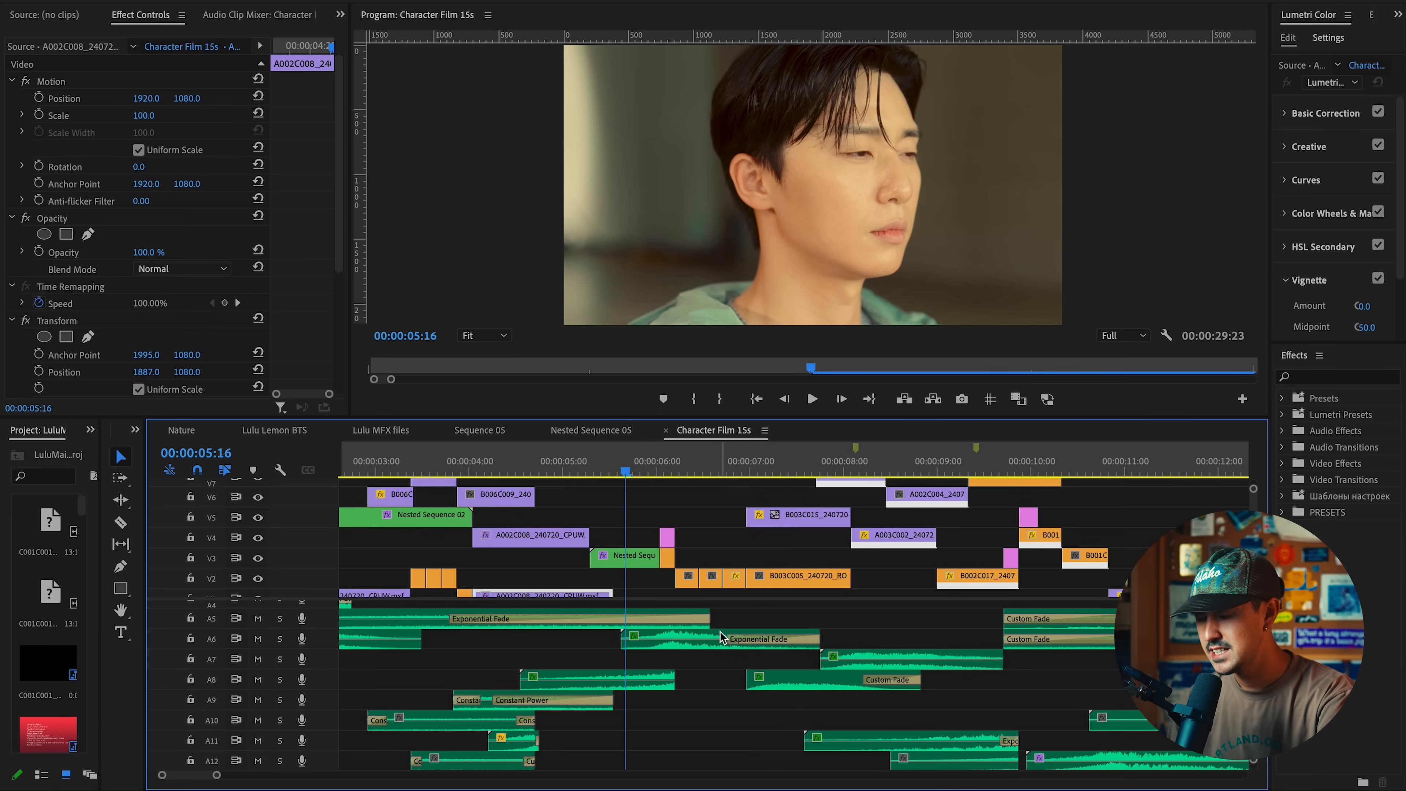
pyautogui.scroll(4, 714, 634)
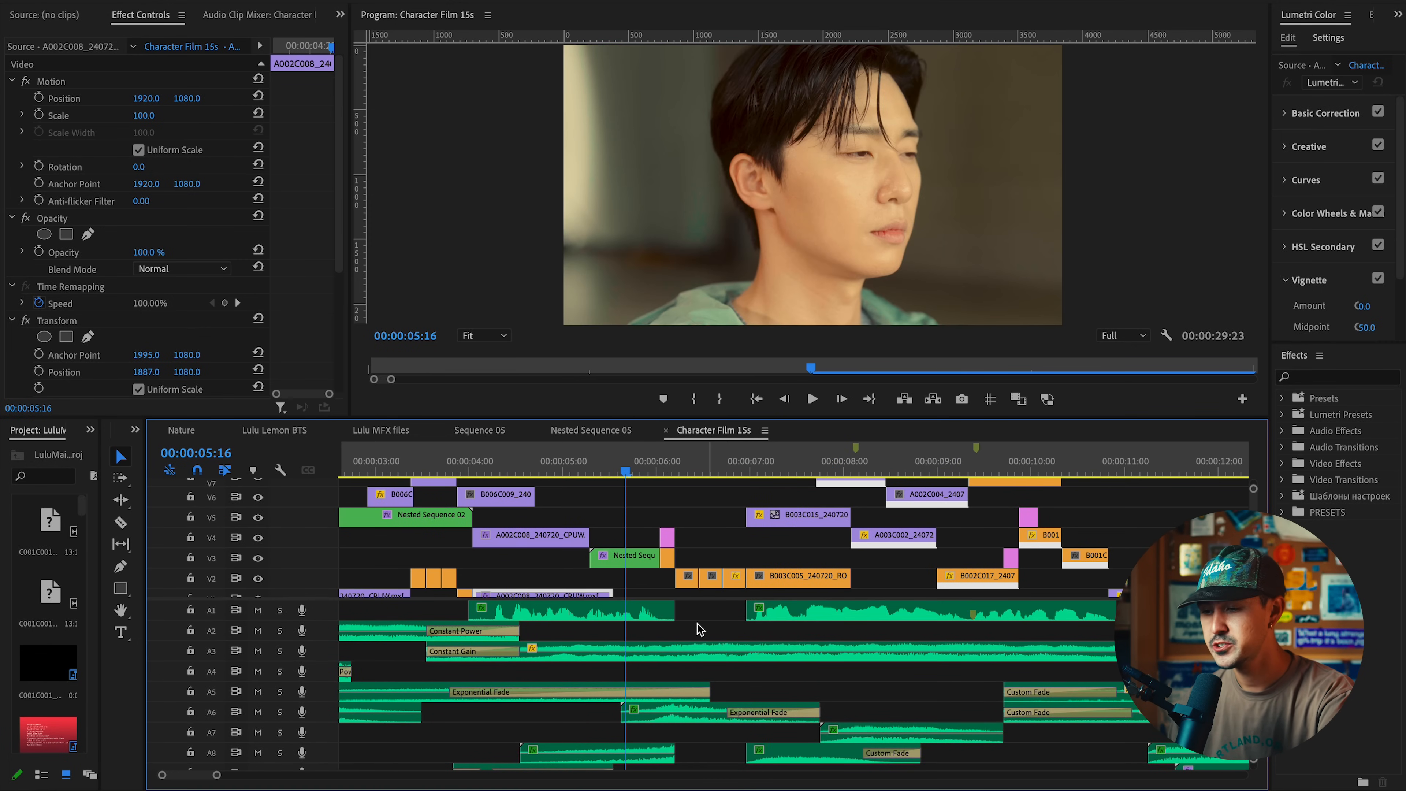
pyautogui.press('=')
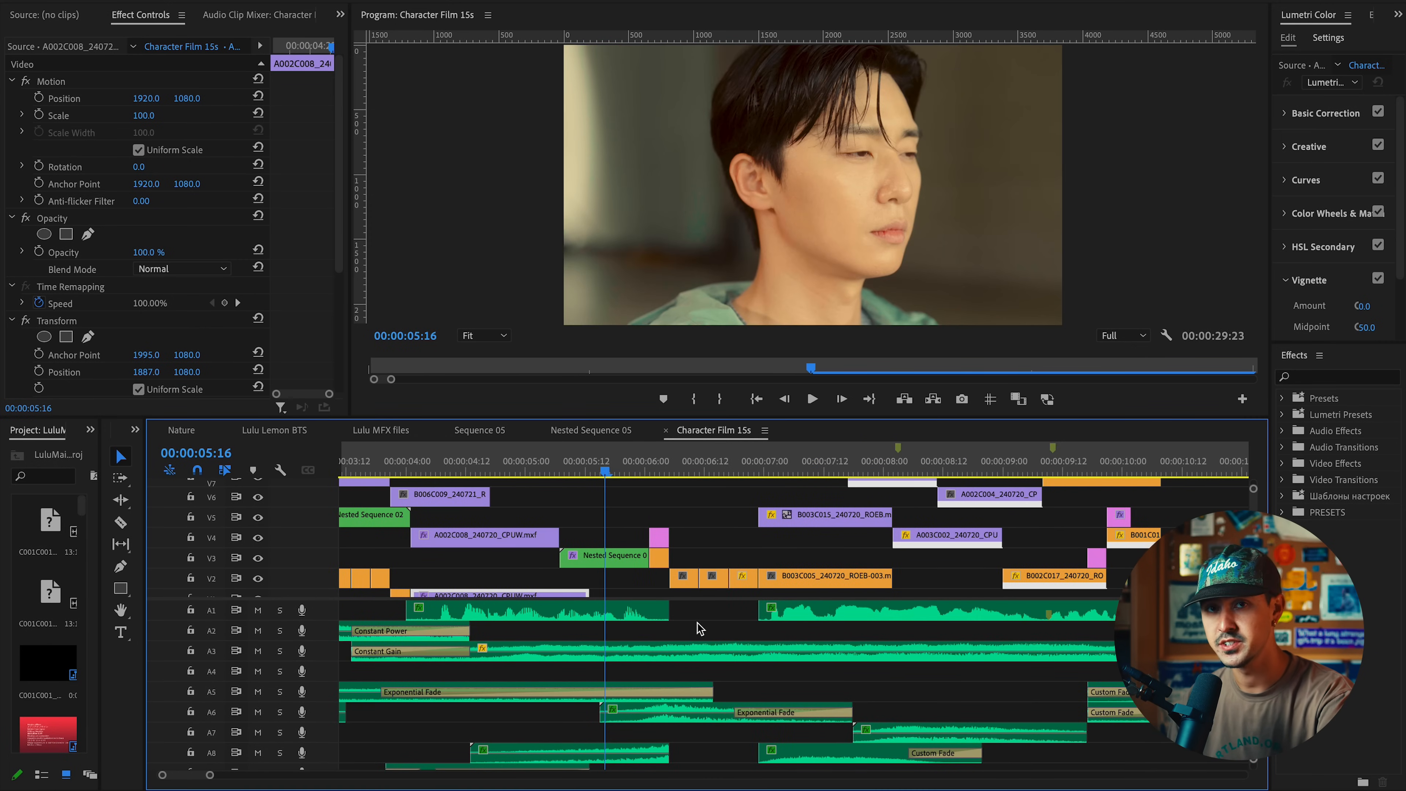
pyautogui.press('=')
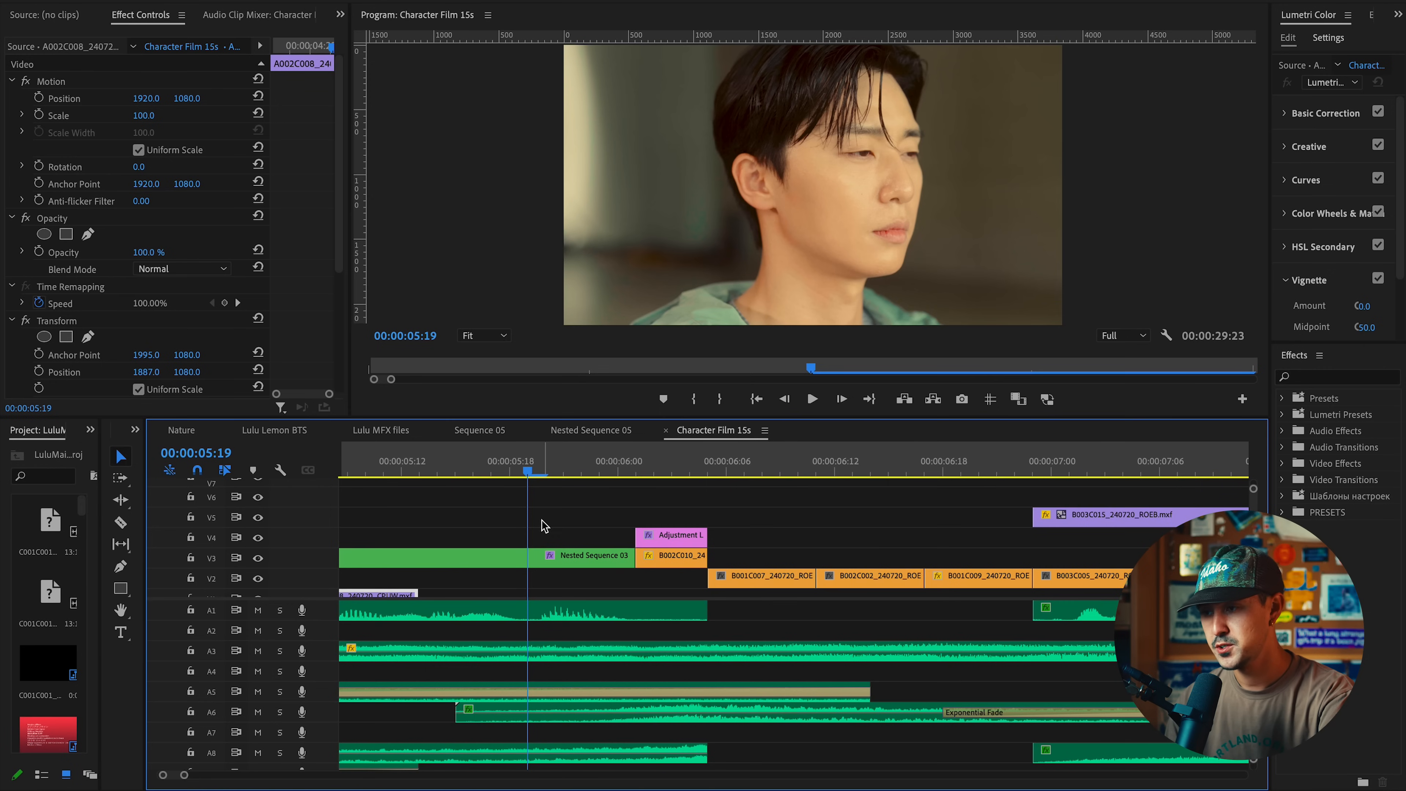
pyautogui.press('-')
pyautogui.moveTo(548, 477); pyautogui.dragTo(610, 481)
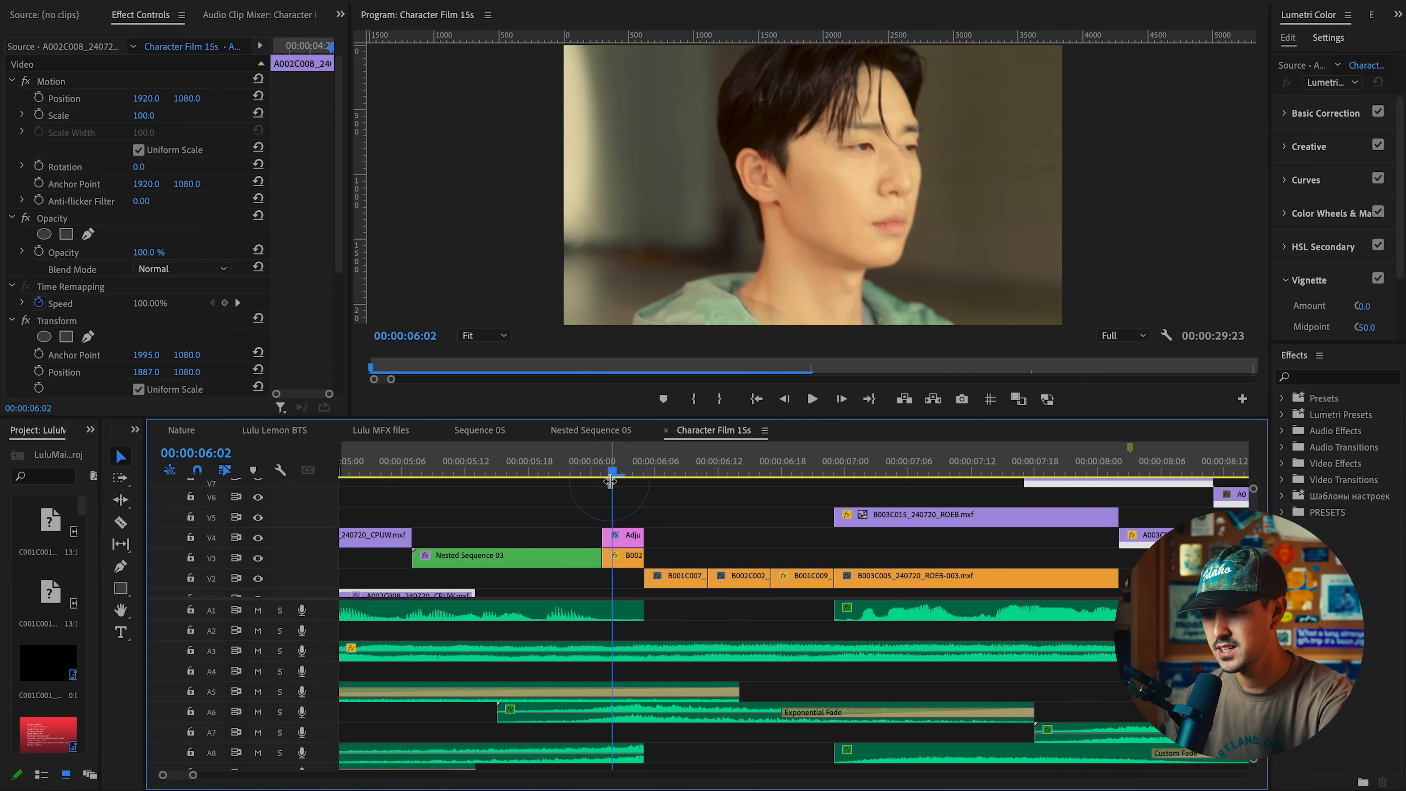
# Inspect the Lumetri exposure keyframes of the adjustment layer above the man's close-up, advancing through the ramp to 00:00:06:04
pyautogui.click(623, 536)
pyautogui.moveTo(346, 356); pyautogui.dragTo(736, 356)
pyautogui.scroll(-5, 605, 304)
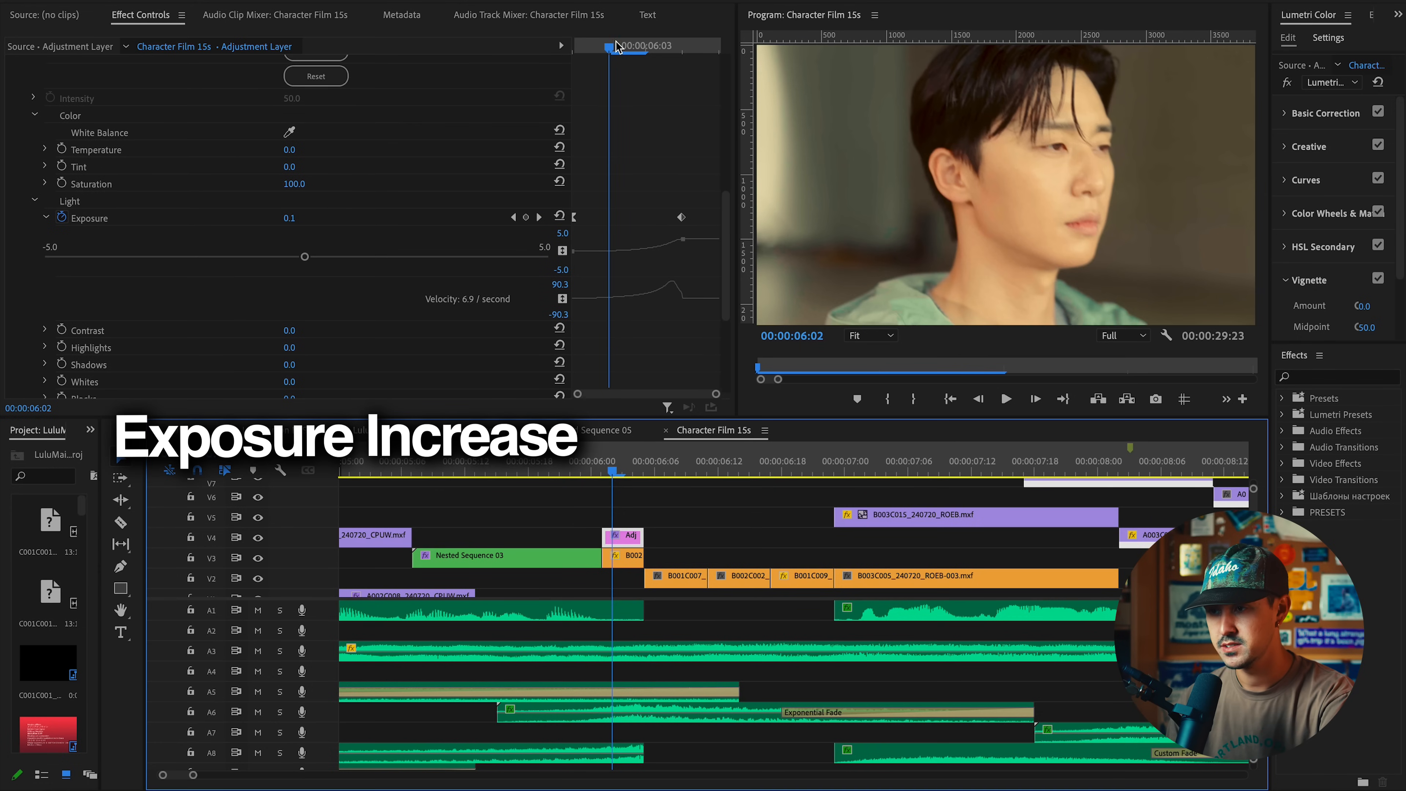
pyautogui.moveTo(618, 47); pyautogui.dragTo(576, 488)
pyautogui.press('Right')
pyautogui.press('Right')
pyautogui.press('Right')
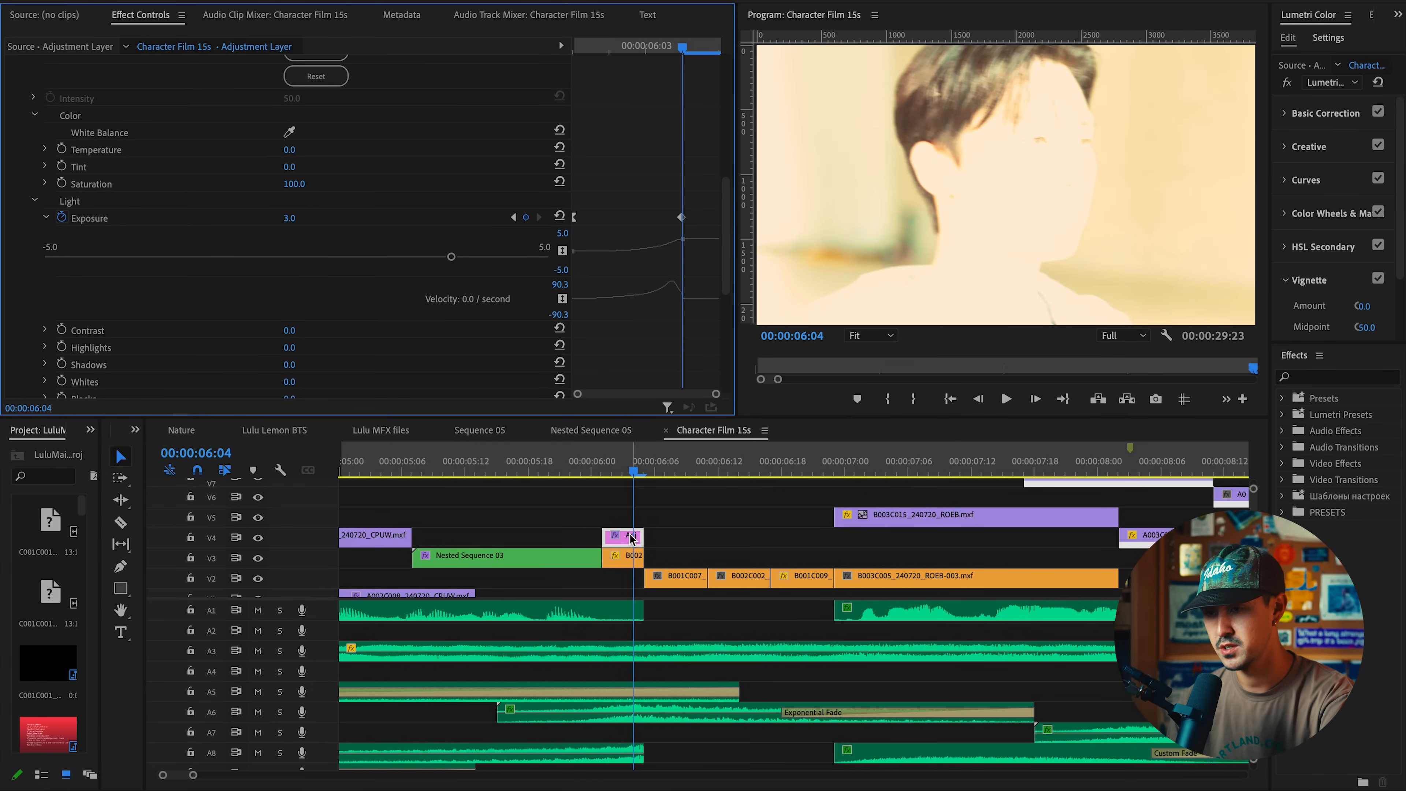
# Review the adjustment layer's Lumetri Color settings and move back frame by frame through the flash to 00:00:05:22
pyautogui.scroll(5, 224, 256)
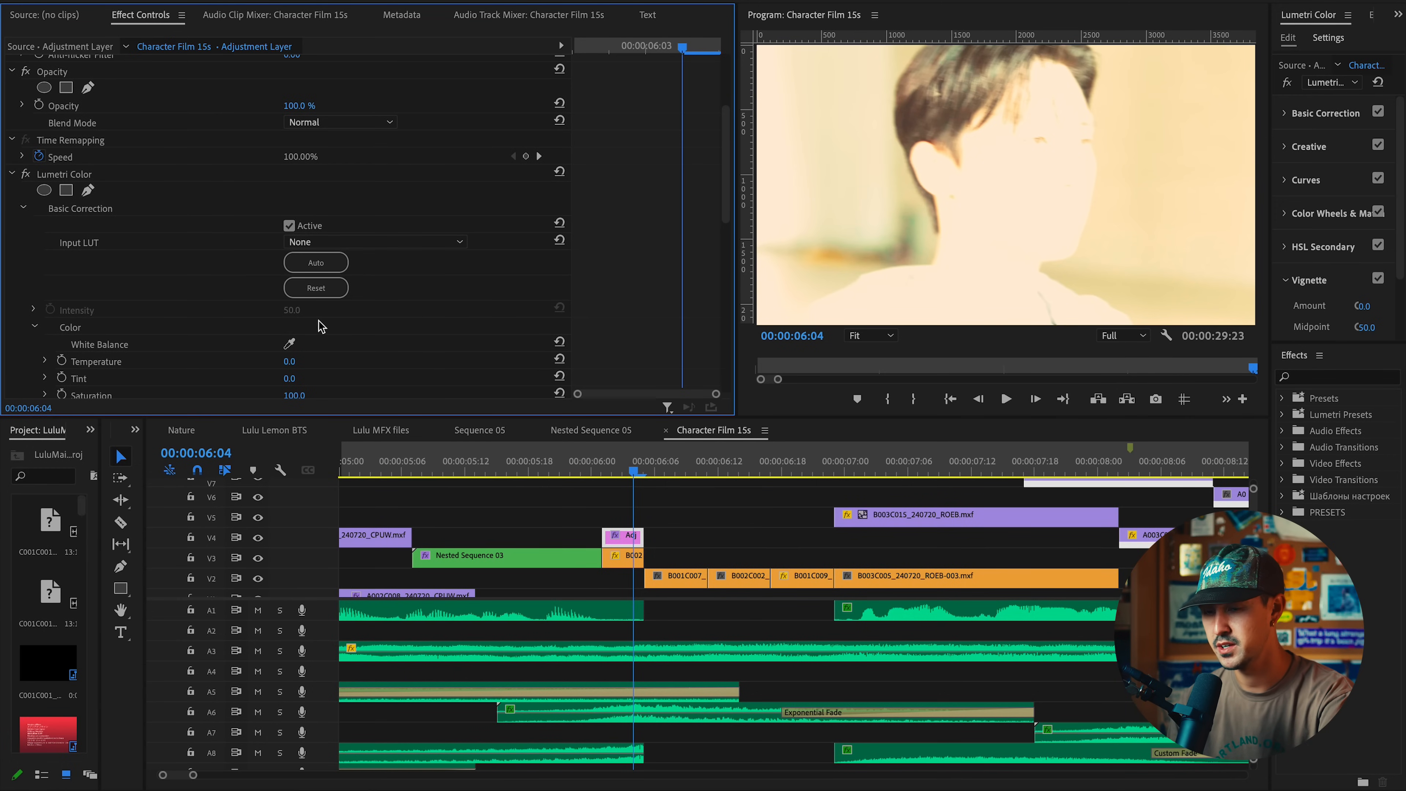
pyautogui.scroll(-3, 213, 238)
pyautogui.scroll(3, 605, 526)
pyautogui.press('Left')
pyautogui.press('Left')
pyautogui.press('Left')
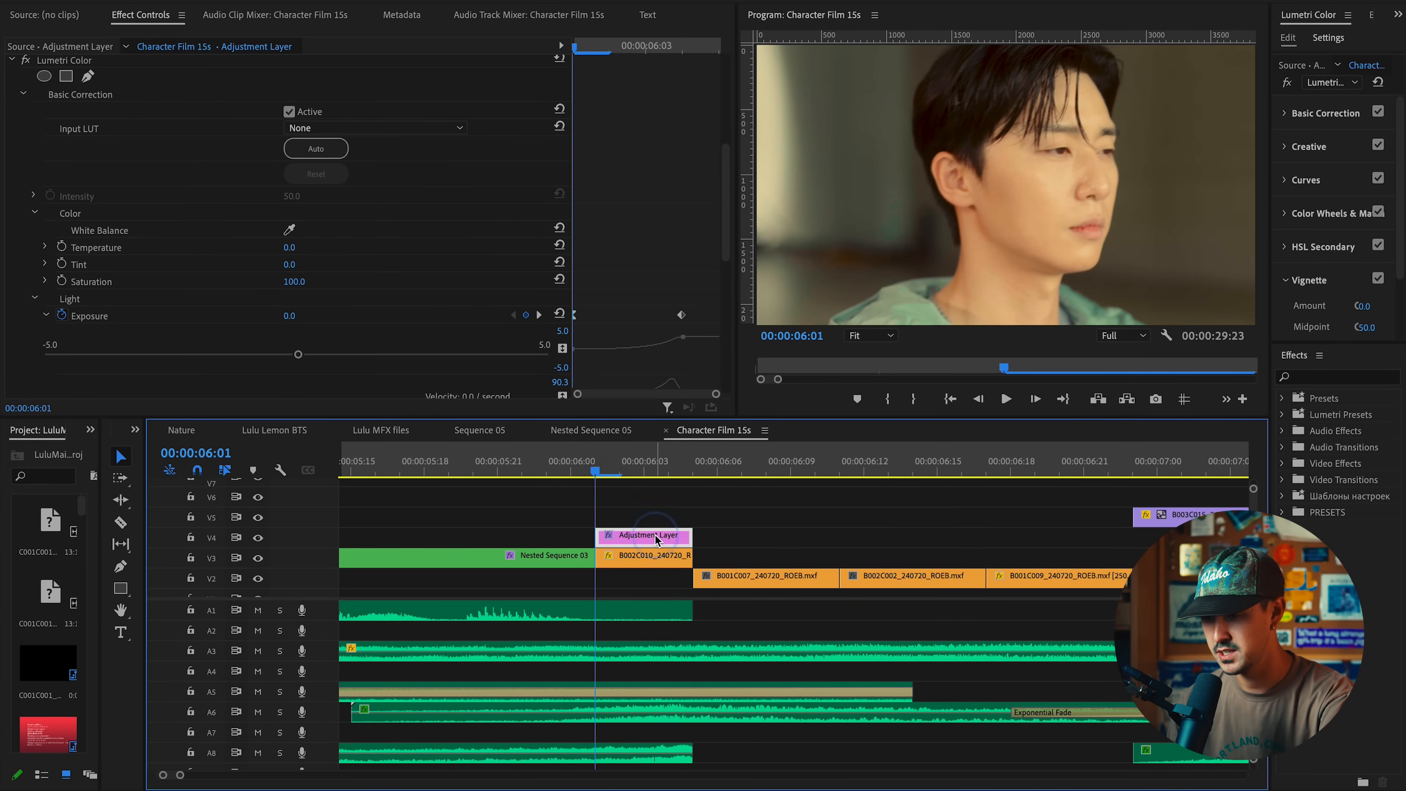
pyautogui.press('Left')
pyautogui.press('Left')
pyautogui.press('Left')
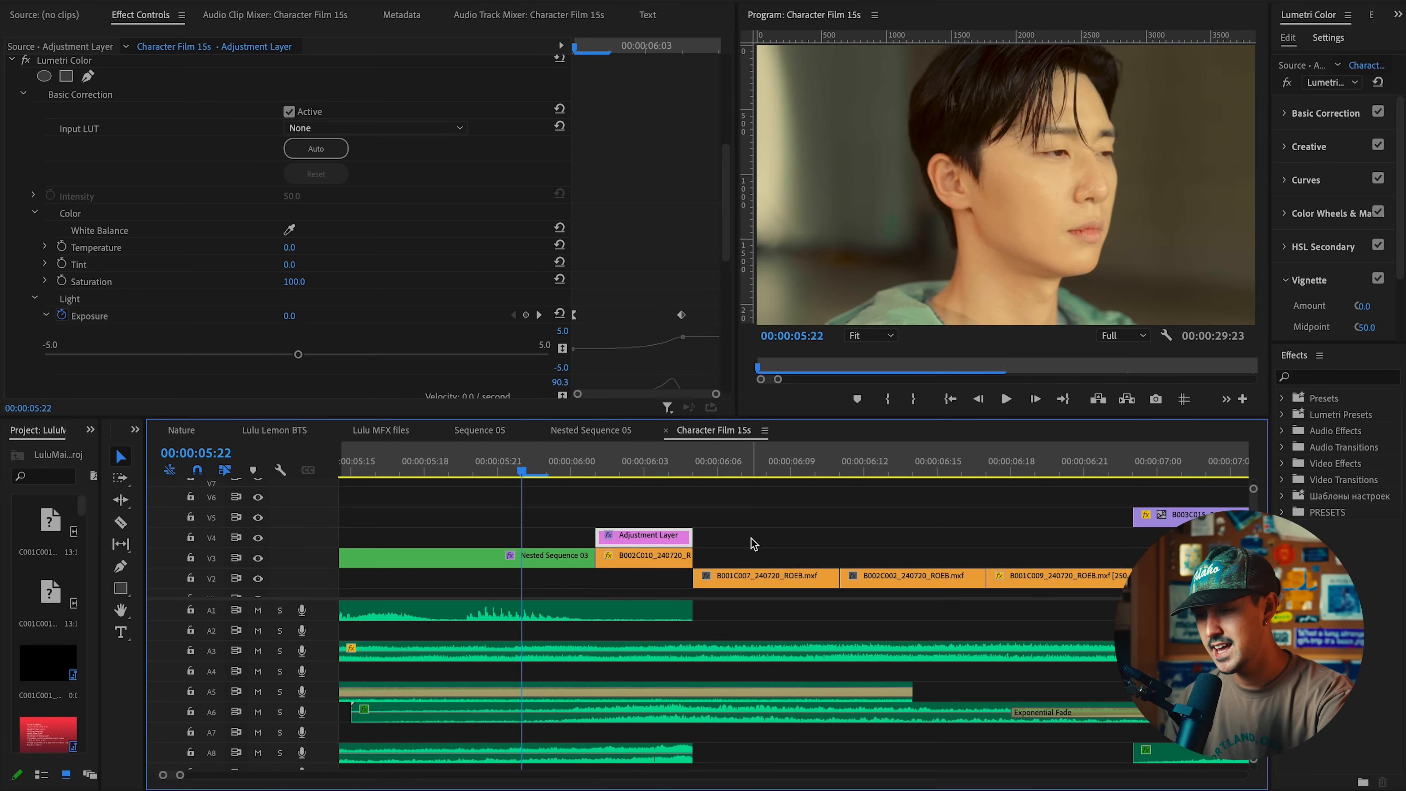
# Examine the metallic riser and the other effect layers beneath the flash, and play the transition into the workout shots
pyautogui.scroll(-1, 753, 544)
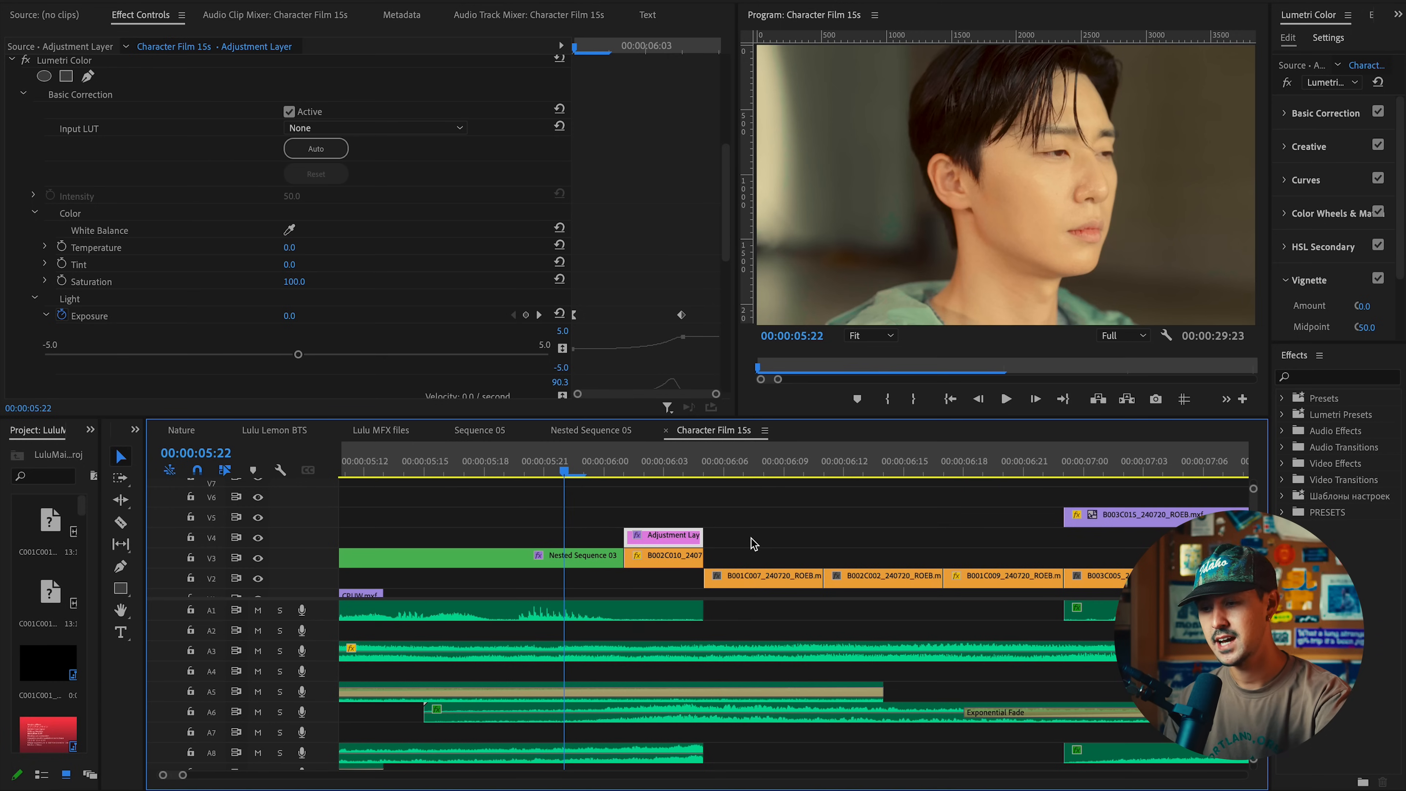
pyautogui.scroll(-2, 703, 676)
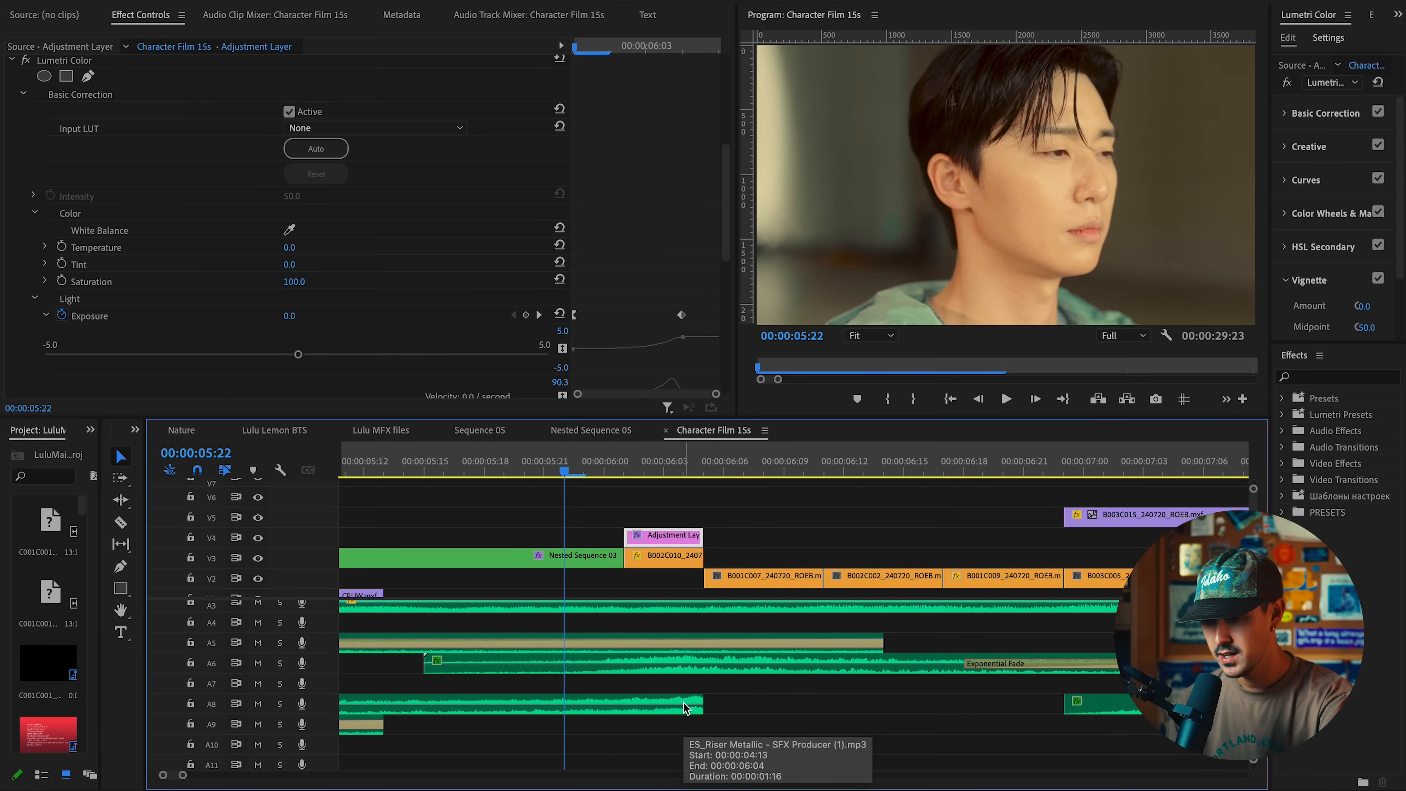
pyautogui.scroll(-3, 686, 708)
pyautogui.scroll(2, 686, 708)
pyautogui.click(684, 461)
pyautogui.click(631, 464)
pyautogui.press('space')
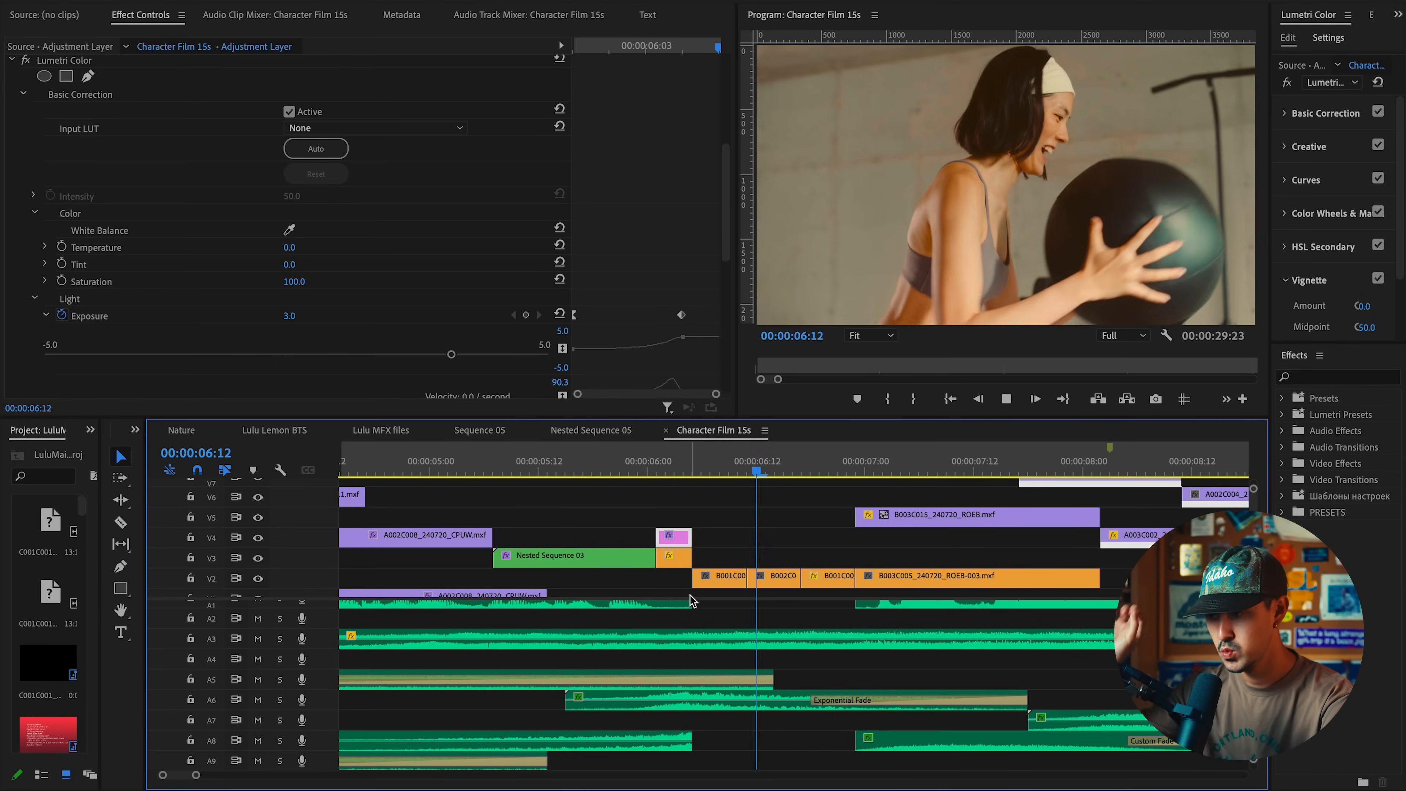
# Replay the exposure flash from 00:00:06:01 to hear how the riser leads into the quick workout cuts
pyautogui.click(656, 473)
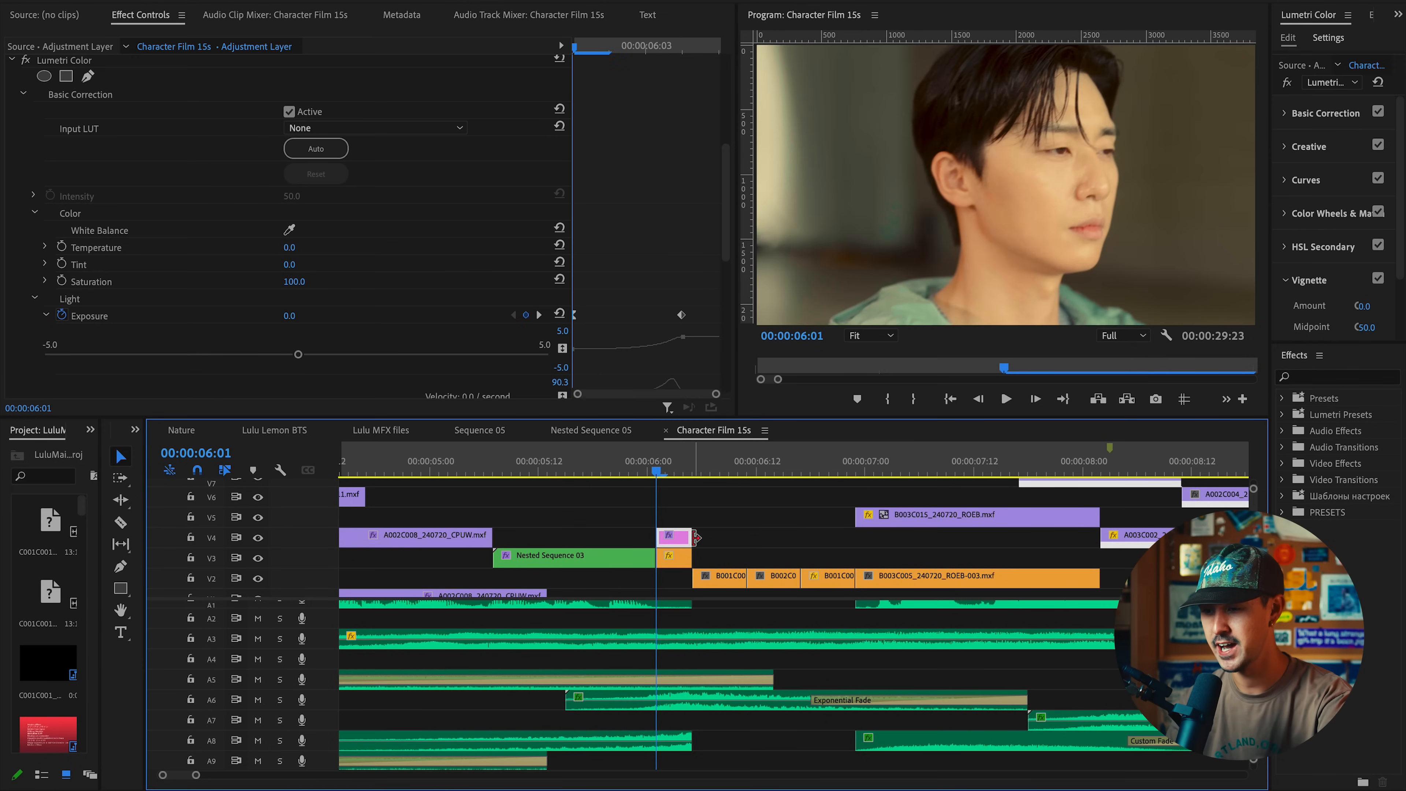
pyautogui.press('=')
pyautogui.press('space')
pyautogui.press('space')
pyautogui.press('space')
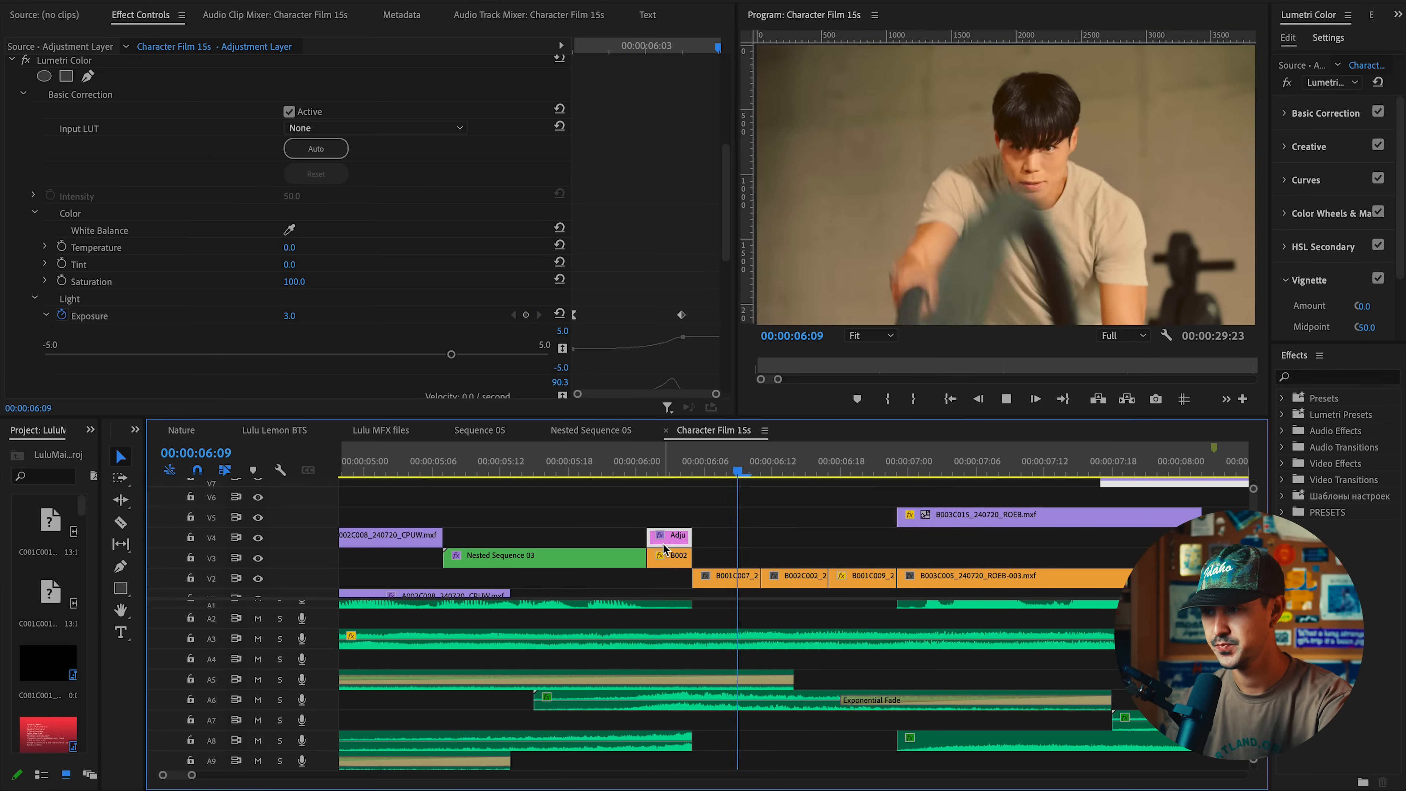
pyautogui.press('space')
pyautogui.press('=')
pyautogui.press('space')
pyautogui.press('-')
# Scrub back and forth through the workout cuts after the flash, and set the playhead to 00:00:07:03 on the stretching woman's shot
pyautogui.click(661, 474)
pyautogui.moveTo(661, 473); pyautogui.dragTo(770, 474)
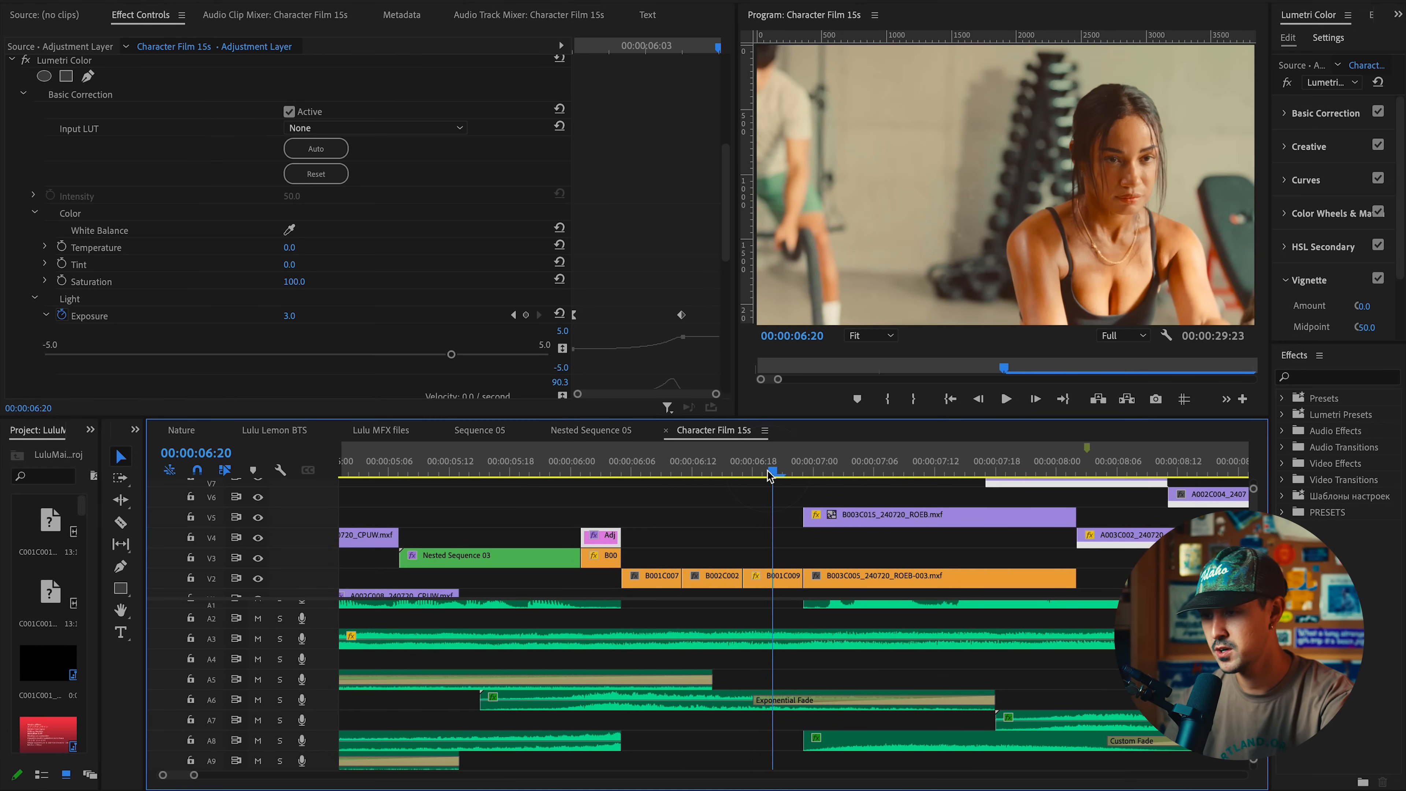
pyautogui.scroll(-3, 744, 534)
pyautogui.moveTo(680, 469); pyautogui.dragTo(415, 482)
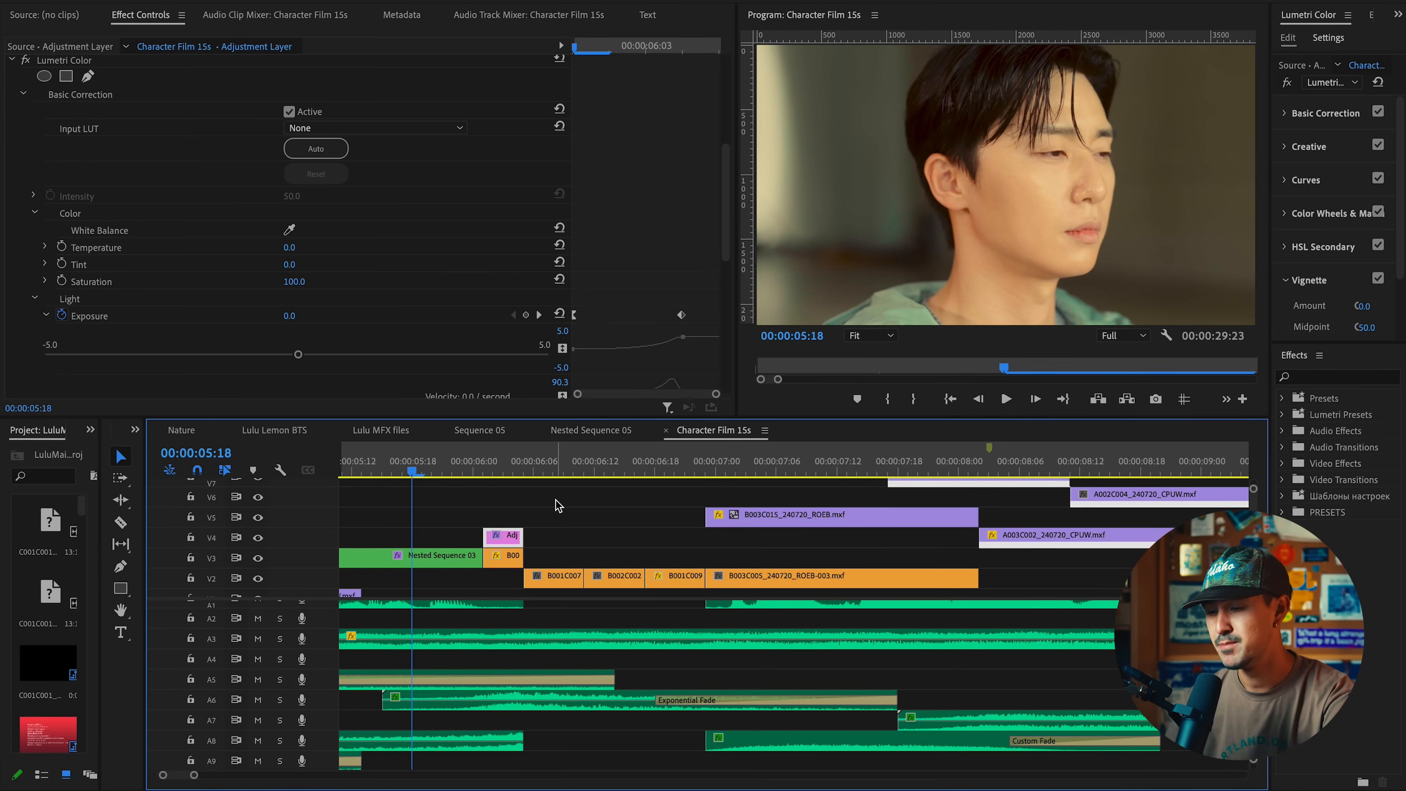
pyautogui.moveTo(546, 471); pyautogui.dragTo(625, 472)
pyautogui.press('-')
pyautogui.scroll(1, 659, 676)
pyautogui.hscroll(1, 659, 682)
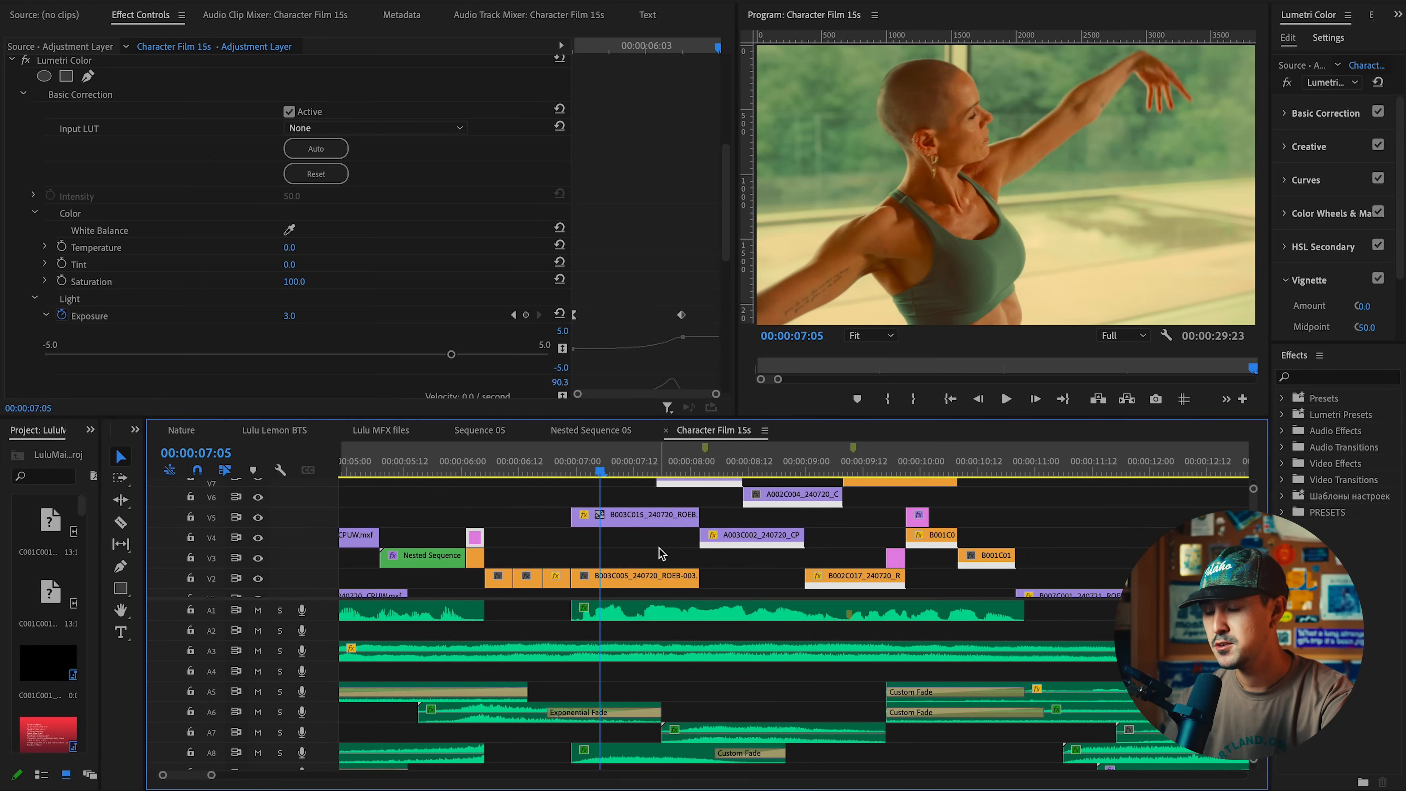
pyautogui.moveTo(620, 468); pyautogui.dragTo(595, 484)
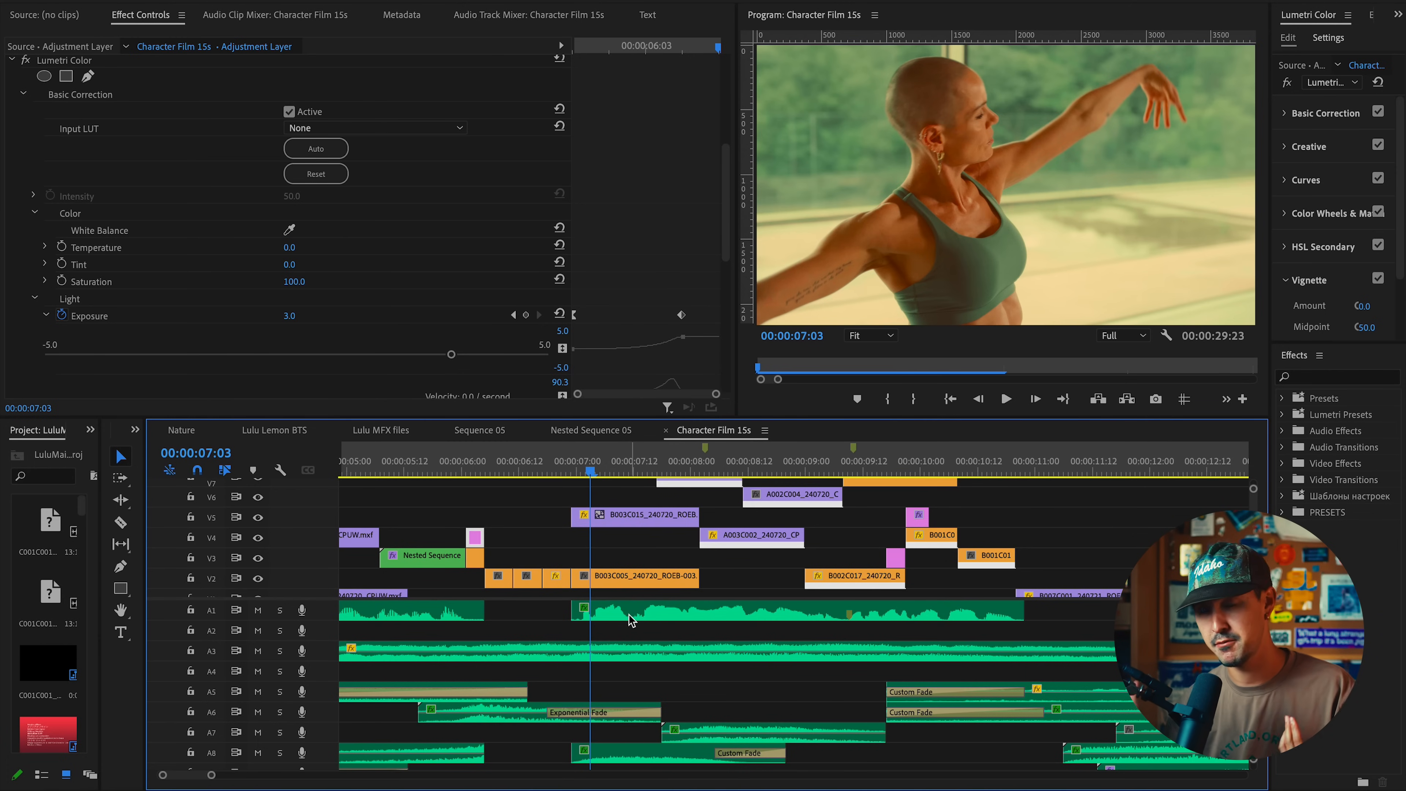
# Play from 00:00:07:03 into the joggers' shot, stop at 00:00:08:02, and examine the whoosh layers beneath it
pyautogui.press('space')
pyautogui.scroll(2, 628, 614)
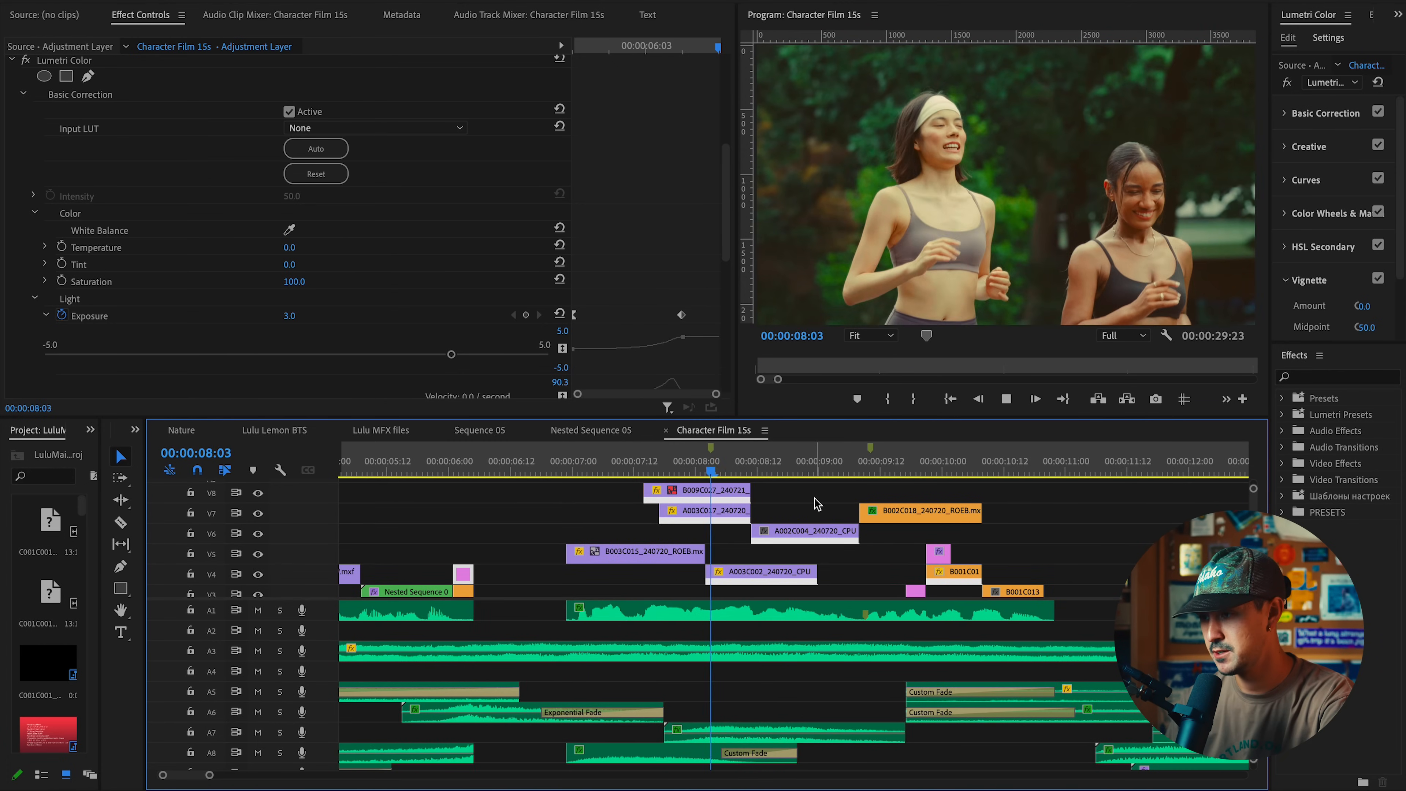
pyautogui.moveTo(709, 463)
pyautogui.mouseDown()
pyautogui.moveTo(873, 457)
pyautogui.moveTo(707, 464)
pyautogui.mouseUp()
pyautogui.scroll(-3, 652, 677)
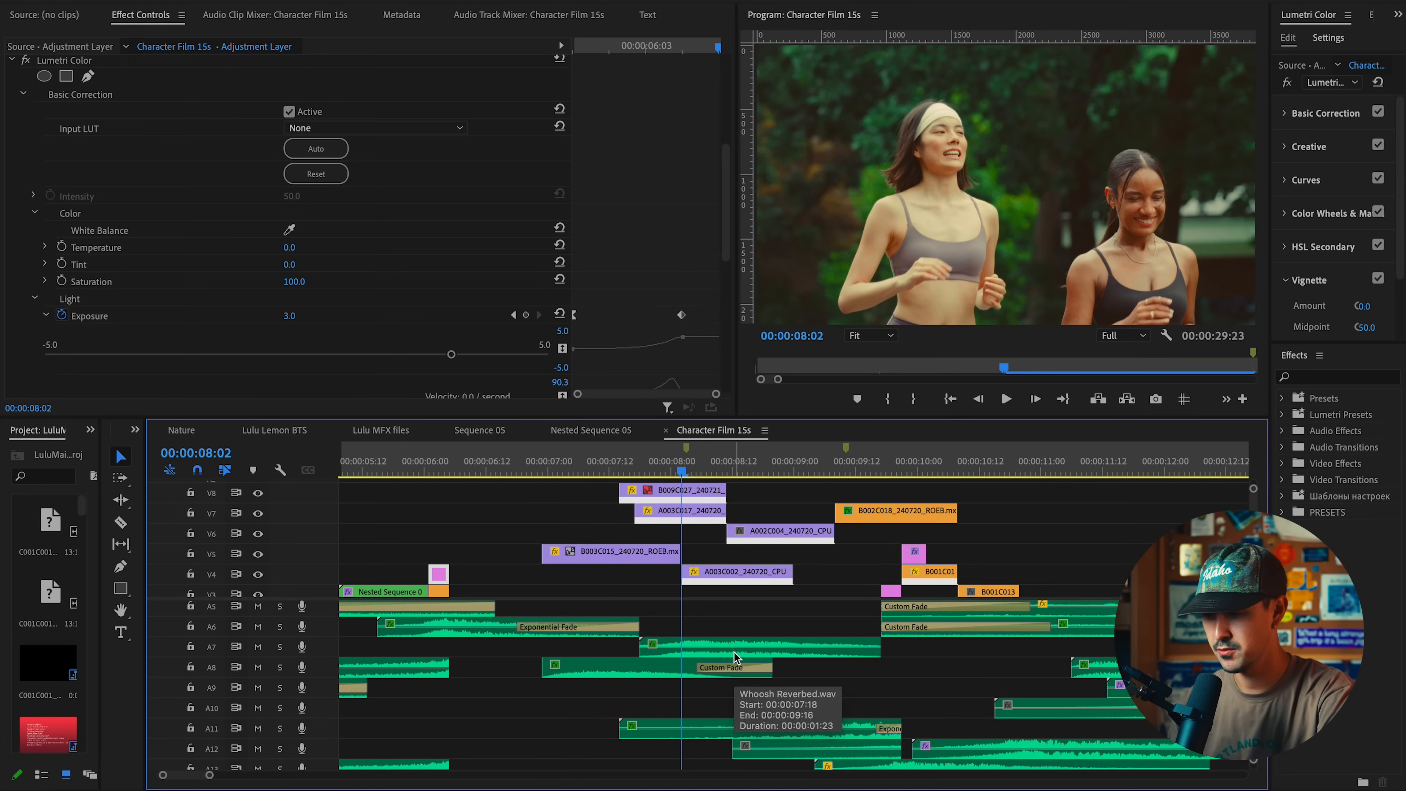
pyautogui.press('-')
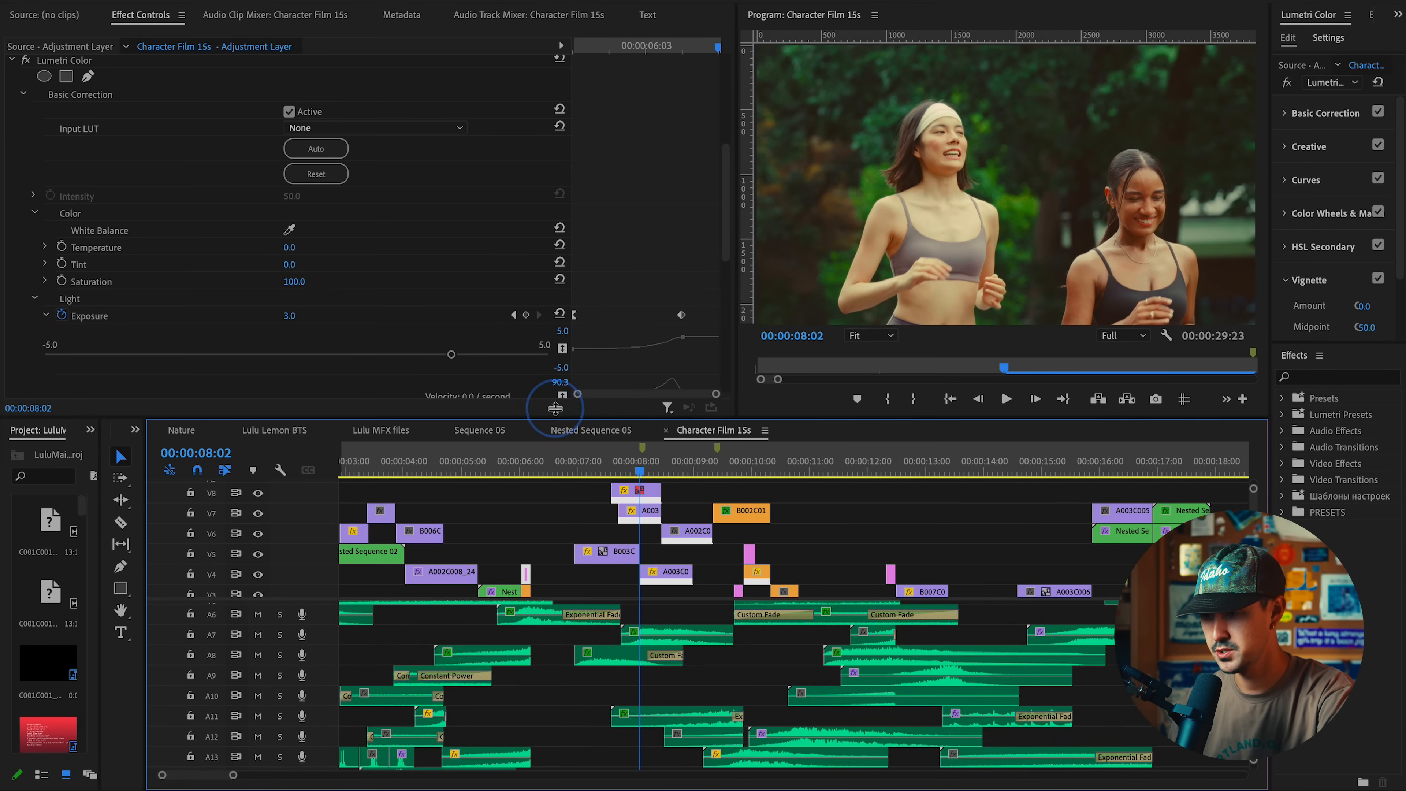
# Enlarge the timeline area and play from the joggers' shot into the running woman's shot to review its whooshes on A11 to A13
pyautogui.moveTo(556, 419); pyautogui.dragTo(556, 376)
pyautogui.press('space')
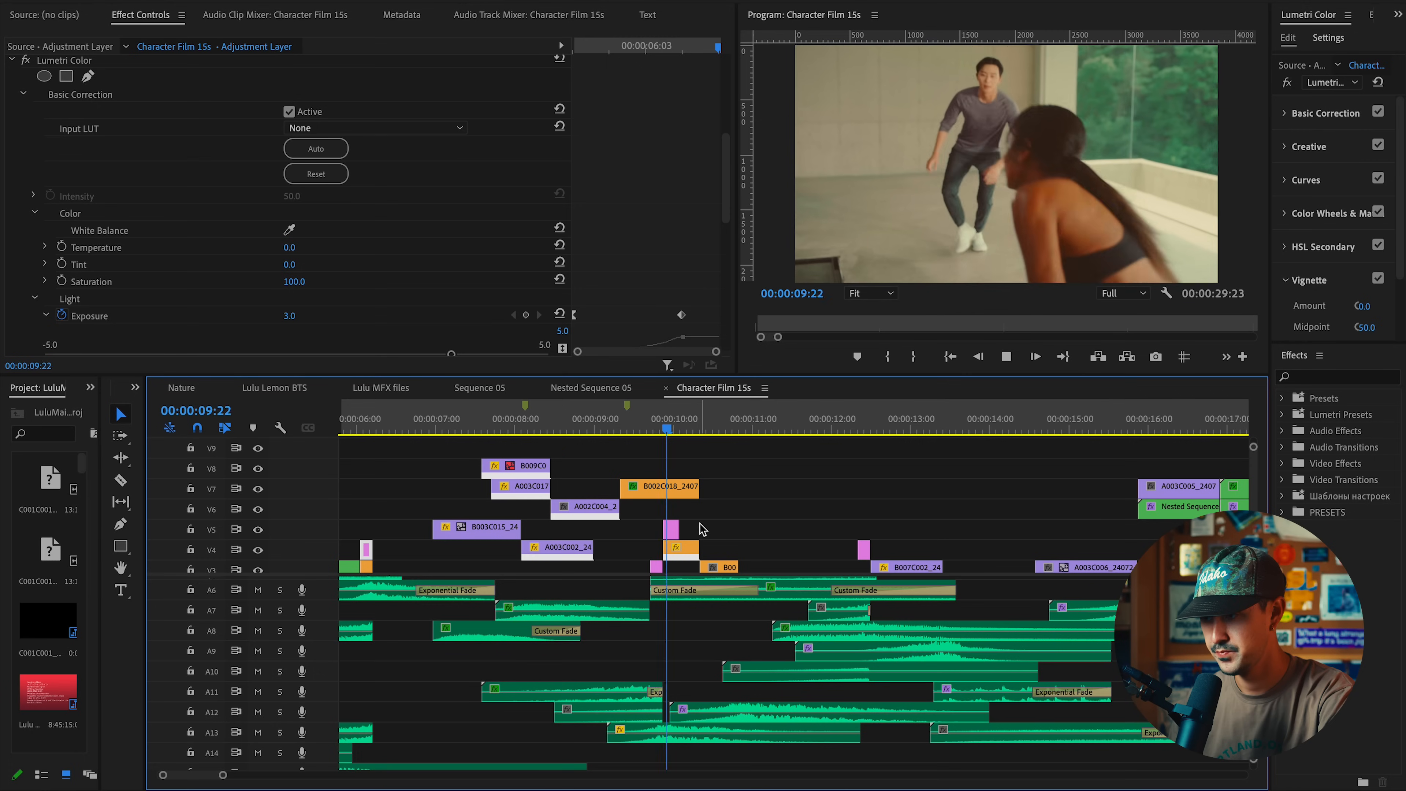
pyautogui.press('space')
pyautogui.press('space')
pyautogui.press('space')
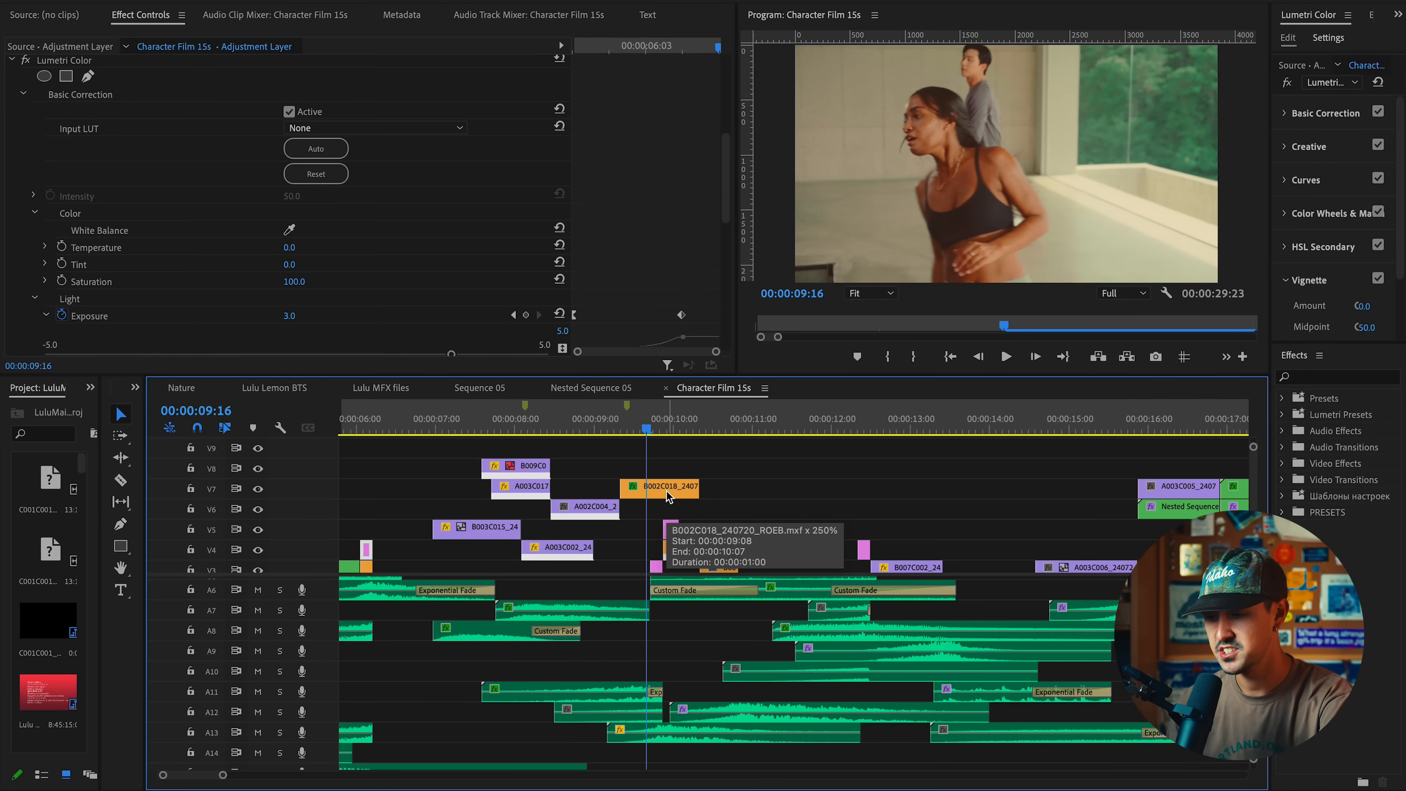
pyautogui.press('=')
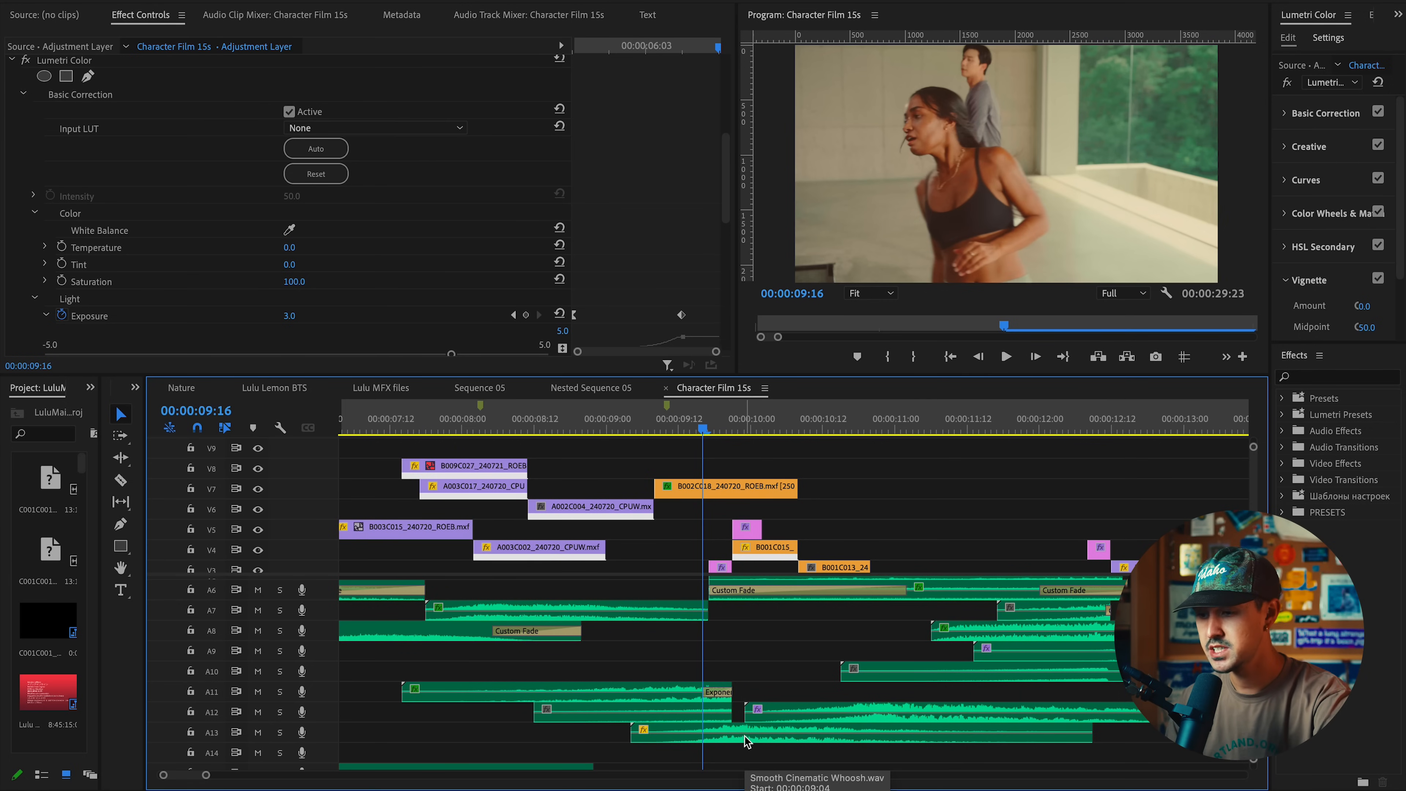
pyautogui.press('space')
# Delete the whoosh clips on A11 to A13 under the running woman's shot, and play the section without them
pyautogui.moveTo(666, 430)
pyautogui.mouseDown()
pyautogui.moveTo(807, 431)
pyautogui.moveTo(673, 430)
pyautogui.mouseUp()
pyautogui.moveTo(727, 673); pyautogui.dragTo(700, 742)
pyautogui.press('Delete')
pyautogui.press('space')
pyautogui.press('space')
pyautogui.click(632, 429)
pyautogui.press('space')
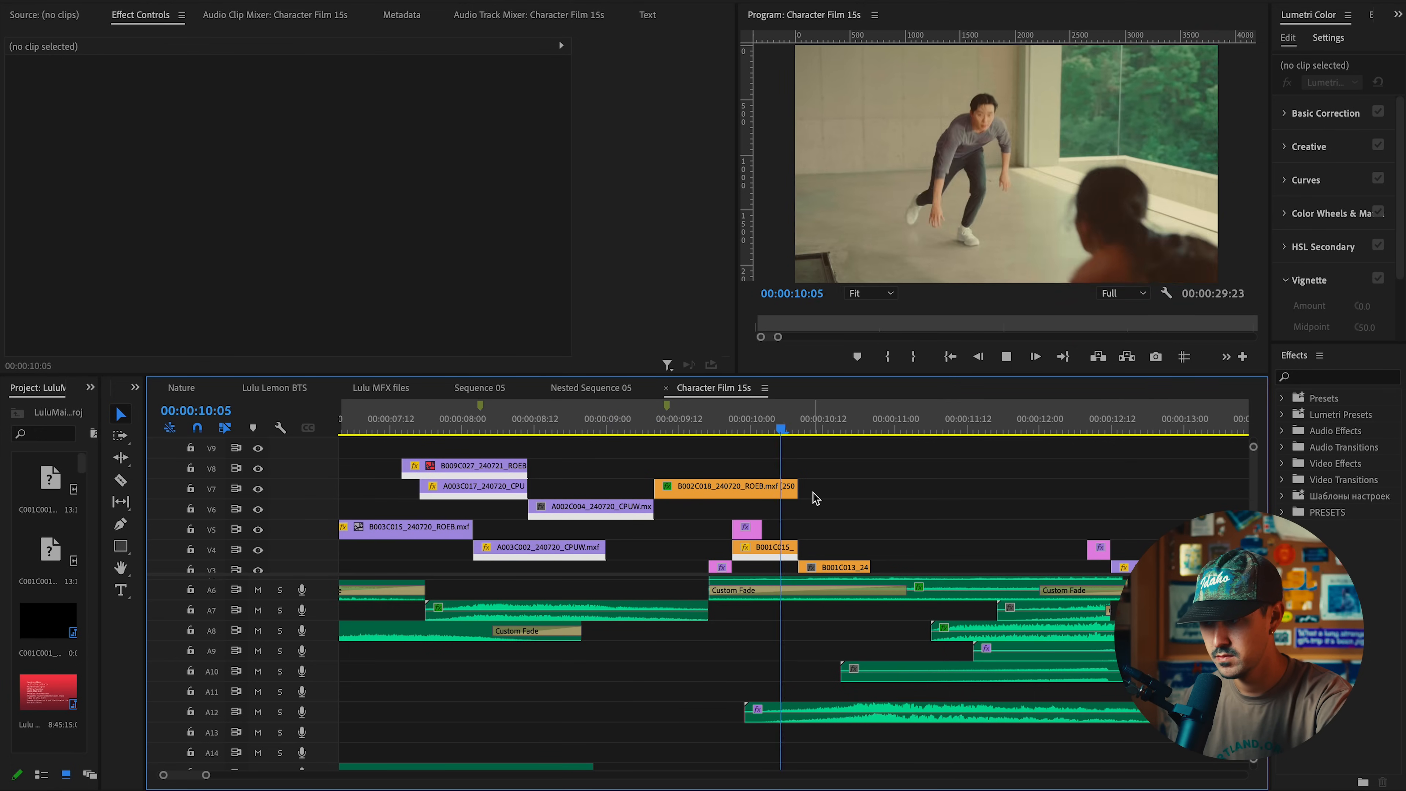
pyautogui.press('space')
pyautogui.click(613, 430)
pyautogui.press('space')
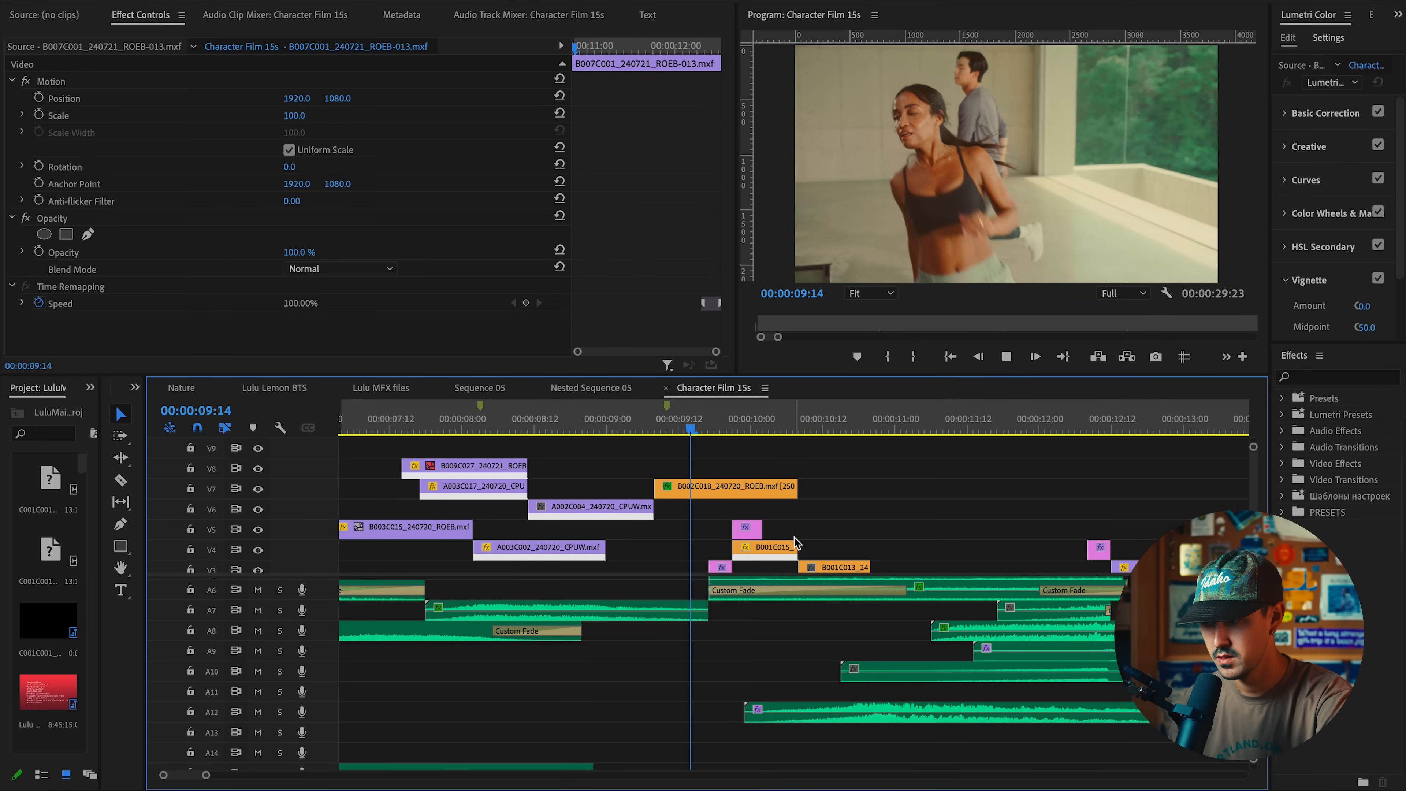
pyautogui.press('space')
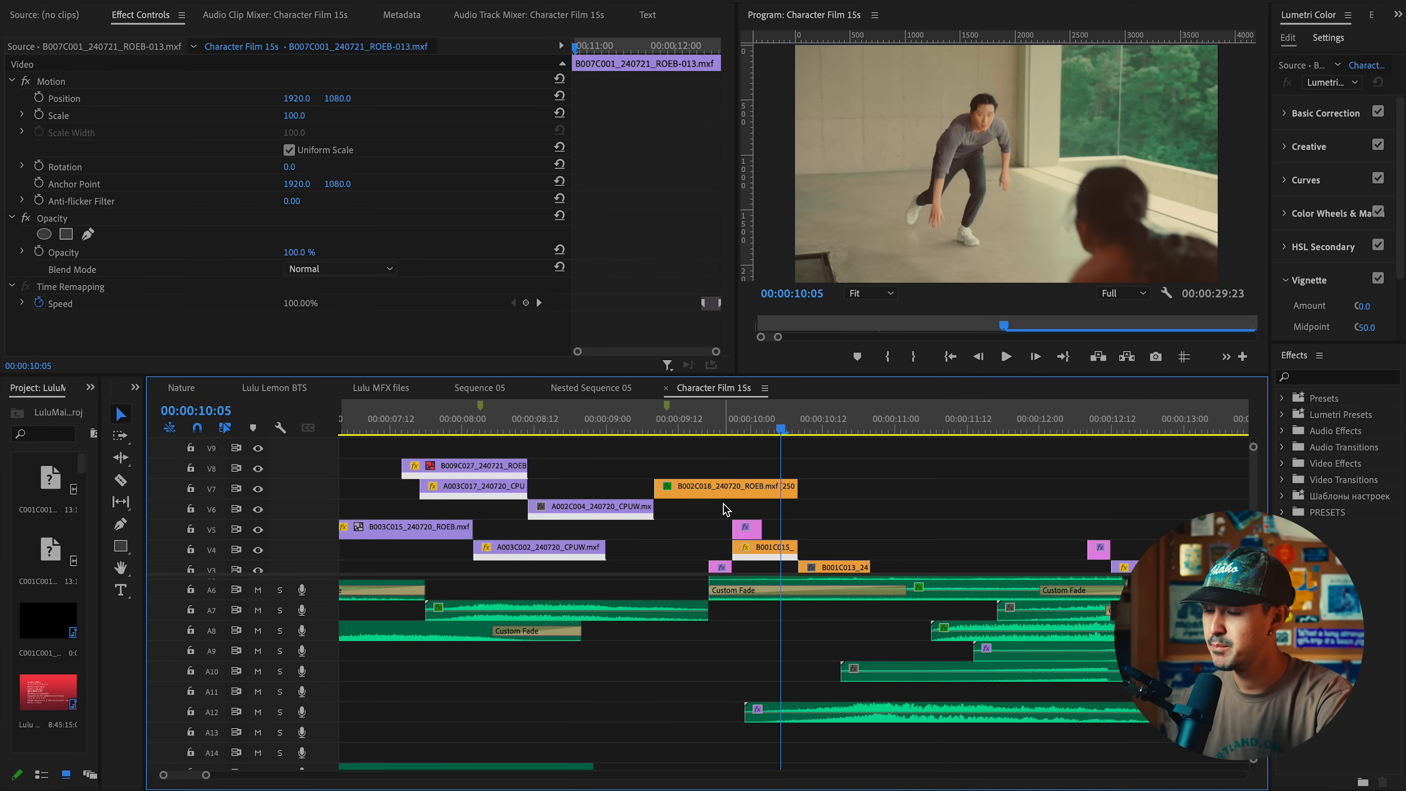
# Undo the deletion of the A11 to A13 whooshes and replay the running shot from 00:00:09:08
pyautogui.click(658, 430)
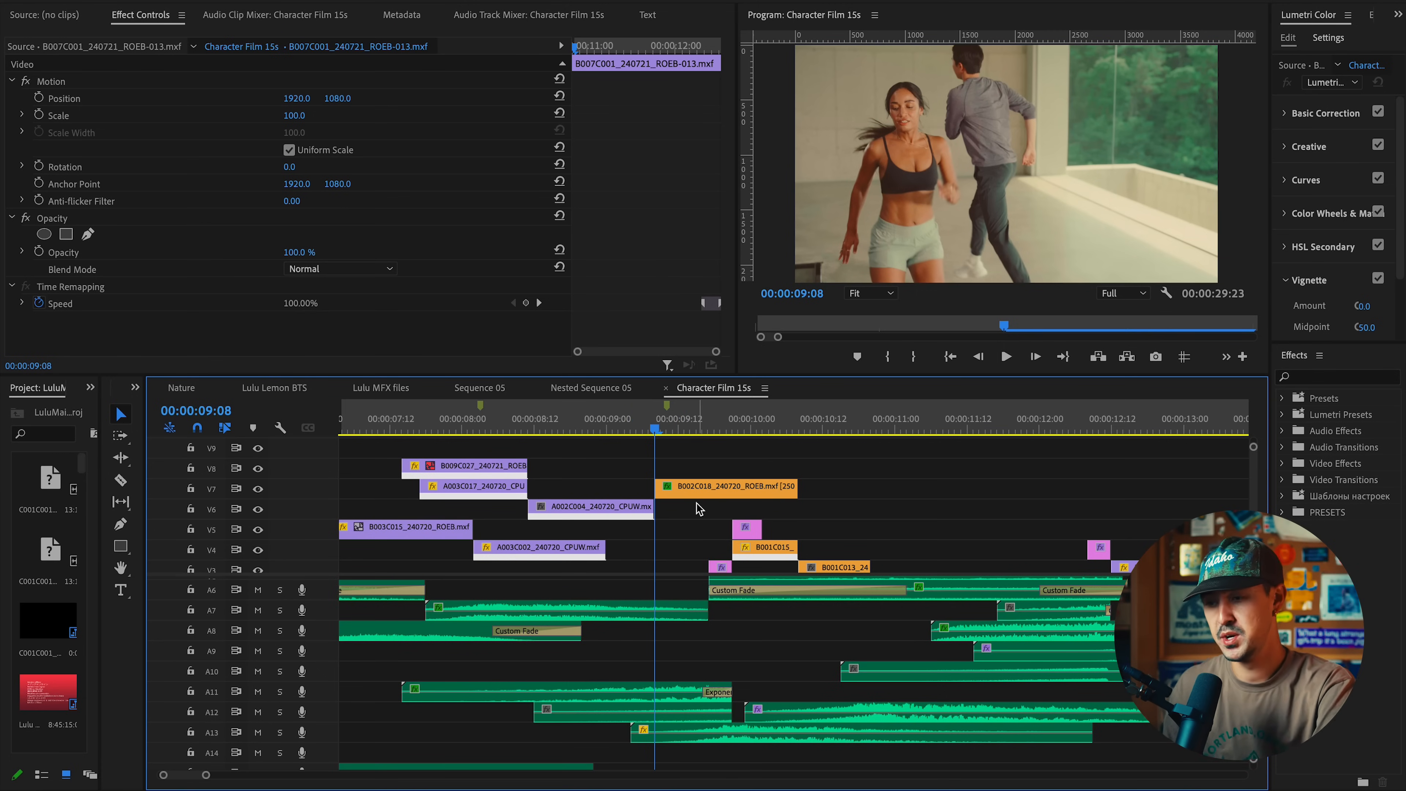
pyautogui.press('space')
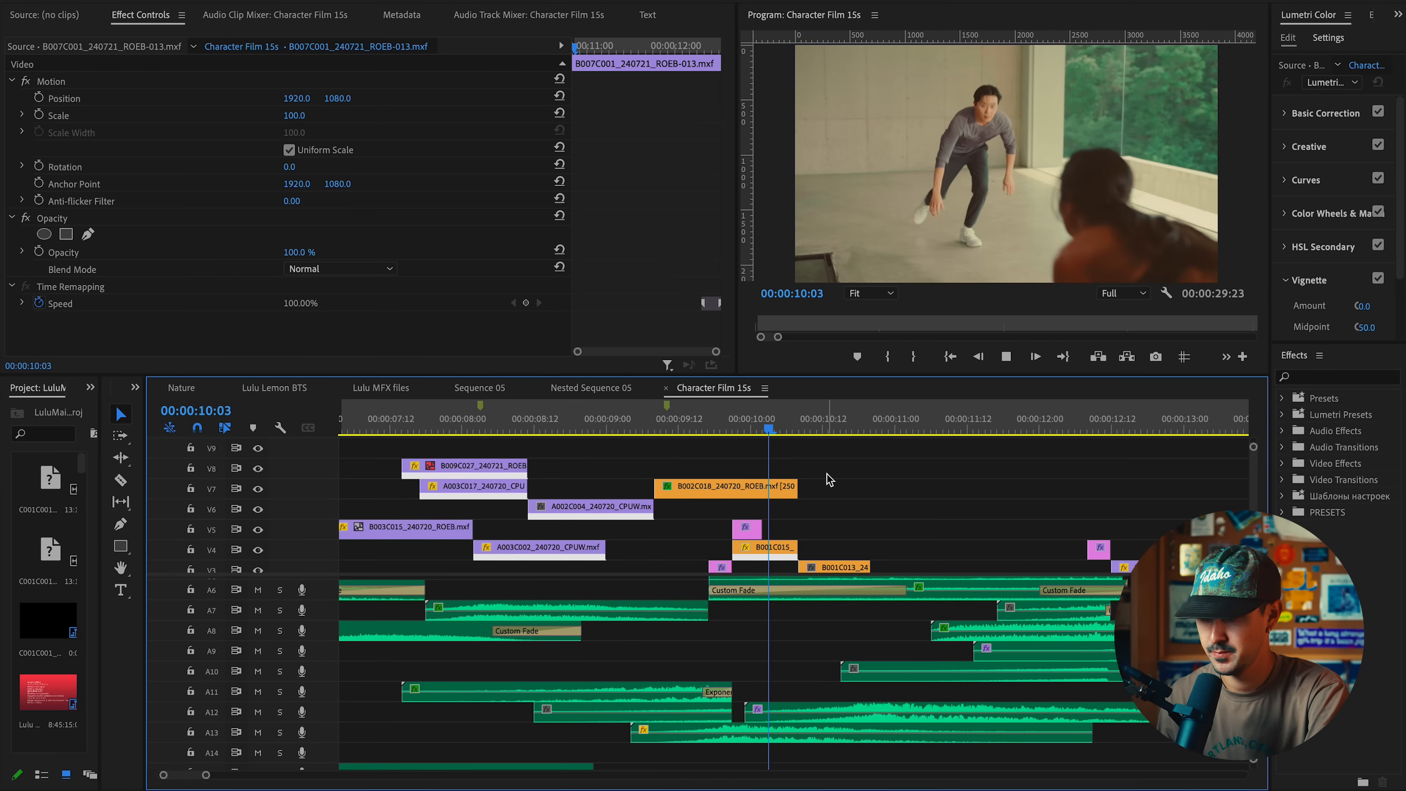
pyautogui.press('space')
# Cue the box-jump shot, play it into the floor workout shot, and return the playhead to 00:00:10:13 with its audio layers enlarged
pyautogui.moveTo(647, 432); pyautogui.dragTo(627, 431)
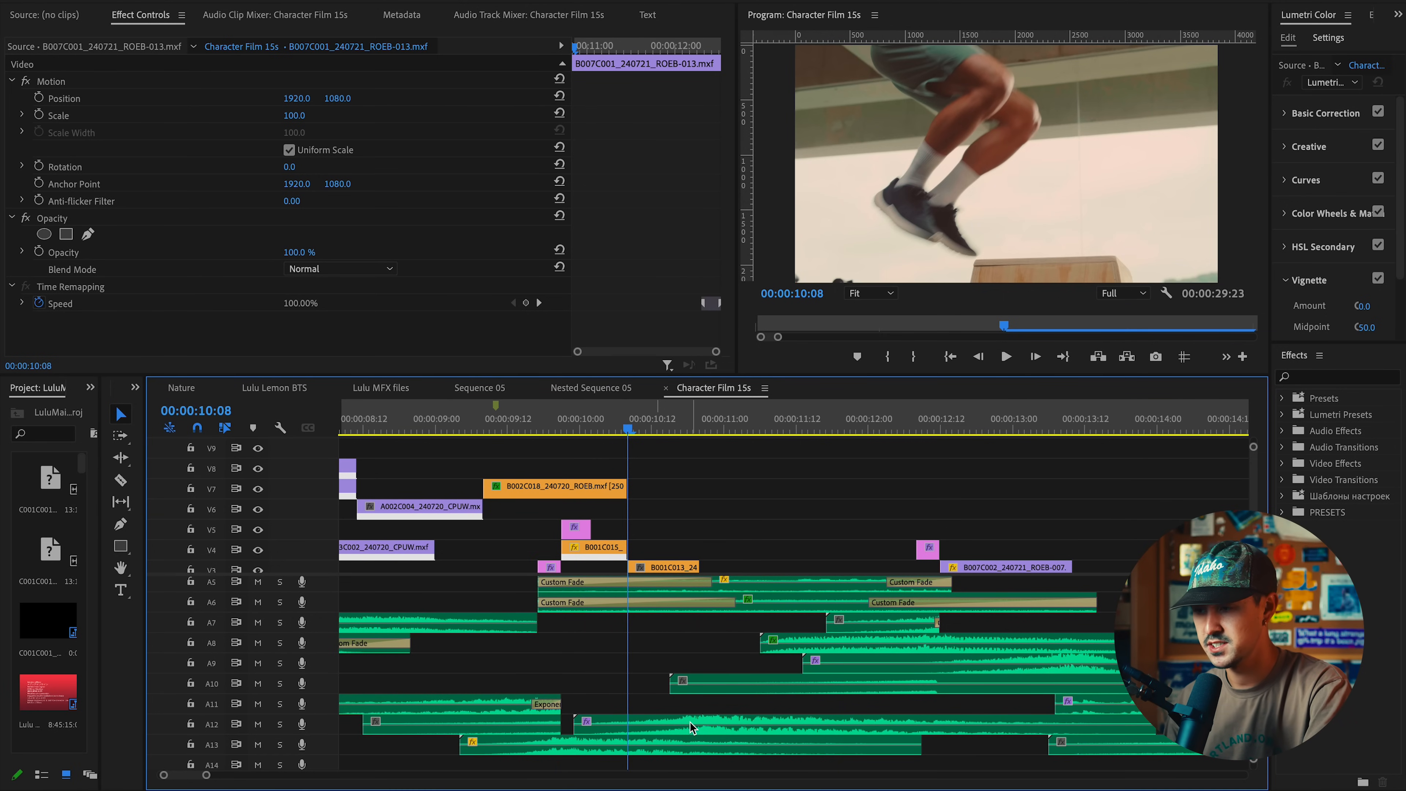
pyautogui.moveTo(673, 430)
pyautogui.mouseDown()
pyautogui.moveTo(702, 430)
pyautogui.moveTo(628, 430)
pyautogui.moveTo(730, 438)
pyautogui.moveTo(659, 435)
pyautogui.mouseUp()
pyautogui.press('space')
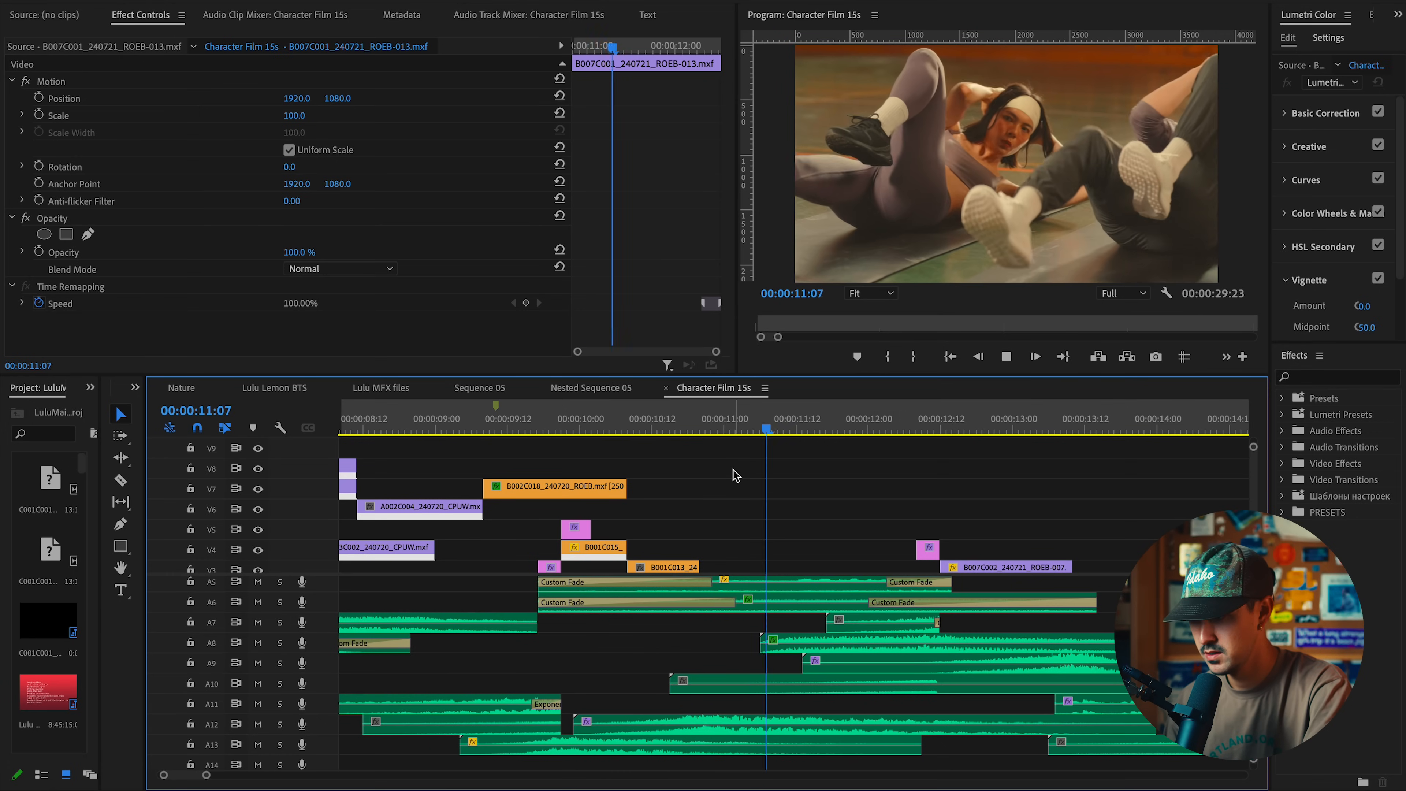
pyautogui.click(658, 487)
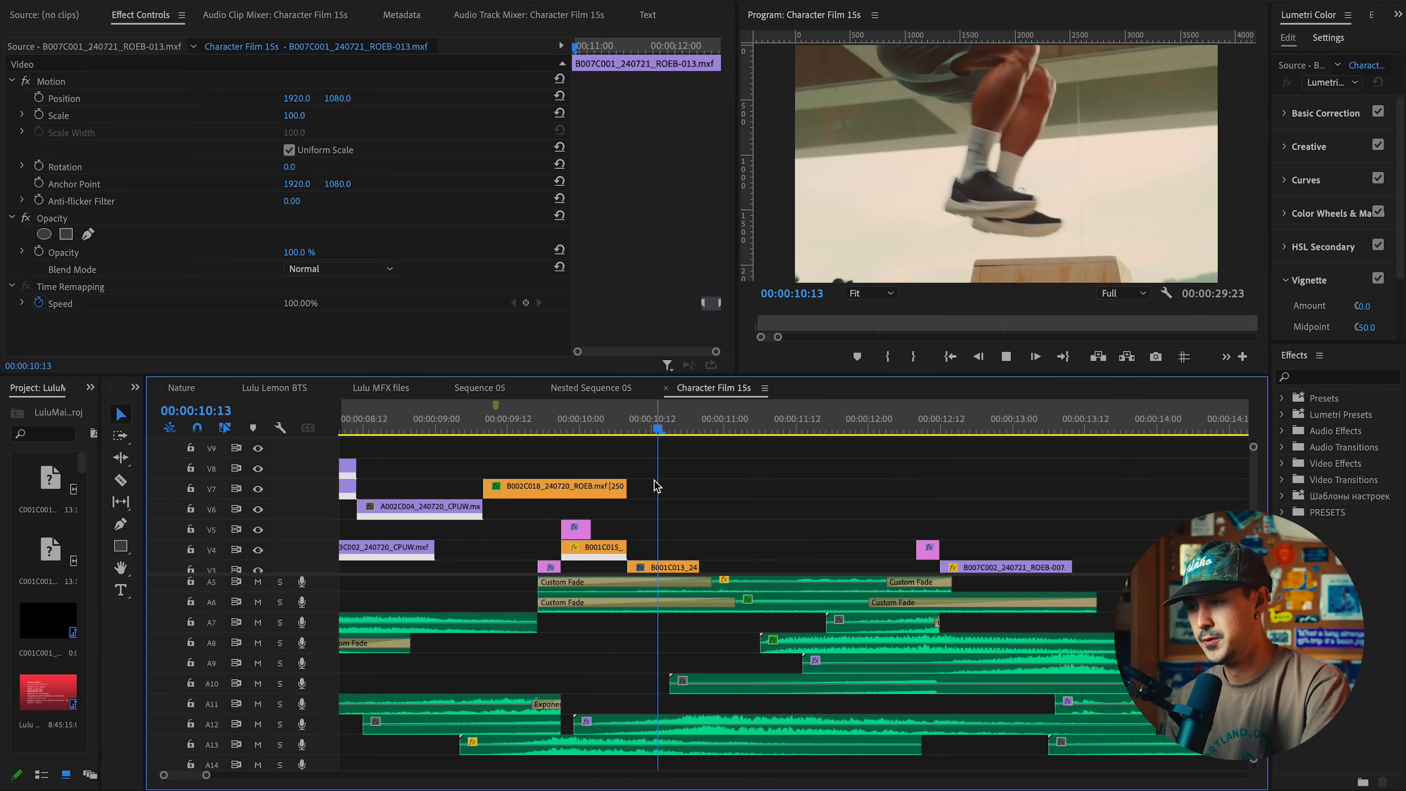
pyautogui.moveTo(658, 434)
pyautogui.mouseDown()
pyautogui.moveTo(685, 431)
pyautogui.moveTo(664, 427)
pyautogui.mouseUp()
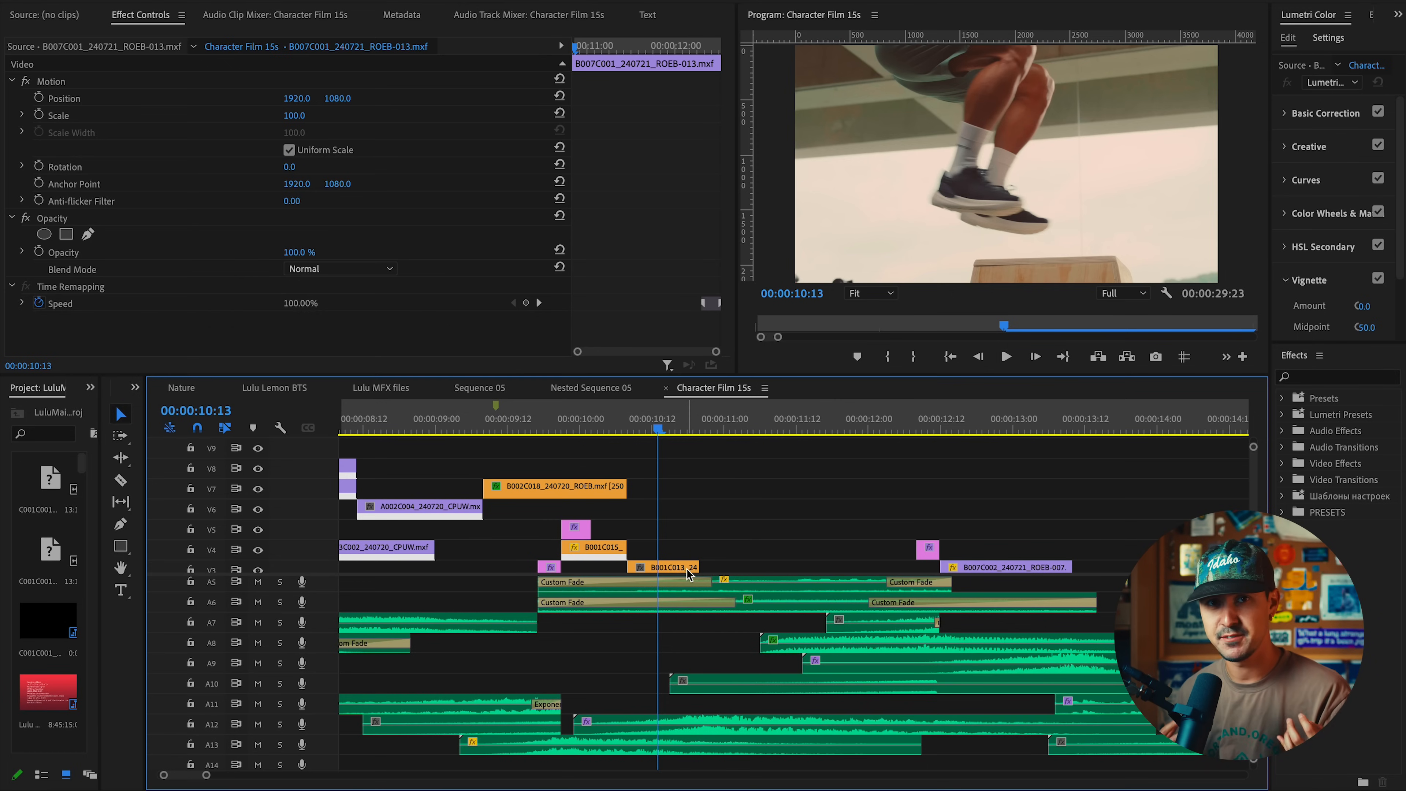
pyautogui.press('=')
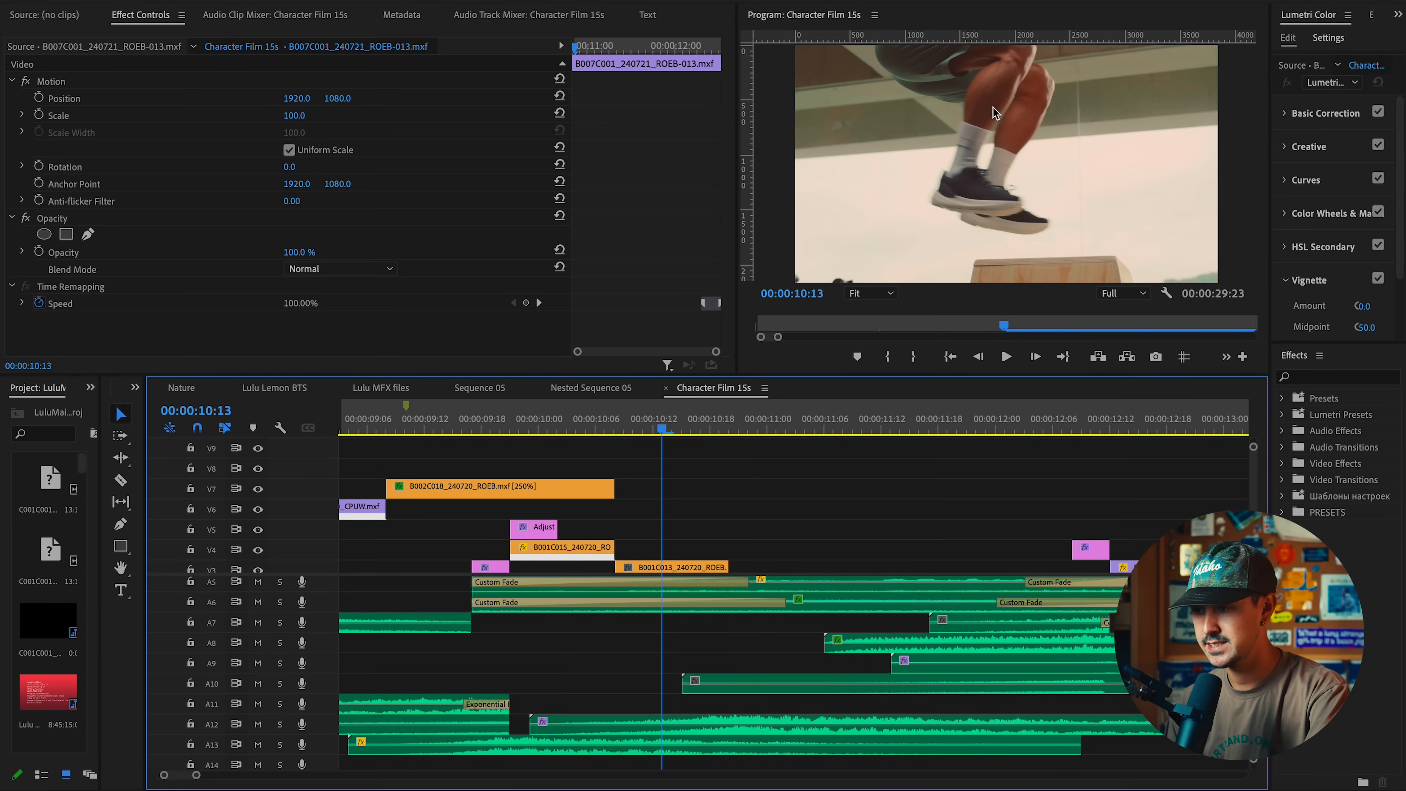
# Scrub from the box jump to the floor workout shot, return to 00:00:10:12, and bring the A7 to A13 layers into view
pyautogui.moveTo(669, 427); pyautogui.dragTo(748, 428)
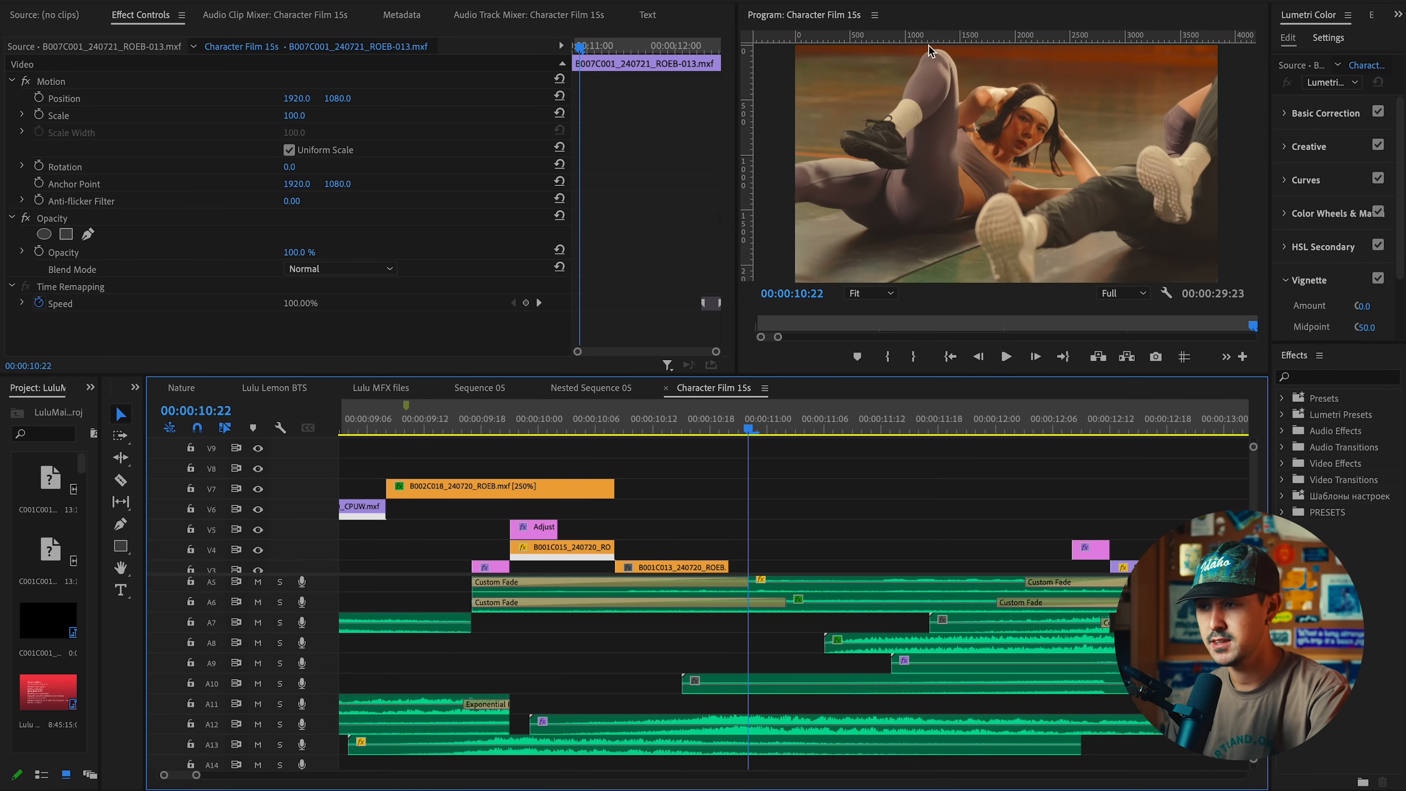
pyautogui.scroll(-3, 751, 516)
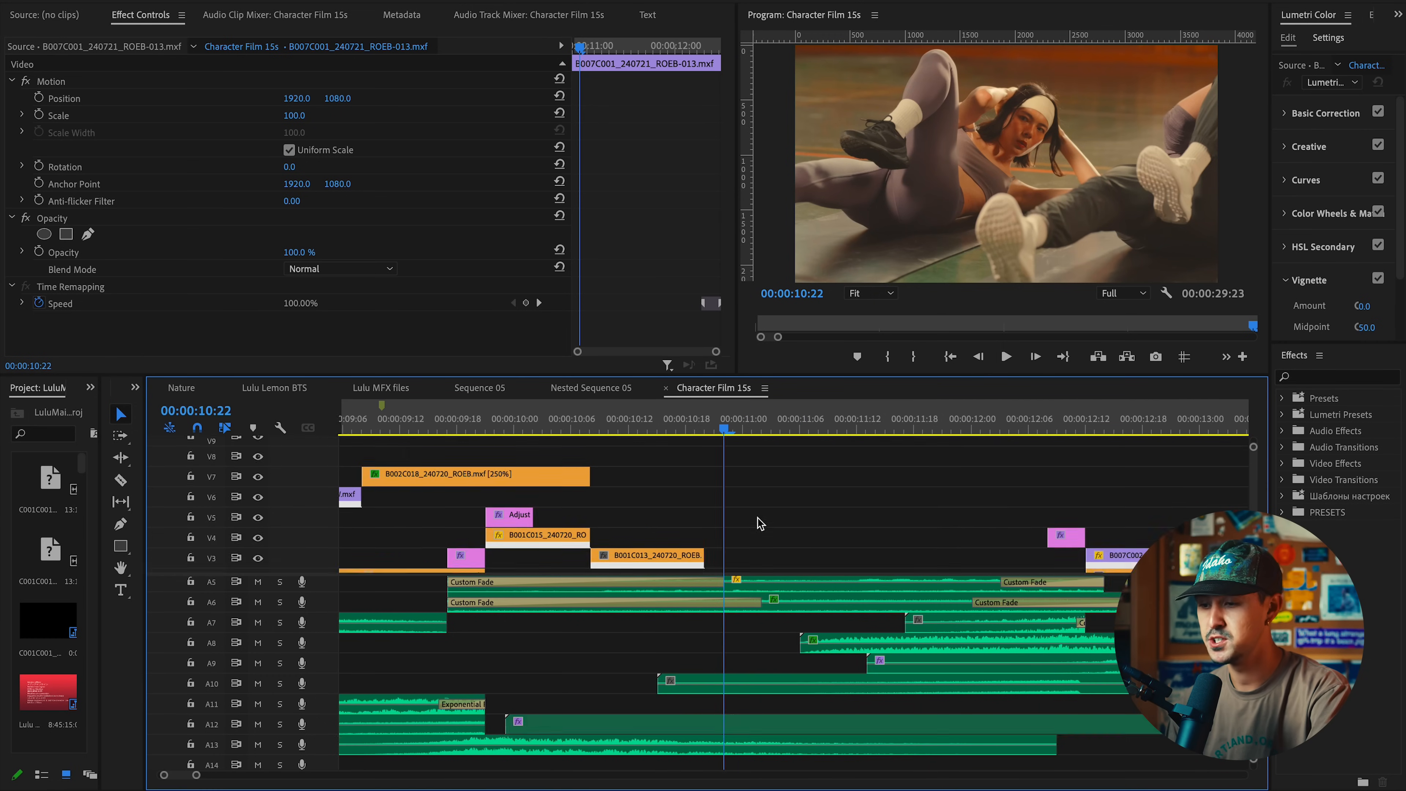
pyautogui.moveTo(813, 428); pyautogui.dragTo(605, 428)
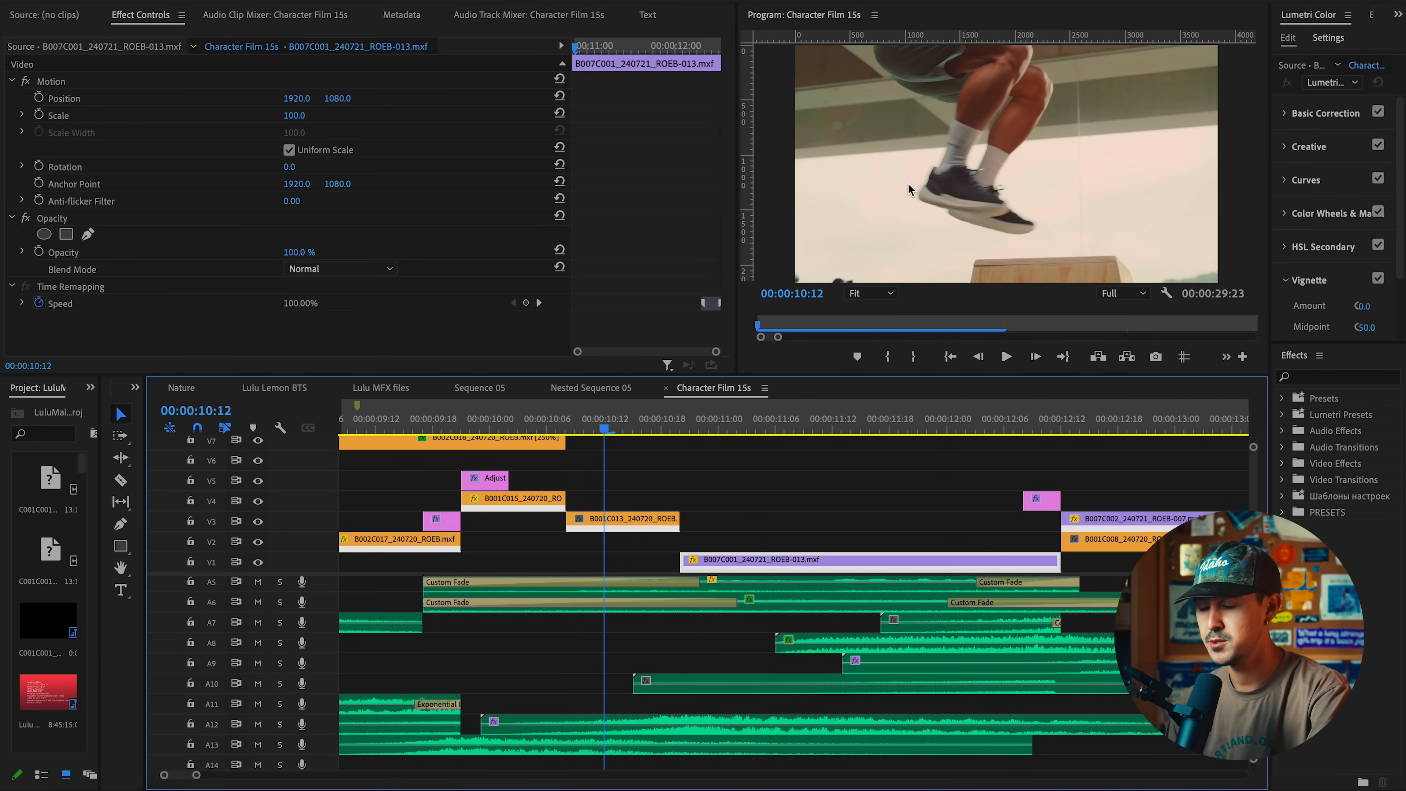
pyautogui.press('-')
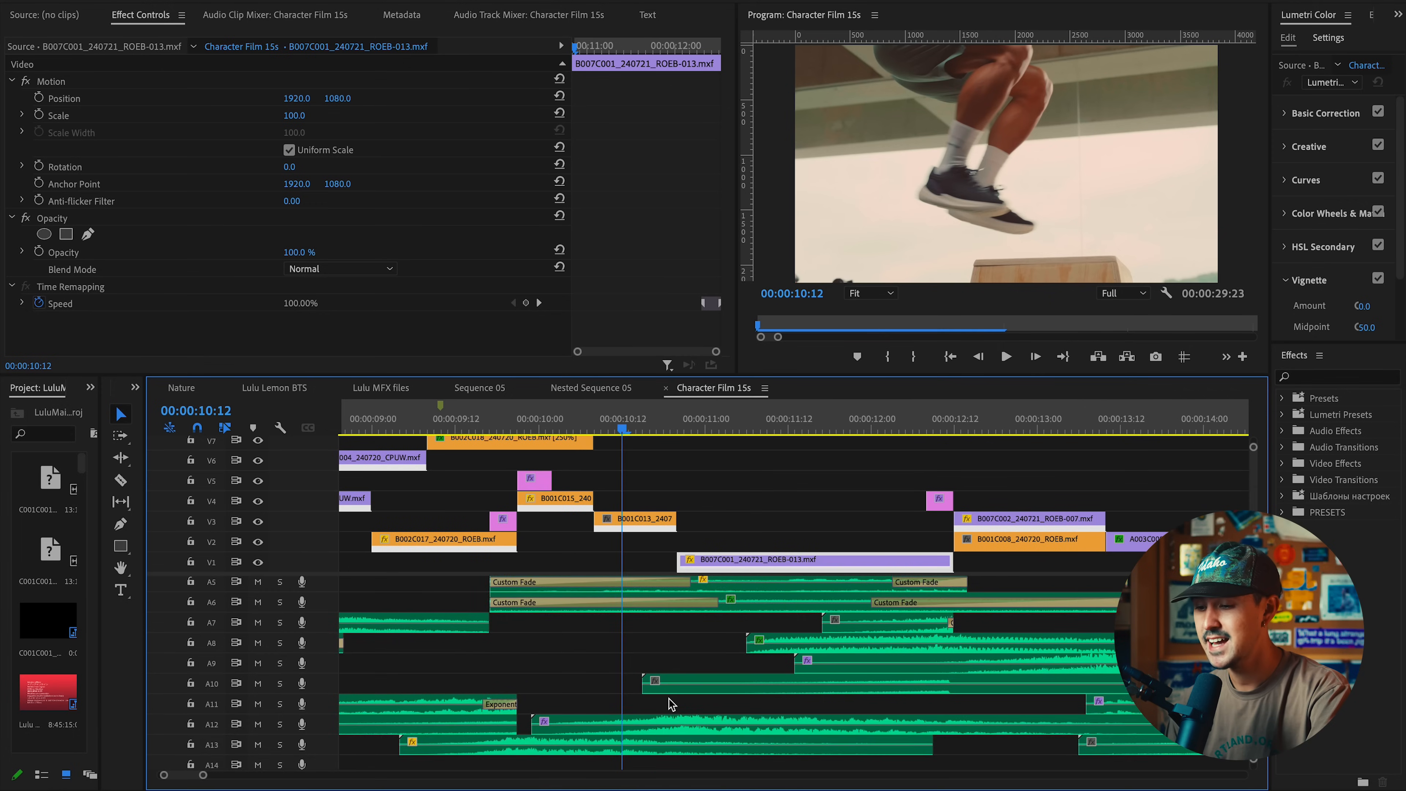
pyautogui.scroll(-3, 669, 698)
pyautogui.scroll(2, 669, 698)
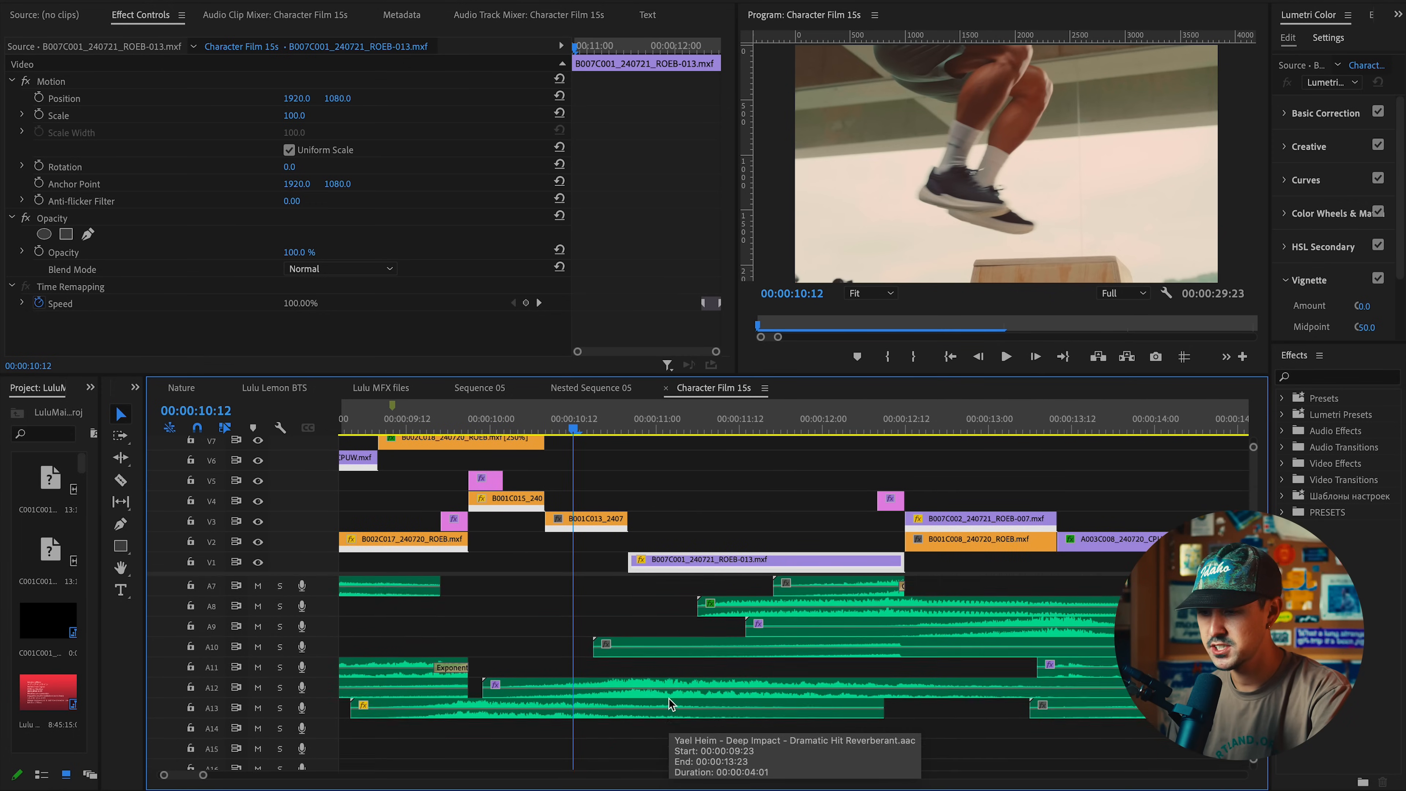
# Delete the Deep Impact - Dramatic Hit Reverberant clip on A12 and play the box-jump landing without it
pyautogui.click(646, 678)
pyautogui.press('Delete')
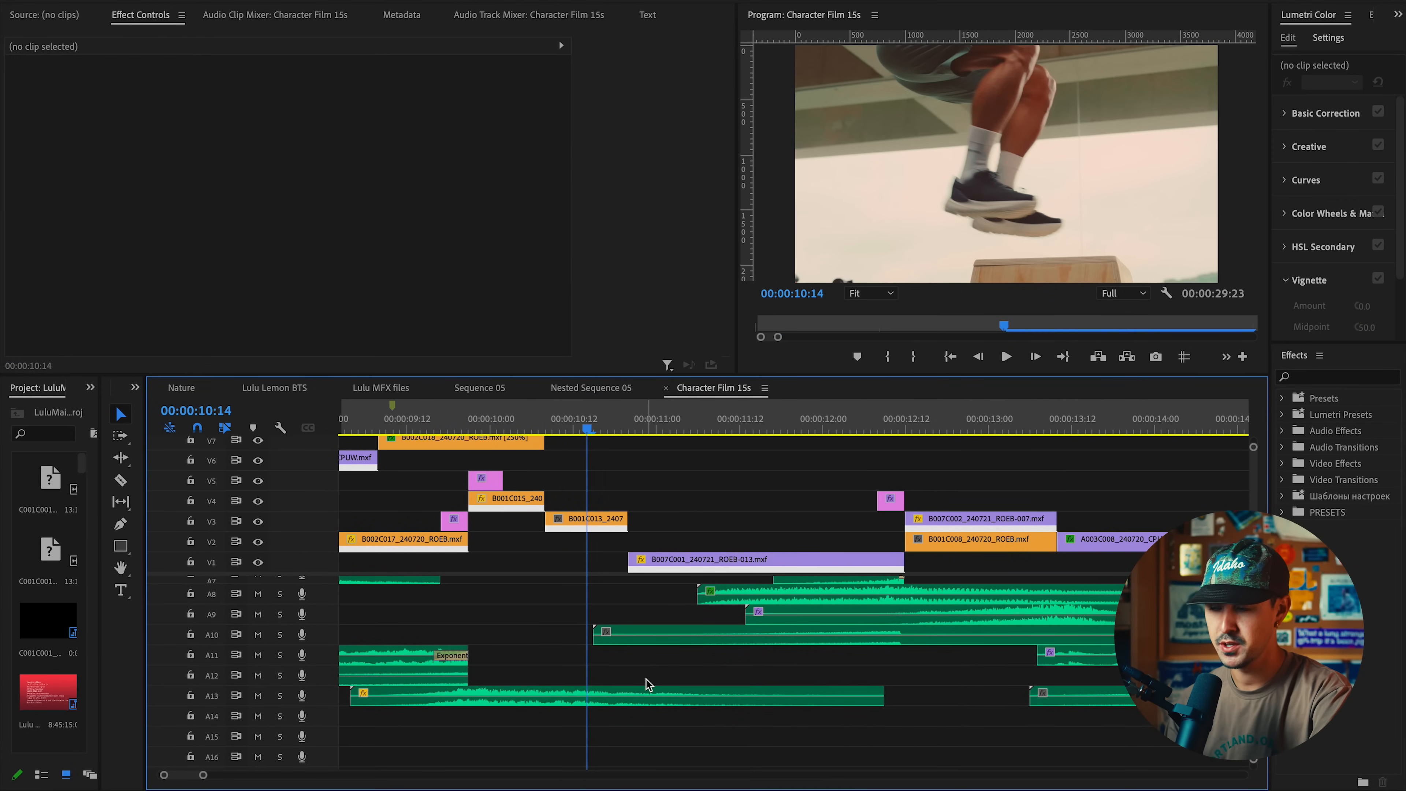
pyautogui.press('space')
pyautogui.press('space')
pyautogui.click(567, 418)
pyautogui.press('space')
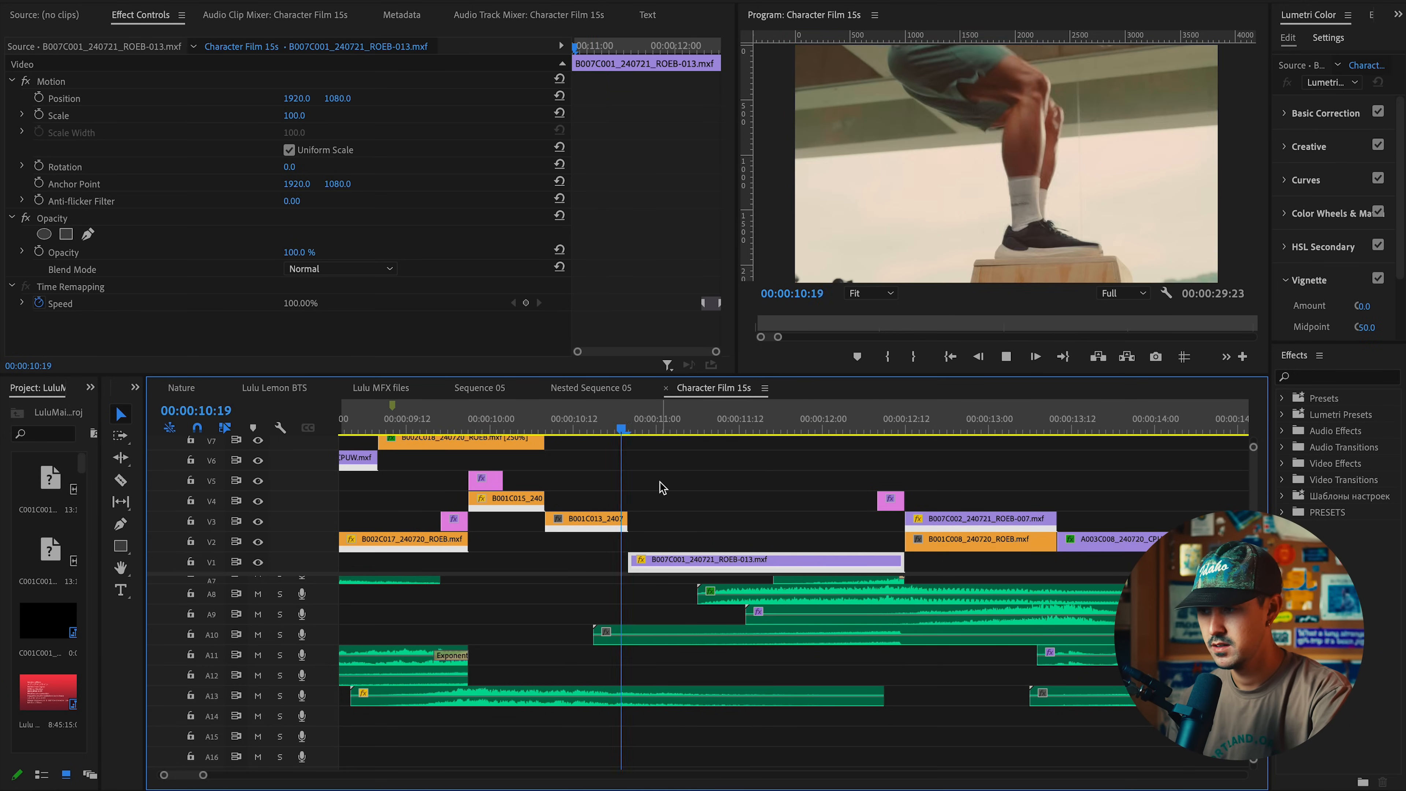
pyautogui.press('space')
# Undo the deletion of the A12 impact clip and replay the box jump into the floor workout shot
pyautogui.hotkey('ctrl', 'z')
pyautogui.click(573, 424)
pyautogui.press('space')
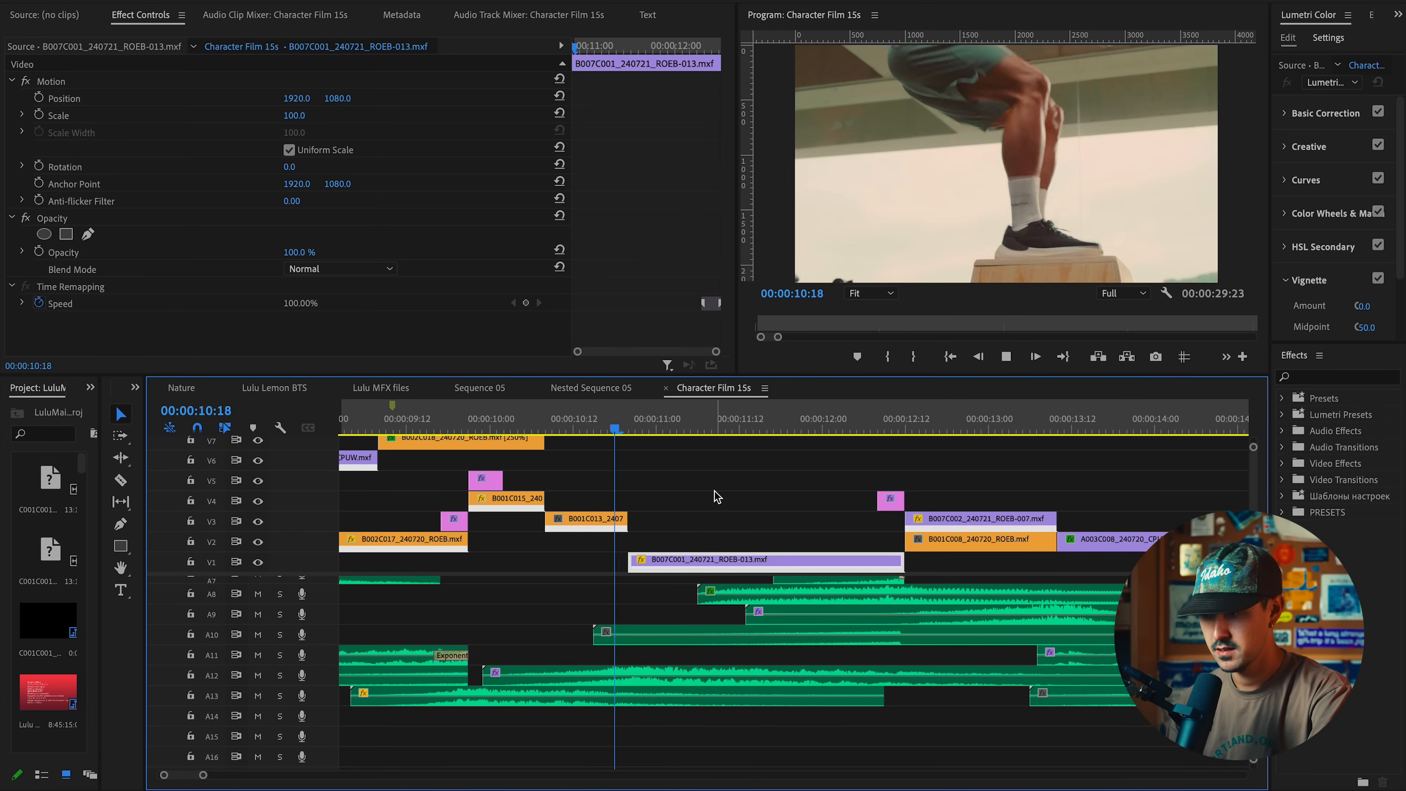
pyautogui.click(589, 424)
pyautogui.press('space')
pyautogui.press('space')
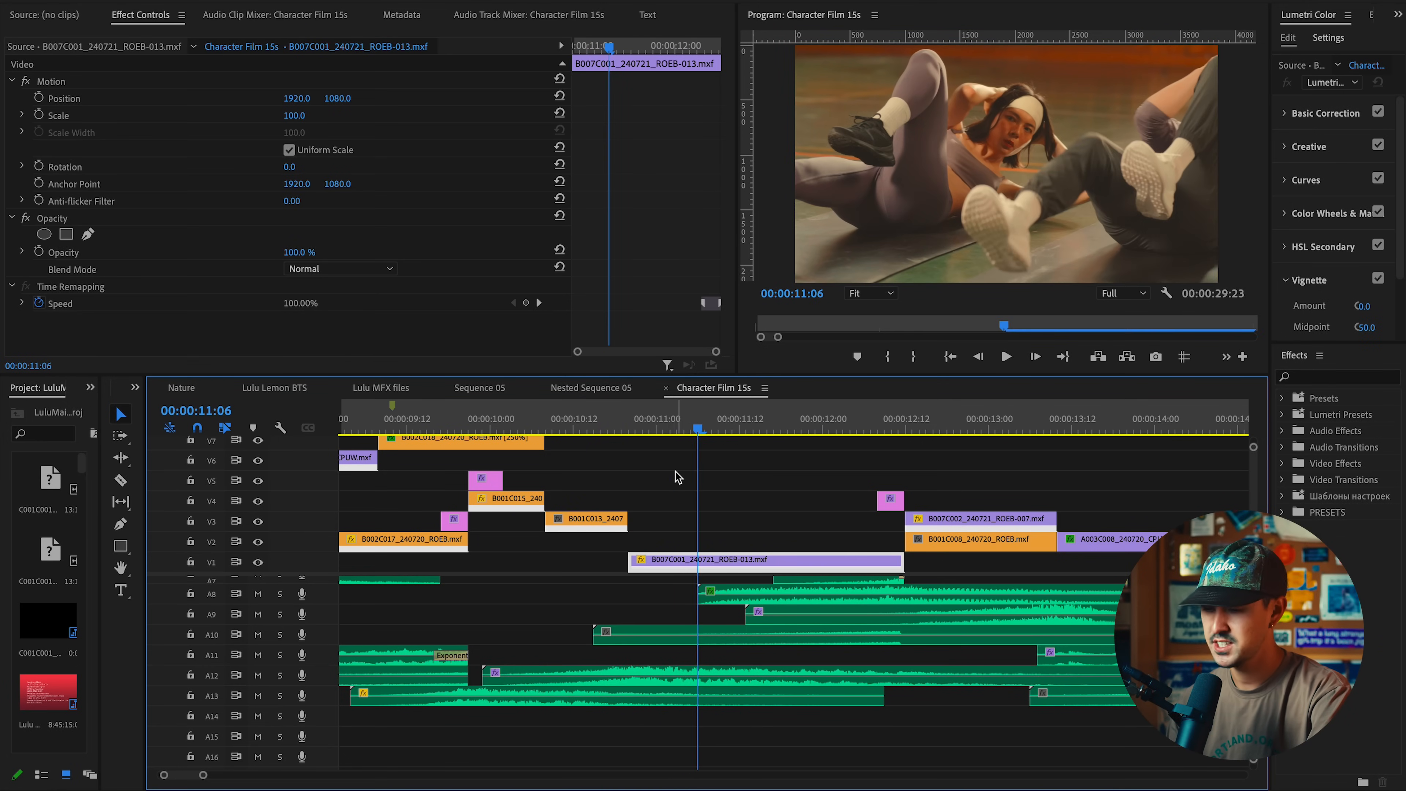
# Play the box jump again from 00:00:10:09 to 00:00:11:06 with all its impact layers
pyautogui.click(609, 424)
pyautogui.click(553, 423)
pyautogui.press('space')
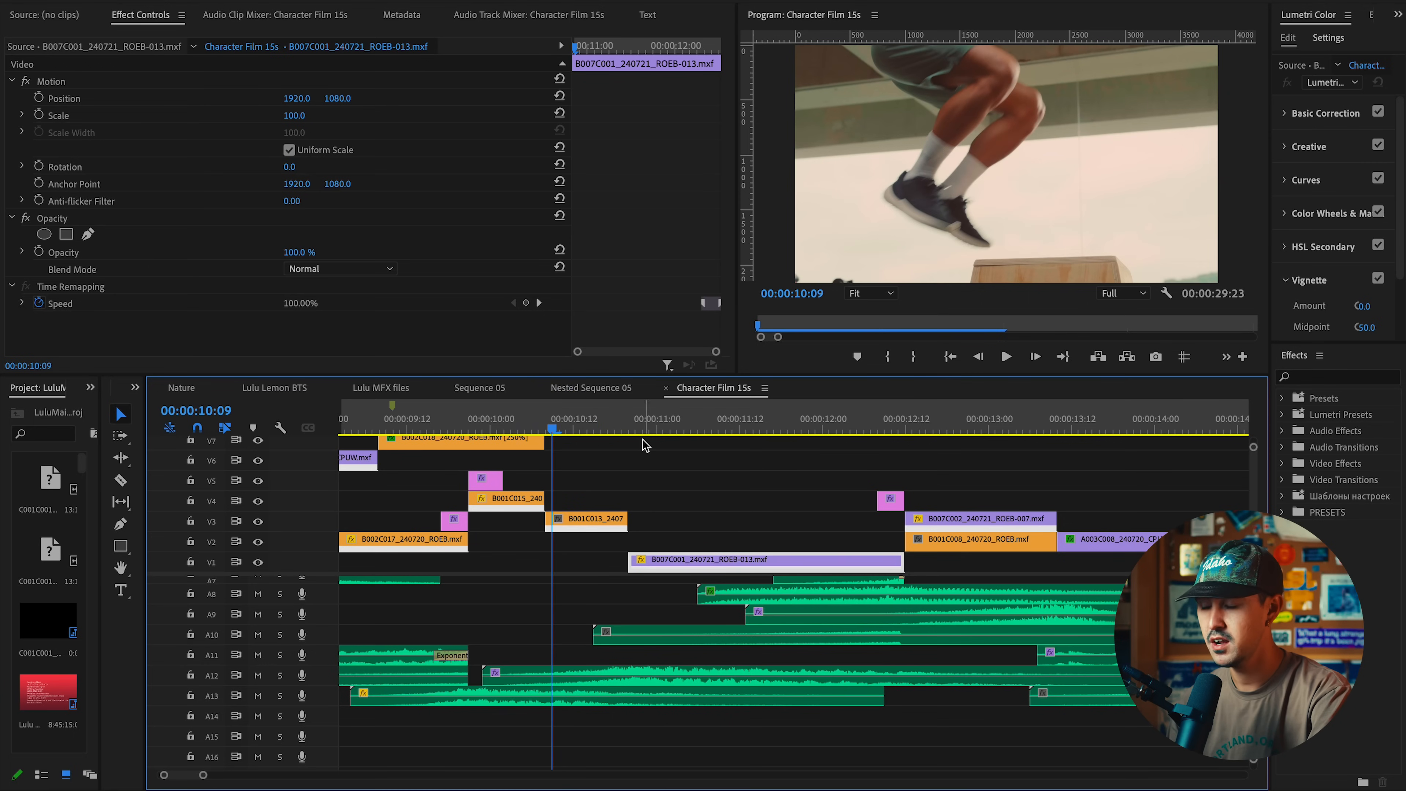
pyautogui.press('space')
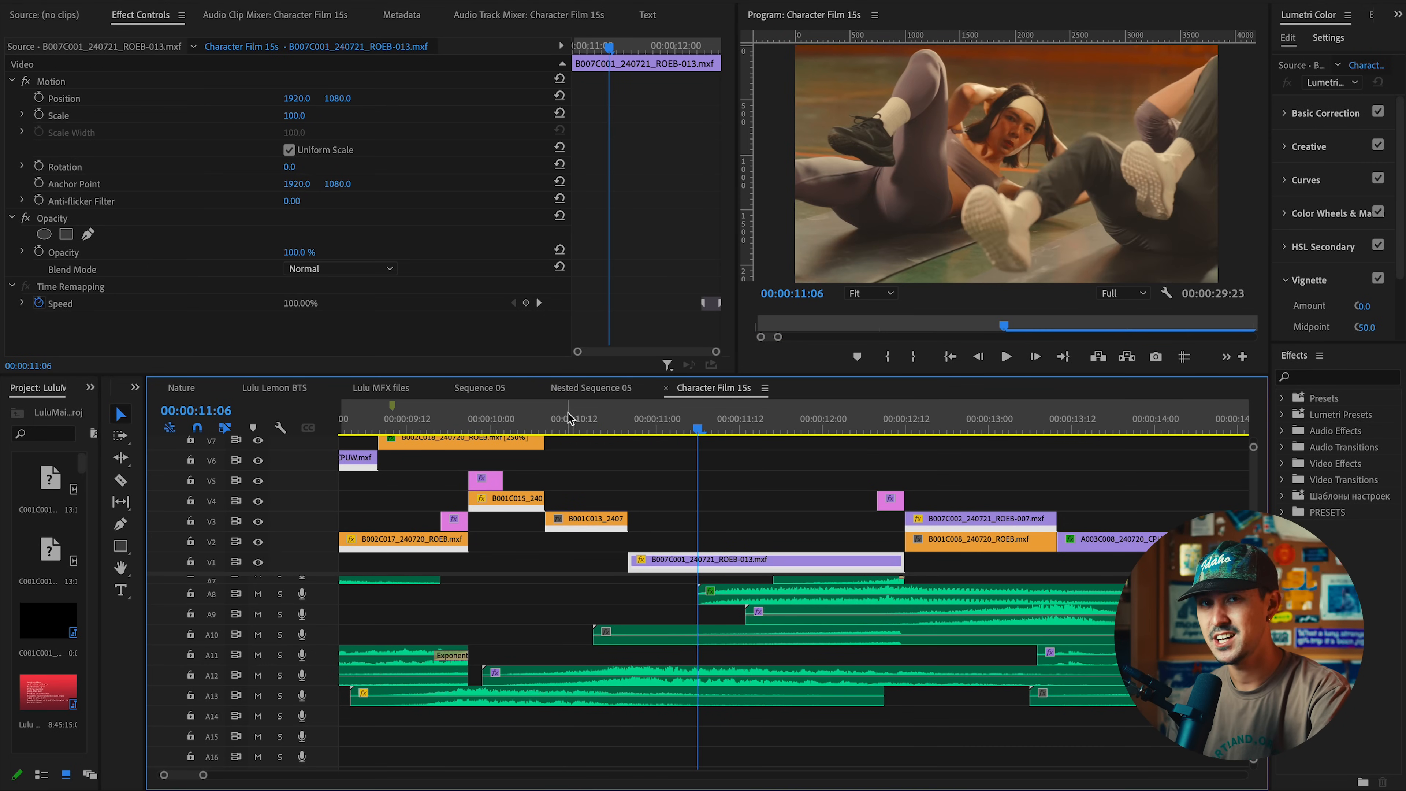
# Cue the box jump at 00:00:10:14 and play its landing into the floor workout shot
pyautogui.hscroll(2, 656, 501)
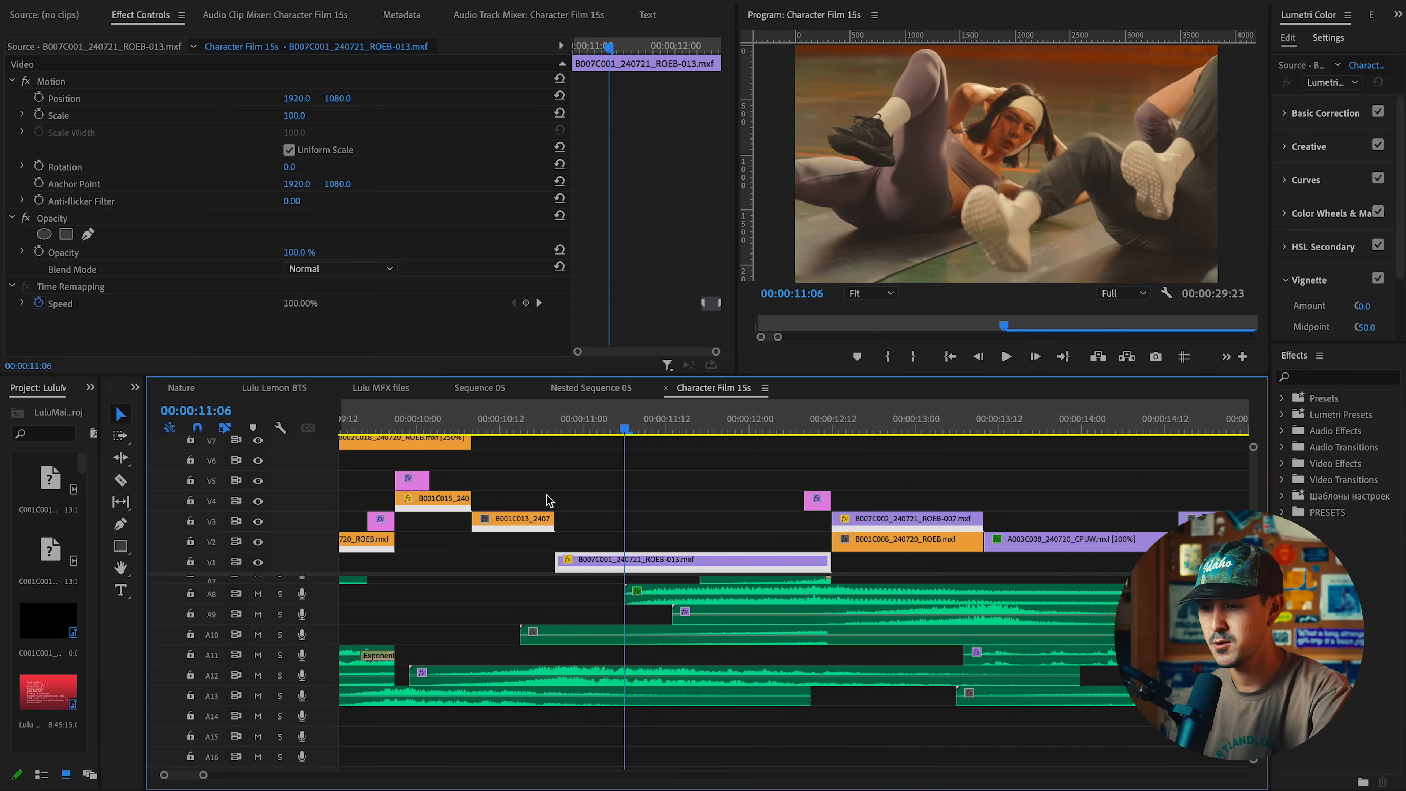
pyautogui.click(515, 434)
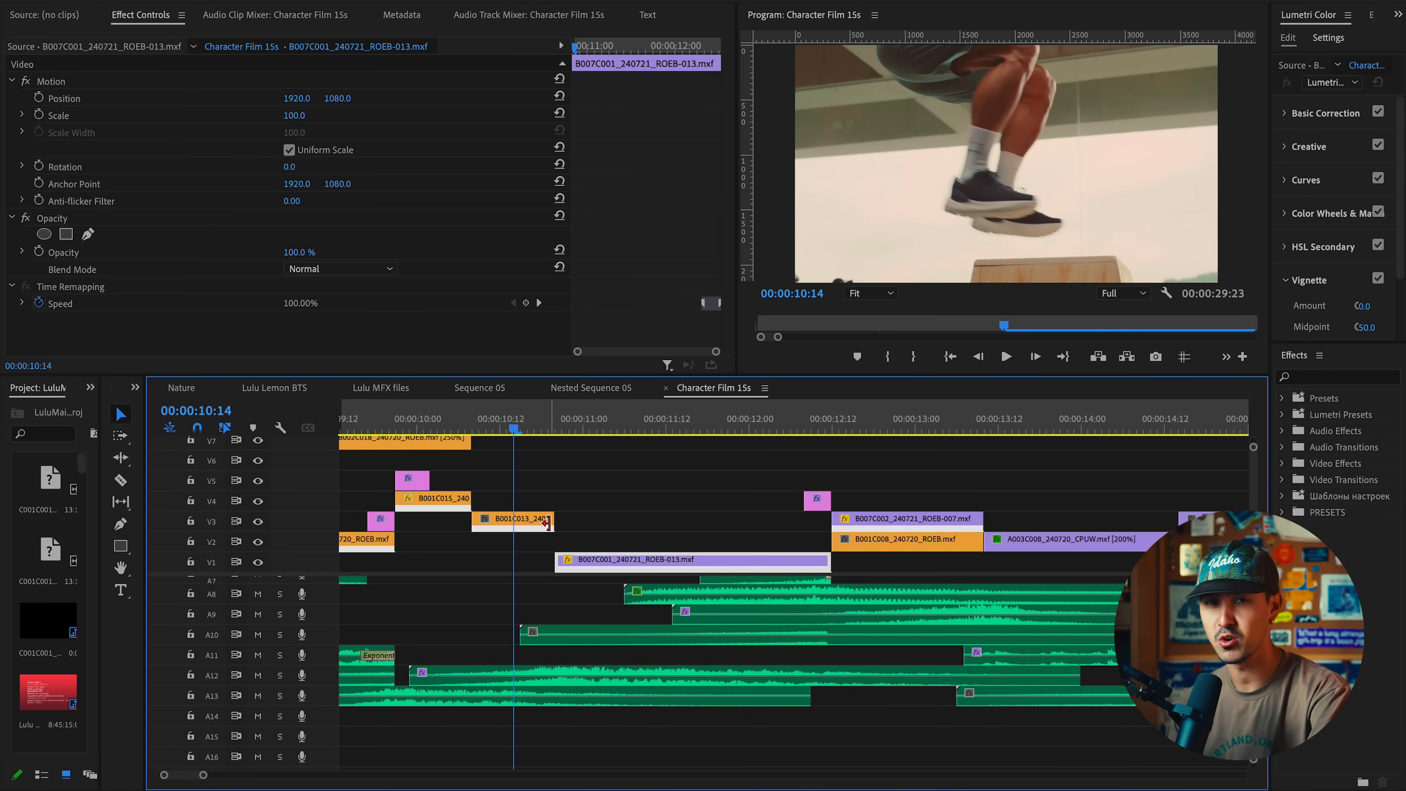
pyautogui.press('=')
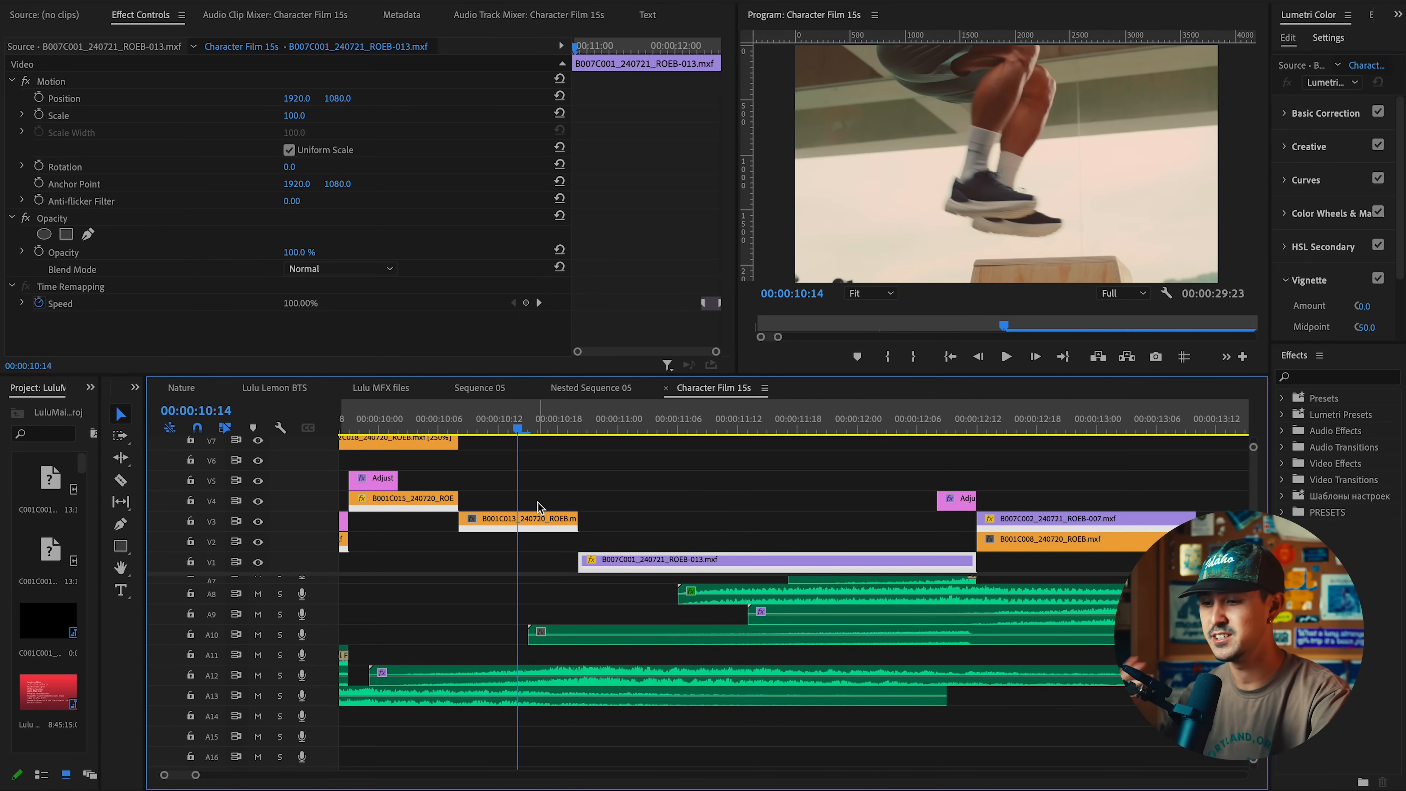
pyautogui.press('space')
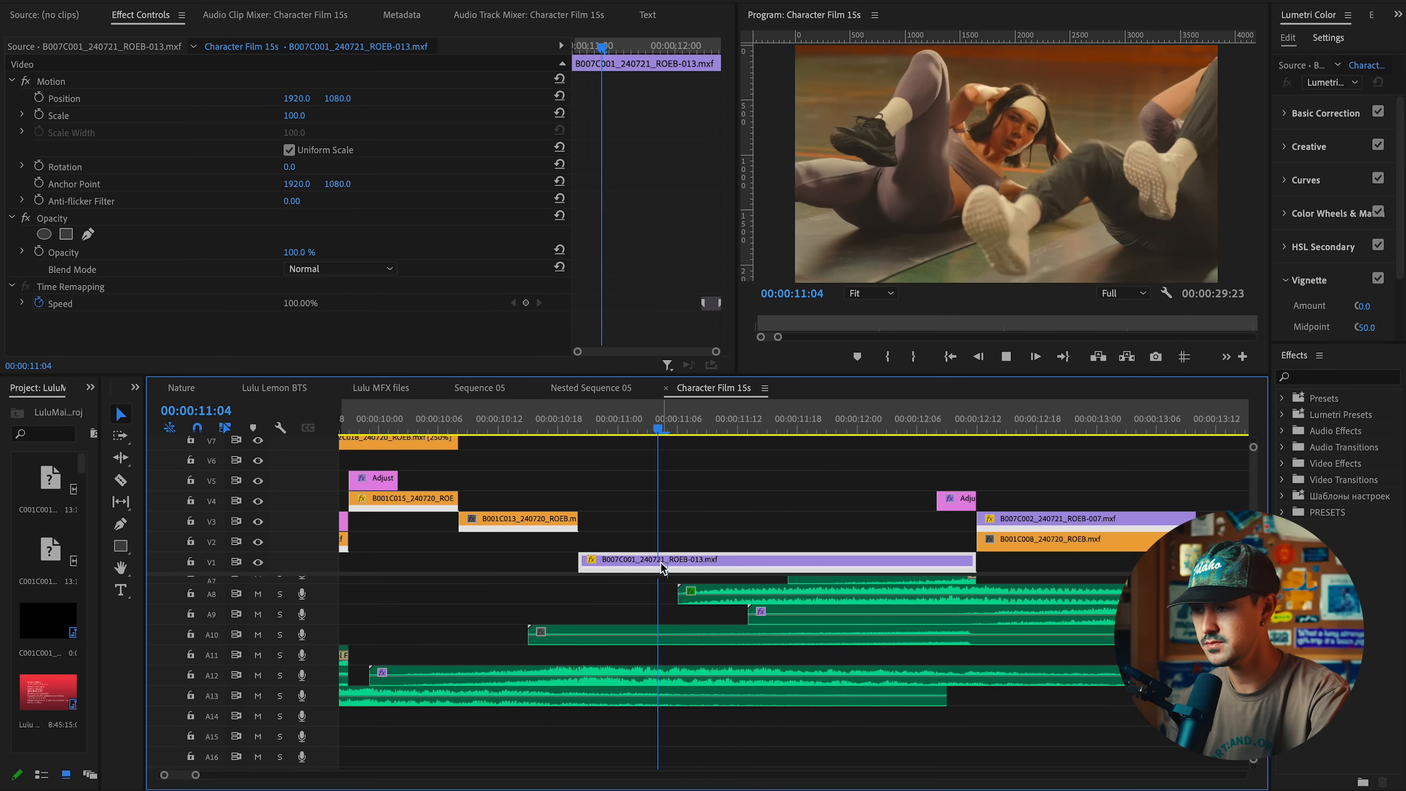
# Expand video track V1 to show the floor workout clip's speed ramp, and place the playhead at 00:00:12:02
pyautogui.press('-')
pyautogui.press('-')
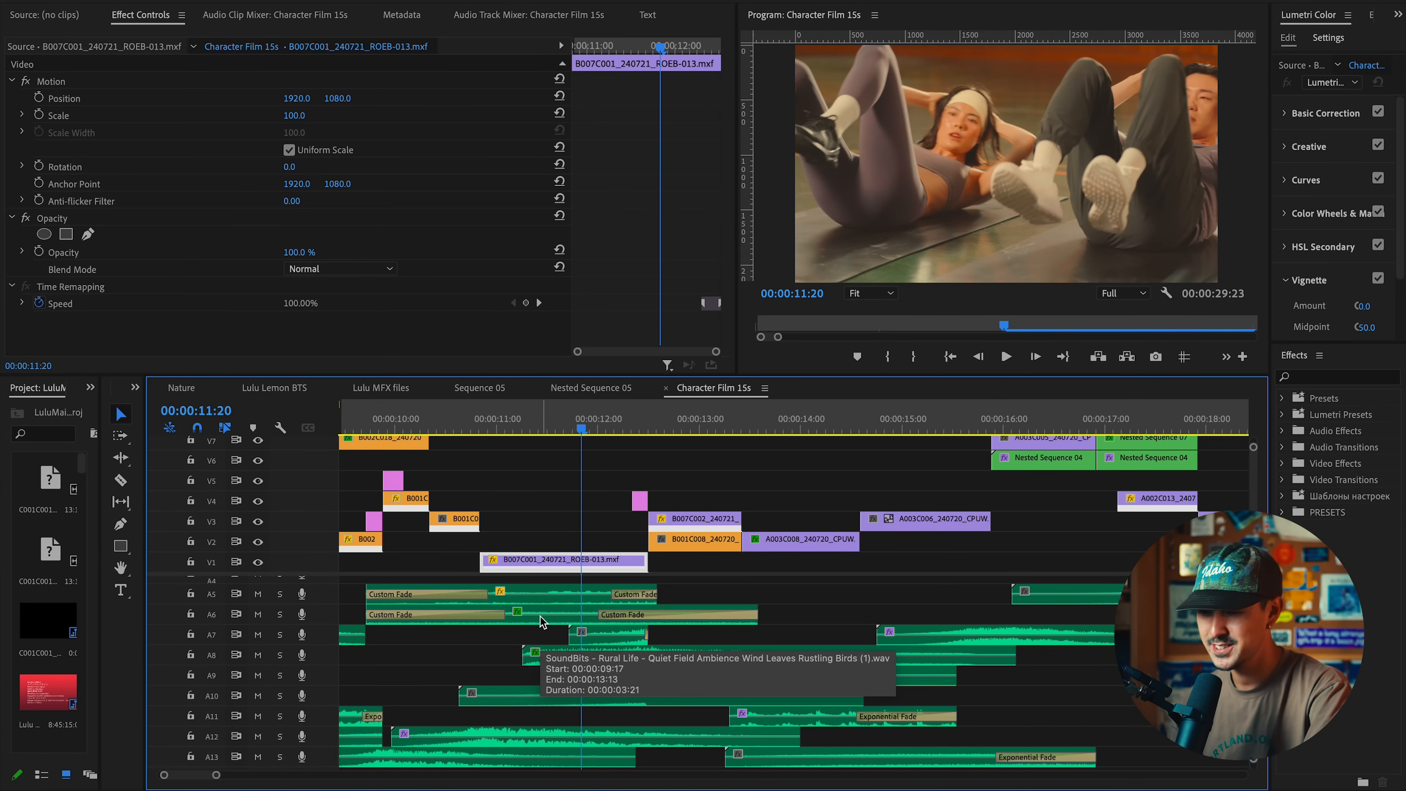
pyautogui.click(493, 425)
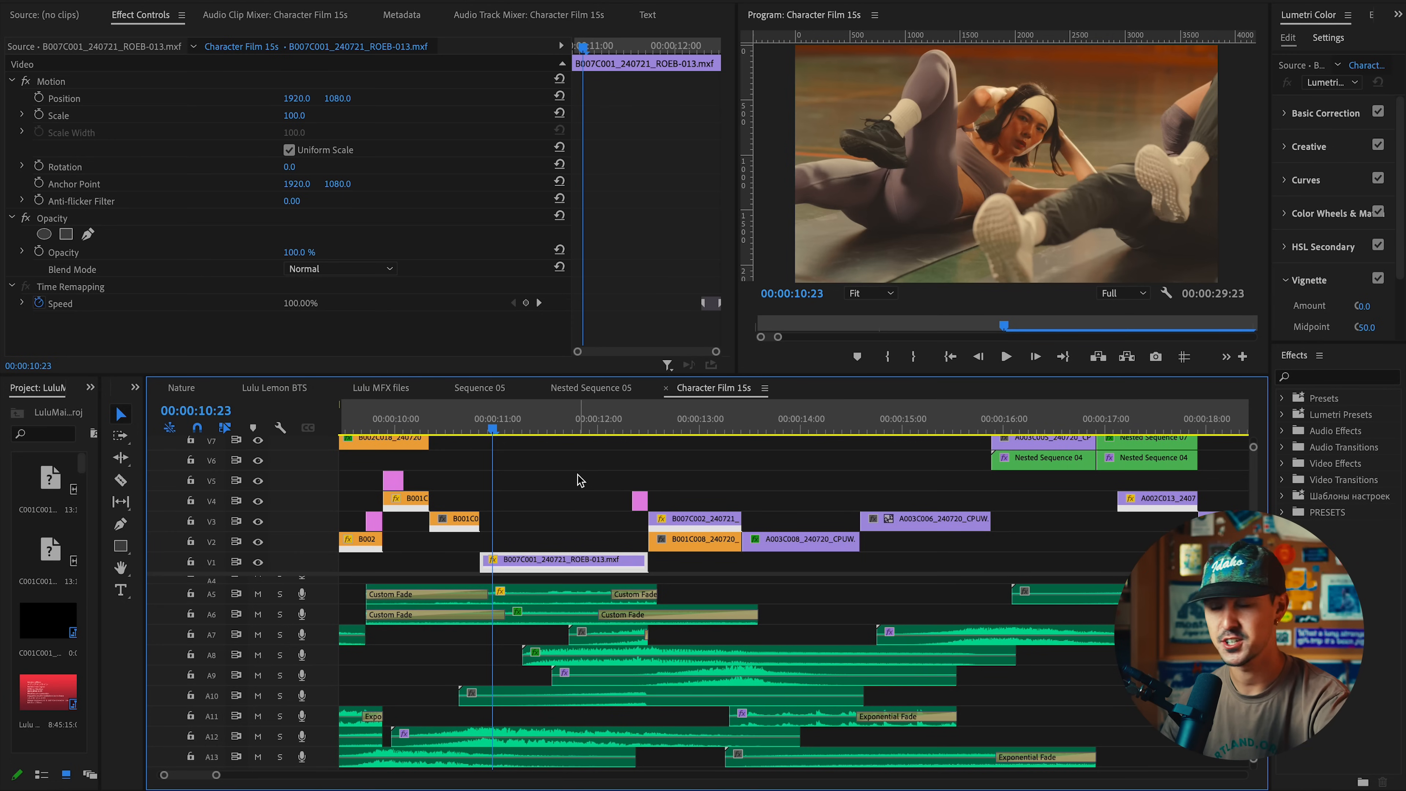
pyautogui.doubleClick(310, 568)
pyautogui.scroll(1, 554, 572)
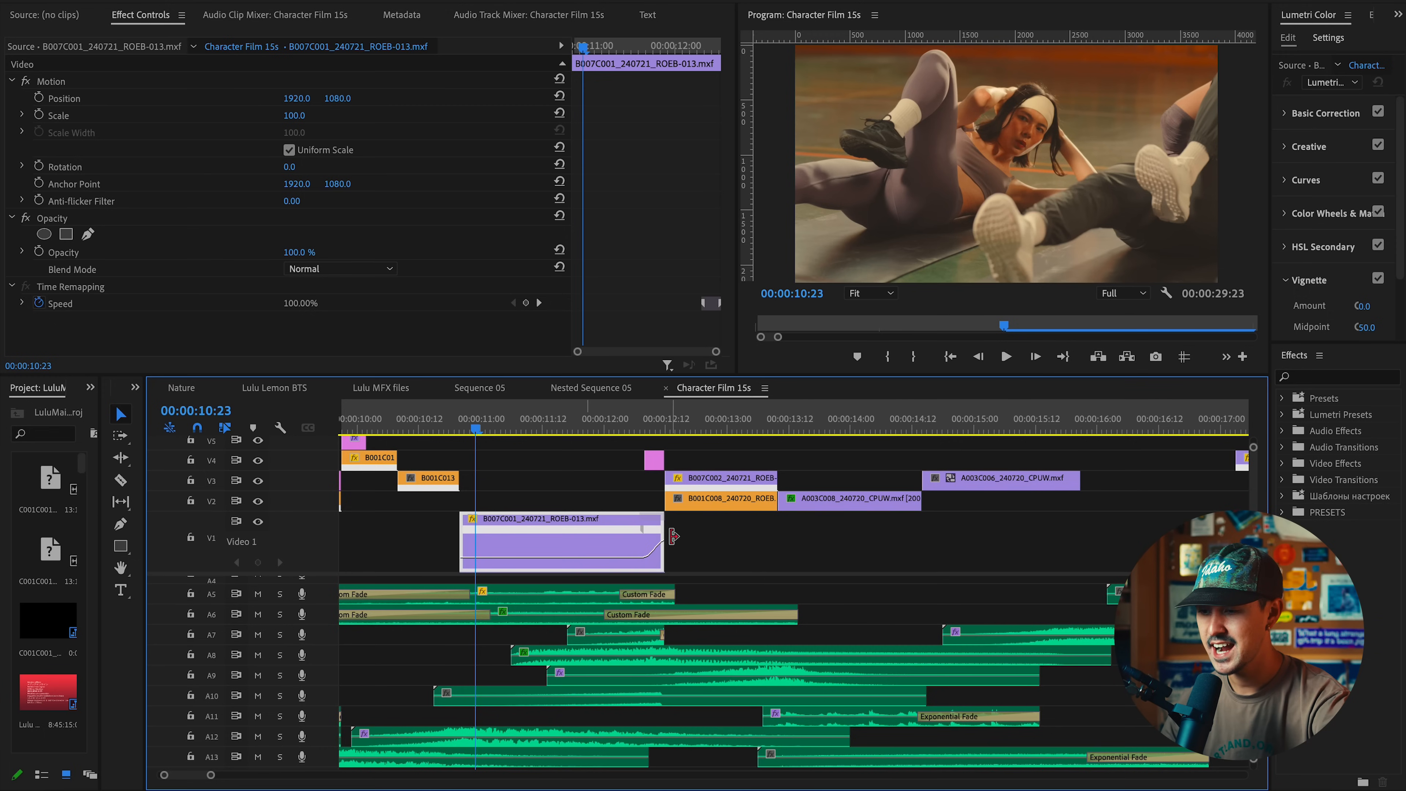
pyautogui.scroll(1, 671, 537)
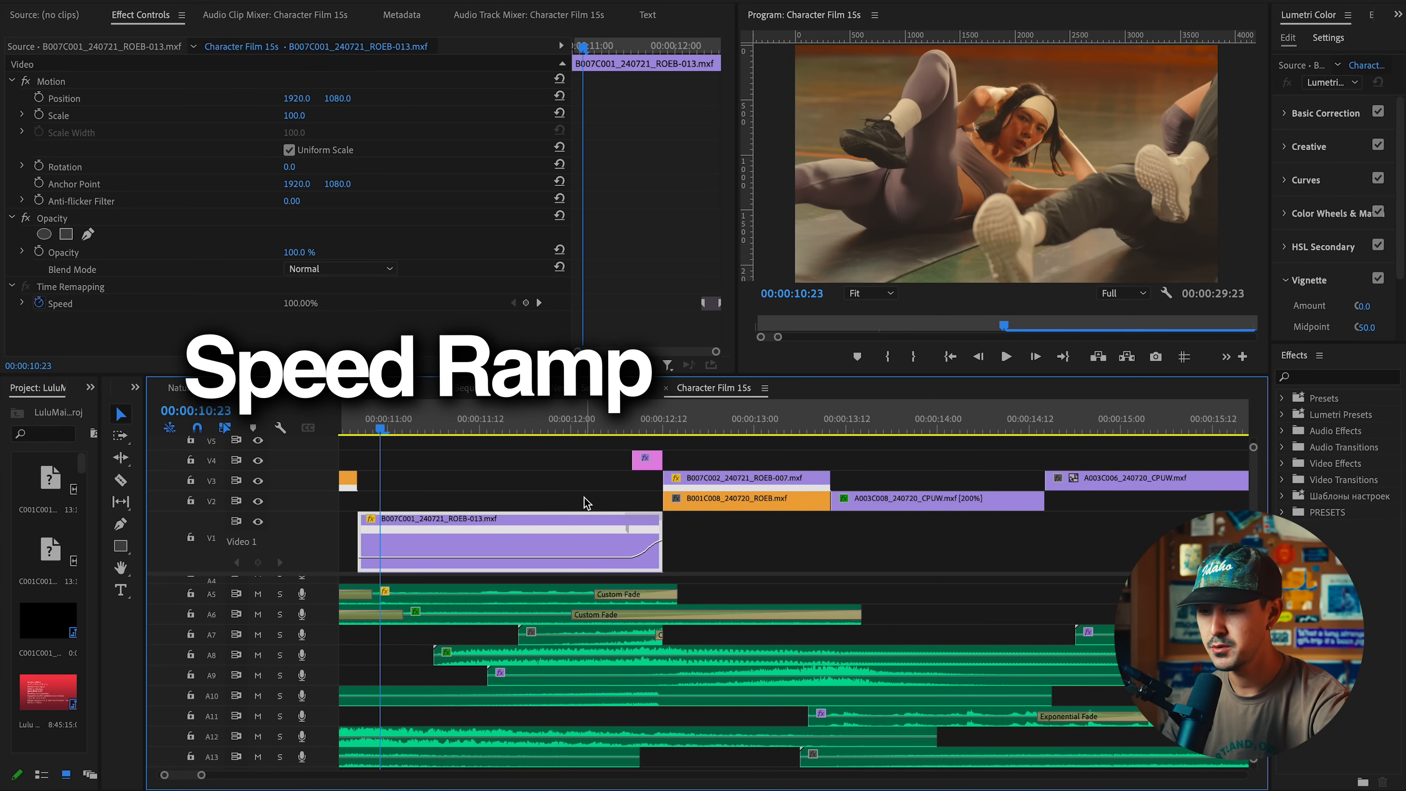
pyautogui.click(588, 424)
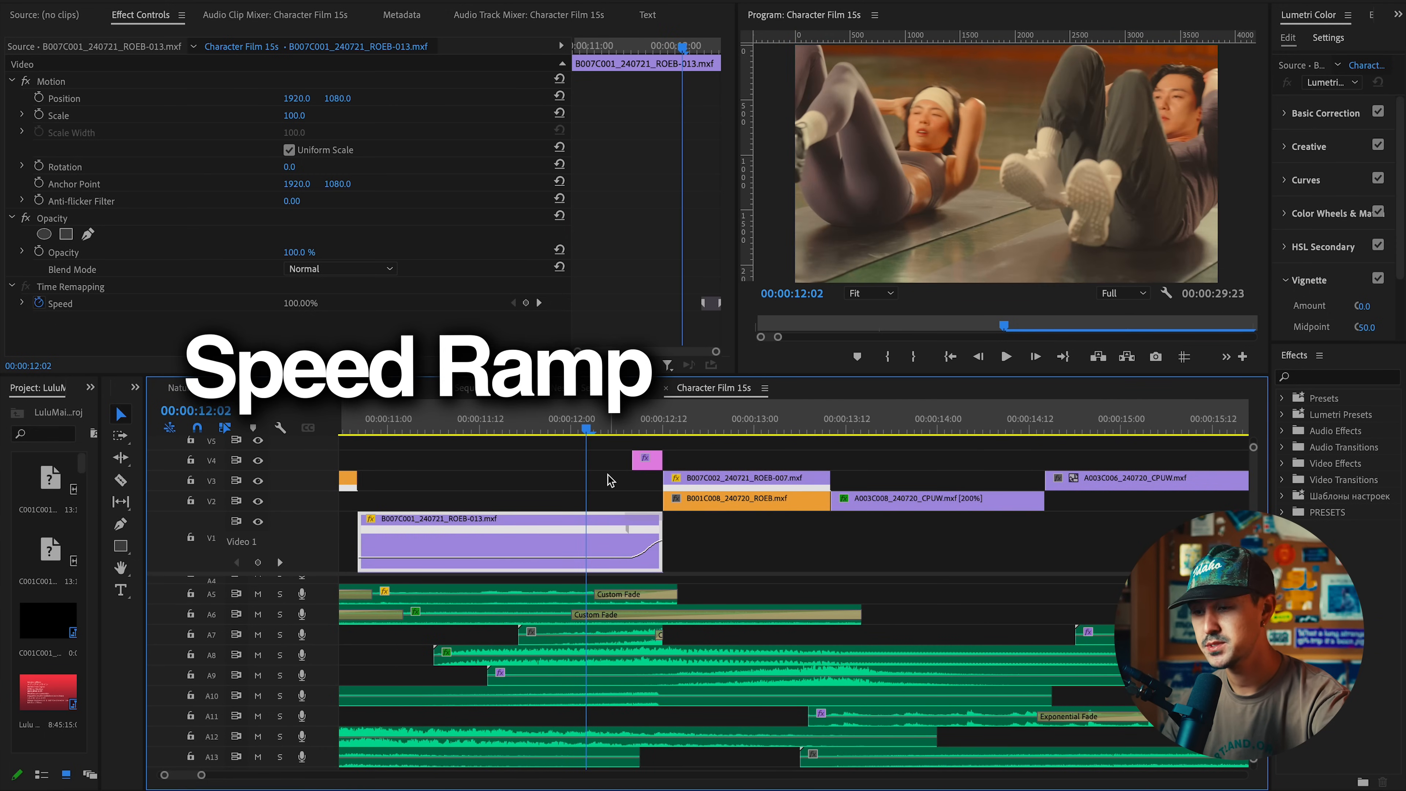
# Extend the end of the floor workout clip on V1 past the cut to expose its speed ramp, and trim it back
pyautogui.rightClick(629, 522)
pyautogui.press('Escape')
pyautogui.scroll(1, 631, 524)
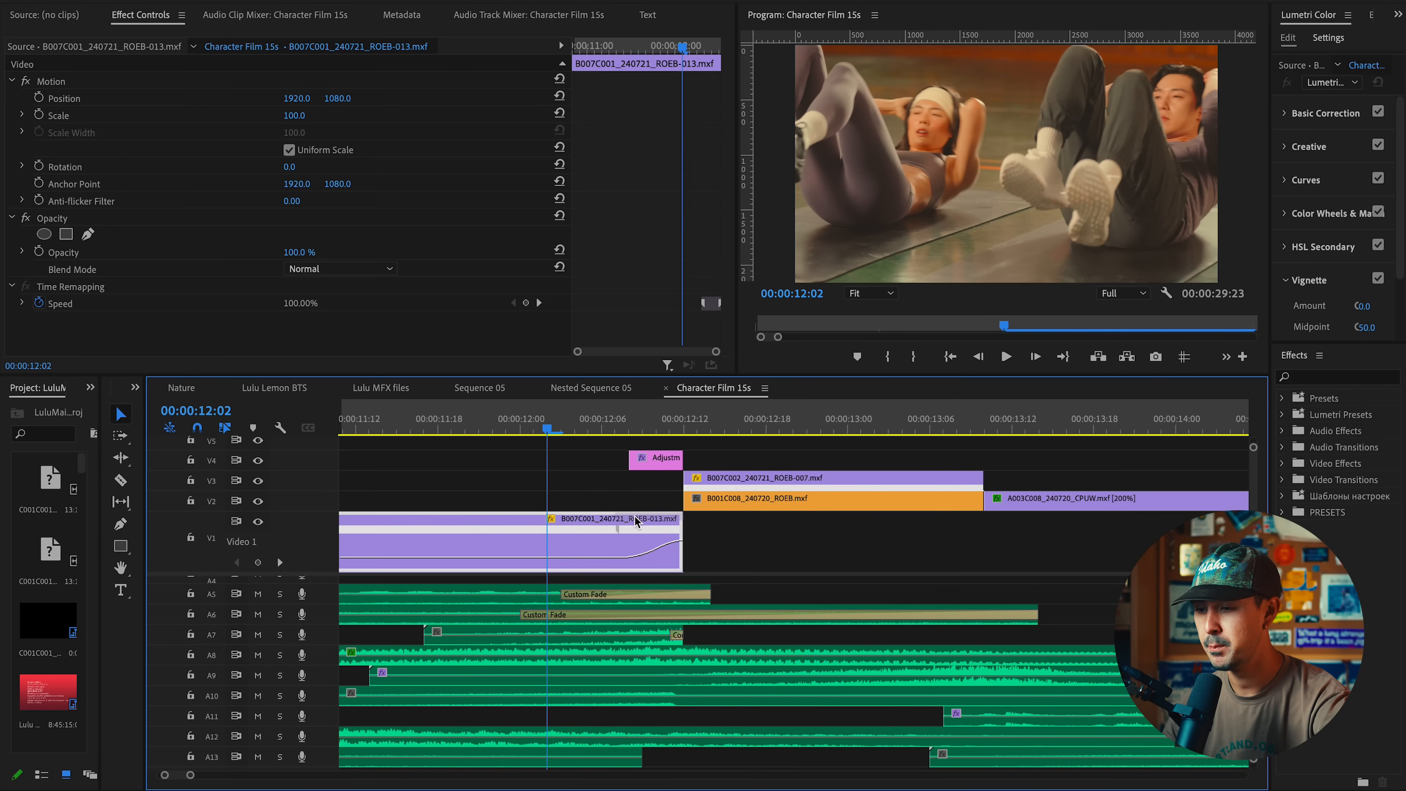
pyautogui.moveTo(693, 530); pyautogui.dragTo(777, 533)
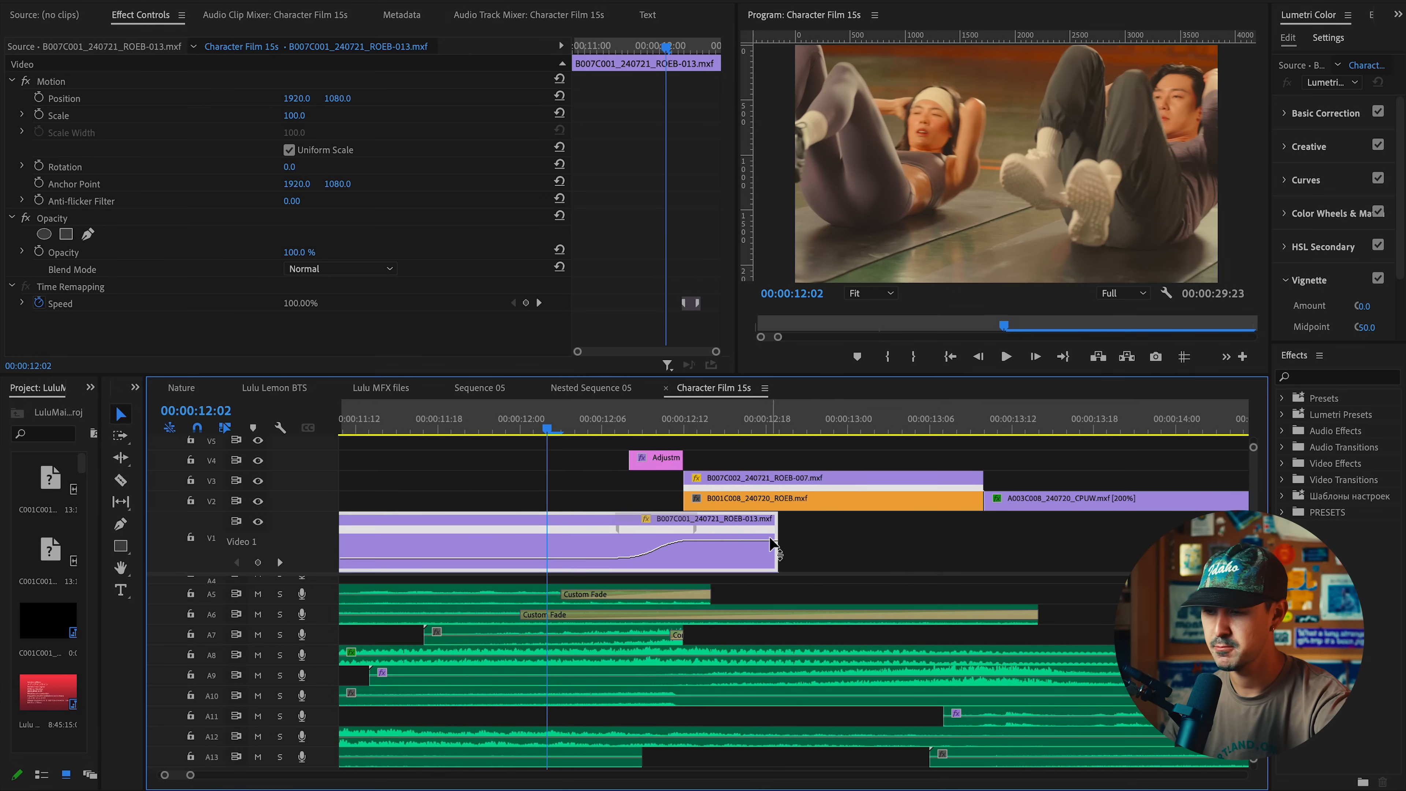
pyautogui.moveTo(776, 533); pyautogui.dragTo(683, 533)
# Move the playhead to the cut at 00:00:12:12 and inspect the RSMB effect on the V4 adjustment layer
pyautogui.scroll(3, 624, 503)
pyautogui.moveTo(611, 432); pyautogui.dragTo(690, 436)
pyautogui.press('Down')
pyautogui.click(684, 460)
pyautogui.scroll(-2, 630, 255)
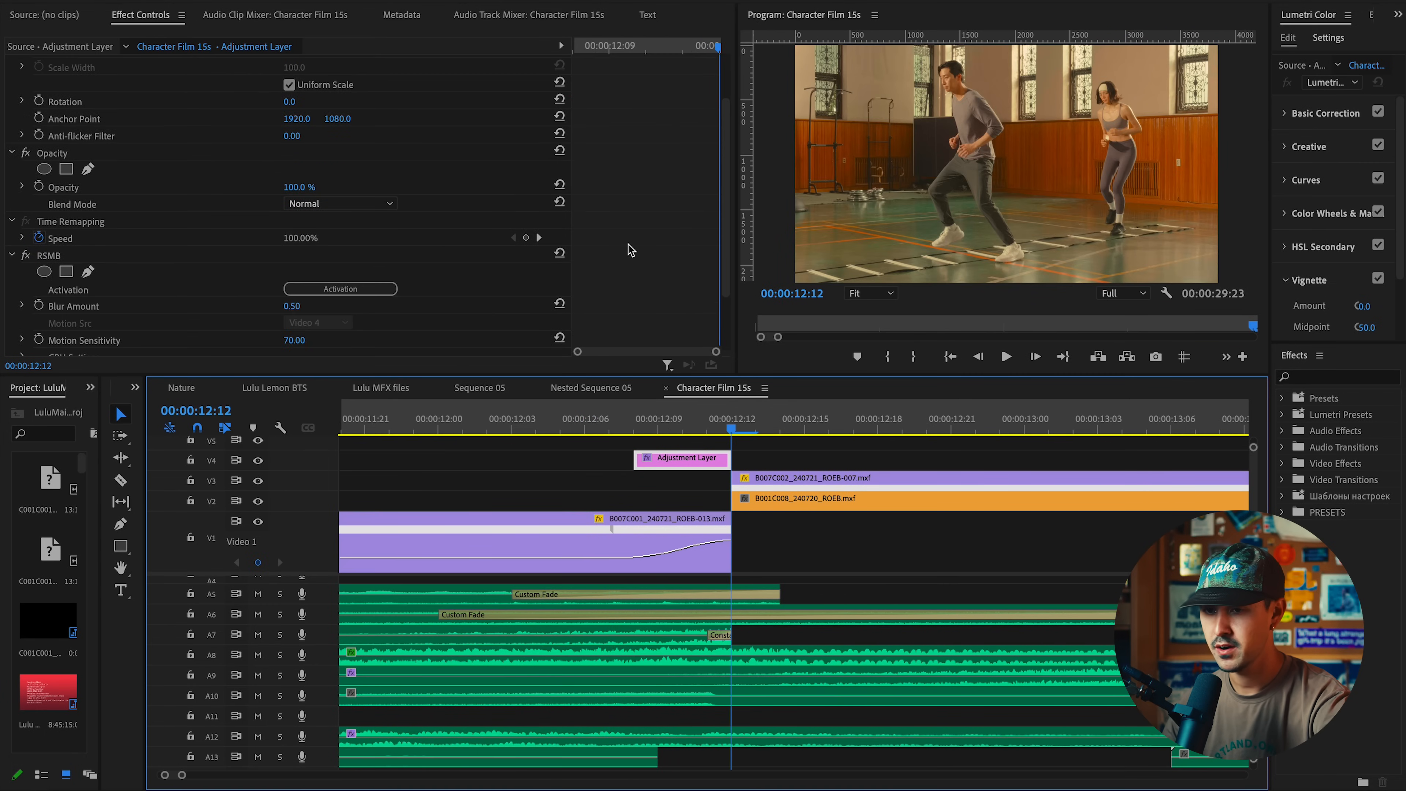
pyautogui.click(105, 263)
pyautogui.click(119, 254)
# Play the end of the speed-ramped floor workout clip from 00:00:12:07 and step back to 00:00:12:01
pyautogui.click(618, 433)
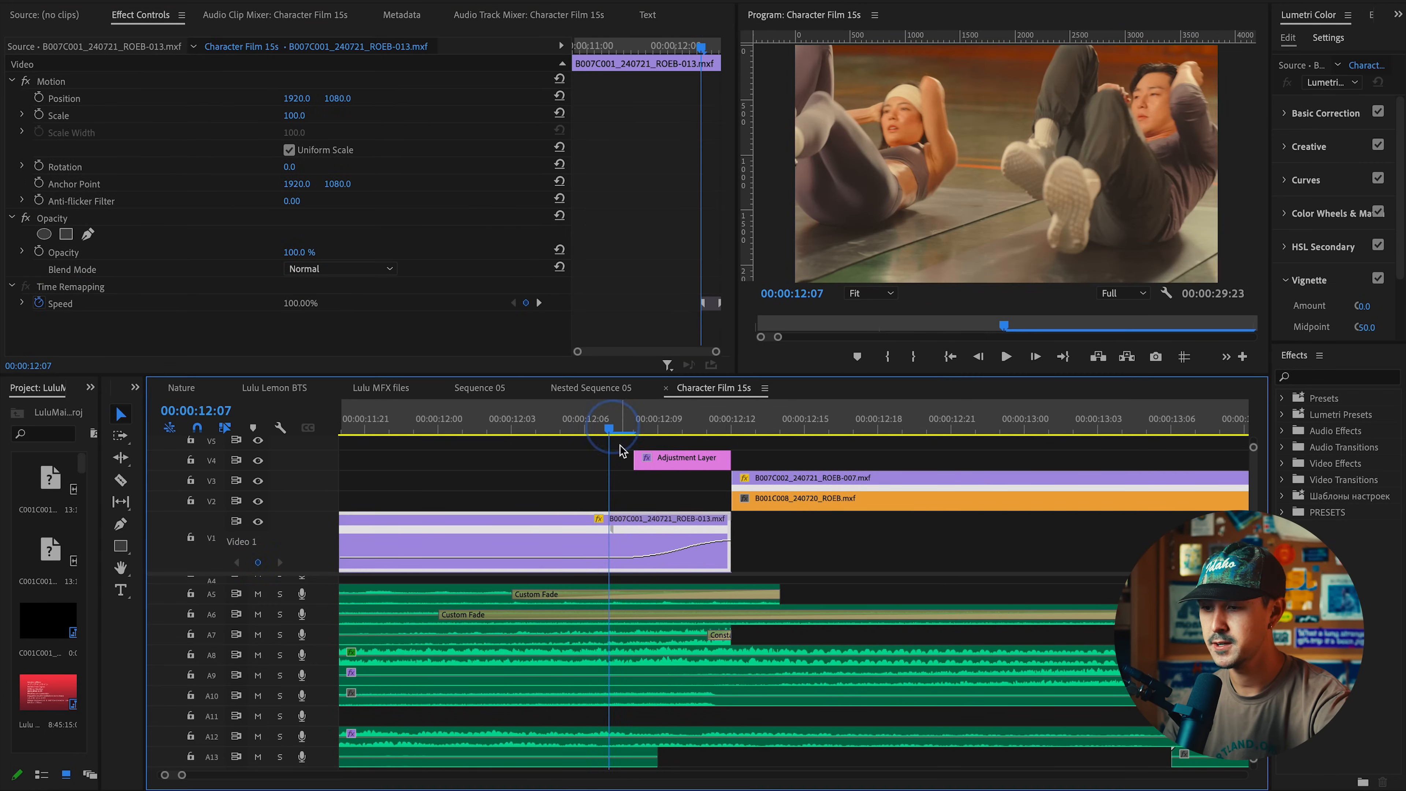
pyautogui.scroll(-3, 693, 589)
pyautogui.press('space')
pyautogui.hotkey('shift', 'Left')
pyautogui.hotkey('shift', 'Left')
pyautogui.hotkey('shift', 'Left')
pyautogui.press('space')
pyautogui.hotkey('shift', 'Left')
pyautogui.hotkey('shift', 'Left')
pyautogui.hotkey('shift', 'Left')
pyautogui.hotkey('shift', 'Left')
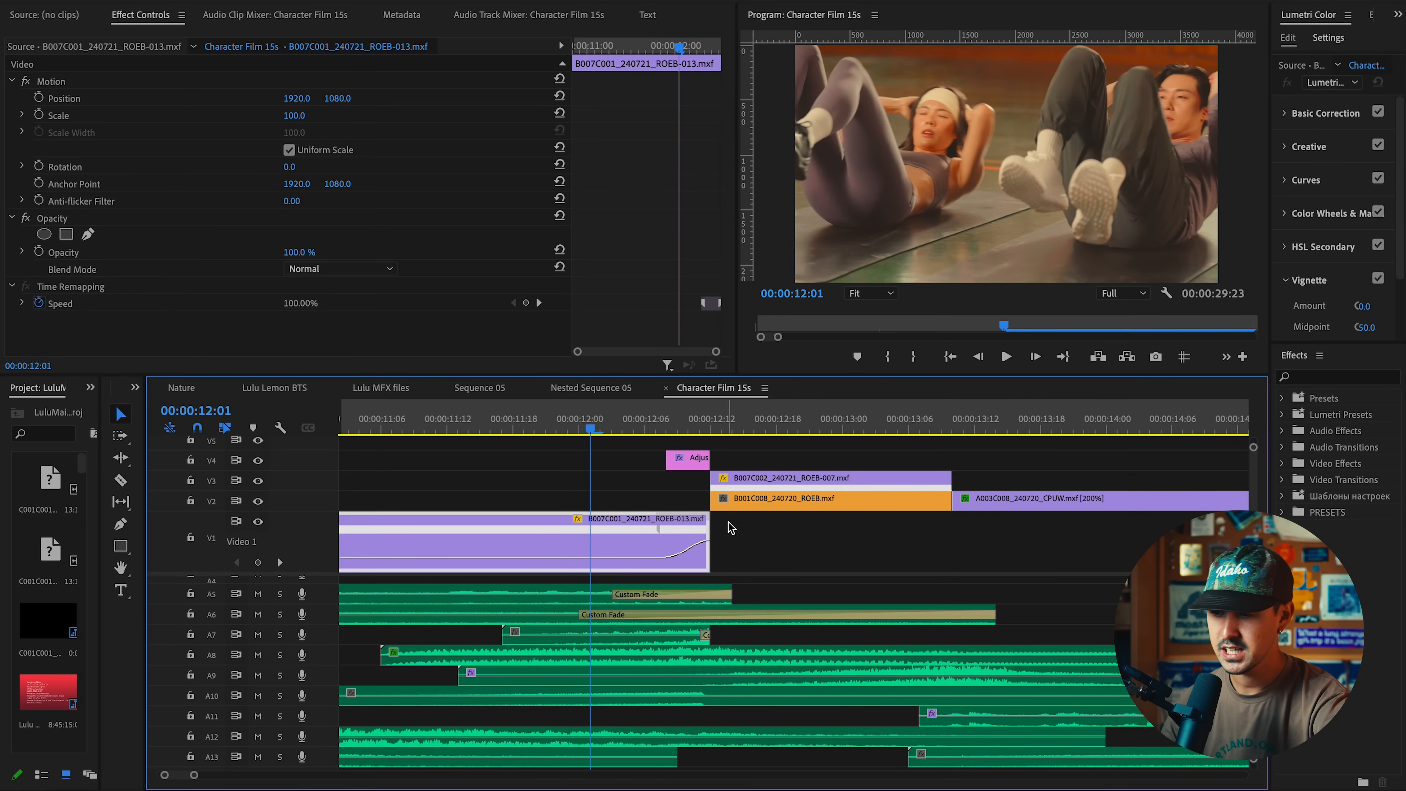
# Examine the Whoosh Windy The End clip on A7 and the surrounding audio layers under the speed ramp
pyautogui.scroll(-1, 748, 521)
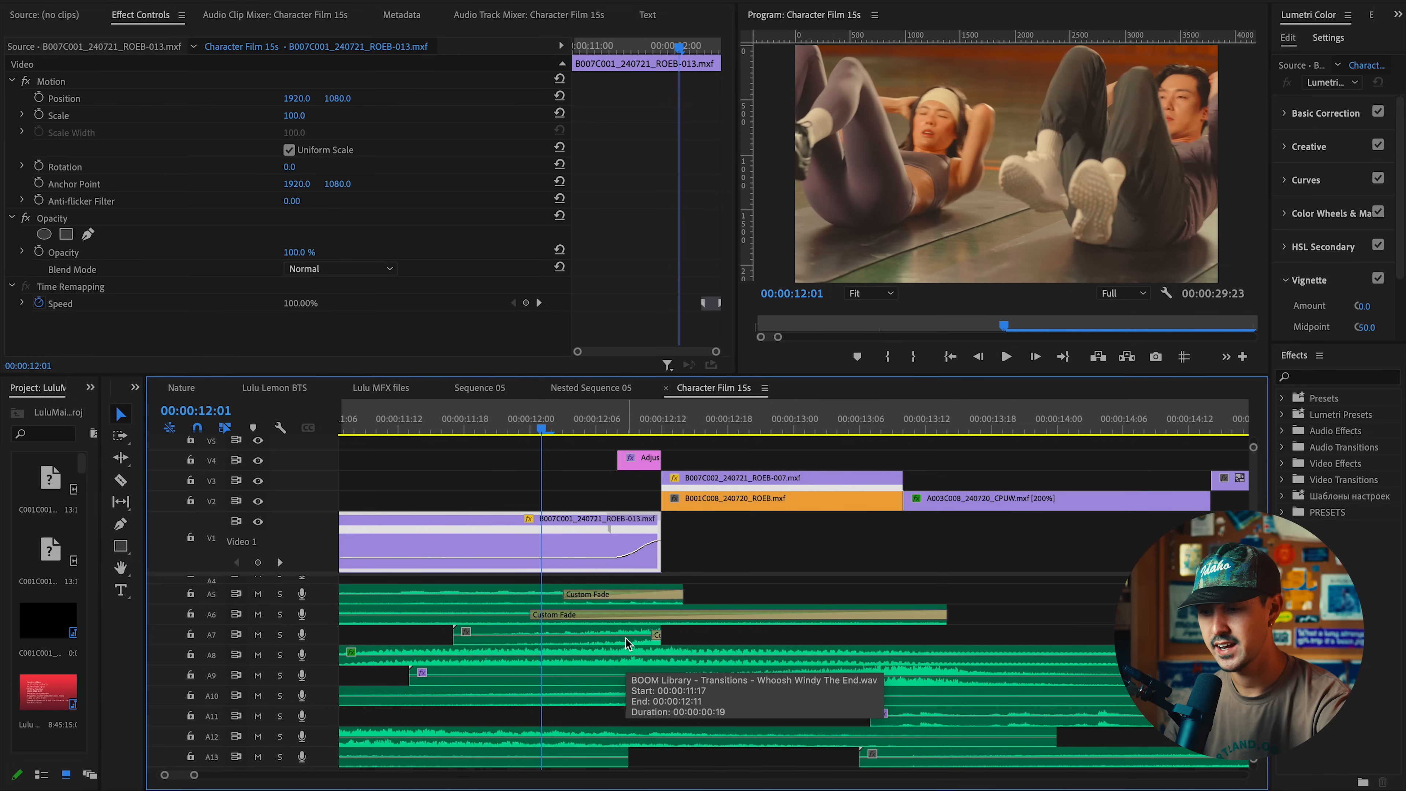
pyautogui.scroll(-3, 651, 679)
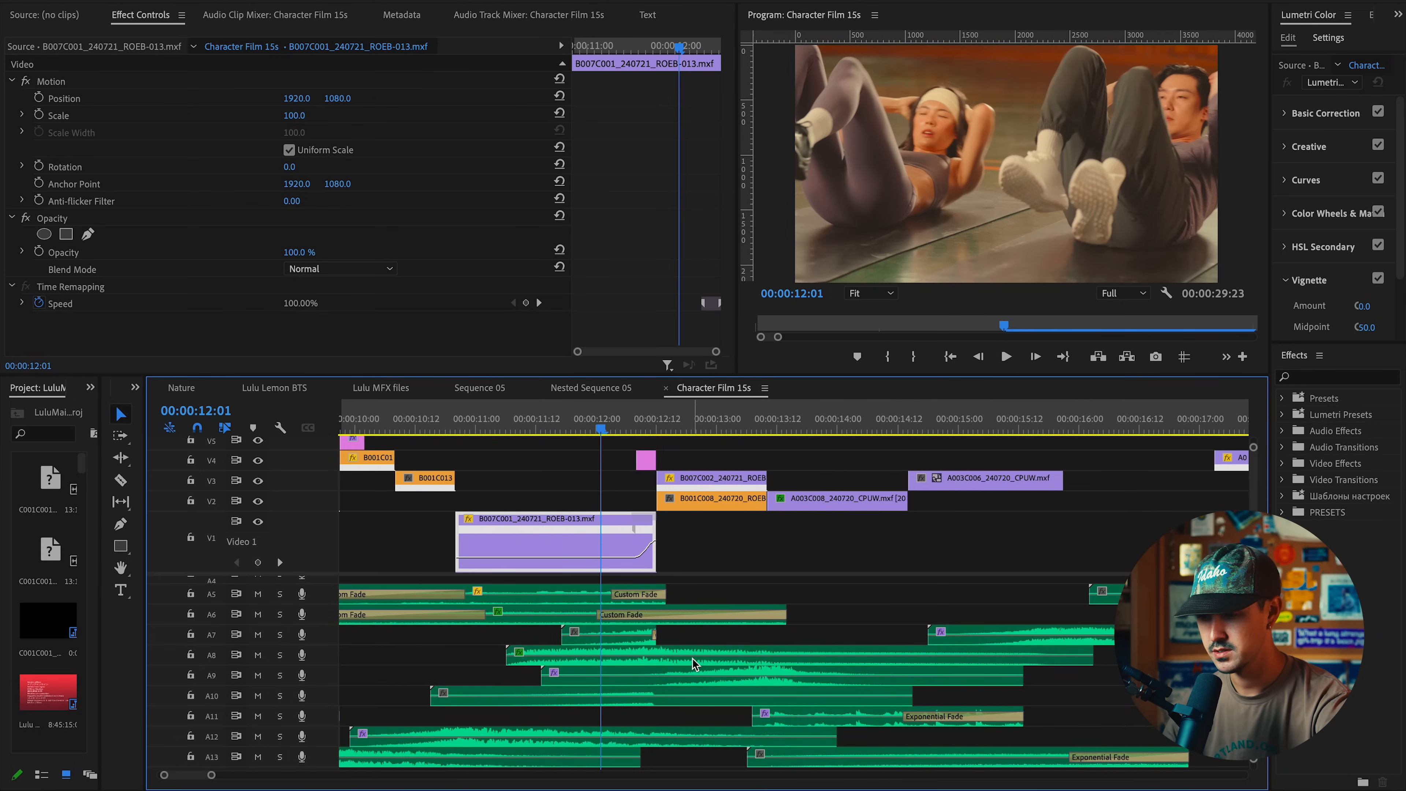
pyautogui.scroll(2, 638, 708)
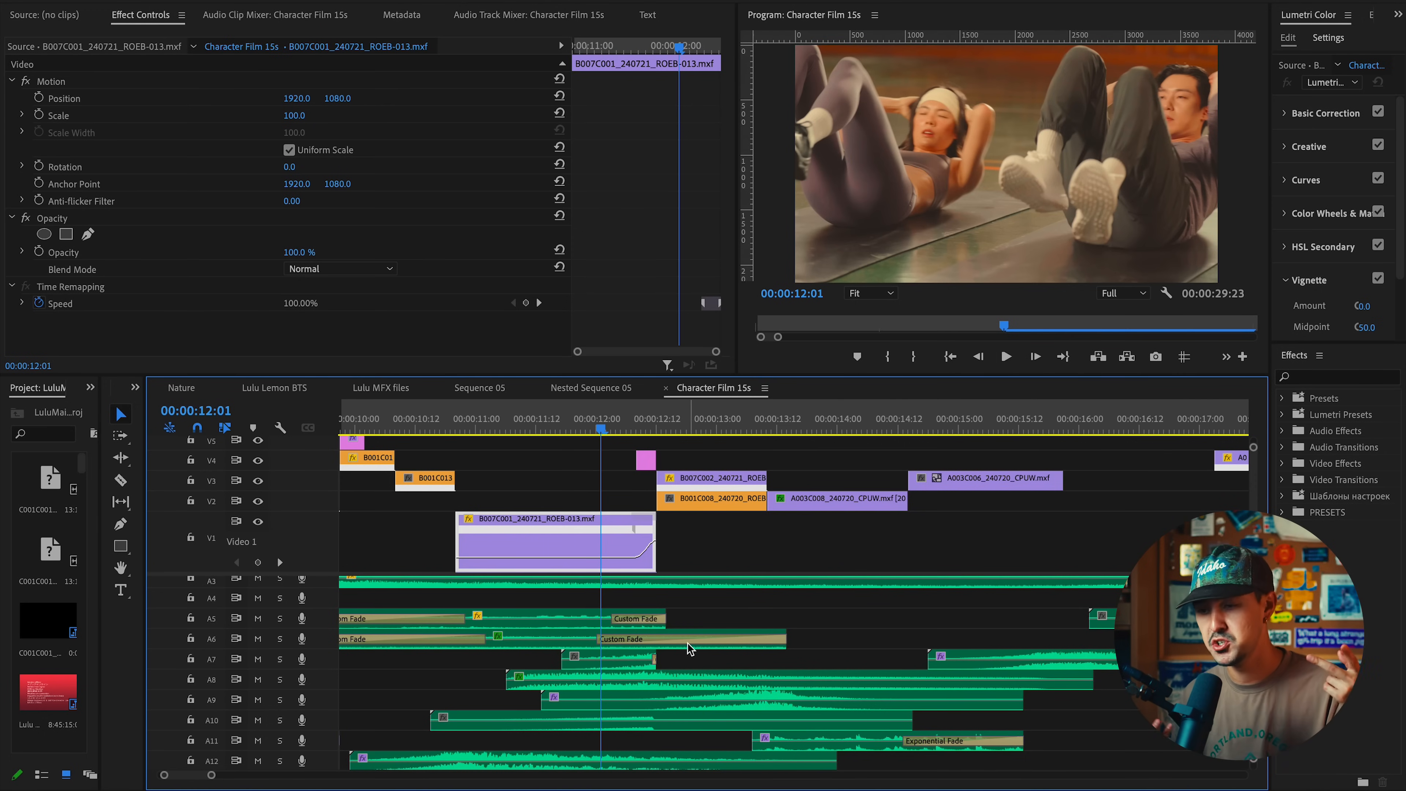
pyautogui.press('=')
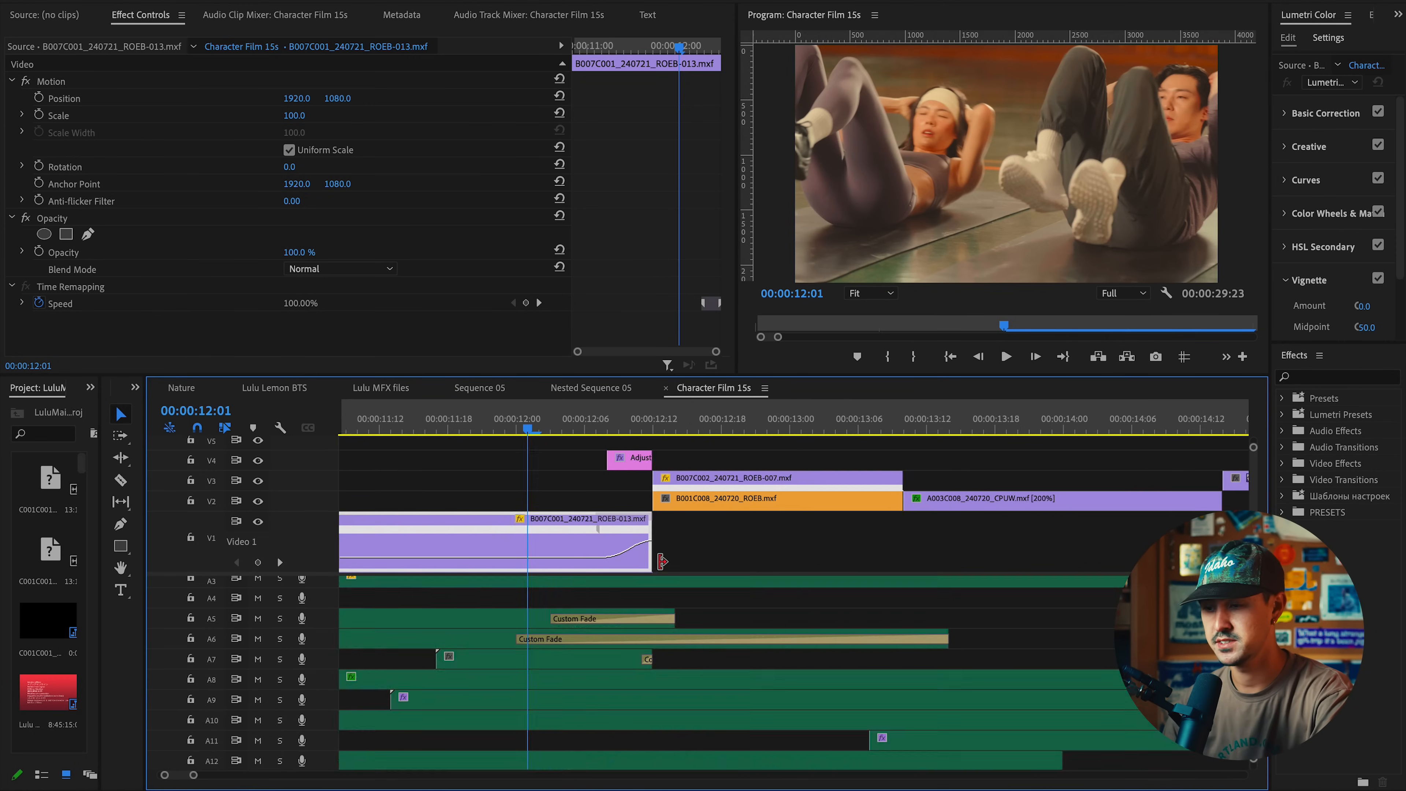
# Play through the floor workout clip's speed ramp with its whoosh, stopping at 00:00:12:11
pyautogui.press('Down')
pyautogui.press('Up')
pyautogui.press('space')
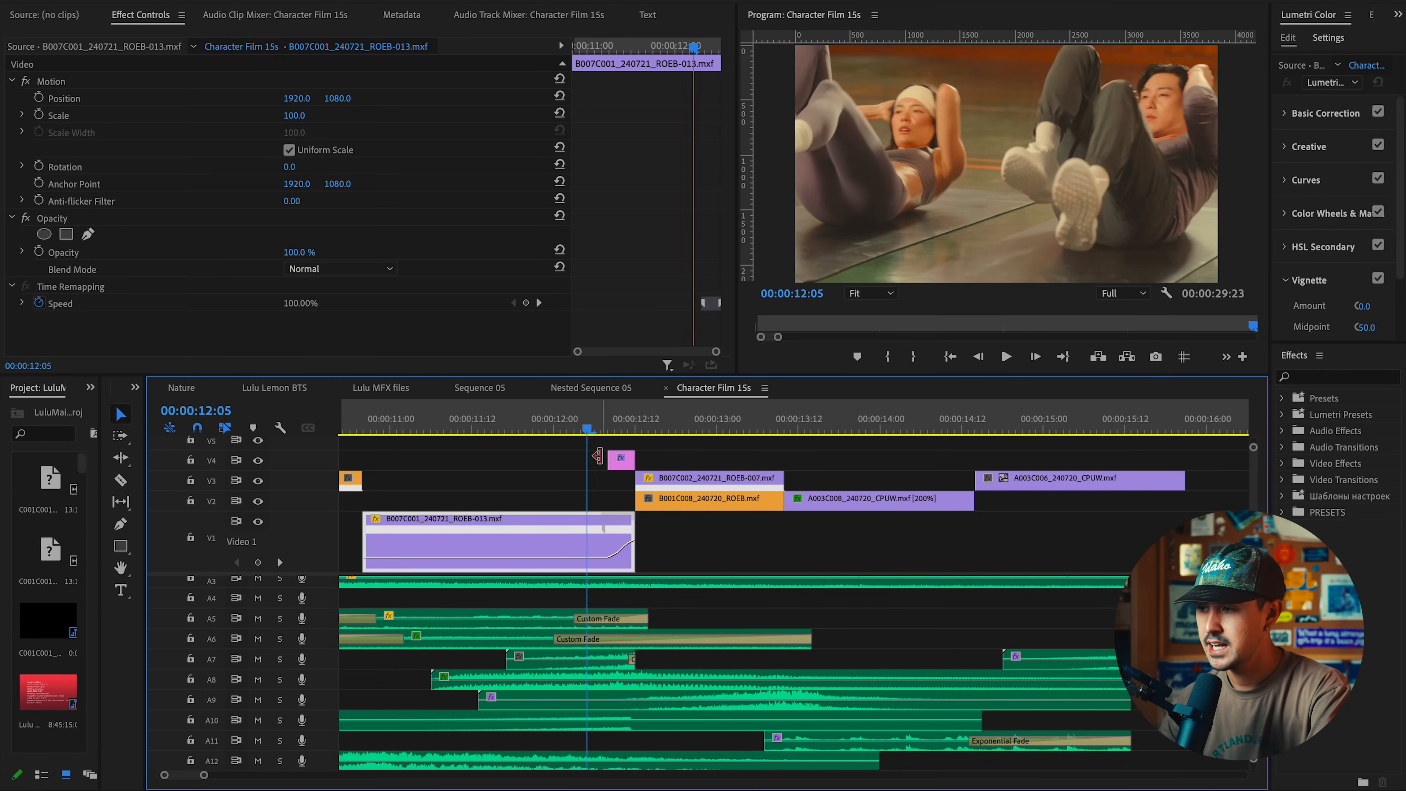
pyautogui.press('space')
pyautogui.press('Left')
pyautogui.press('space')
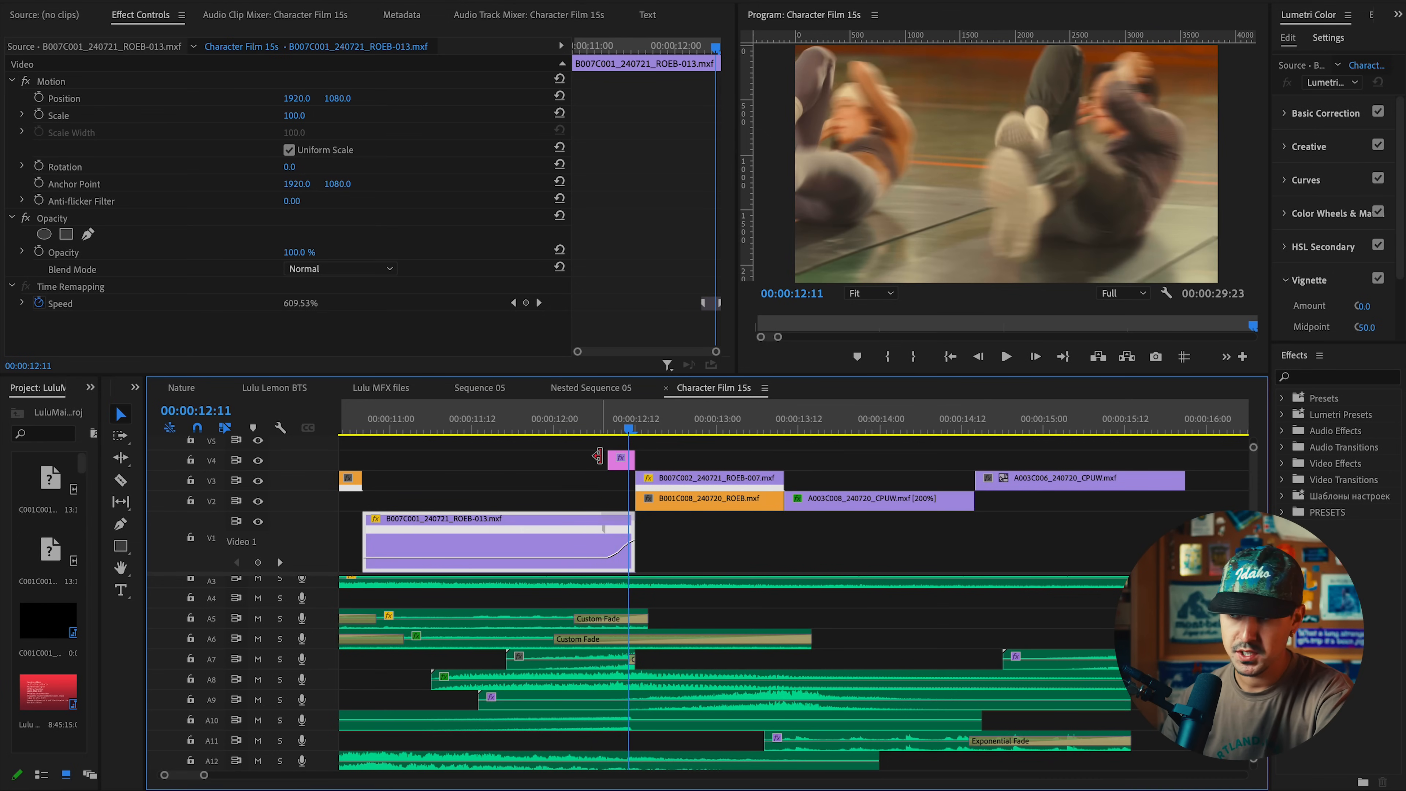
# Step from the ramp across the cut into the ladder-drill shot at 00:00:13:03, and return the playhead to 00:00:12:00
pyautogui.press('Right')
pyautogui.press('Right')
pyautogui.press('Right')
pyautogui.press('Right')
pyautogui.press('Right')
pyautogui.press('Right')
pyautogui.press('Right')
pyautogui.press('Right')
pyautogui.press('Right')
pyautogui.press('Right')
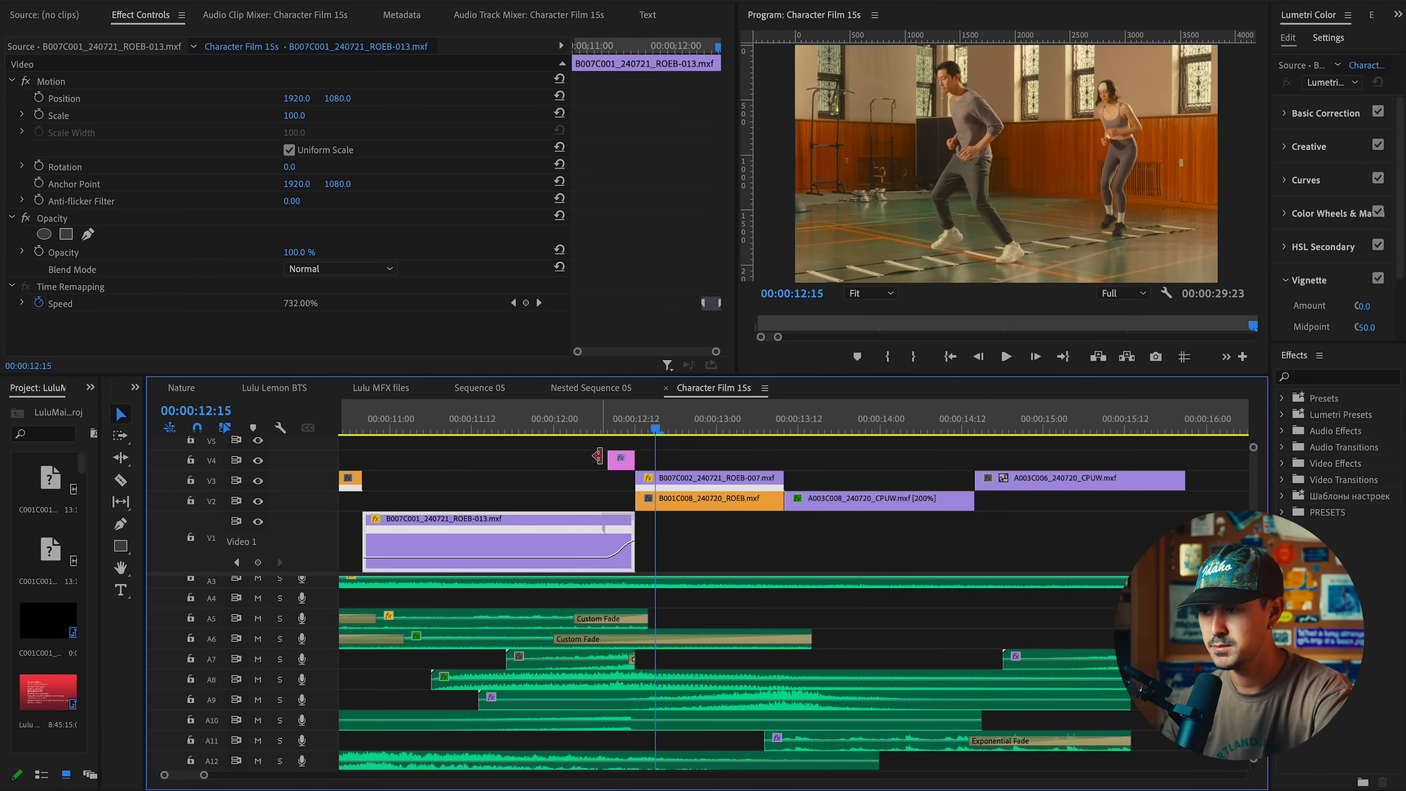
pyautogui.press('Right')
pyautogui.press('Right')
pyautogui.press('Right')
pyautogui.press('Right')
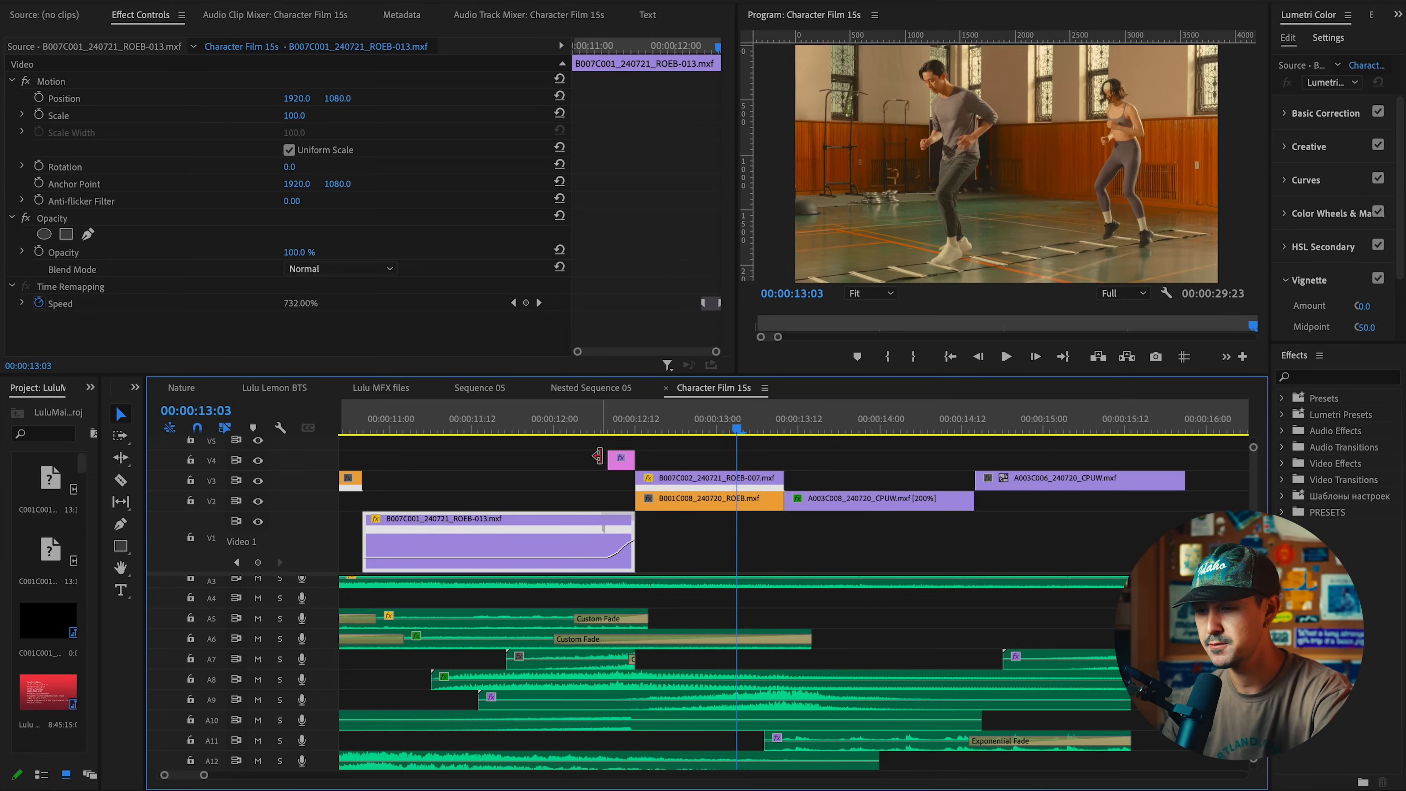
pyautogui.moveTo(476, 429); pyautogui.dragTo(546, 427)
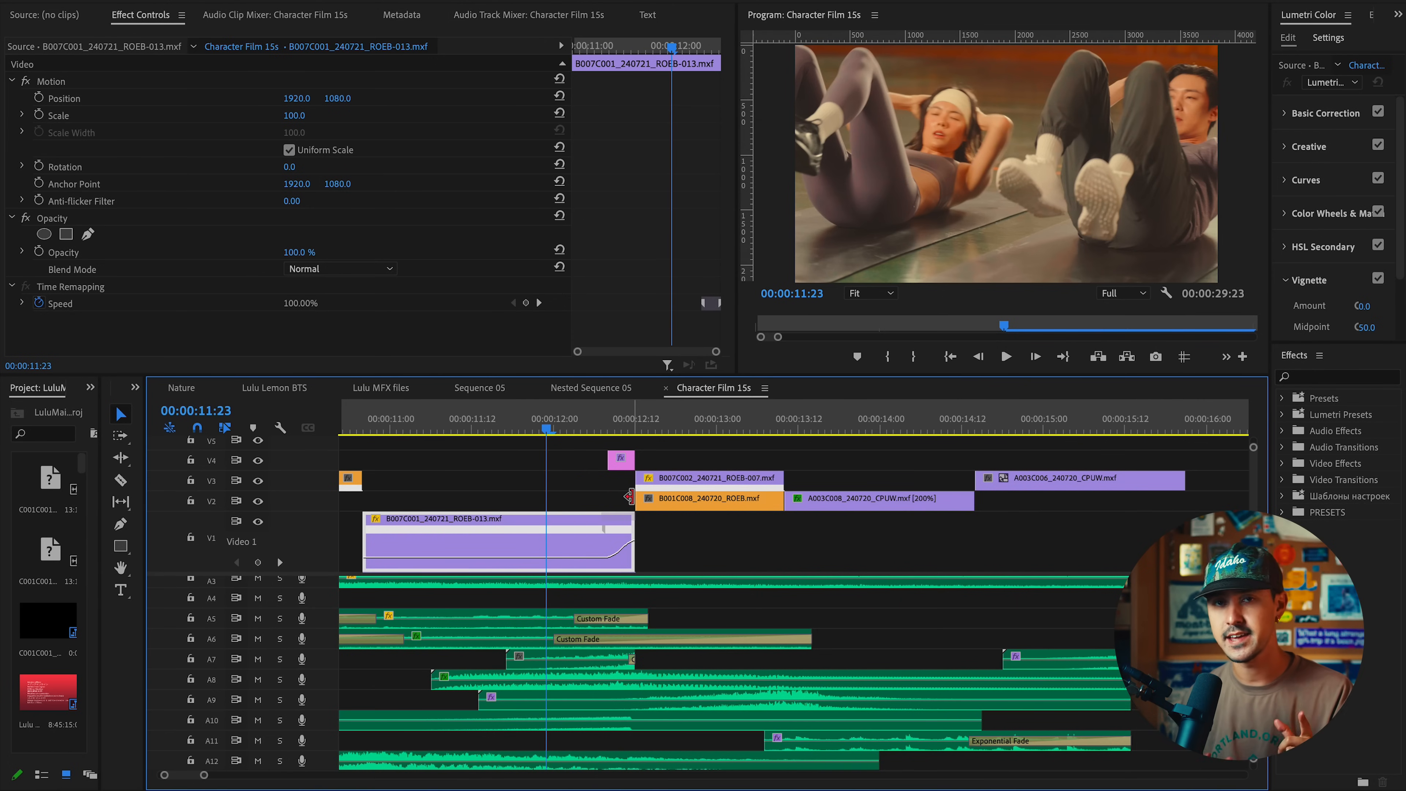
pyautogui.moveTo(554, 428)
pyautogui.mouseDown()
pyautogui.moveTo(805, 432)
pyautogui.moveTo(408, 431)
pyautogui.moveTo(653, 435)
pyautogui.moveTo(560, 436)
pyautogui.mouseUp()
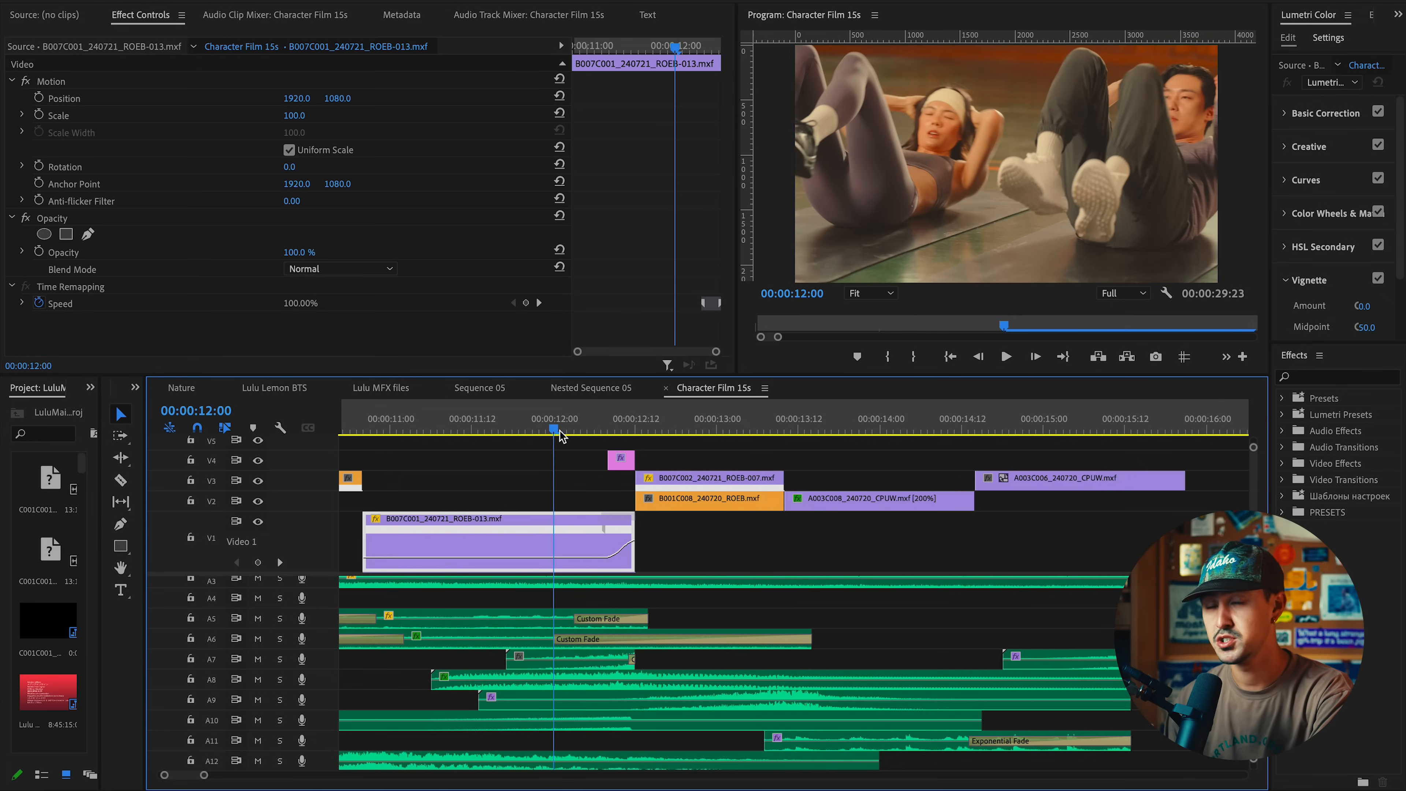
# Play from 00:00:12:00 through the ladder drill into the outdoor running shots, pausing around 00:00:13:02 and stopping at 00:00:13:22
pyautogui.press('space')
pyautogui.press('-')
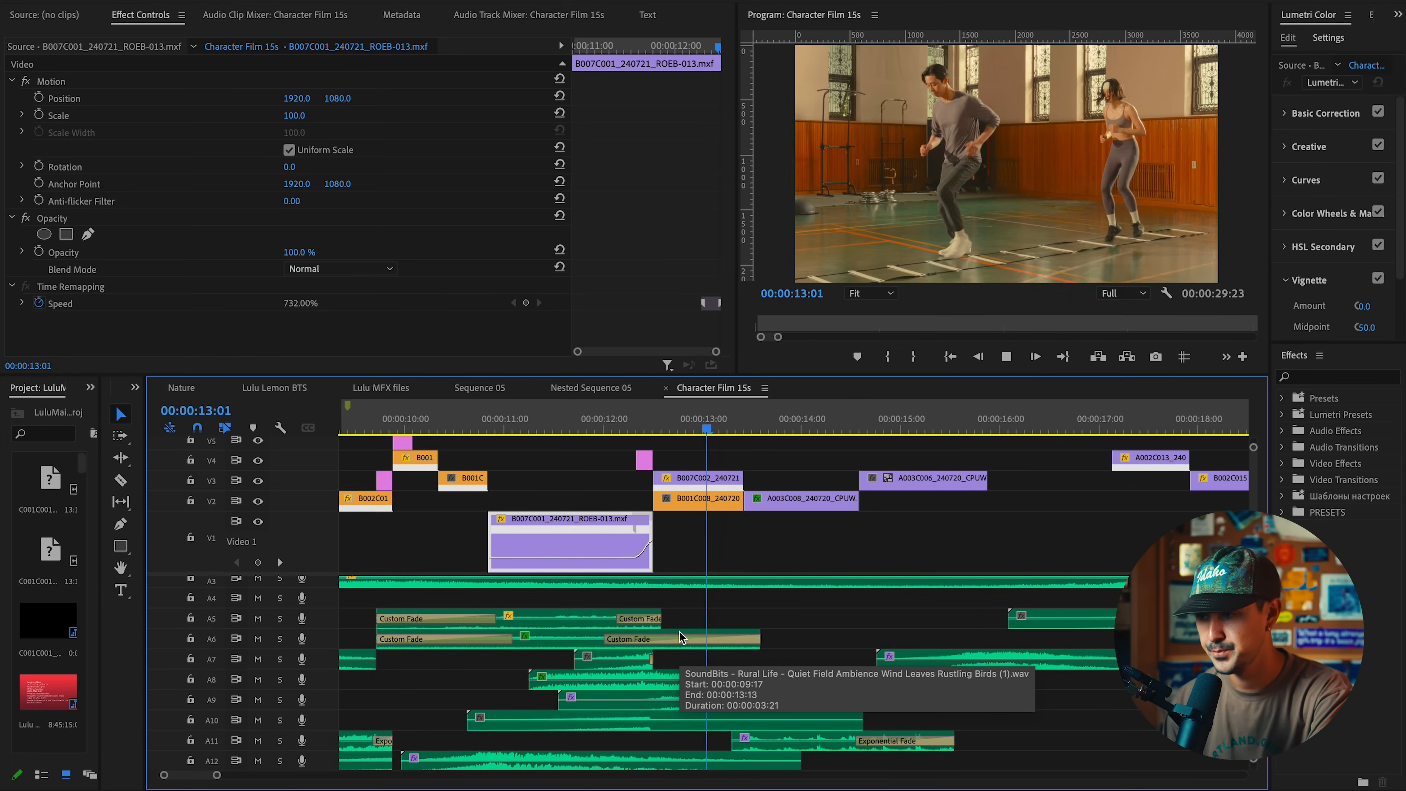
pyautogui.click(545, 430)
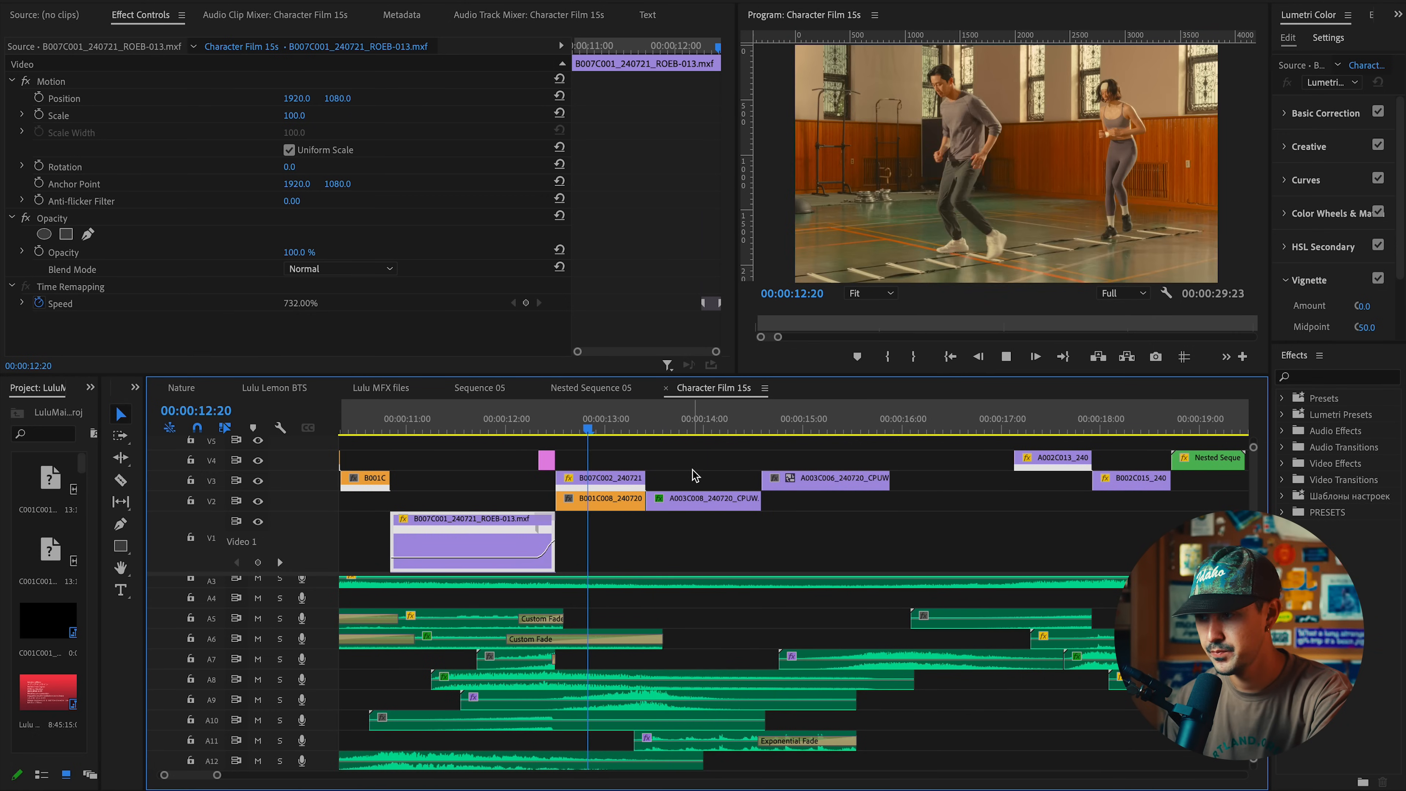
pyautogui.press('space')
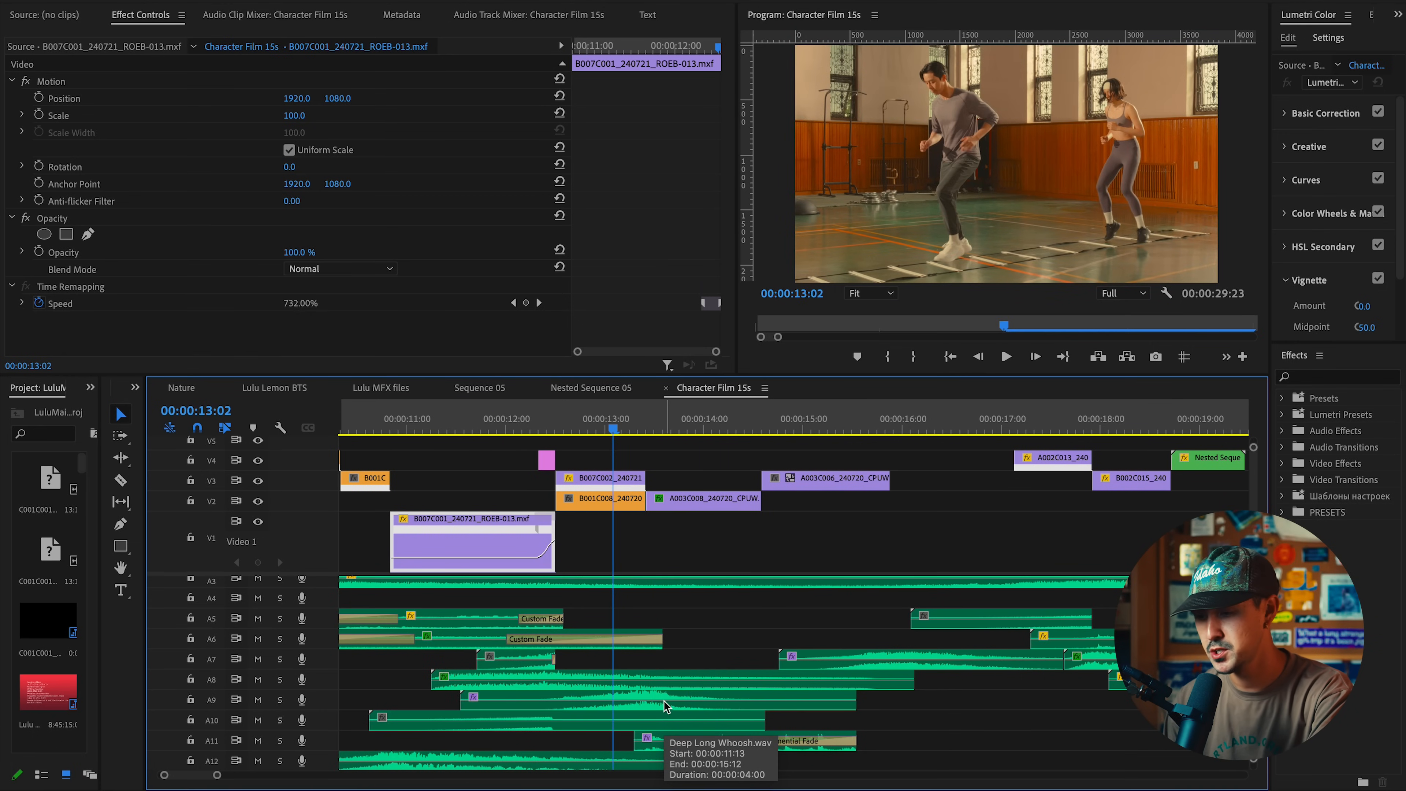
pyautogui.press('space')
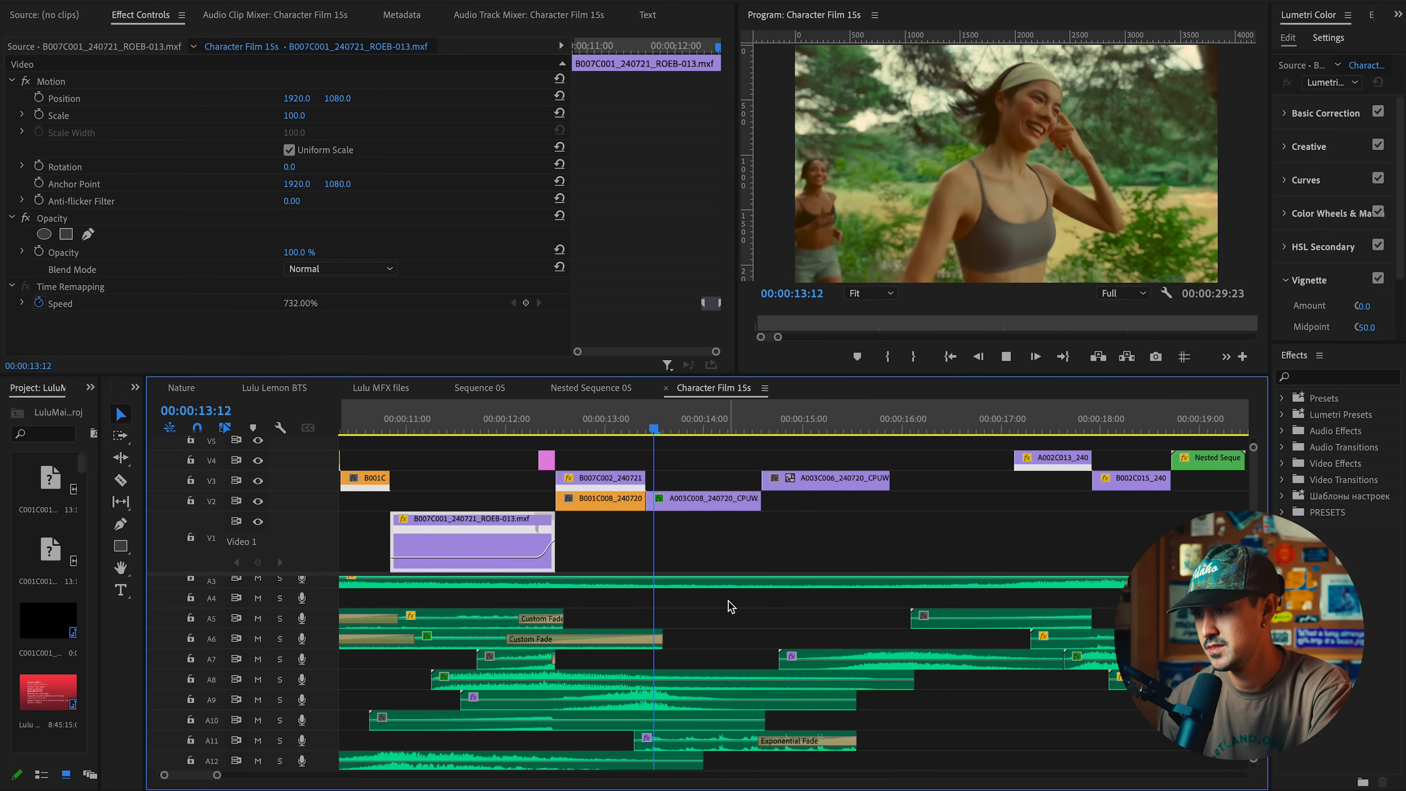
pyautogui.click(696, 416)
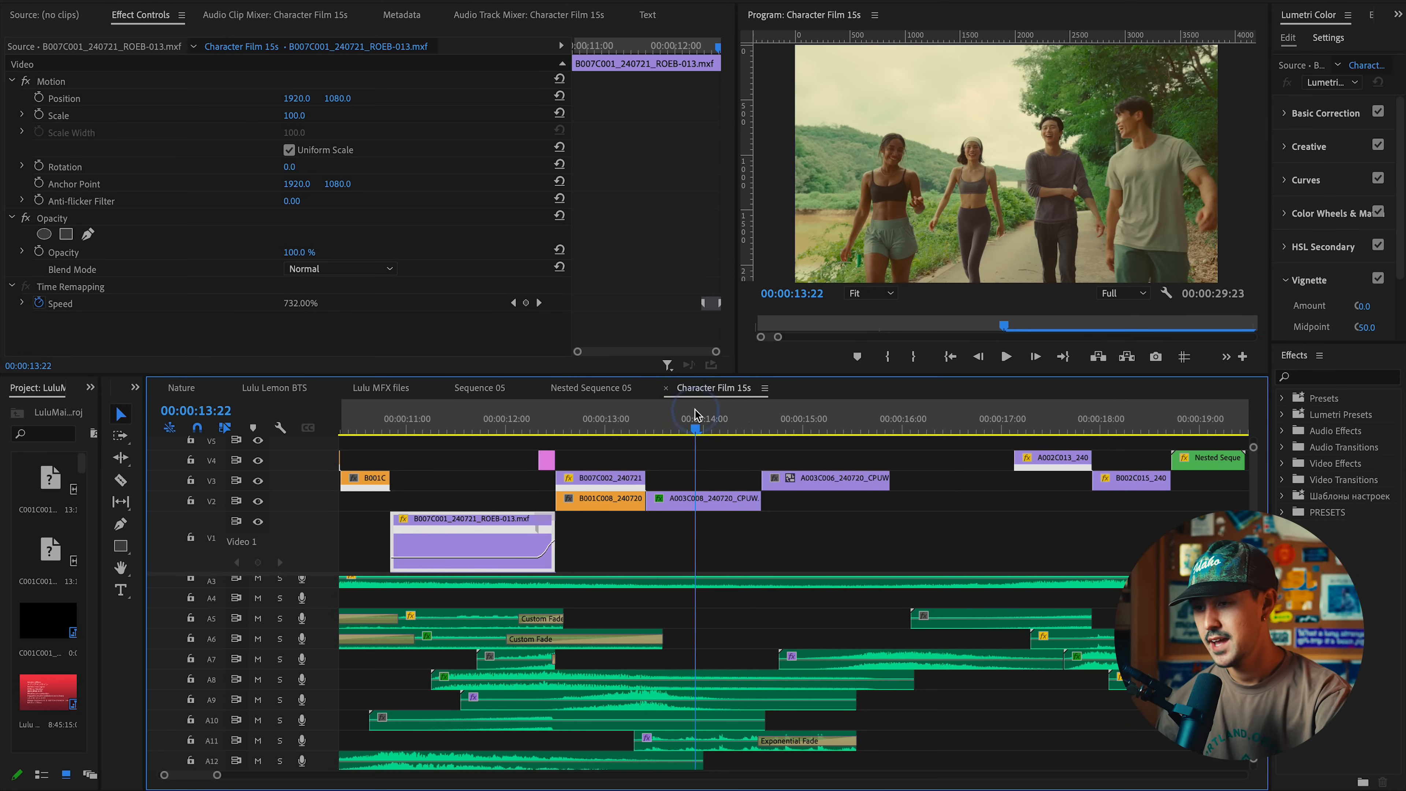
# Examine the sneaker footsteps clip on A11 and the forest wind ambience on A13 beneath the running shots
pyautogui.hscroll(2, 764, 521)
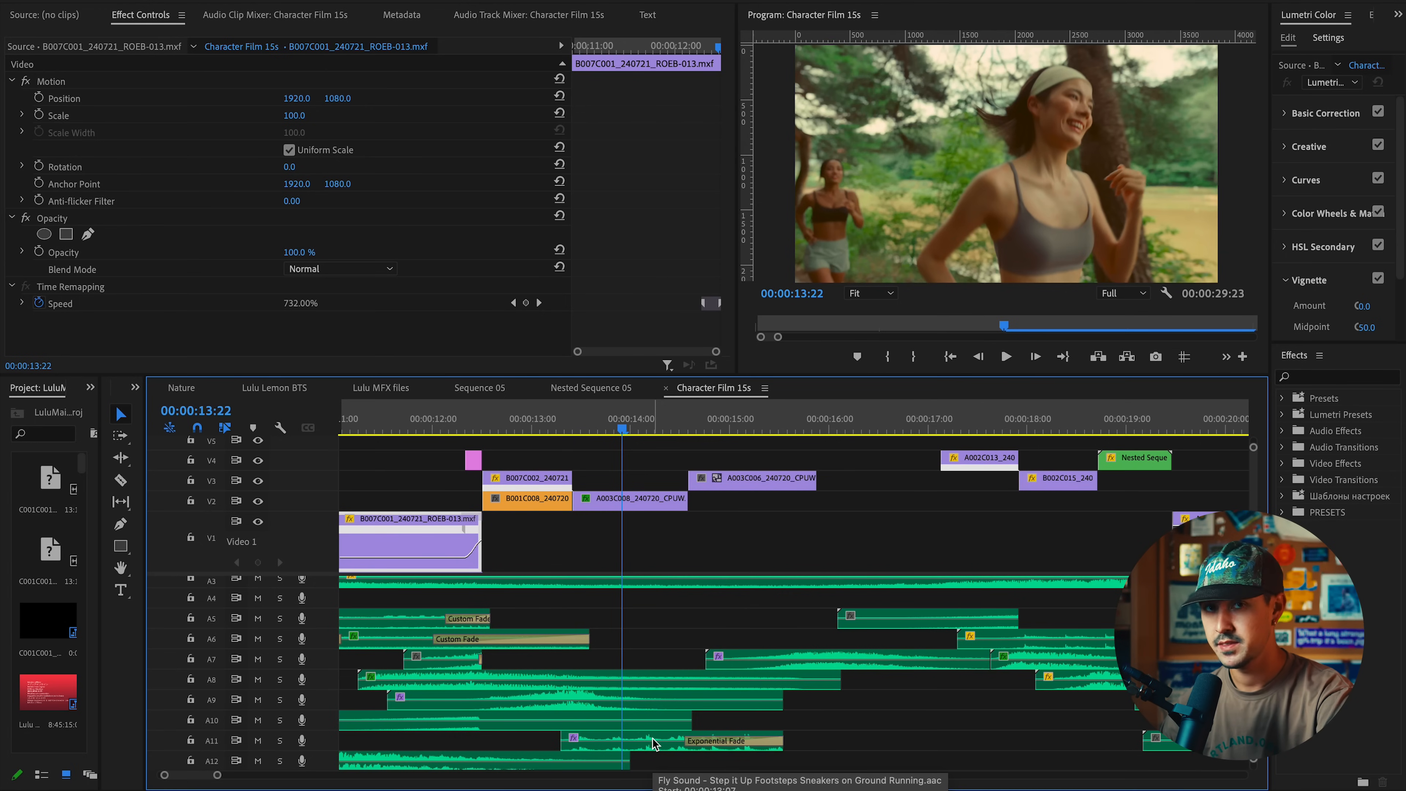
pyautogui.scroll(-5, 653, 742)
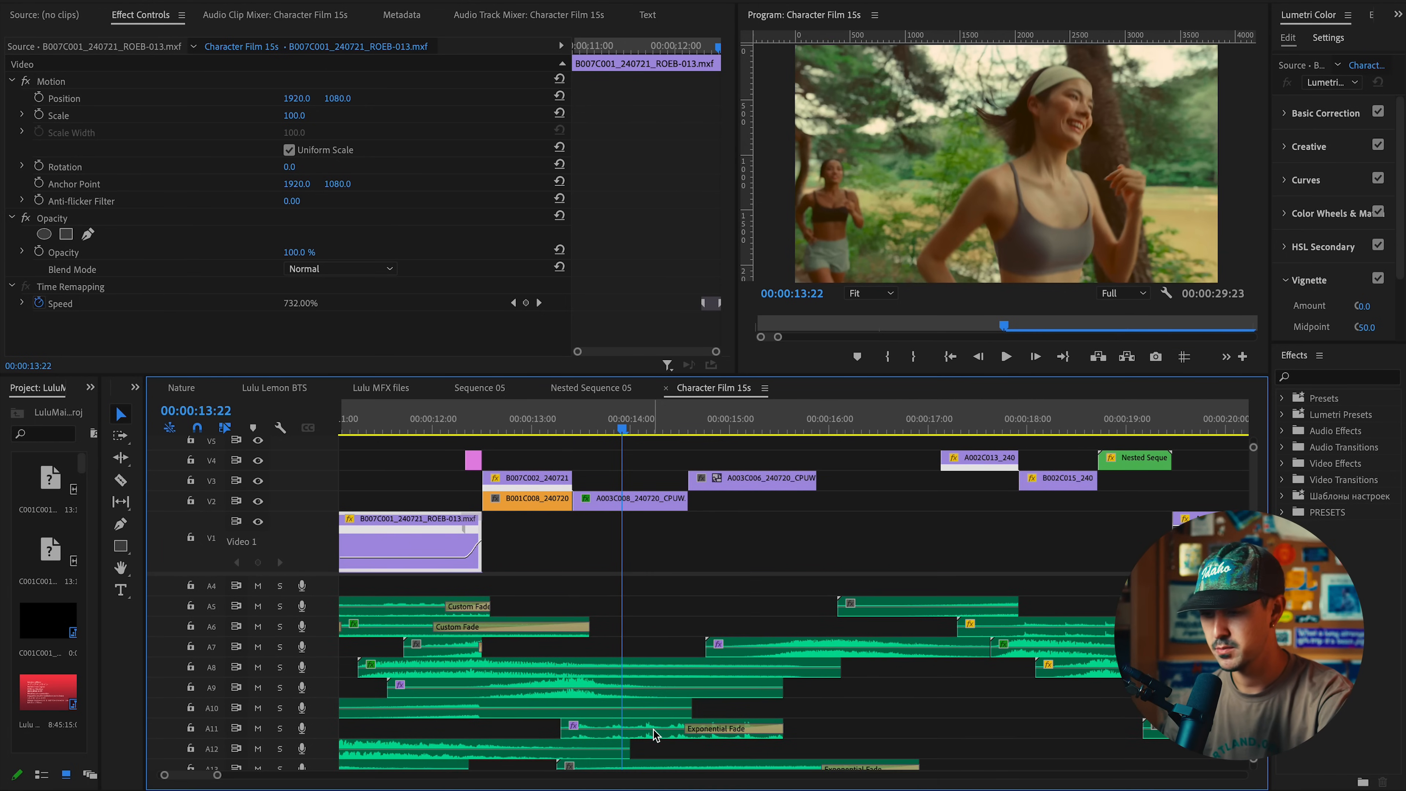
pyautogui.hscroll(-1, 654, 740)
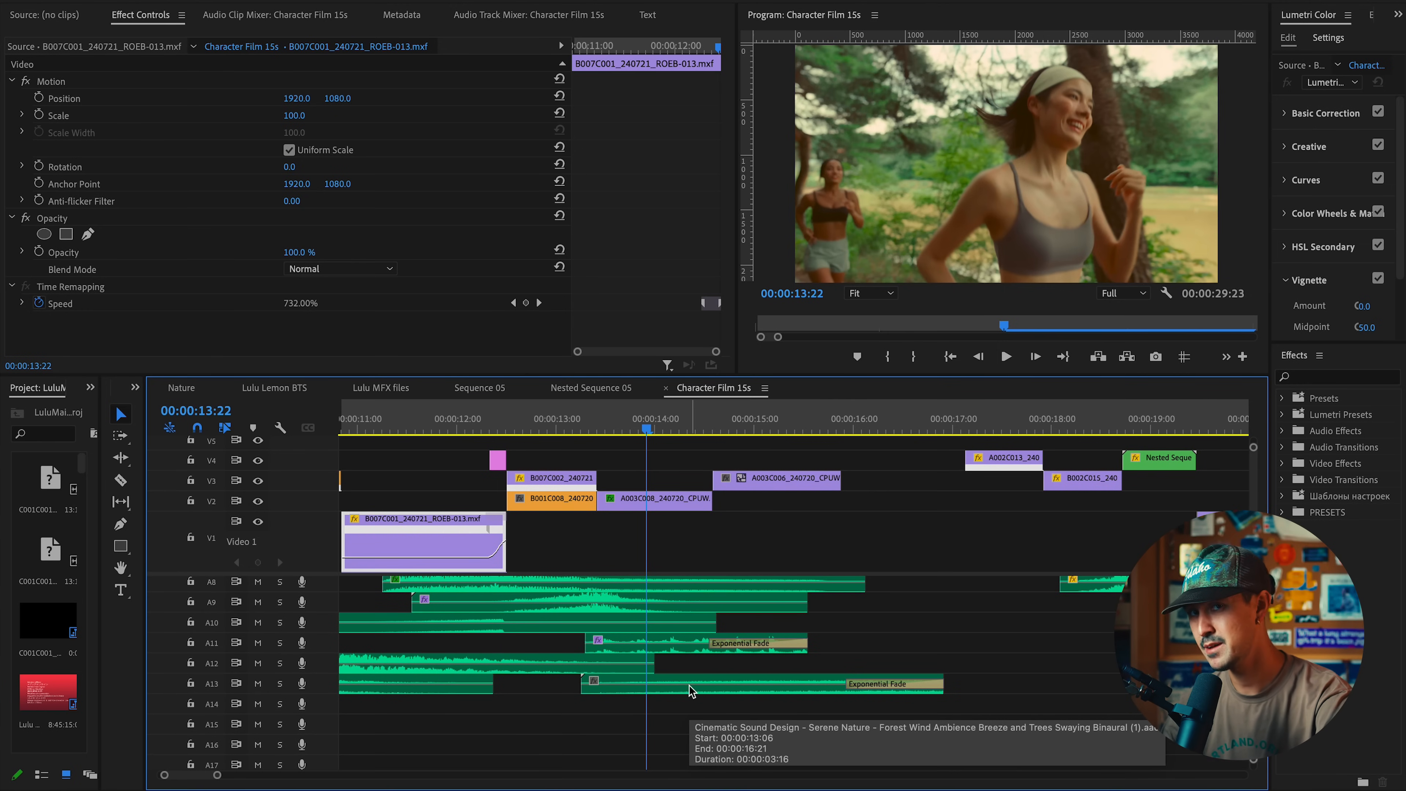
pyautogui.scroll(4, 689, 685)
# Play the running shots with their footsteps and ambience from 00:00:13:11 to the end of the forest run
pyautogui.click(601, 429)
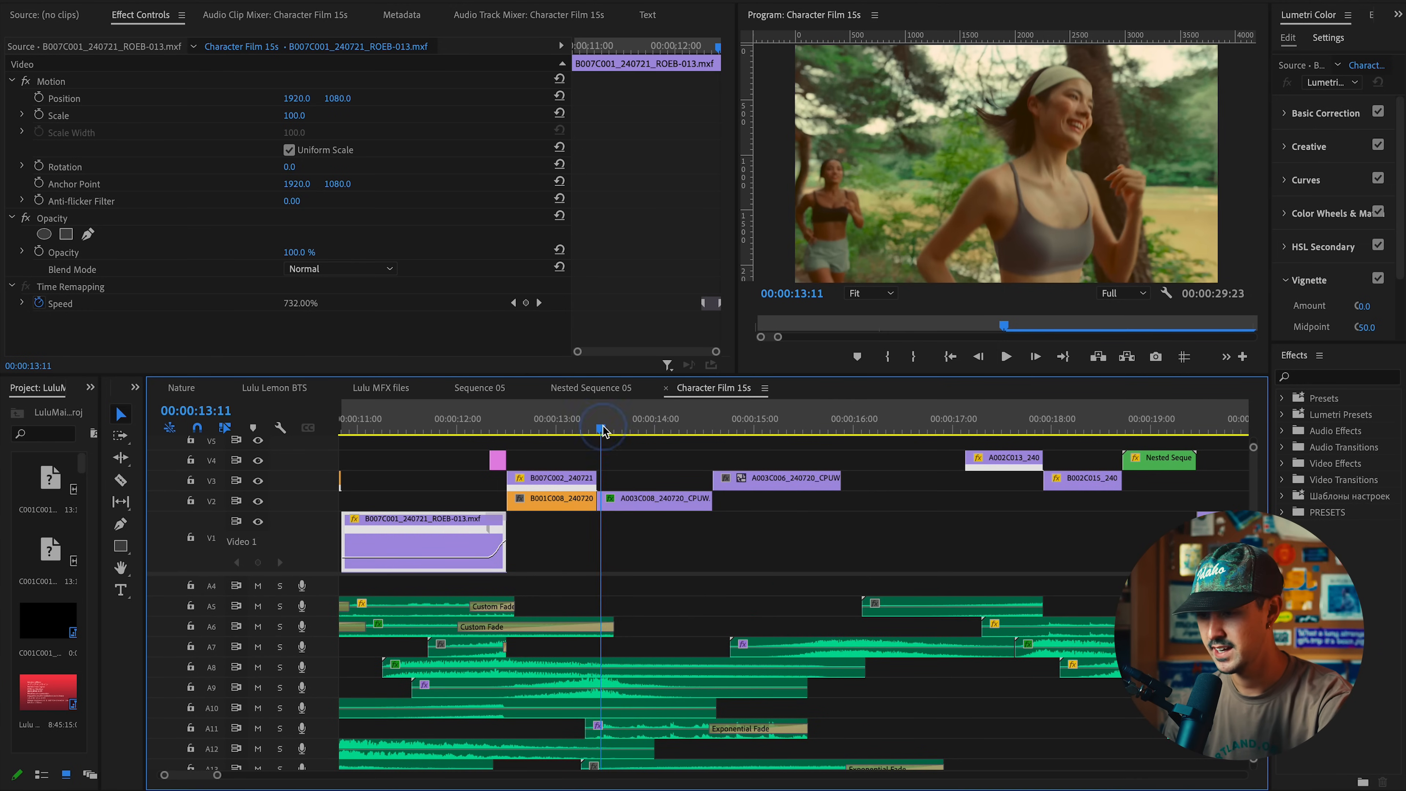
pyautogui.press('space')
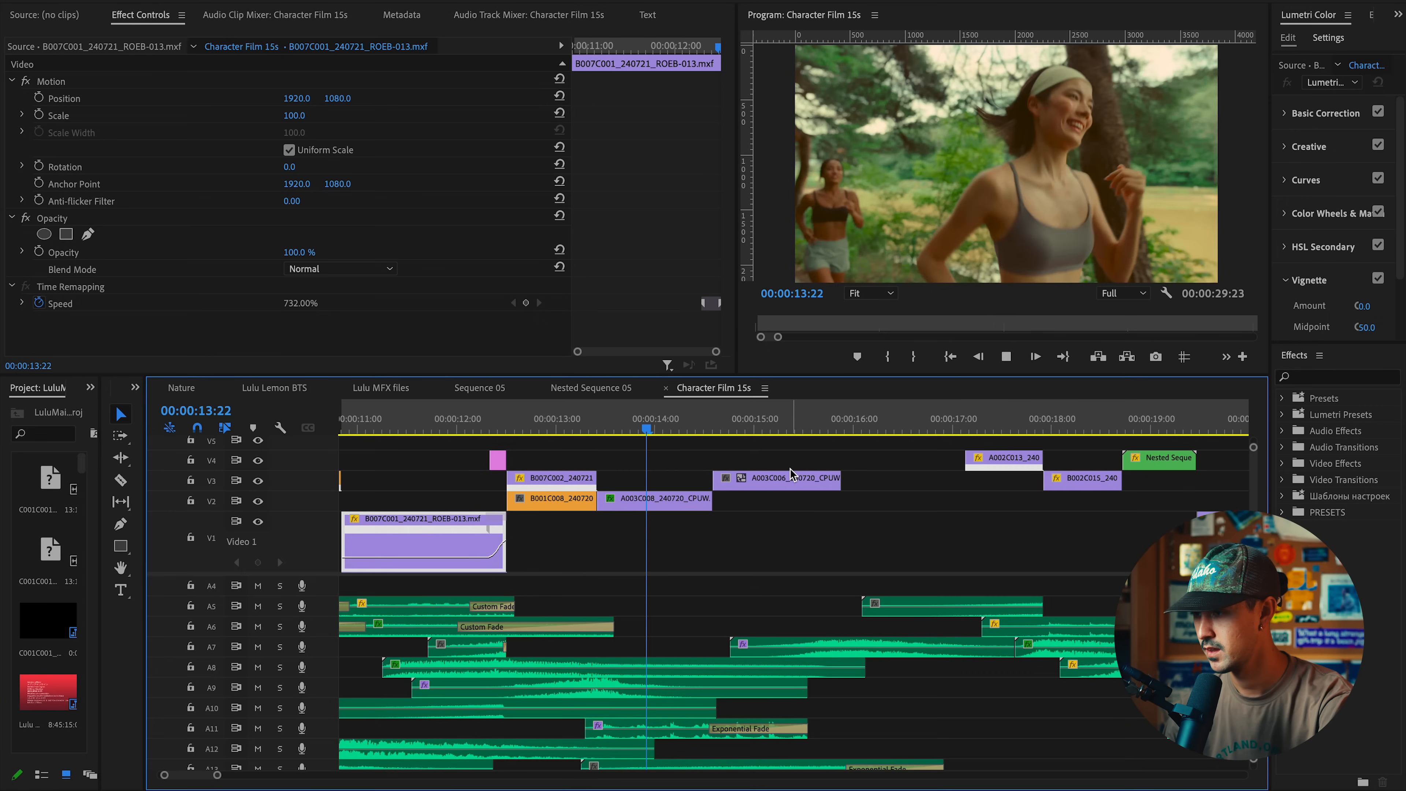
pyautogui.press('-')
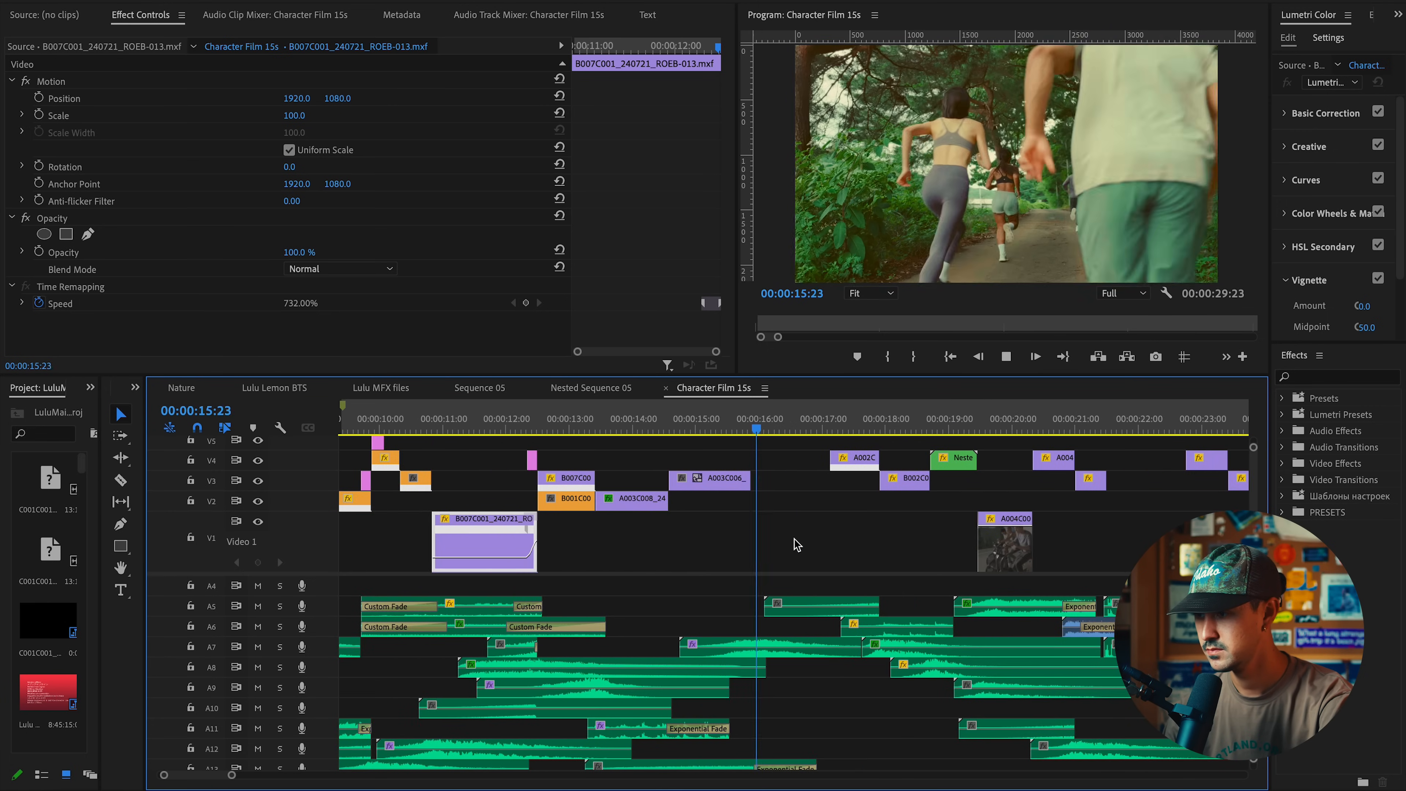
pyautogui.press('=')
# Scrub from the end of the floor workout's speed ramp near 00:00:12:07 to the group running shot at 00:00:15:02
pyautogui.click(390, 432)
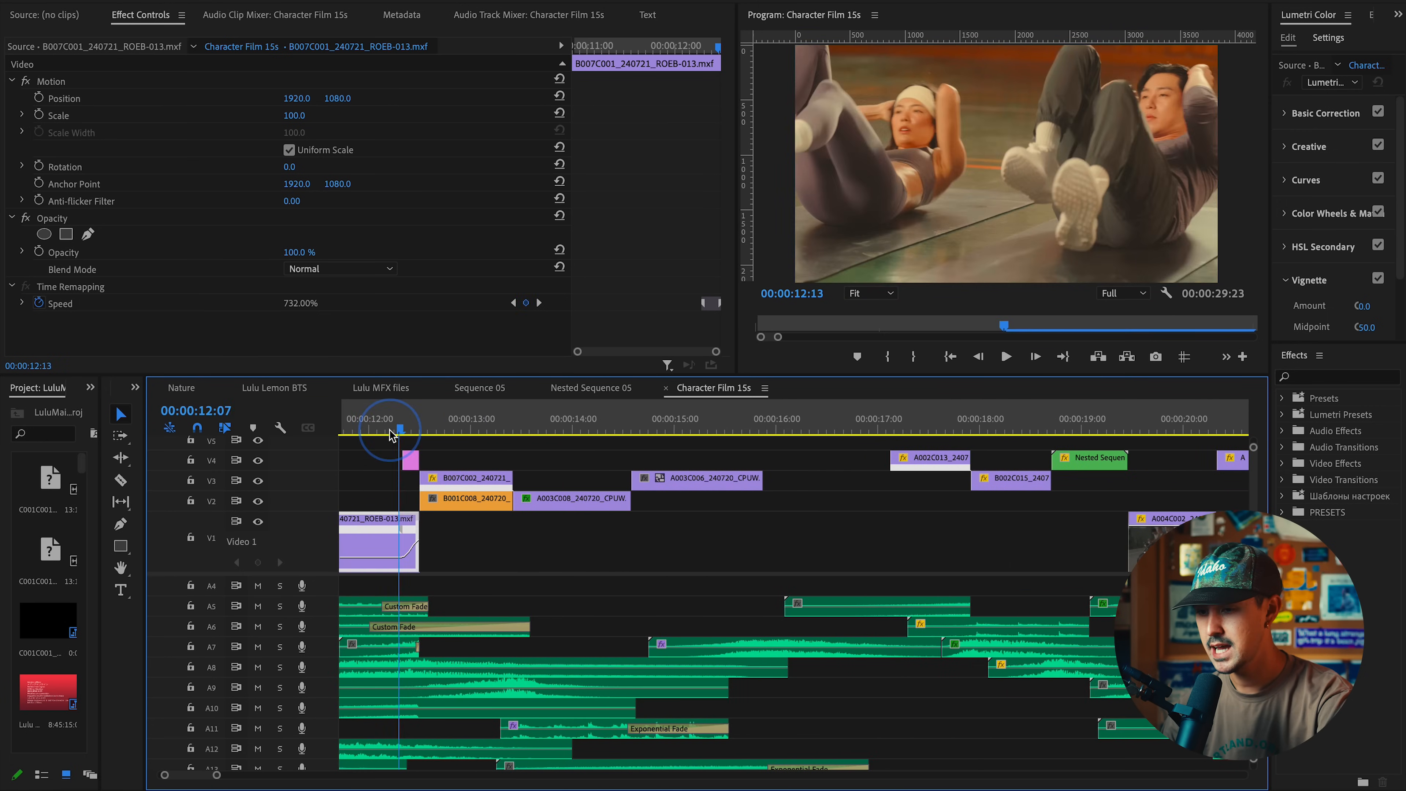
pyautogui.press('-')
pyautogui.press('-')
pyautogui.click(415, 427)
pyautogui.moveTo(417, 426); pyautogui.dragTo(631, 441)
pyautogui.scroll(3, 598, 537)
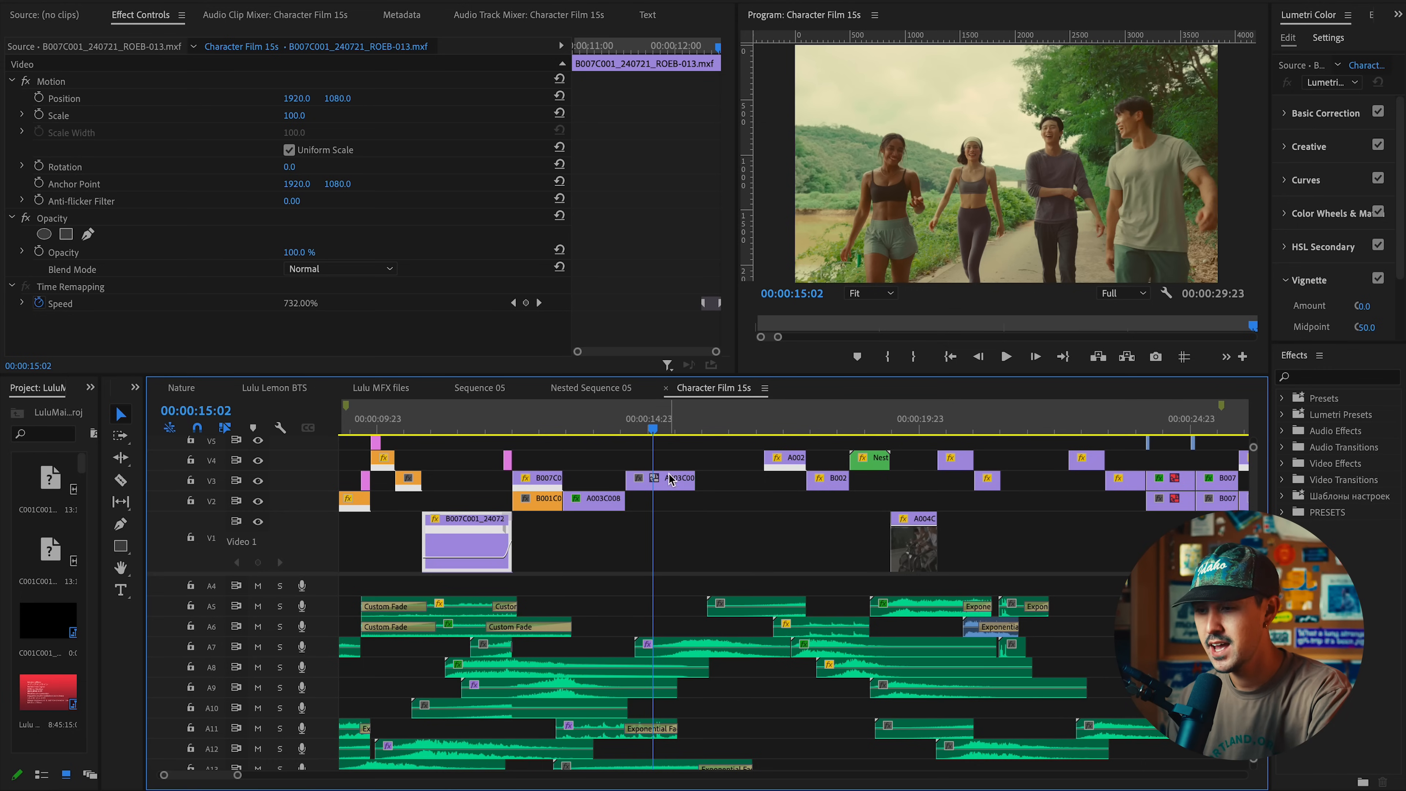
# Park the playhead at 00:00:15:05 and examine the Layered Whoosh Transition clip on A7 beneath the running shot
pyautogui.press('=')
pyautogui.moveTo(631, 424); pyautogui.dragTo(683, 426)
pyautogui.press('space')
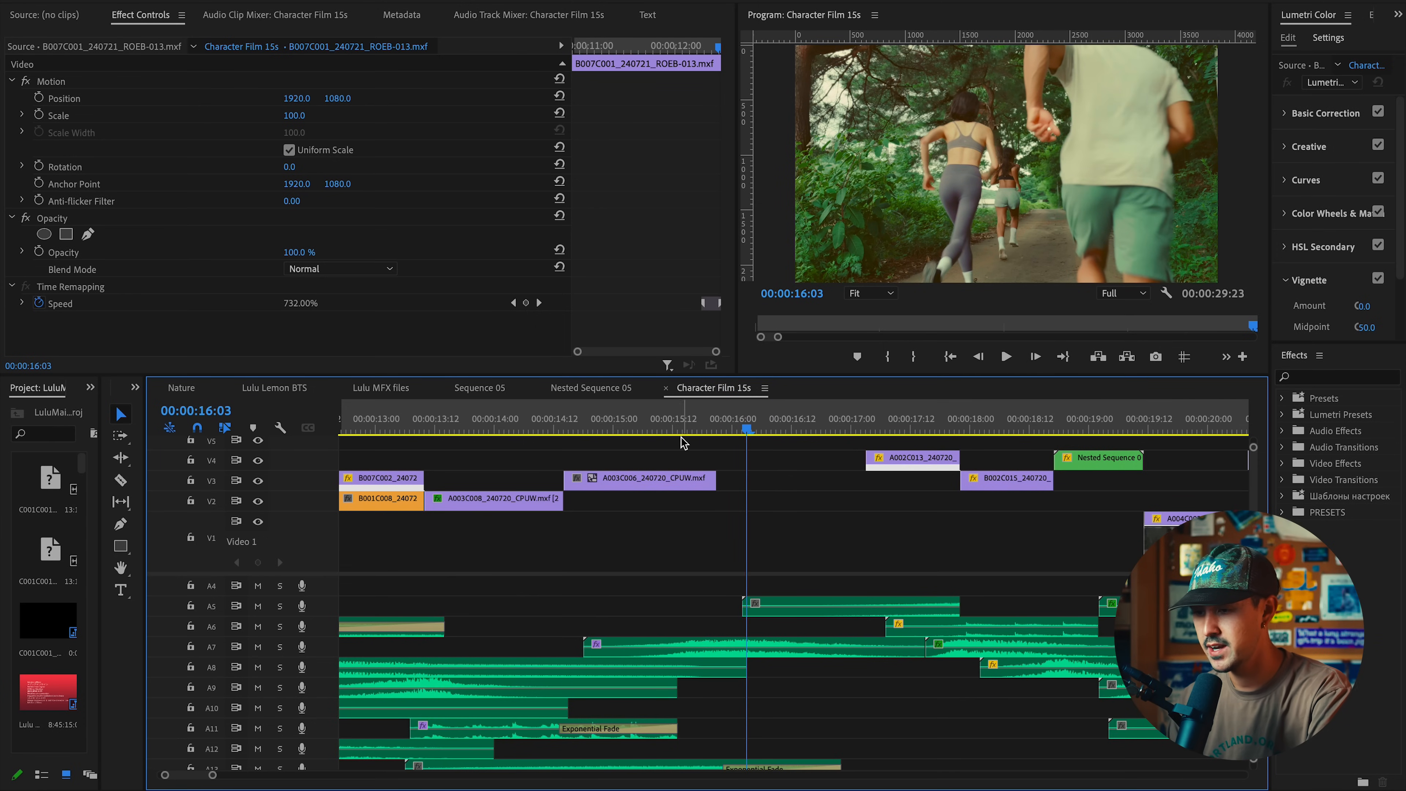
pyautogui.click(638, 428)
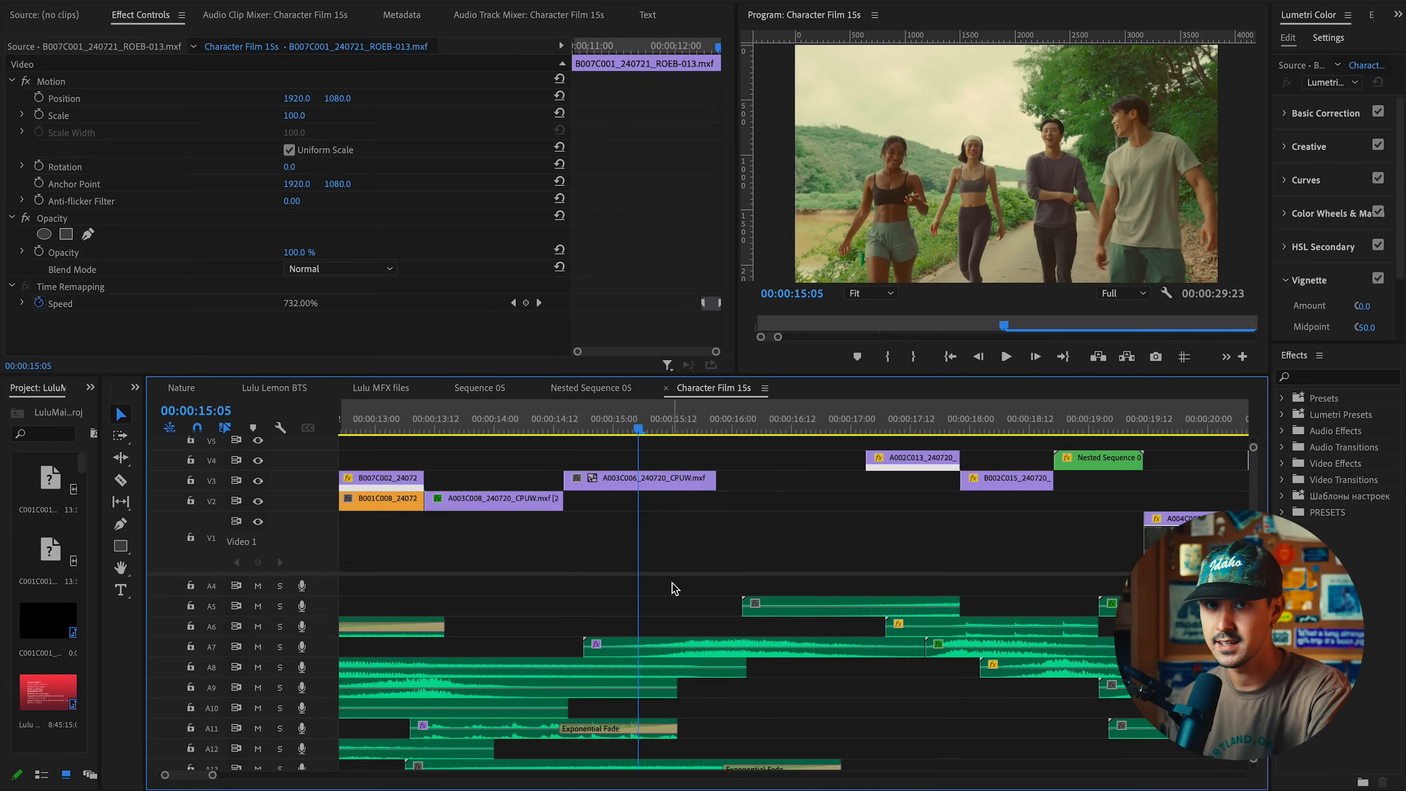
pyautogui.scroll(-3, 666, 656)
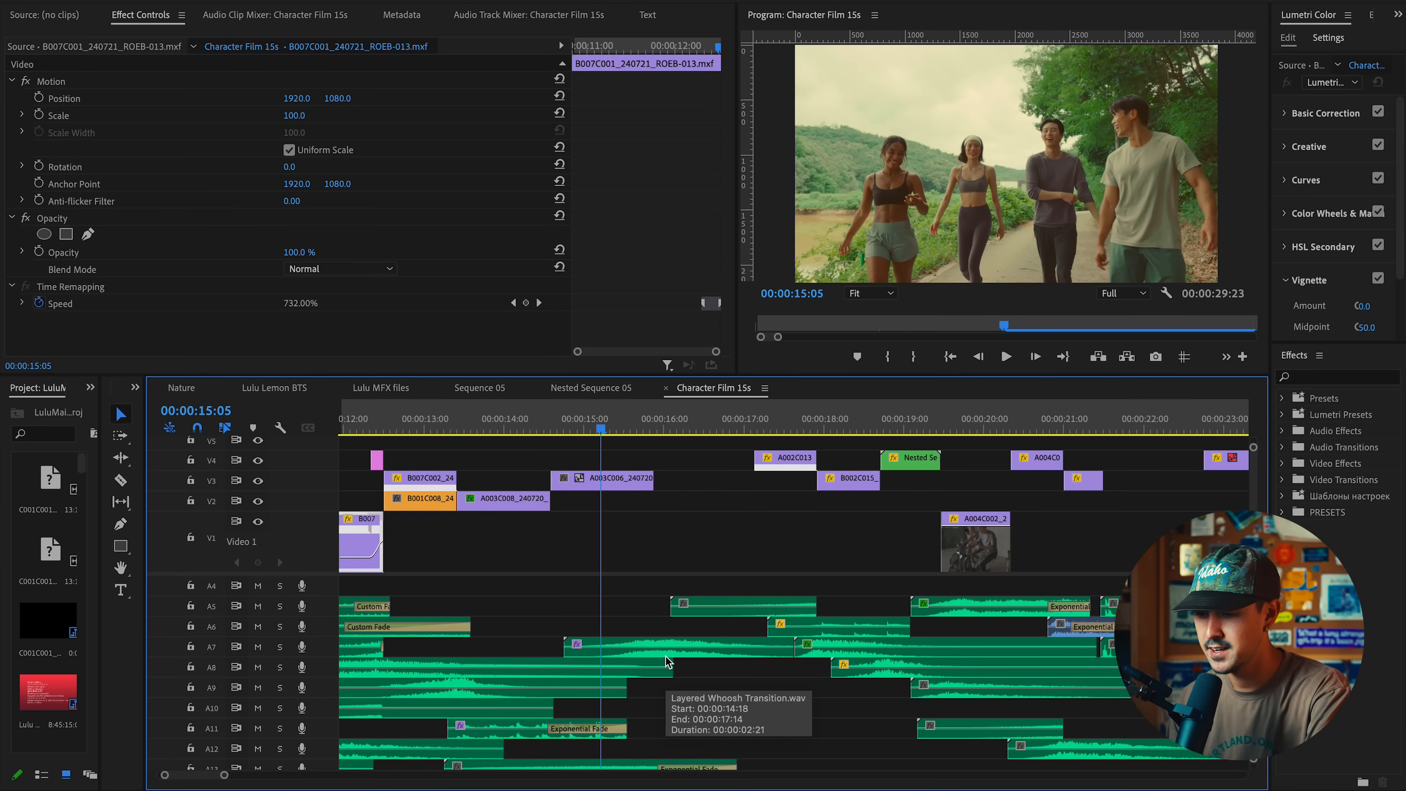
pyautogui.scroll(3, 666, 656)
pyautogui.hscroll(1, 712, 624)
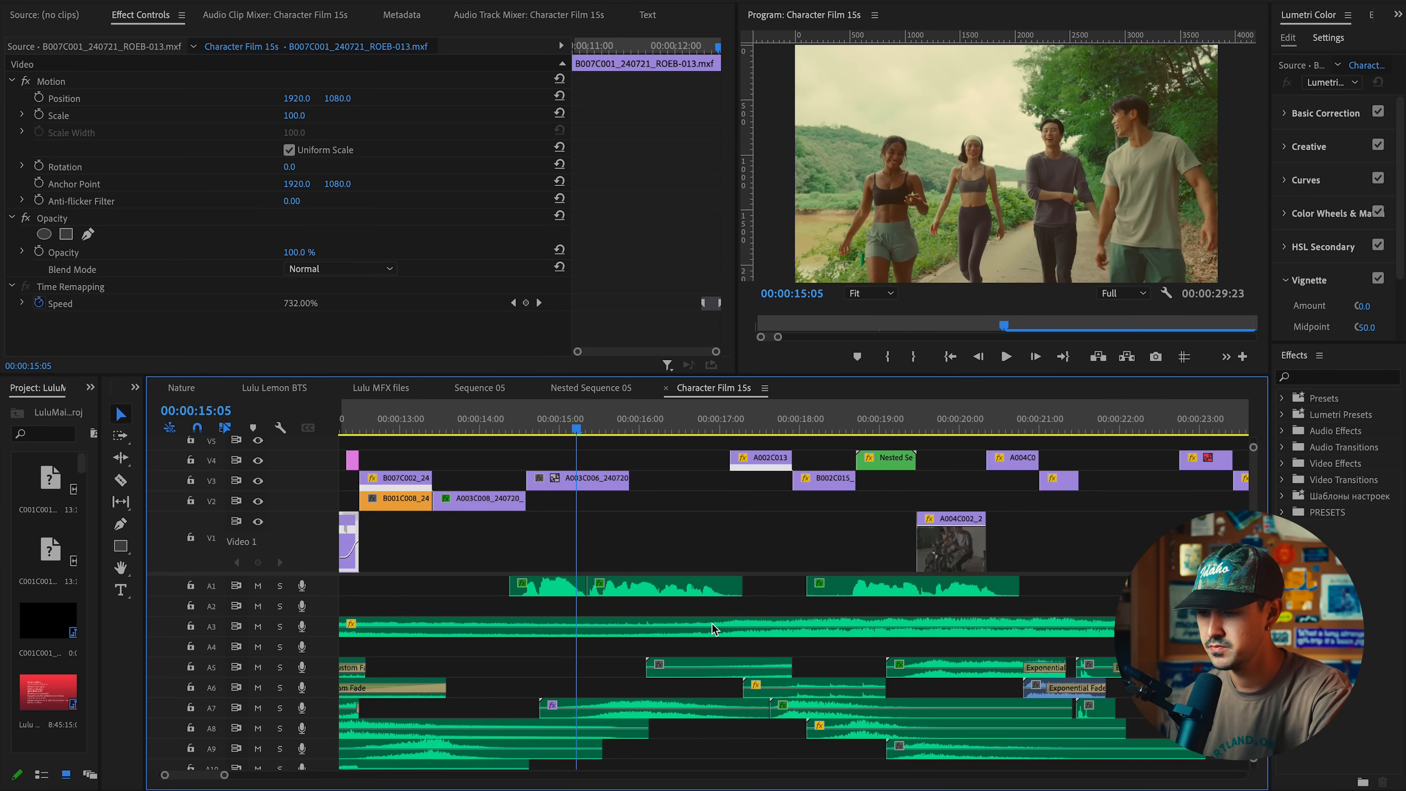
pyautogui.scroll(-2, 642, 666)
# Play from 00:00:15:05 into the stretching shot, then replay that section through the jump-rope shot to the exercise bikes
pyautogui.press('space')
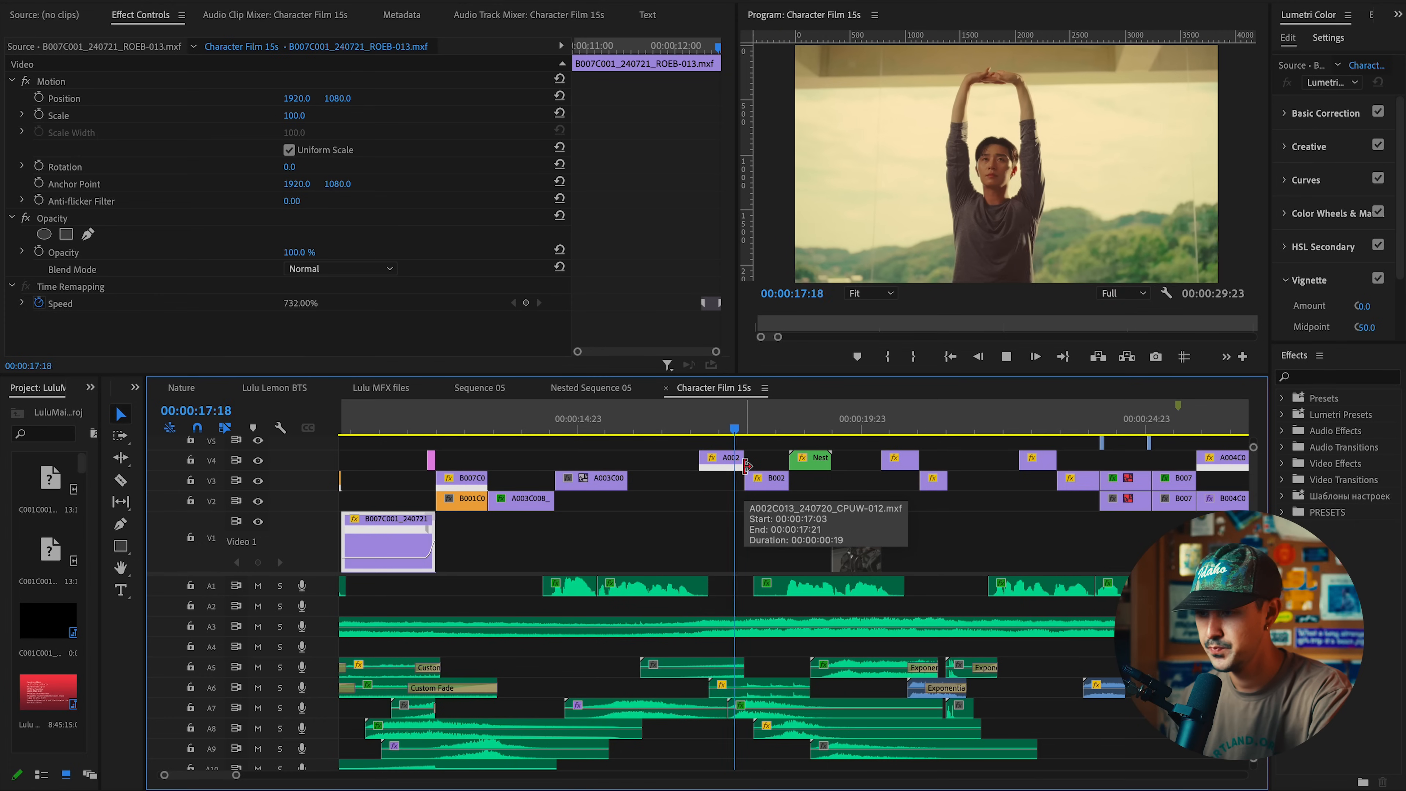
pyautogui.click(681, 430)
pyautogui.press('space')
pyautogui.scroll(-2, 719, 464)
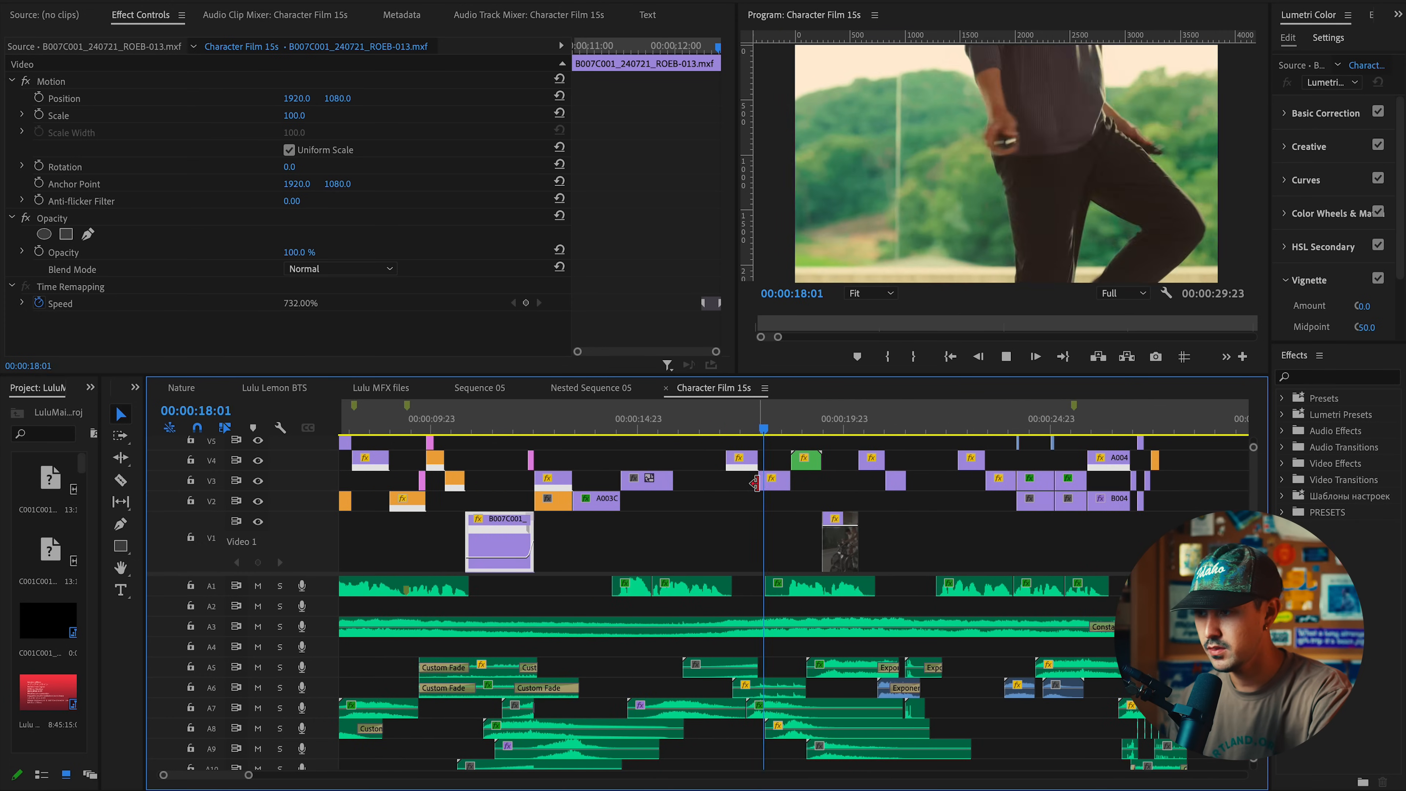
pyautogui.scroll(2, 720, 609)
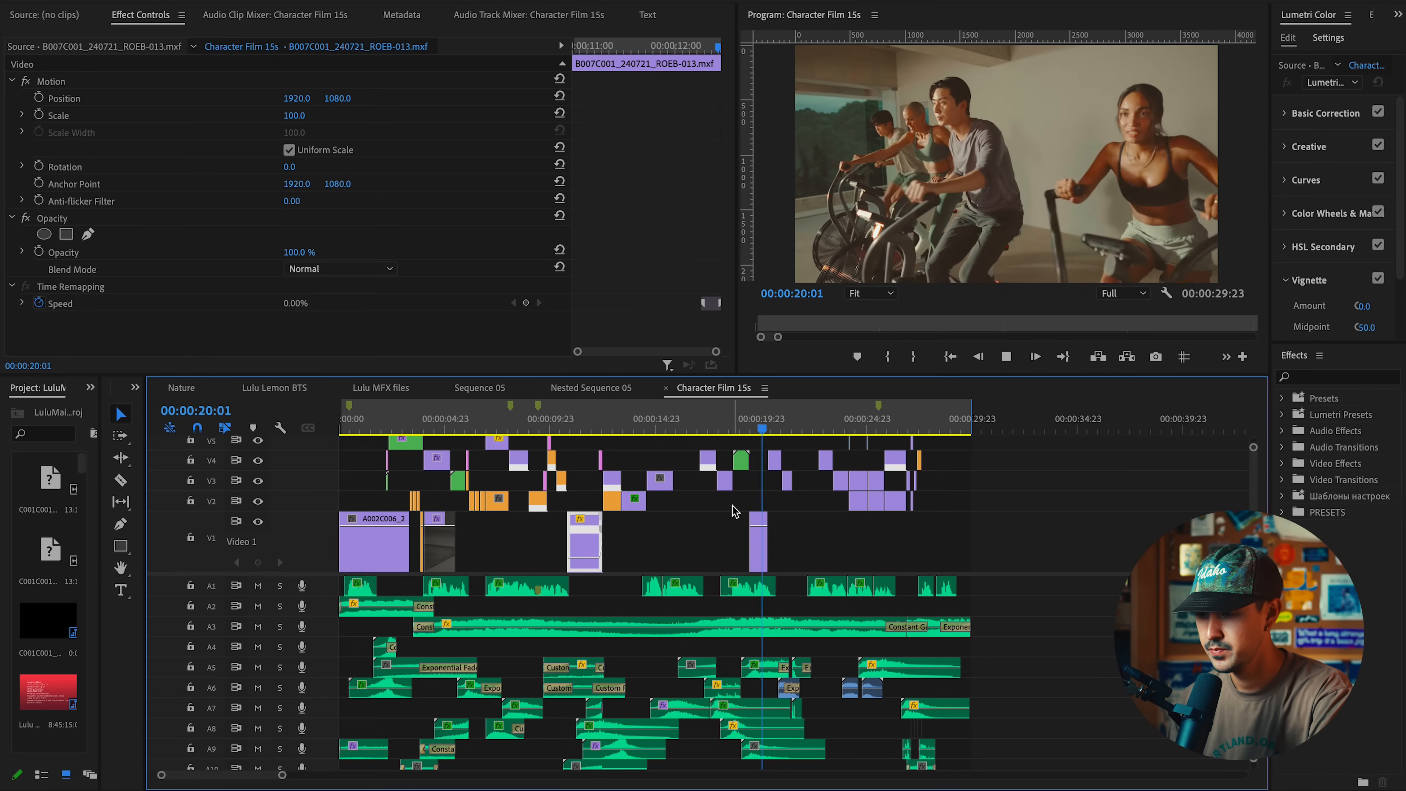
pyautogui.press('space')
# Park the playhead at 00:00:17:07 on the stretching shot and examine the Boxing Gym - Jump Rope clip on A6
pyautogui.click(635, 455)
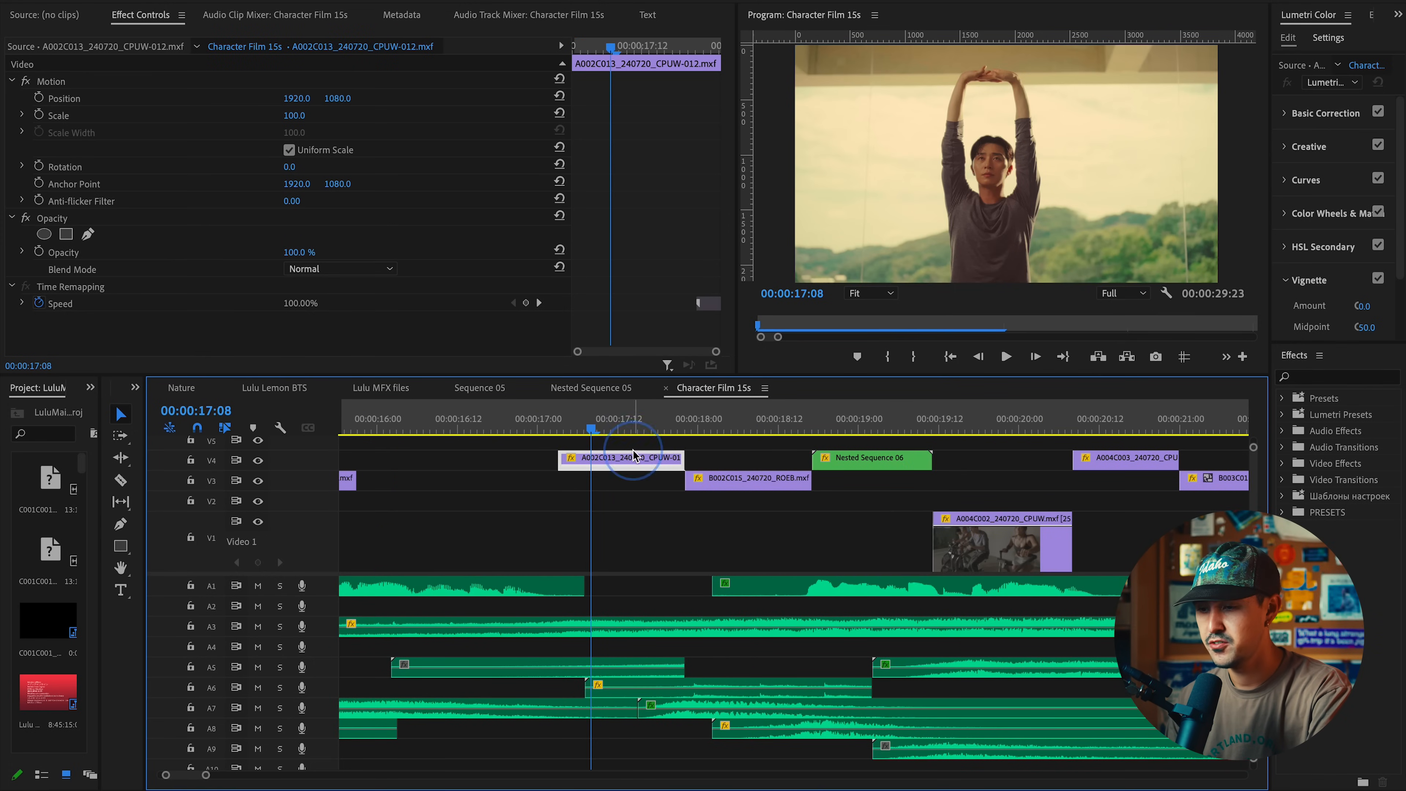
pyautogui.scroll(-2, 681, 541)
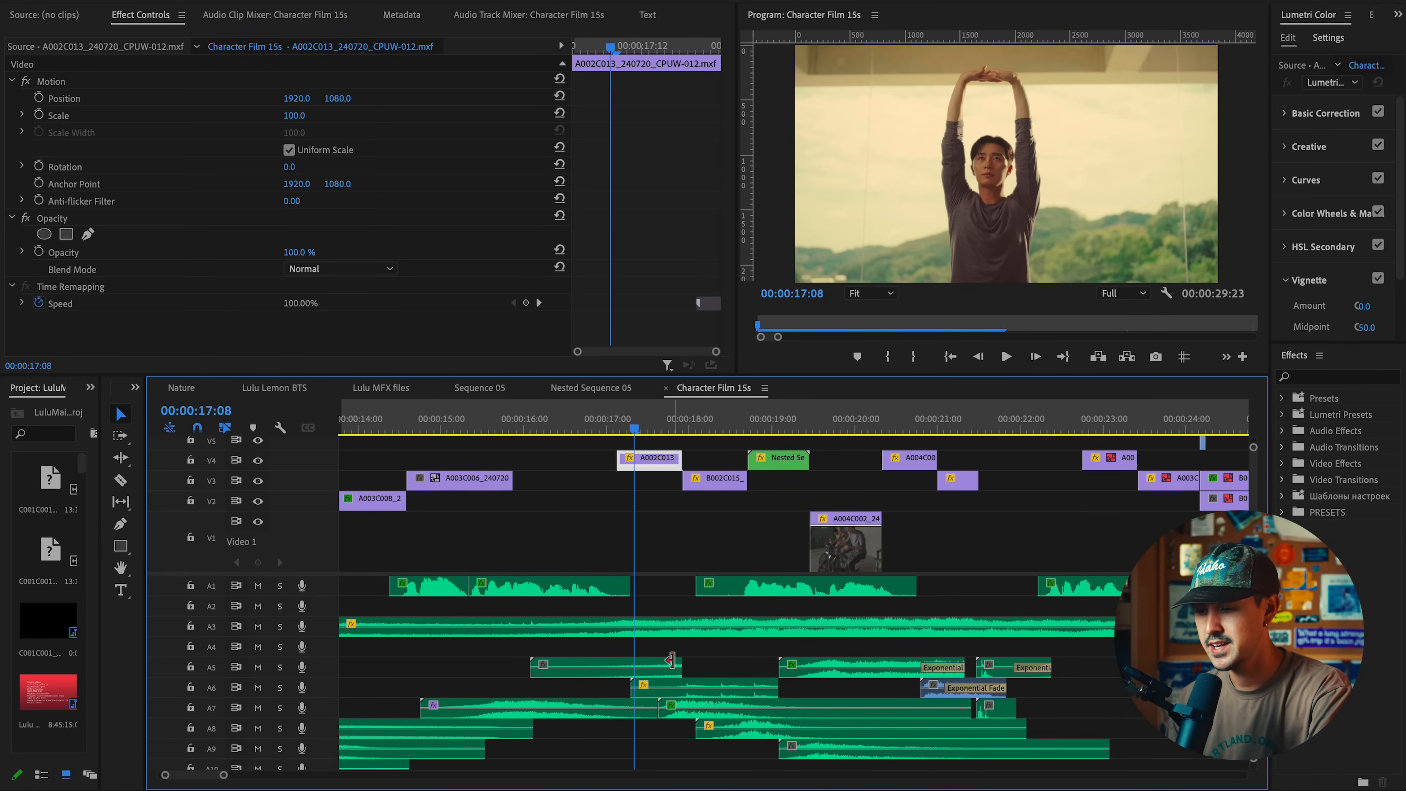
pyautogui.scroll(2, 681, 662)
pyautogui.moveTo(698, 428); pyautogui.dragTo(573, 428)
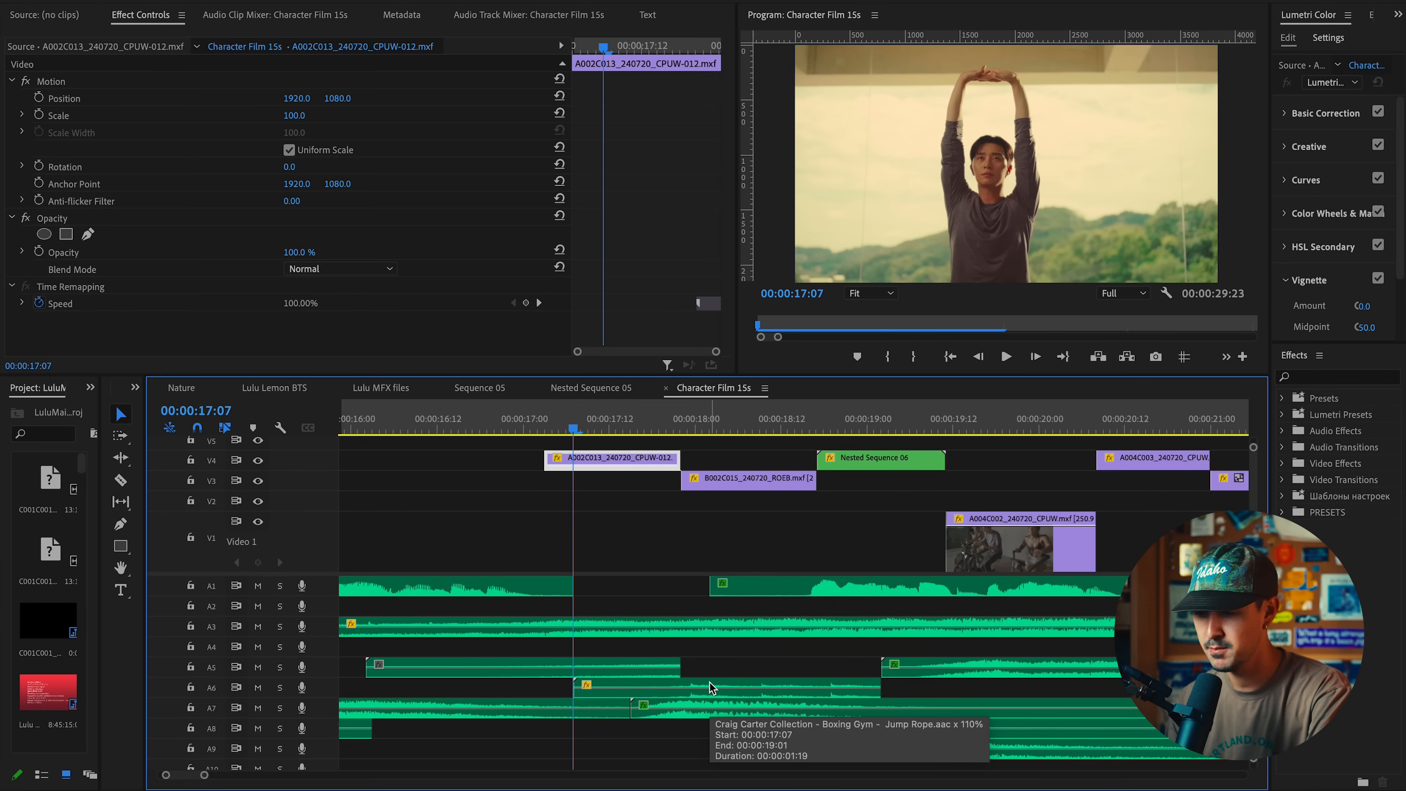
# Play the stretching-to-jump-rope cut from 00:00:17:07 without its jump-rope and transition sounds, stopping at 00:00:18:07
pyautogui.press('space')
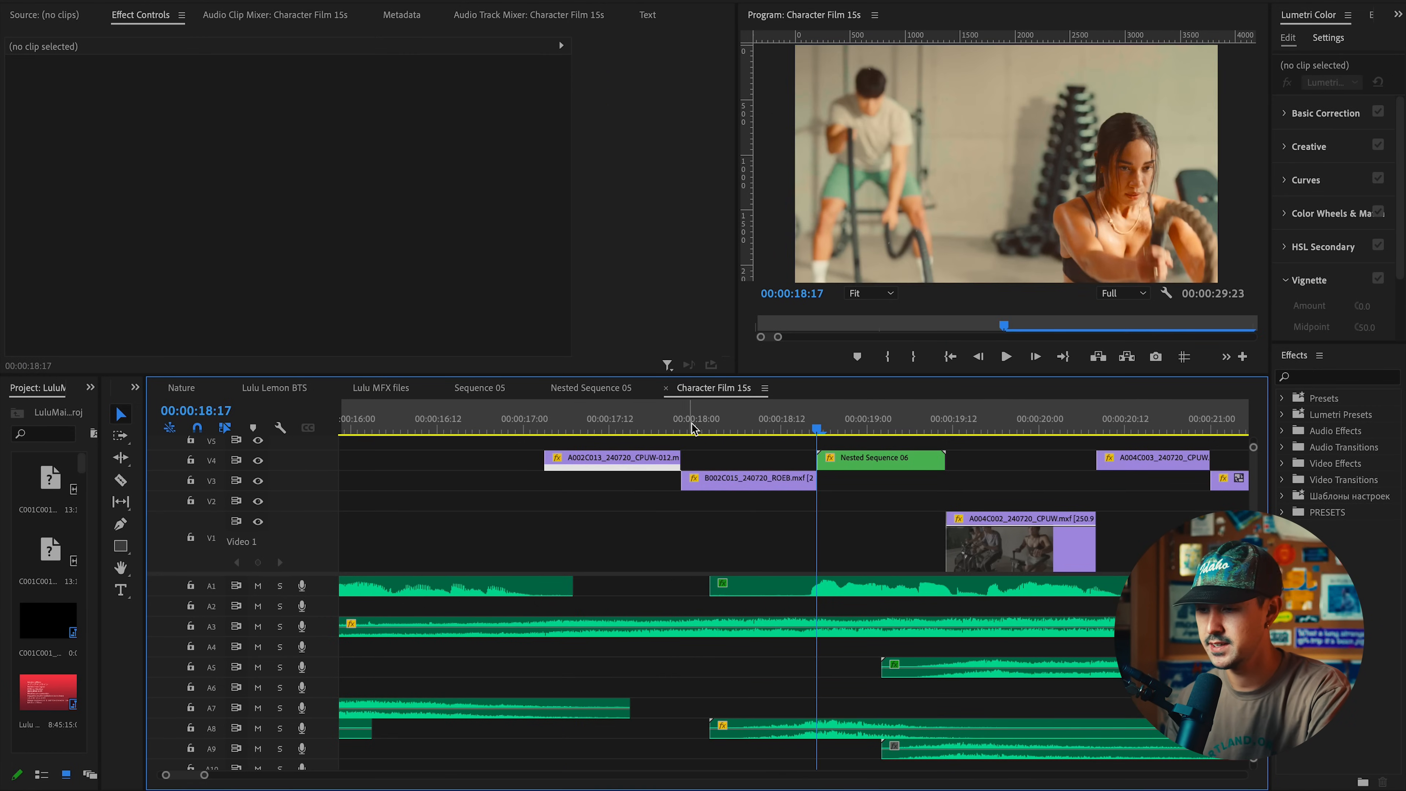
pyautogui.click(623, 427)
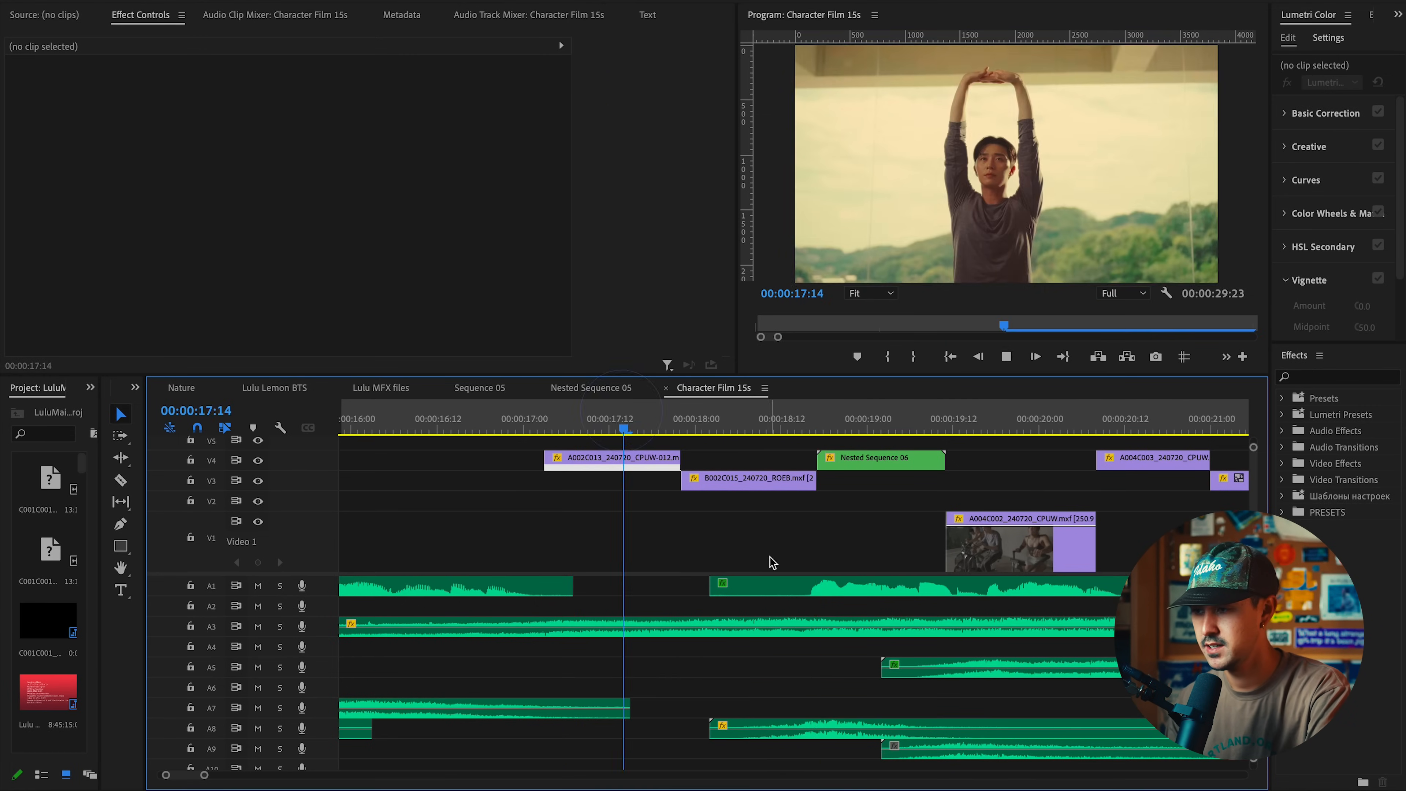
pyautogui.click(575, 426)
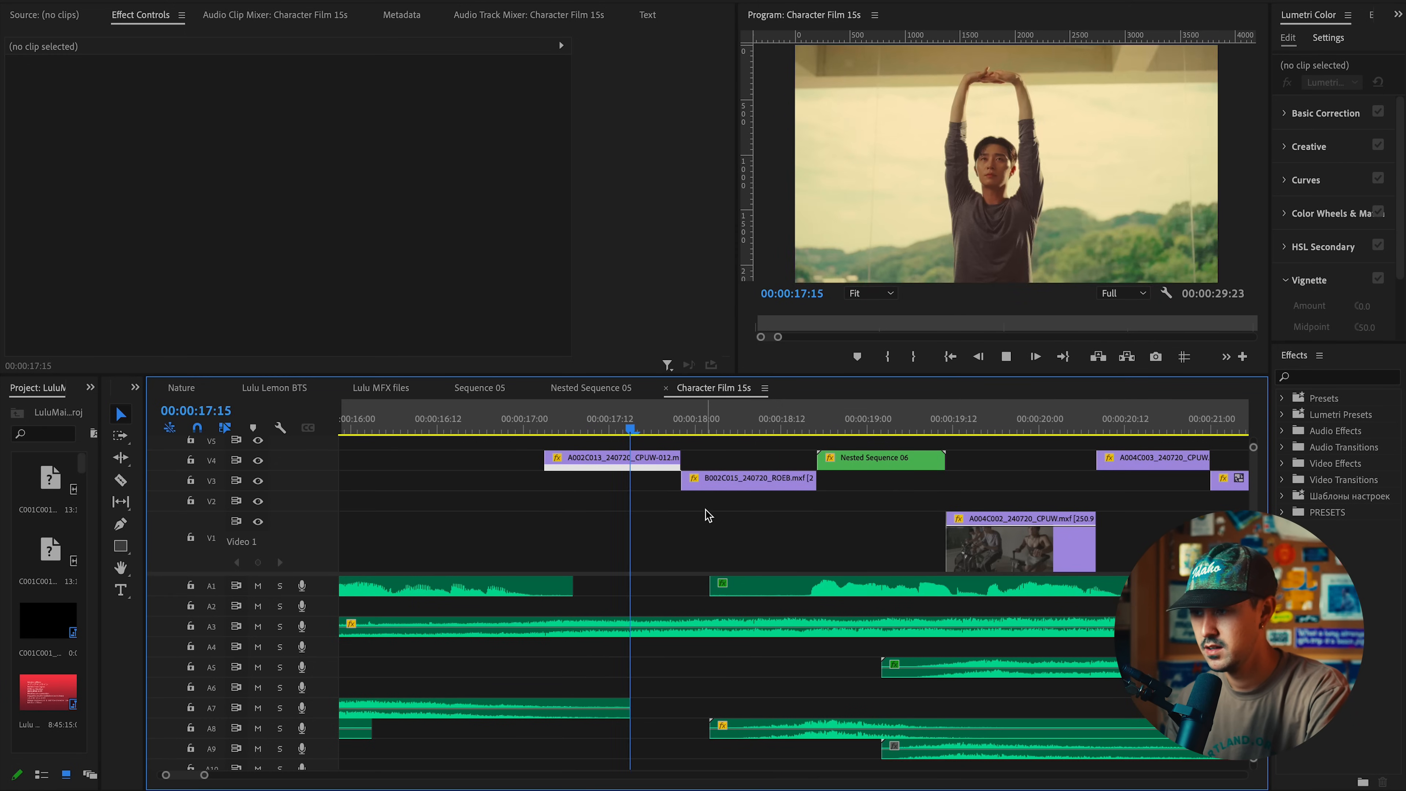
pyautogui.click(576, 427)
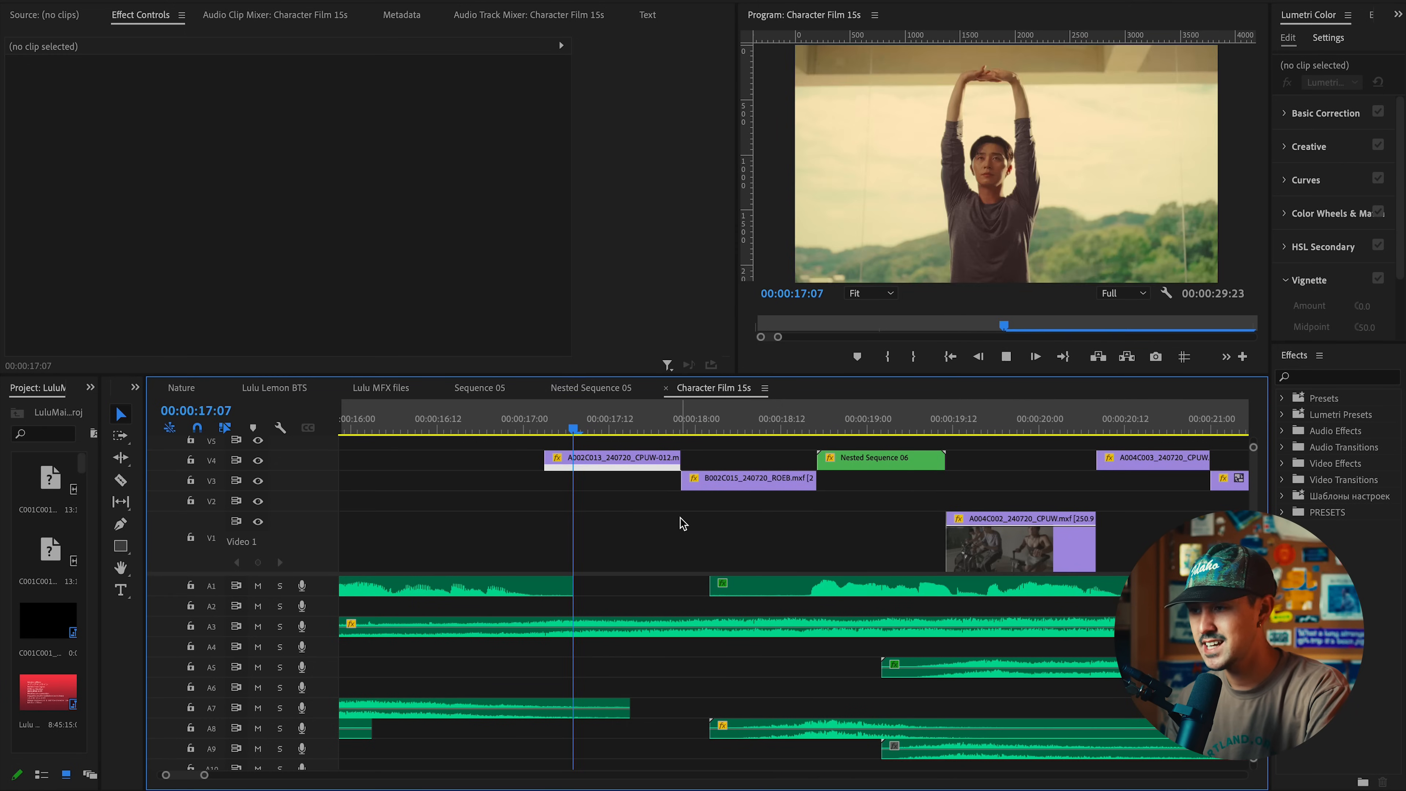
pyautogui.press('space')
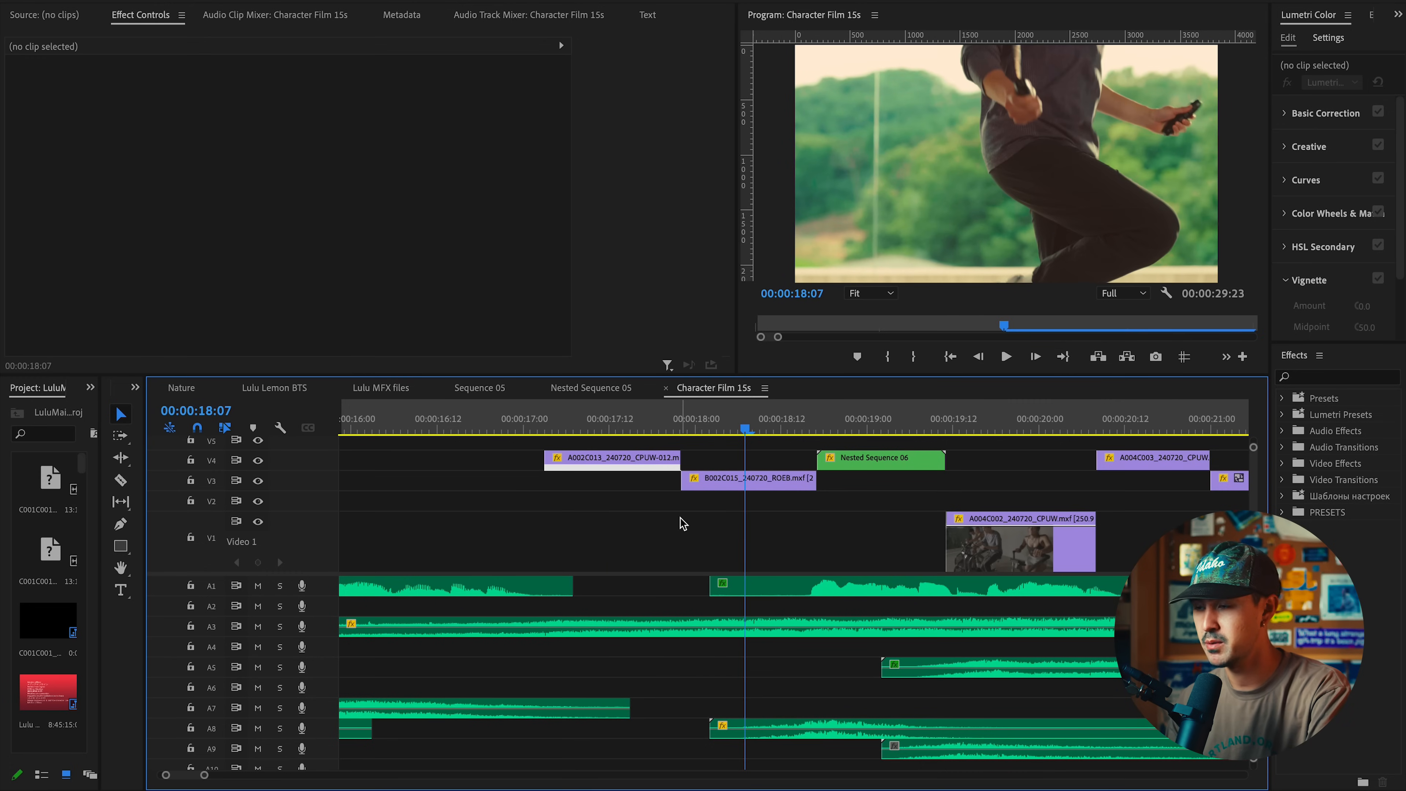
# Replay the stretching-to-jump-rope cut with its sound layers restored, stopping in the battle-rope shot at 00:00:18:19
pyautogui.click(610, 427)
pyautogui.scroll(-3, 655, 636)
pyautogui.press('space')
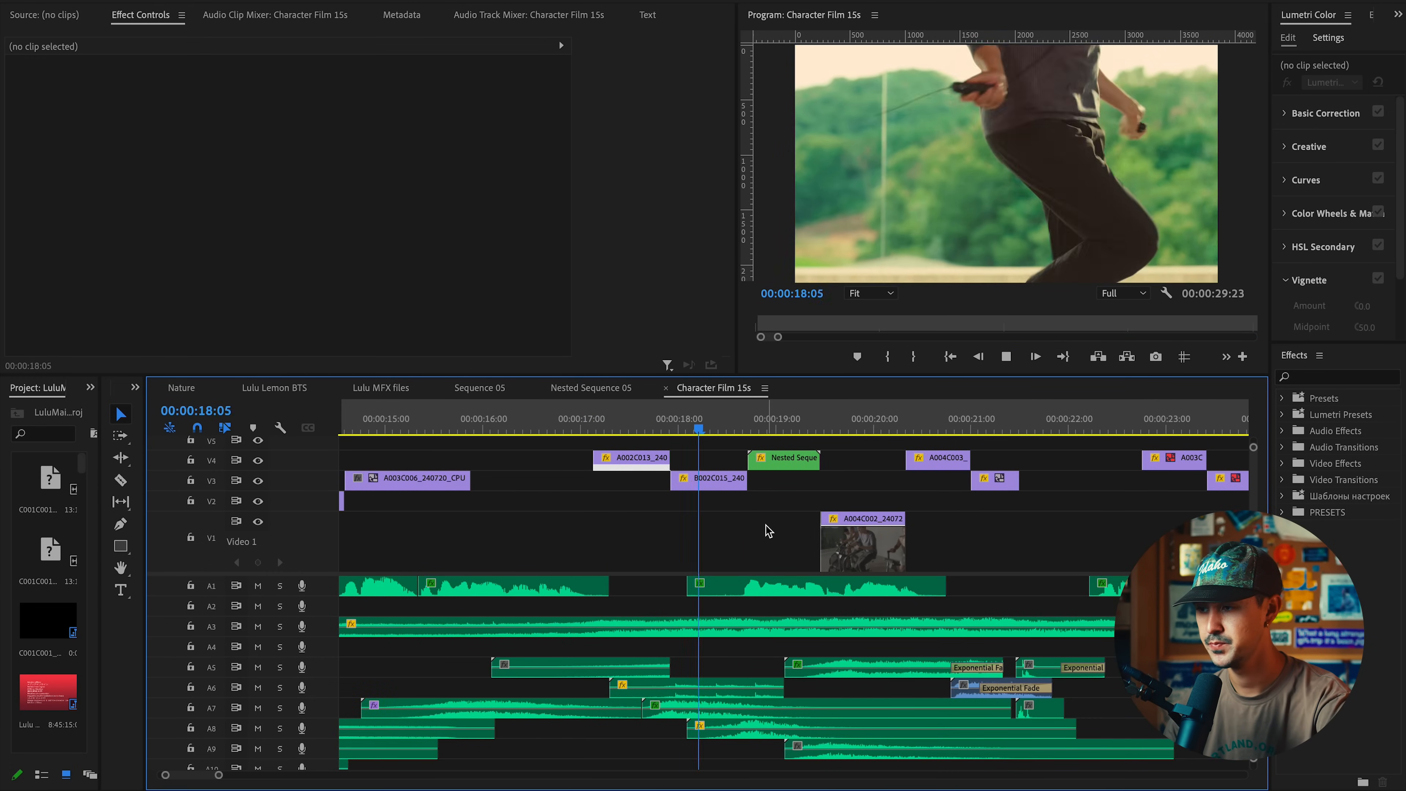
pyautogui.rightClick(764, 530)
pyautogui.click(808, 467)
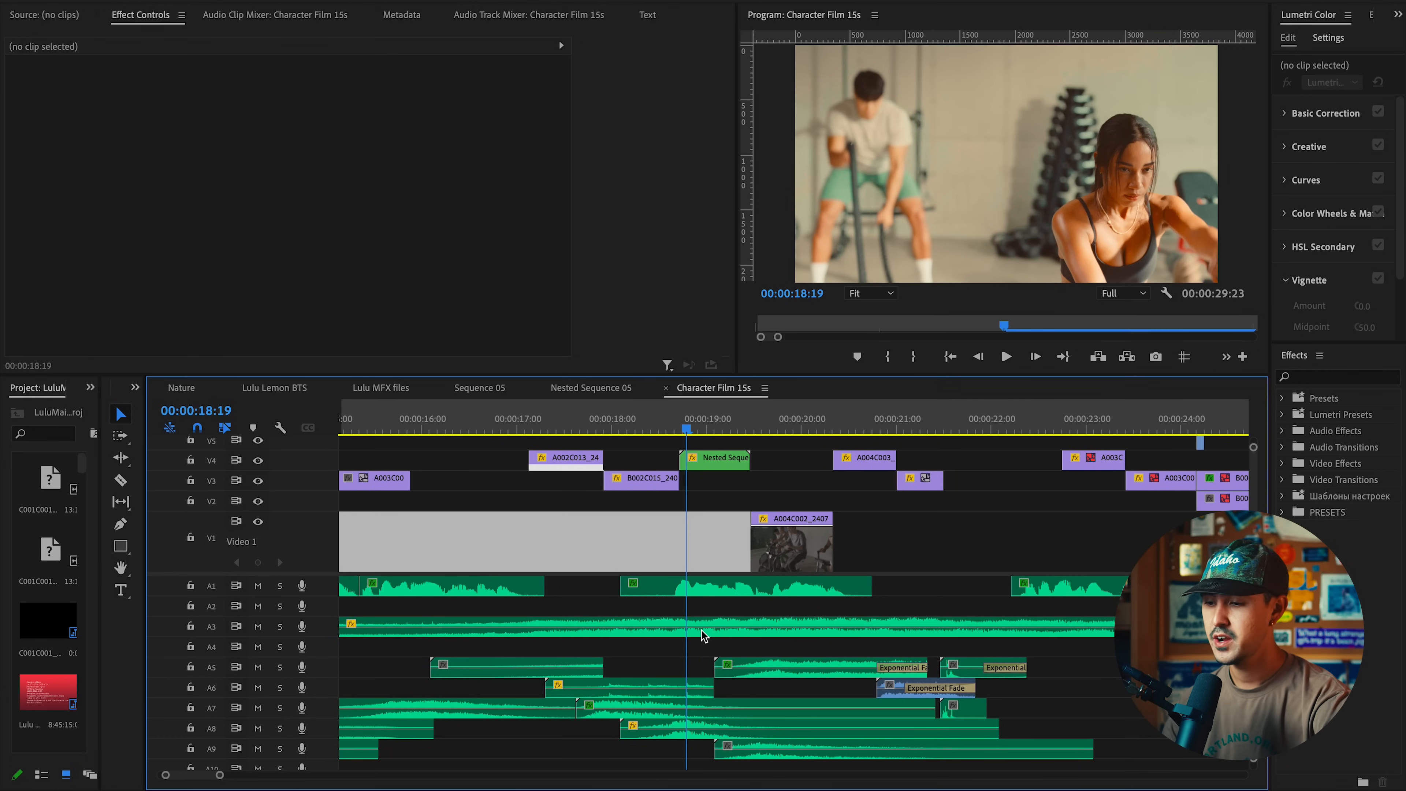
# Inspect the voice-over clip on A1 and the sound layers beneath the battle-rope shot
pyautogui.click(712, 604)
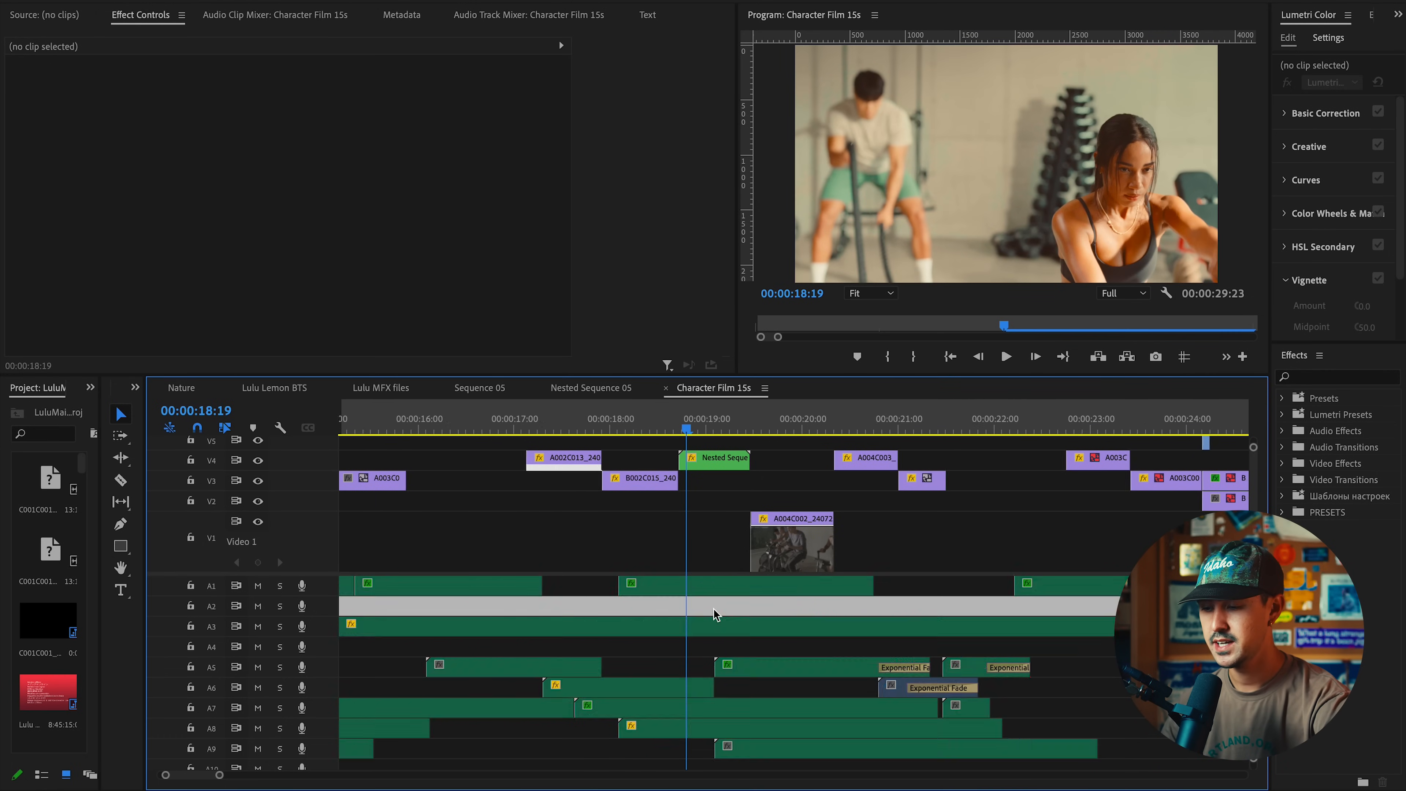
pyautogui.scroll(2, 716, 601)
pyautogui.click(686, 588)
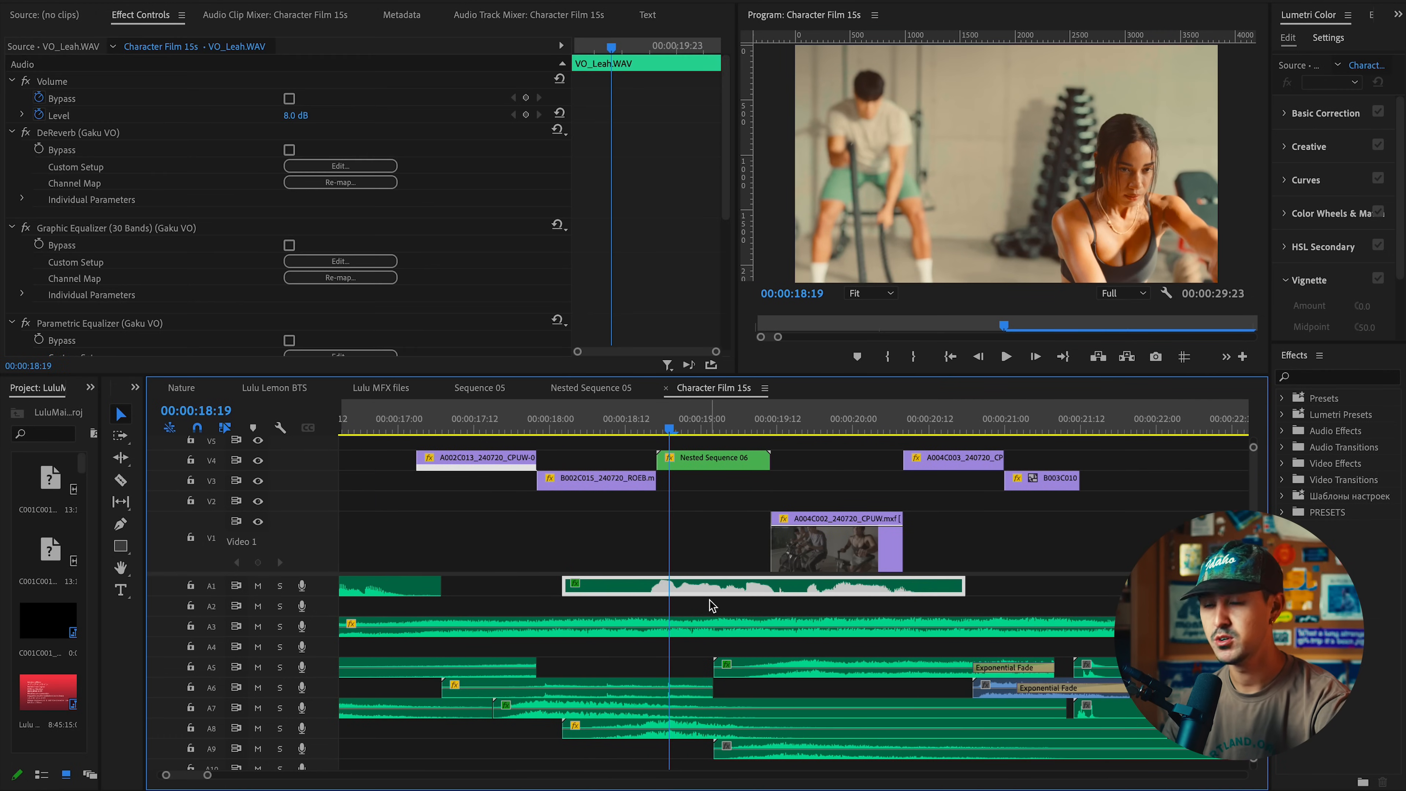
pyautogui.click(713, 608)
pyautogui.scroll(-3, 591, 610)
# Move the playhead from the forest run at 00:00:16:10 to the jump-rope shot and play a short stretch around 00:00:18:09
pyautogui.click(518, 424)
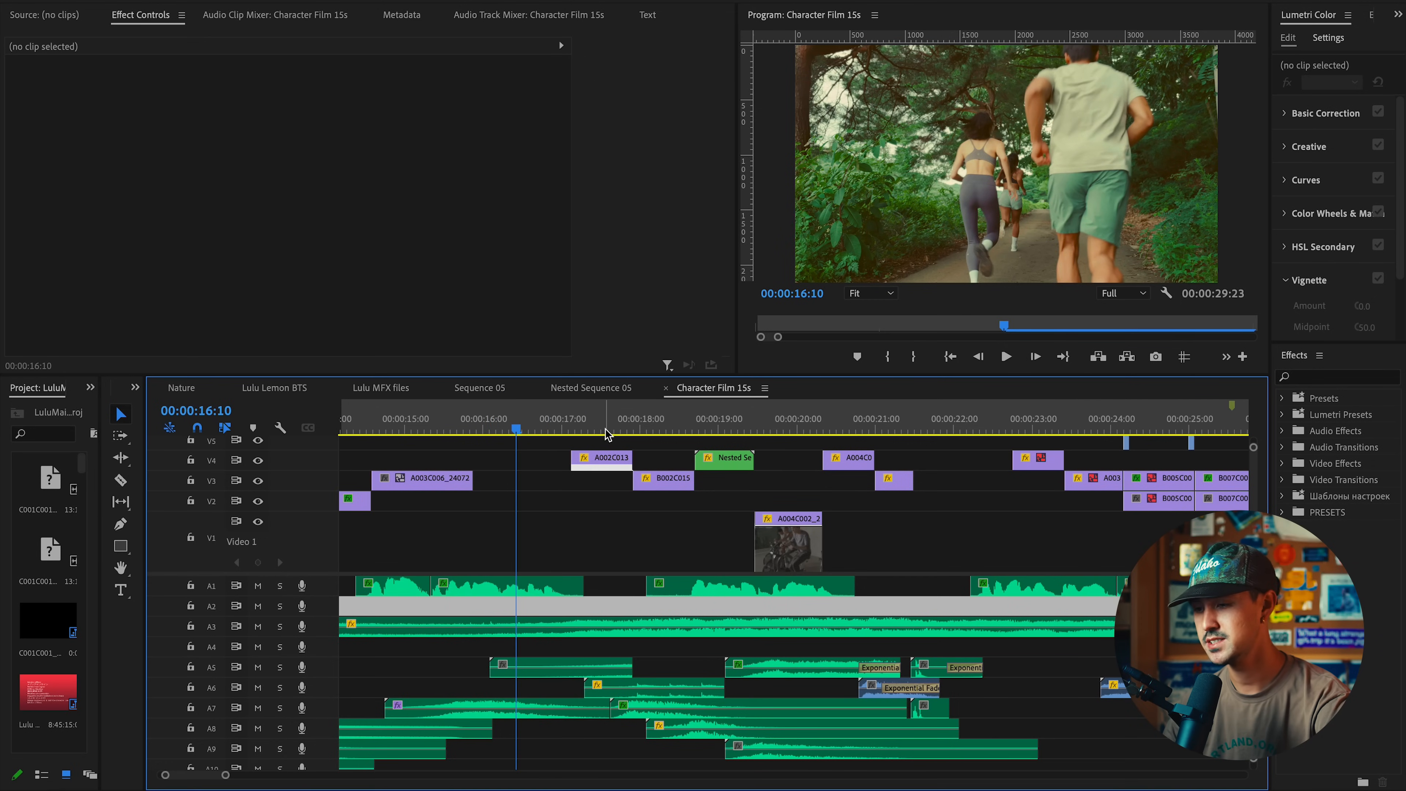
pyautogui.click(669, 428)
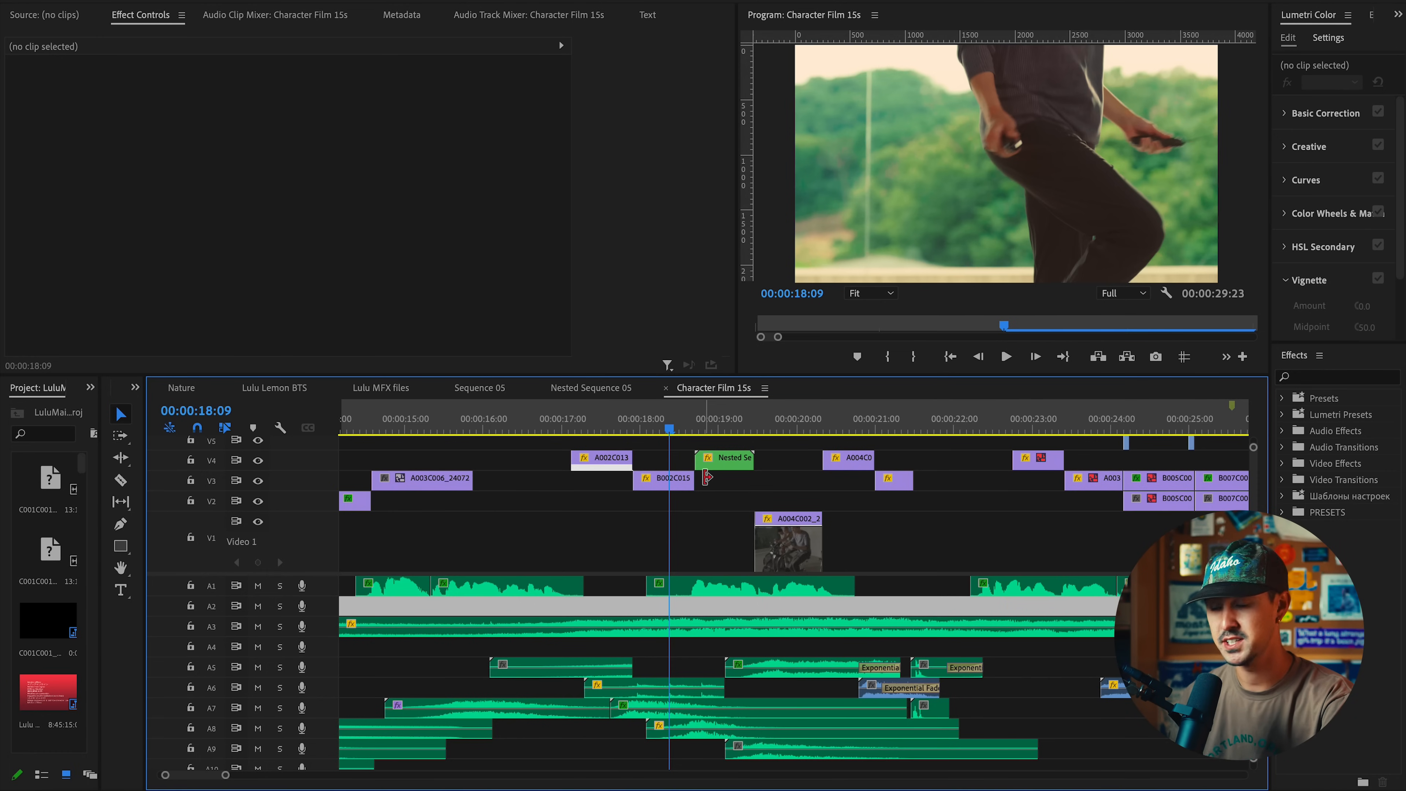
pyautogui.press('space')
pyautogui.press('space')
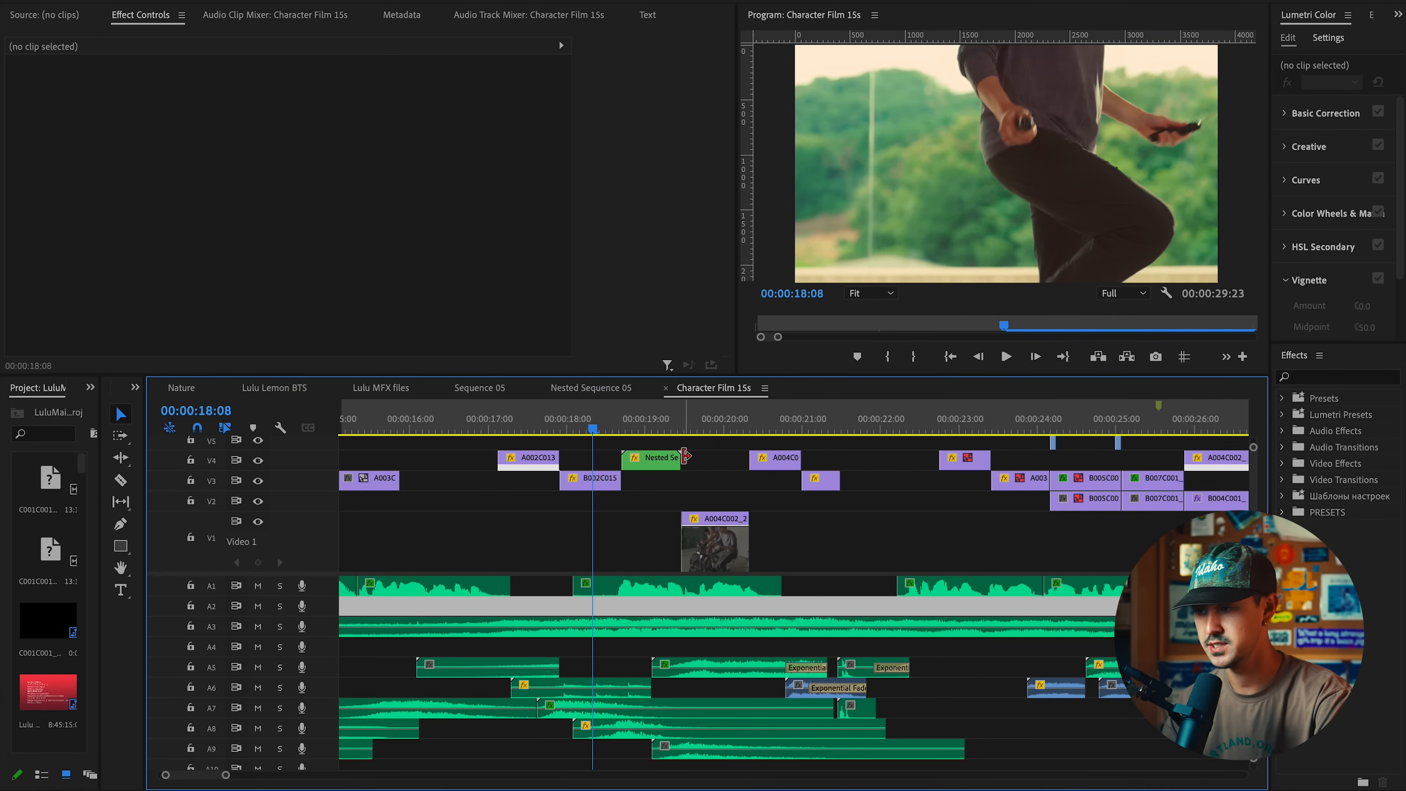
# Select the gym rope clip on A5 and play from the battle-rope shot at 00:00:19:09 into the exercise-bike shot, stopping at 00:00:20:05
pyautogui.click(640, 668)
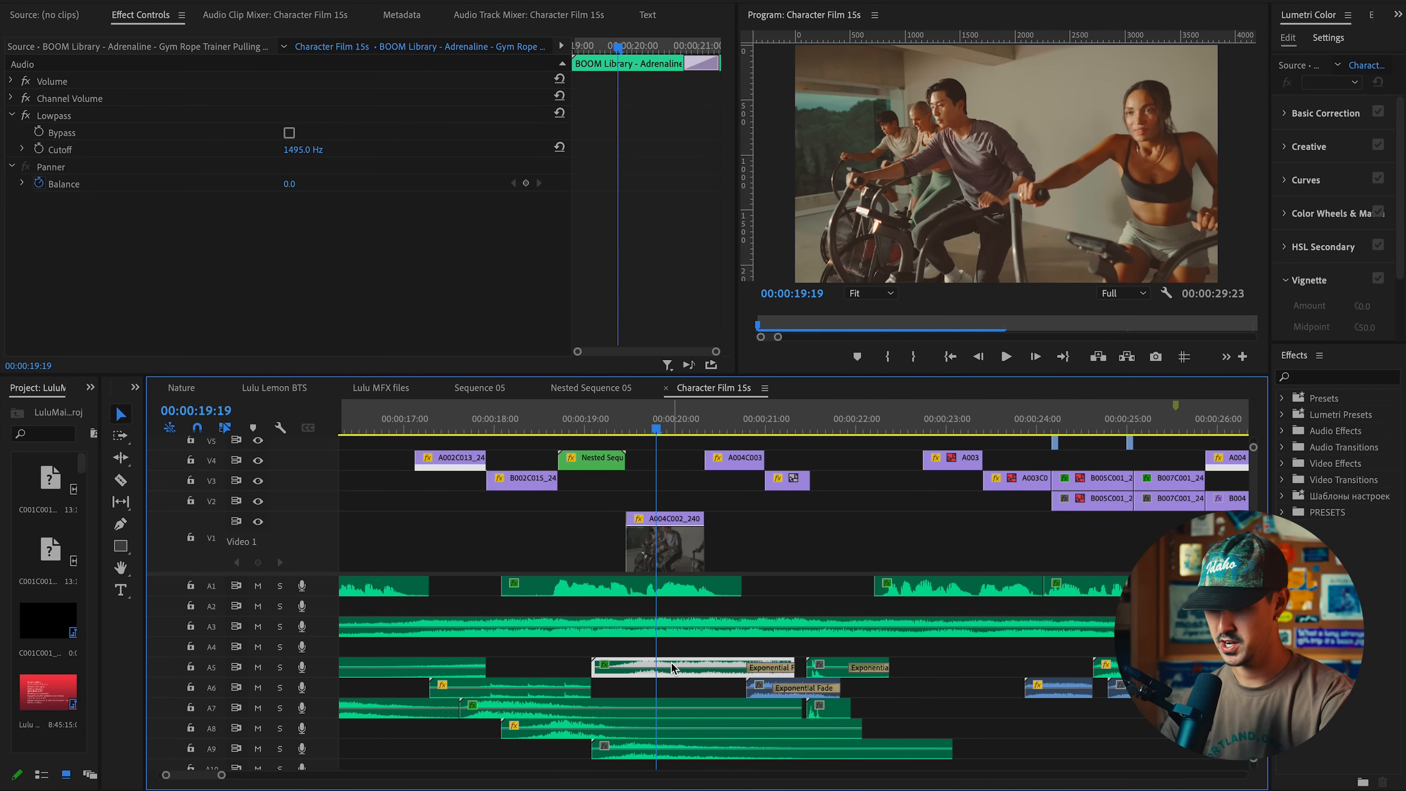
pyautogui.click(619, 429)
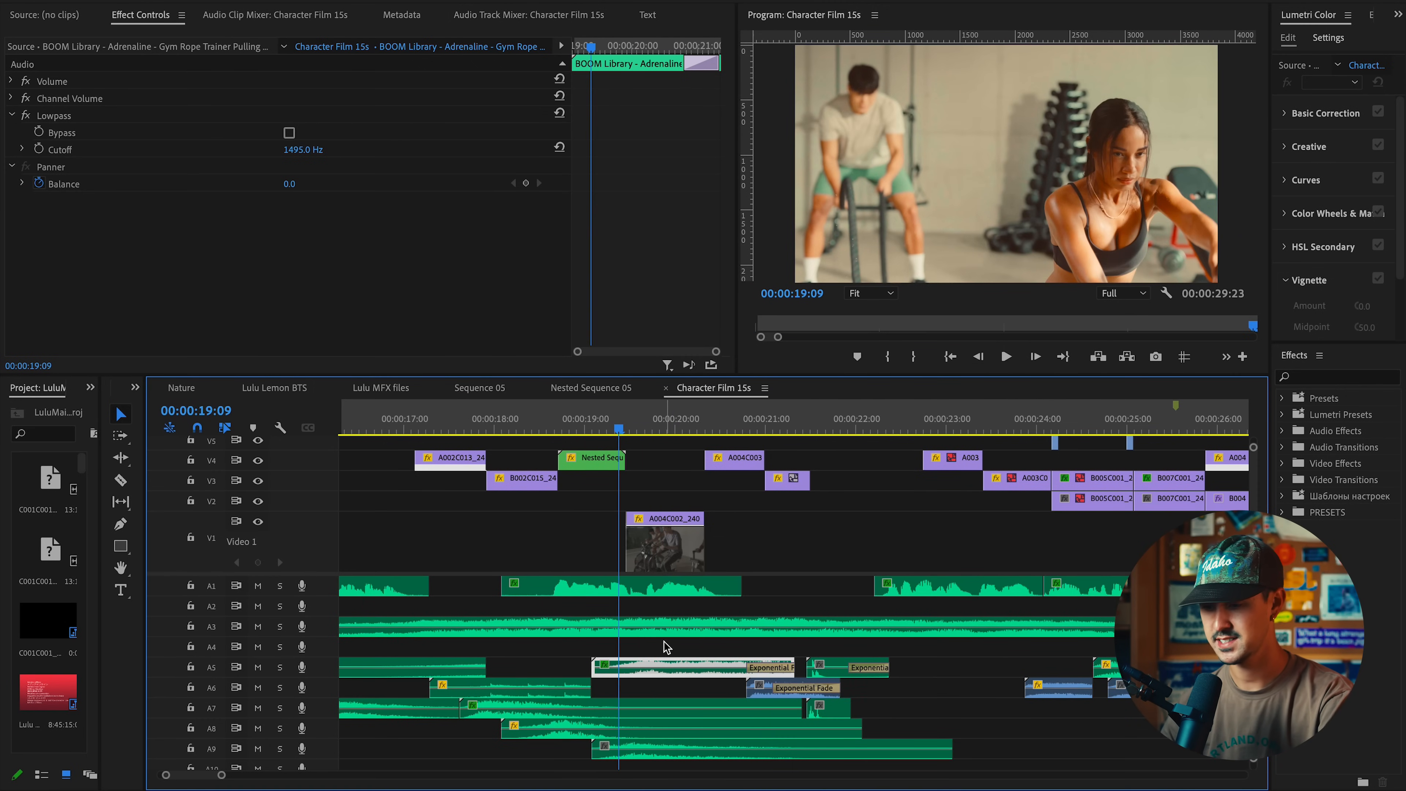
pyautogui.press('space')
pyautogui.press('space')
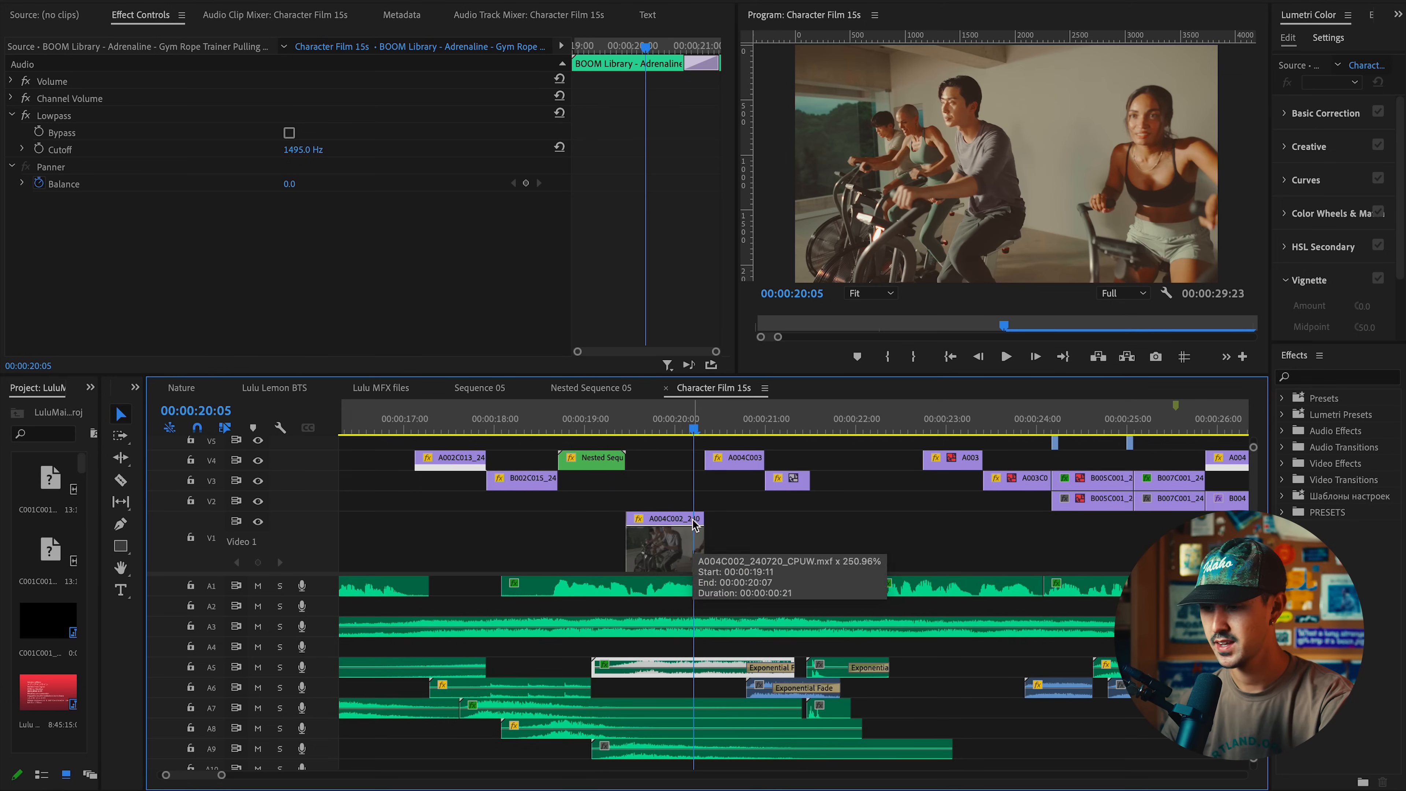
# Replay the exercise-bike shot from 00:00:19:11 into the man's close-up to hear the gym rope sound beneath it
pyautogui.click(628, 430)
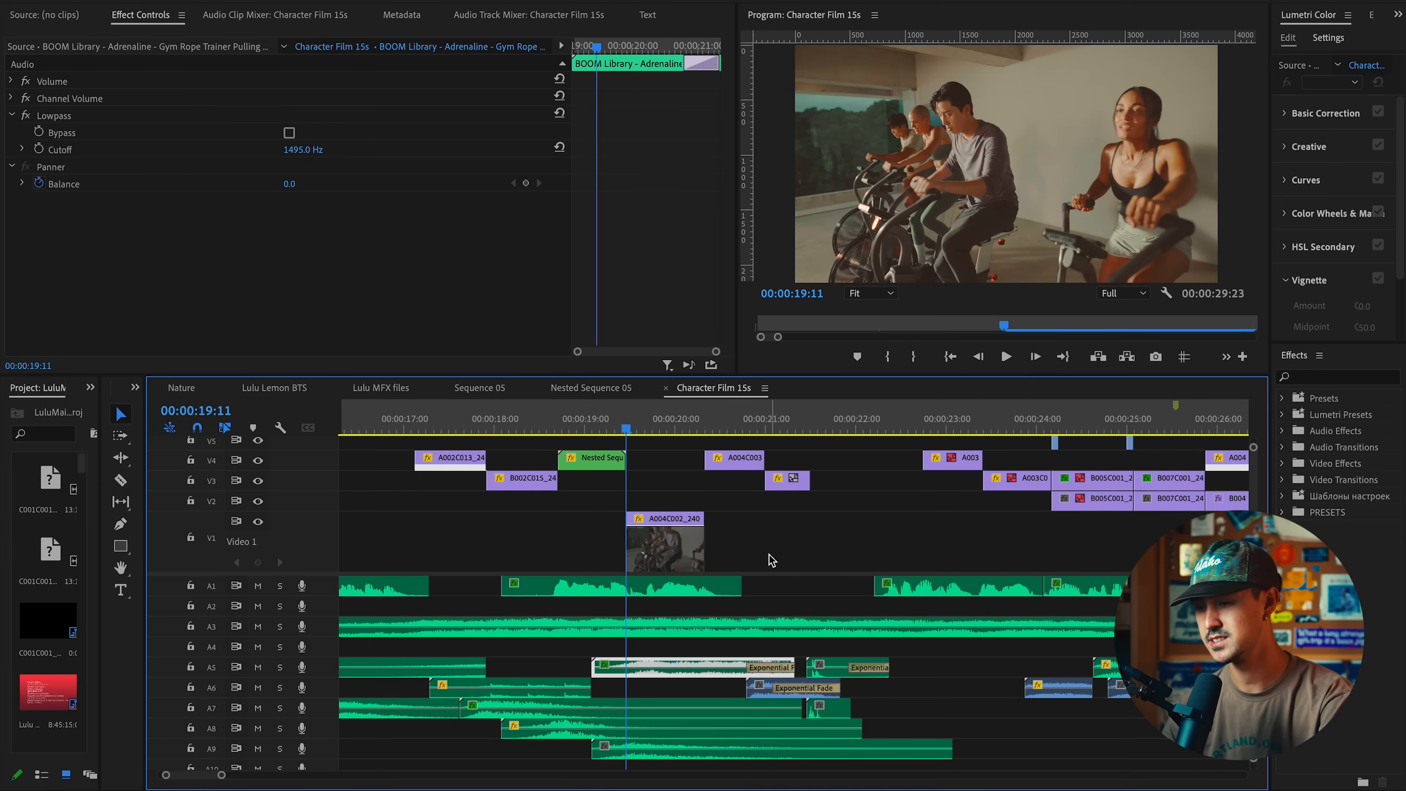
pyautogui.scroll(2, 640, 661)
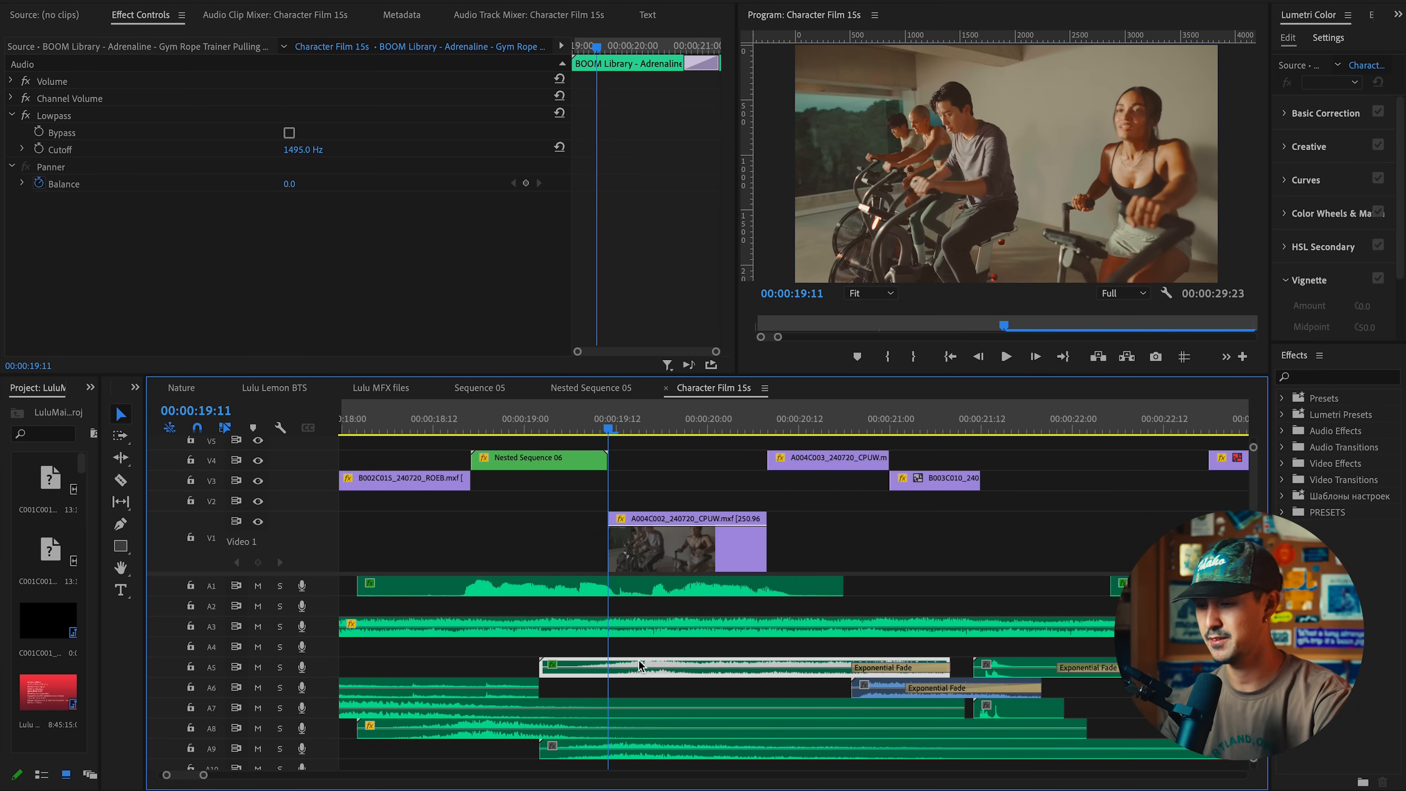
pyautogui.press('space')
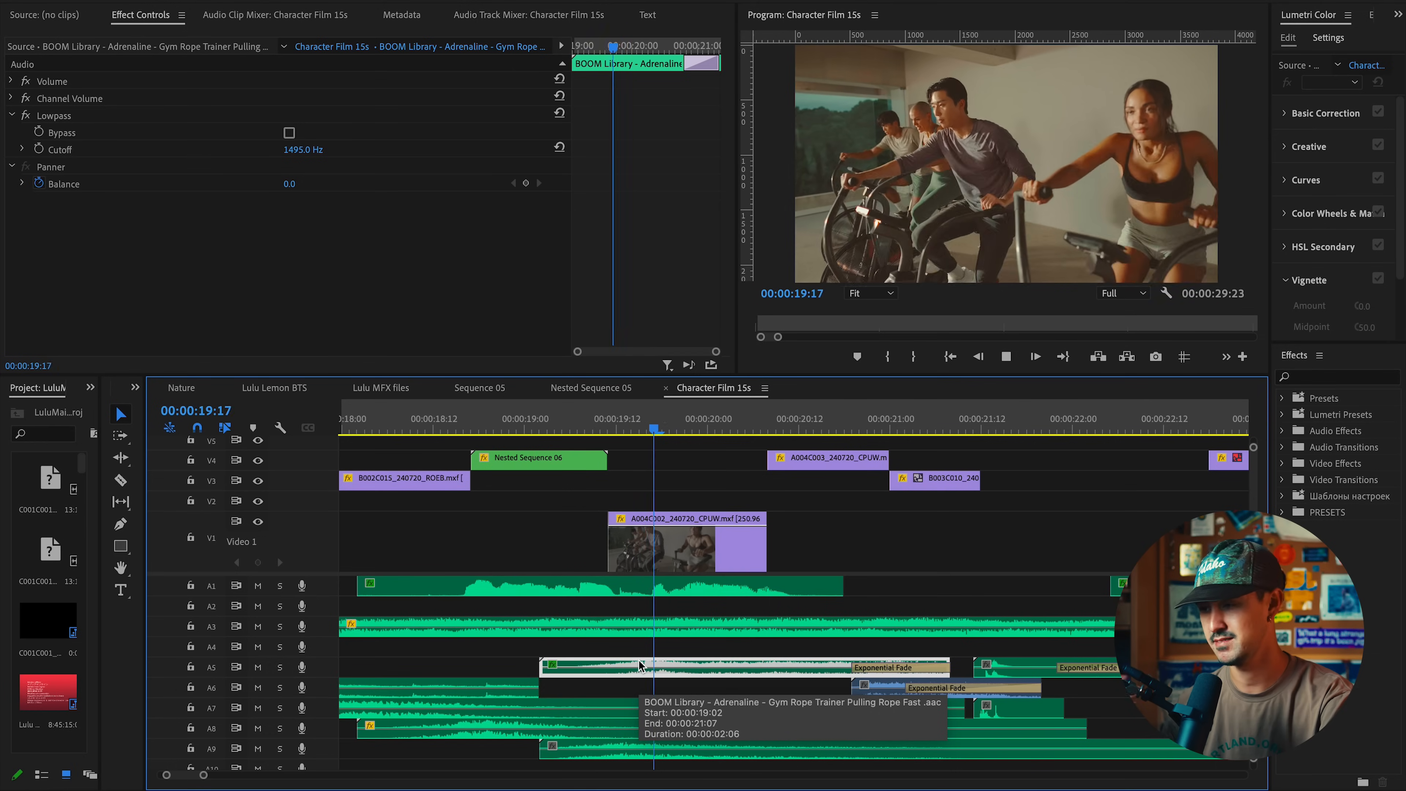
pyautogui.scroll(-3, 726, 538)
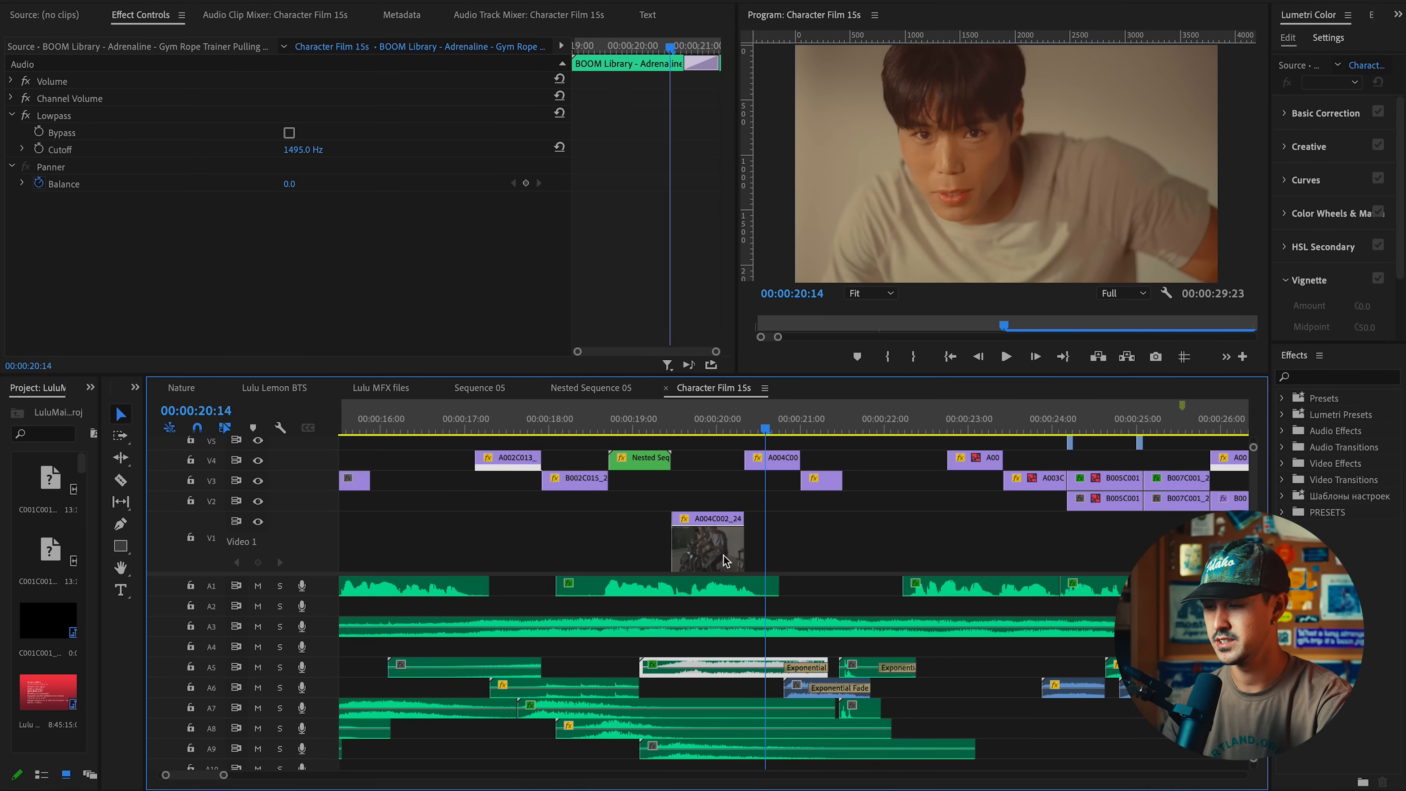
pyautogui.press('space')
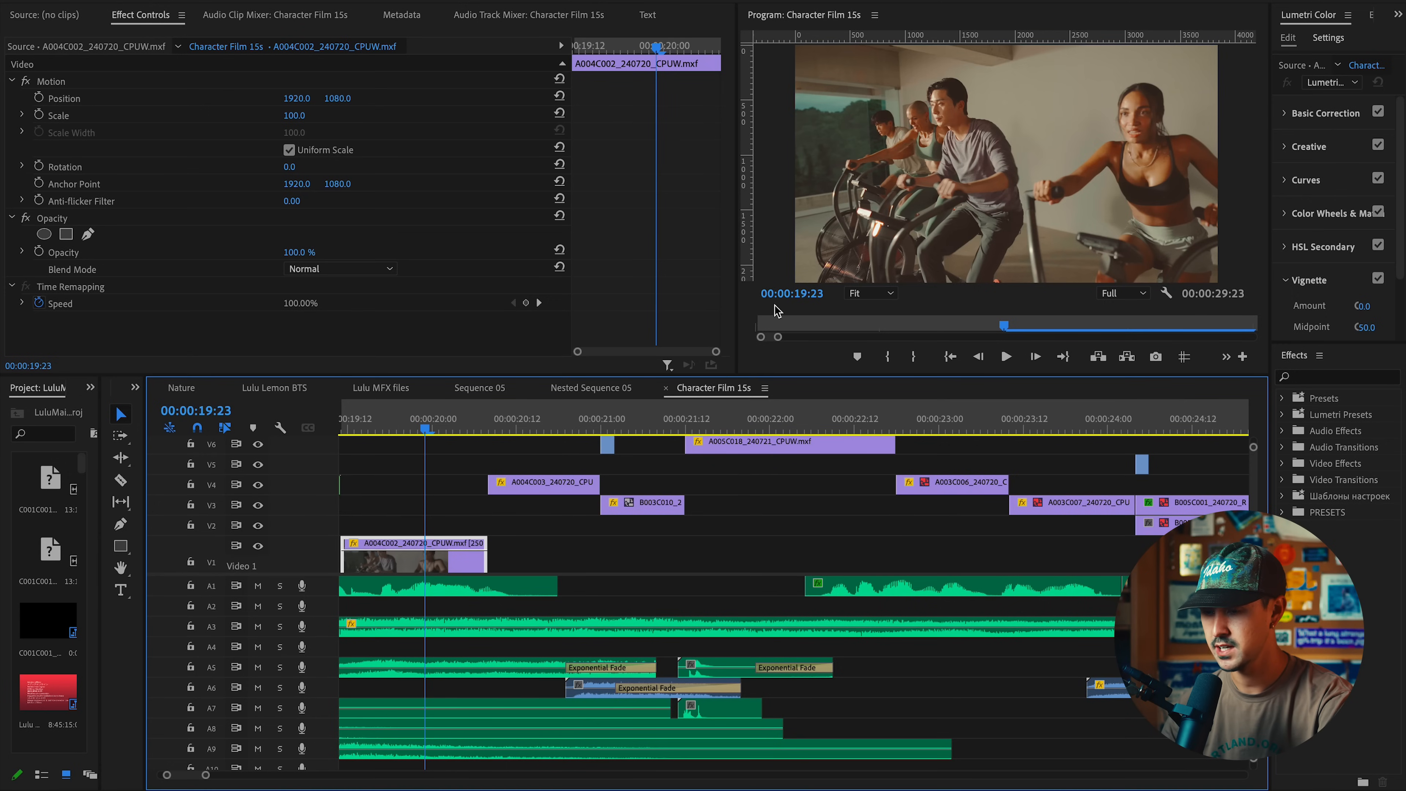
# Move the playhead to 00:00:20:16 in the man's close-up and play a short stretch before the wipe on V6
pyautogui.click(543, 424)
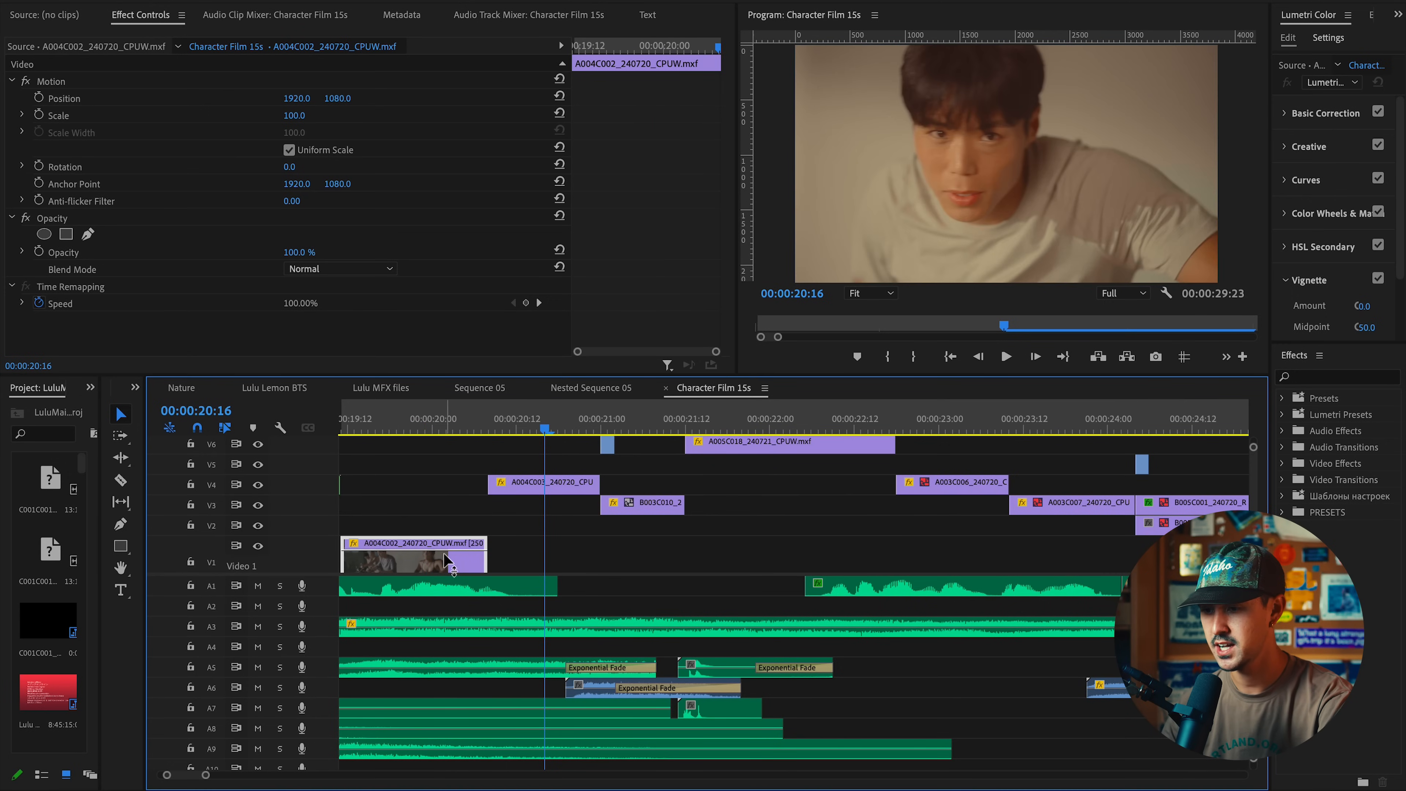
pyautogui.click(617, 466)
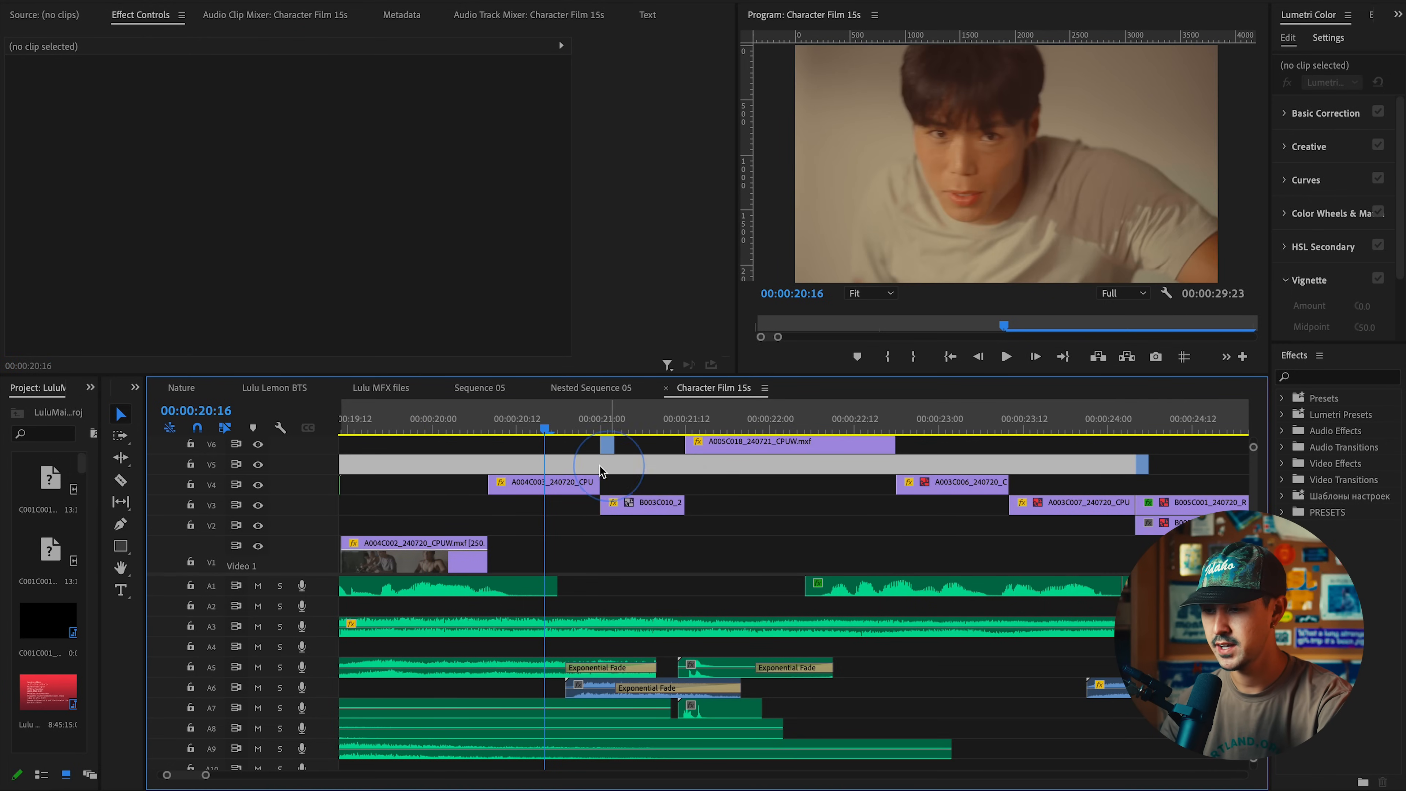
pyautogui.press('=')
pyautogui.scroll(2, 580, 501)
pyautogui.click(580, 498)
pyautogui.press('space')
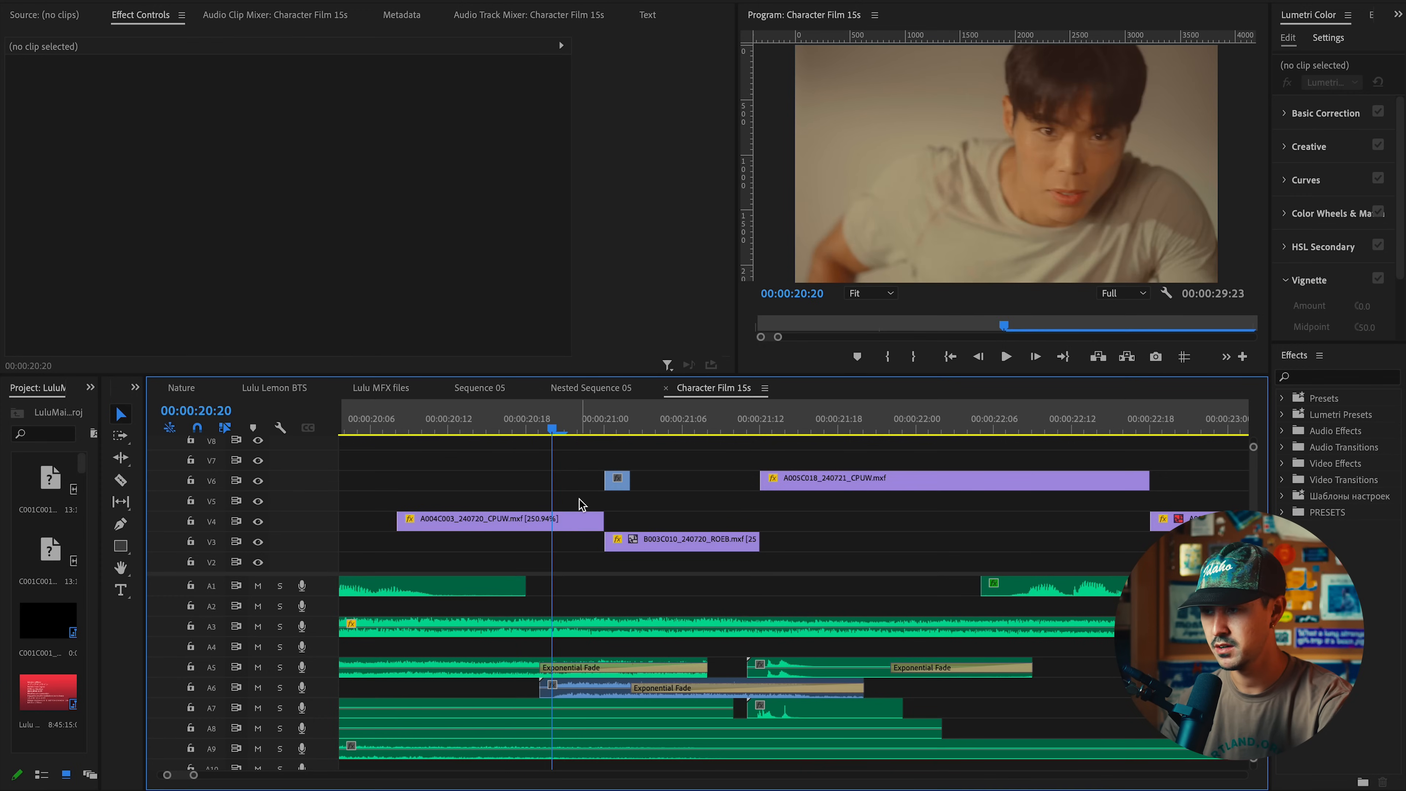
pyautogui.hotkey('shift', 'Left')
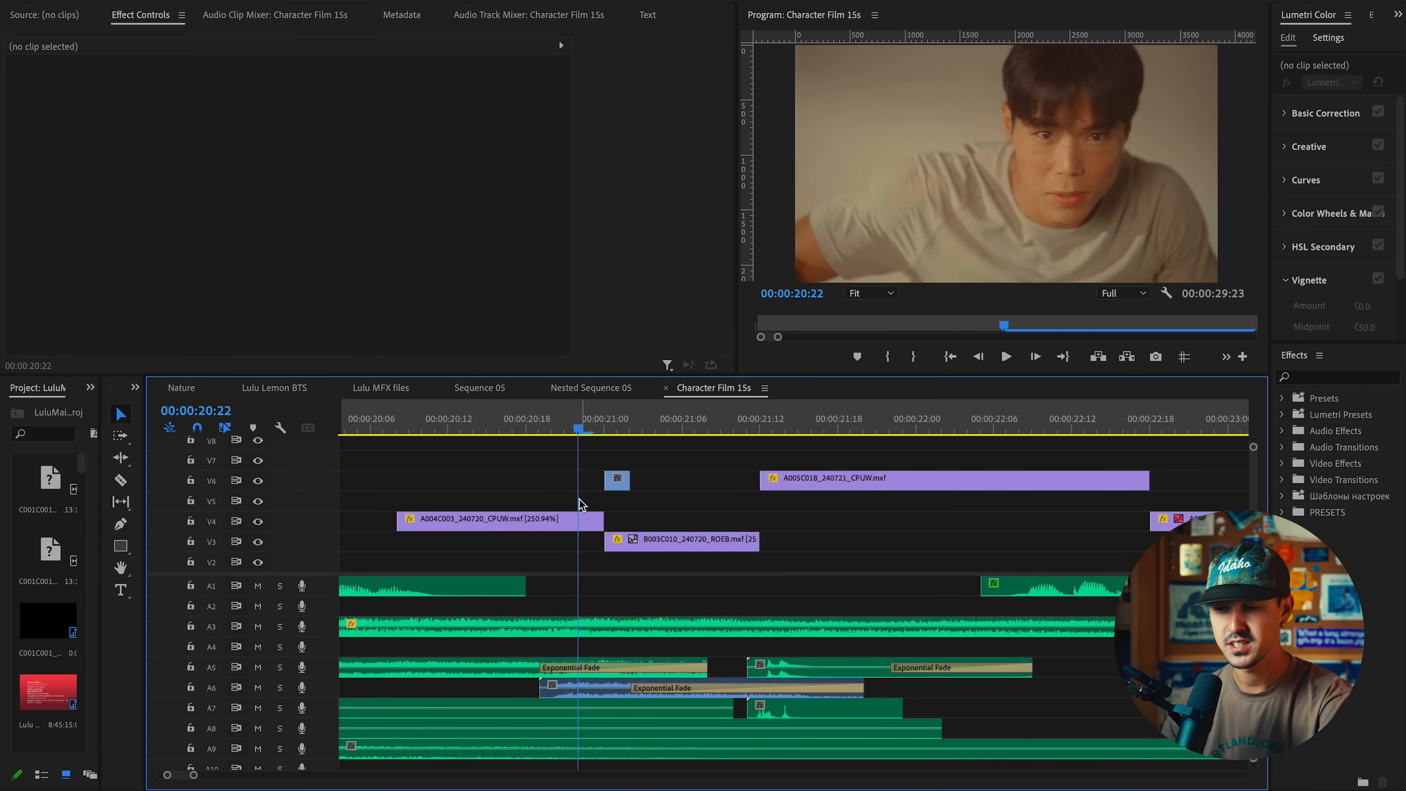
# Scrub to the end of the wipe at 00:00:21:02 and examine the sound layers beneath it down to A12
pyautogui.scroll(1, 581, 501)
pyautogui.scroll(1, 605, 465)
pyautogui.moveTo(609, 428); pyautogui.dragTo(658, 428)
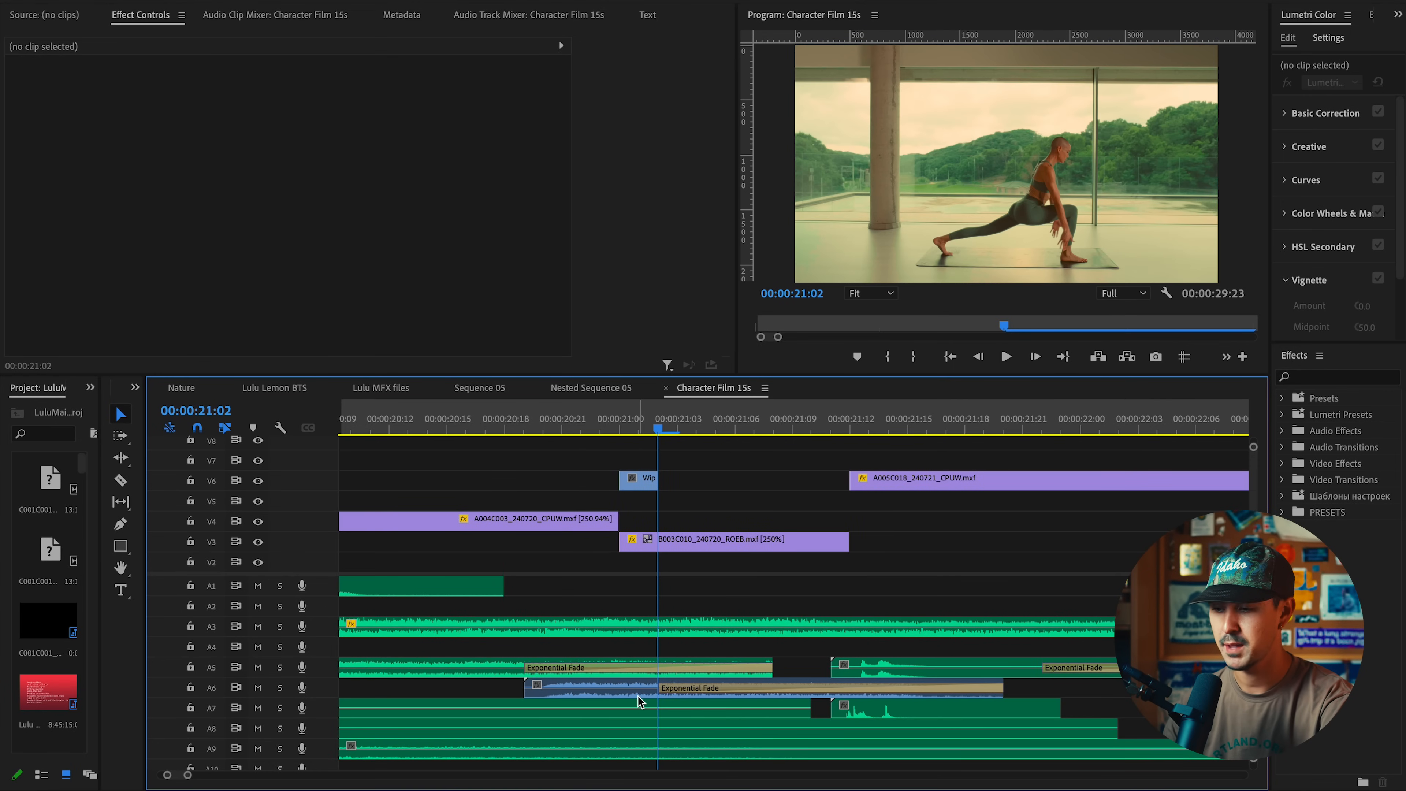
pyautogui.scroll(-4, 637, 709)
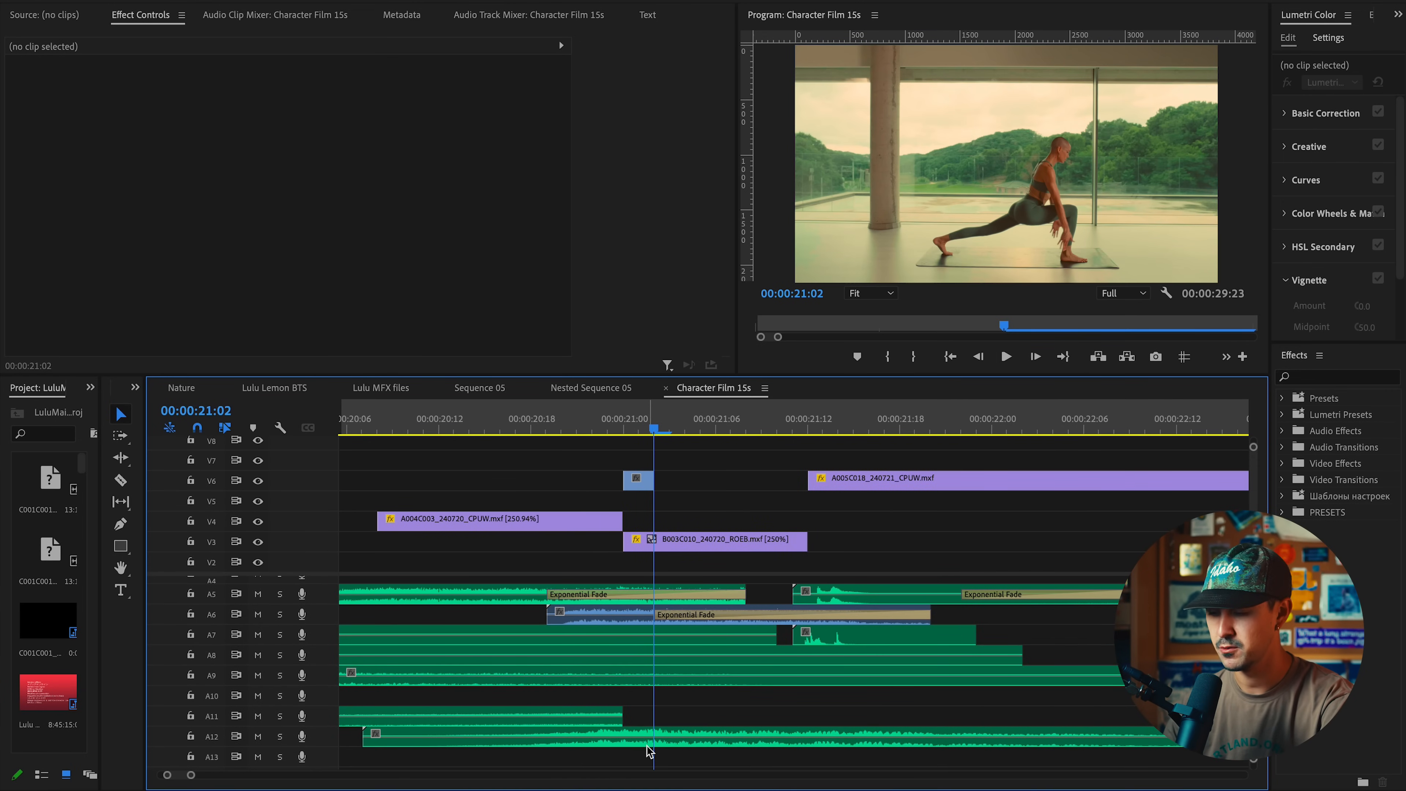
# Play the wipe from the close-up into the yoga lunge, starting at 00:00:20:14, and replay it up to 00:00:21:11
pyautogui.click(471, 427)
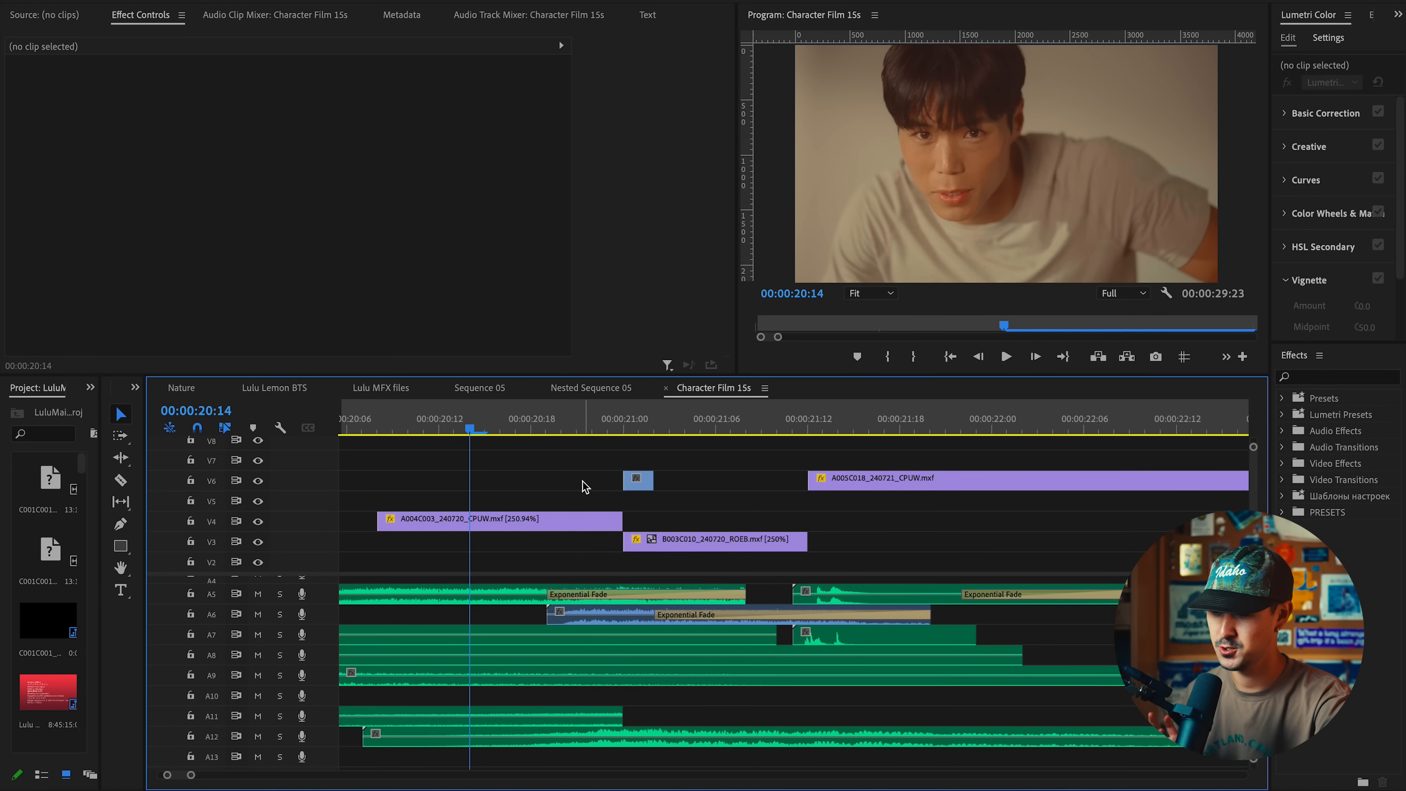
pyautogui.press('space')
pyautogui.press('space')
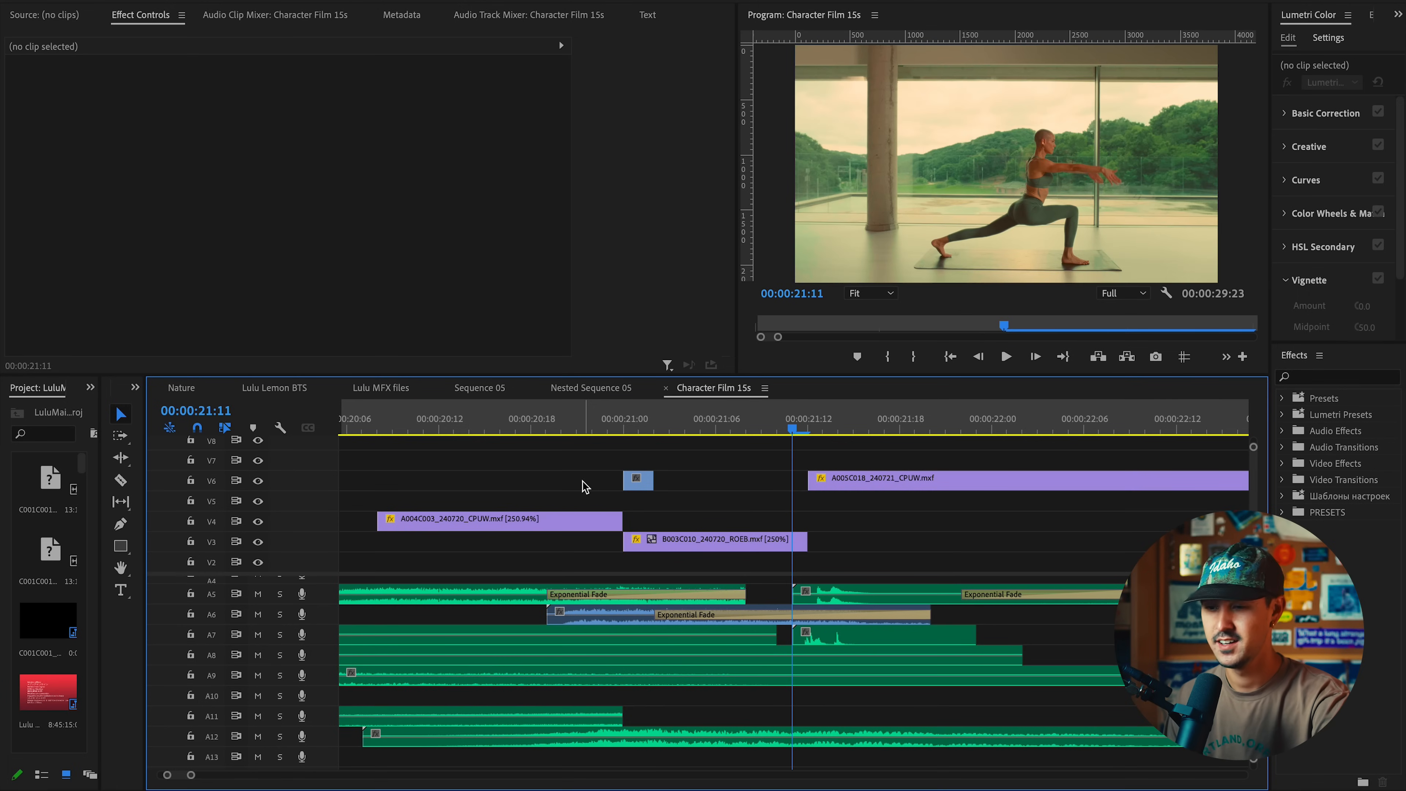
pyautogui.click(576, 421)
pyautogui.press('space')
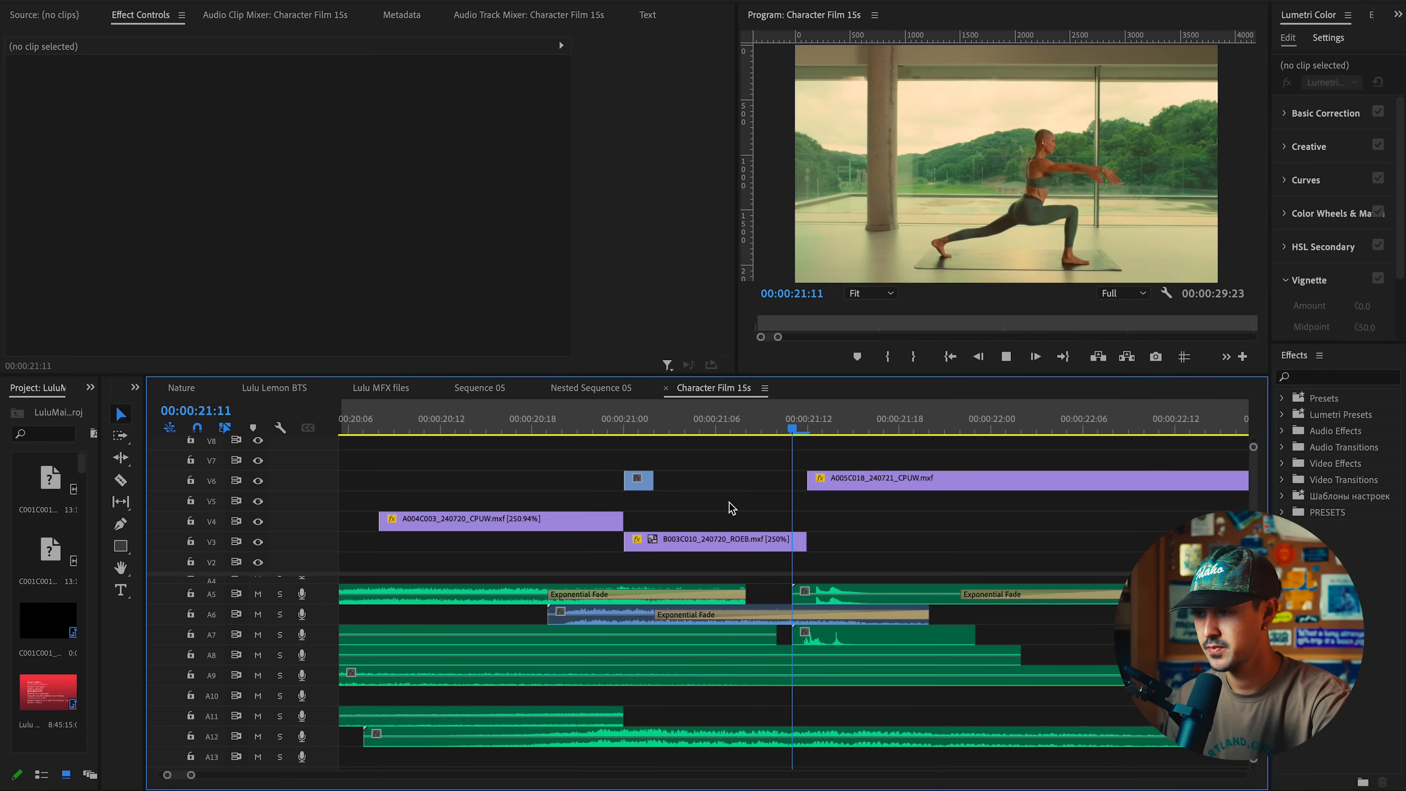
# Play the cut from the yoga lunge to the side-plank shot with all its sounds, stopping at 00:00:21:20
pyautogui.press('-')
pyautogui.press('space')
pyautogui.press('=')
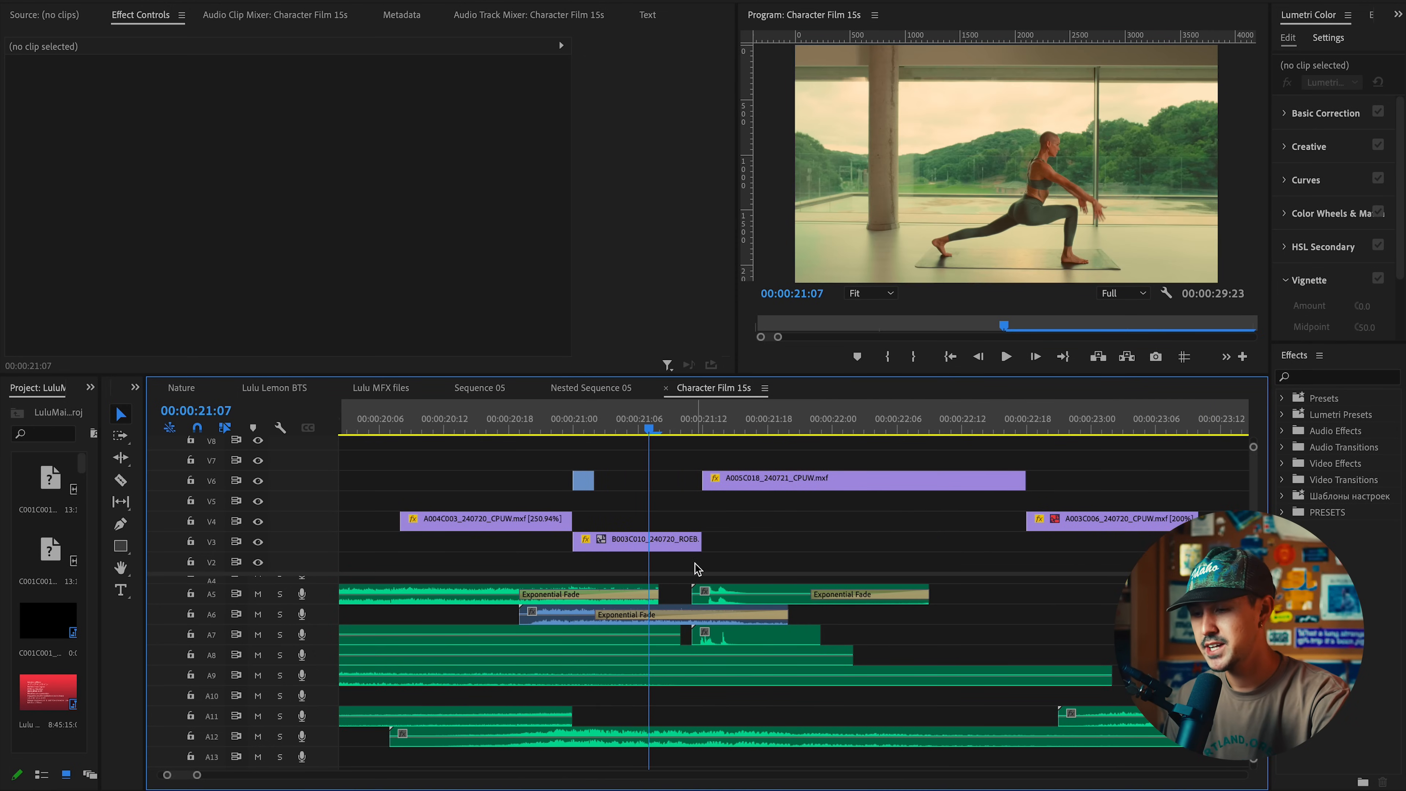
pyautogui.press('space')
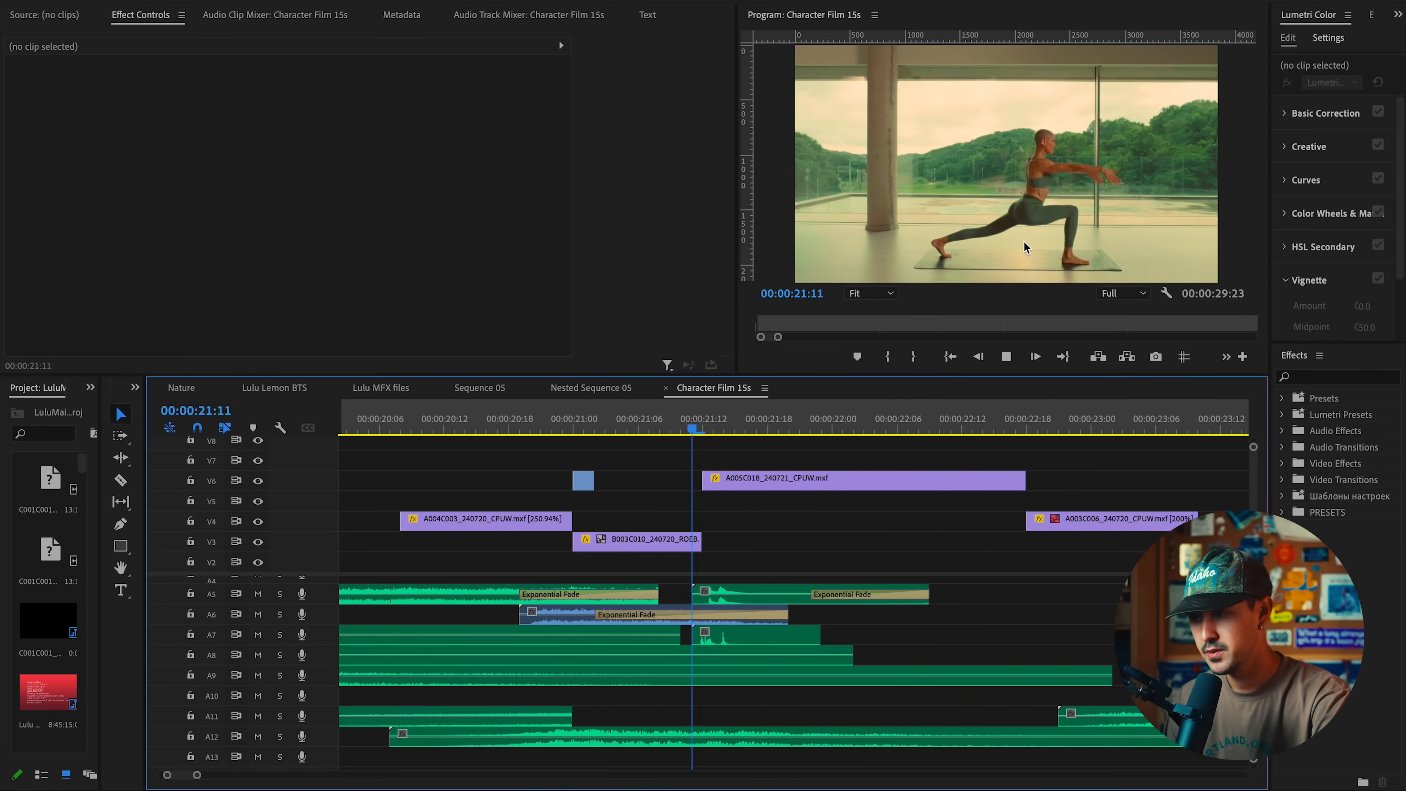
pyautogui.press('space')
pyautogui.moveTo(605, 428); pyautogui.dragTo(637, 434)
pyautogui.press('space')
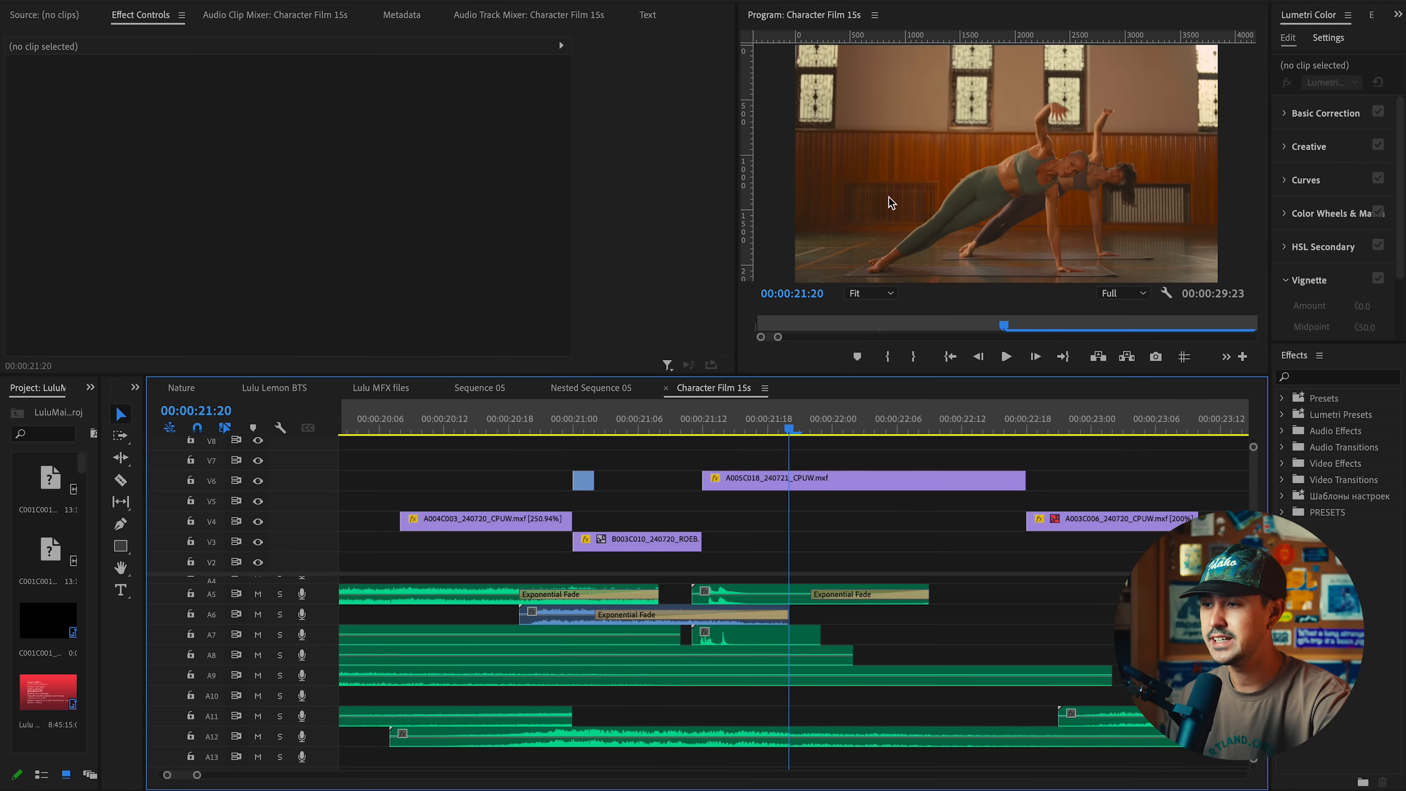
# Delete the short impact clips on A5 and A7 at the lunge-to-plank cut and play the cut from 00:00:21:05 without them
pyautogui.click(634, 431)
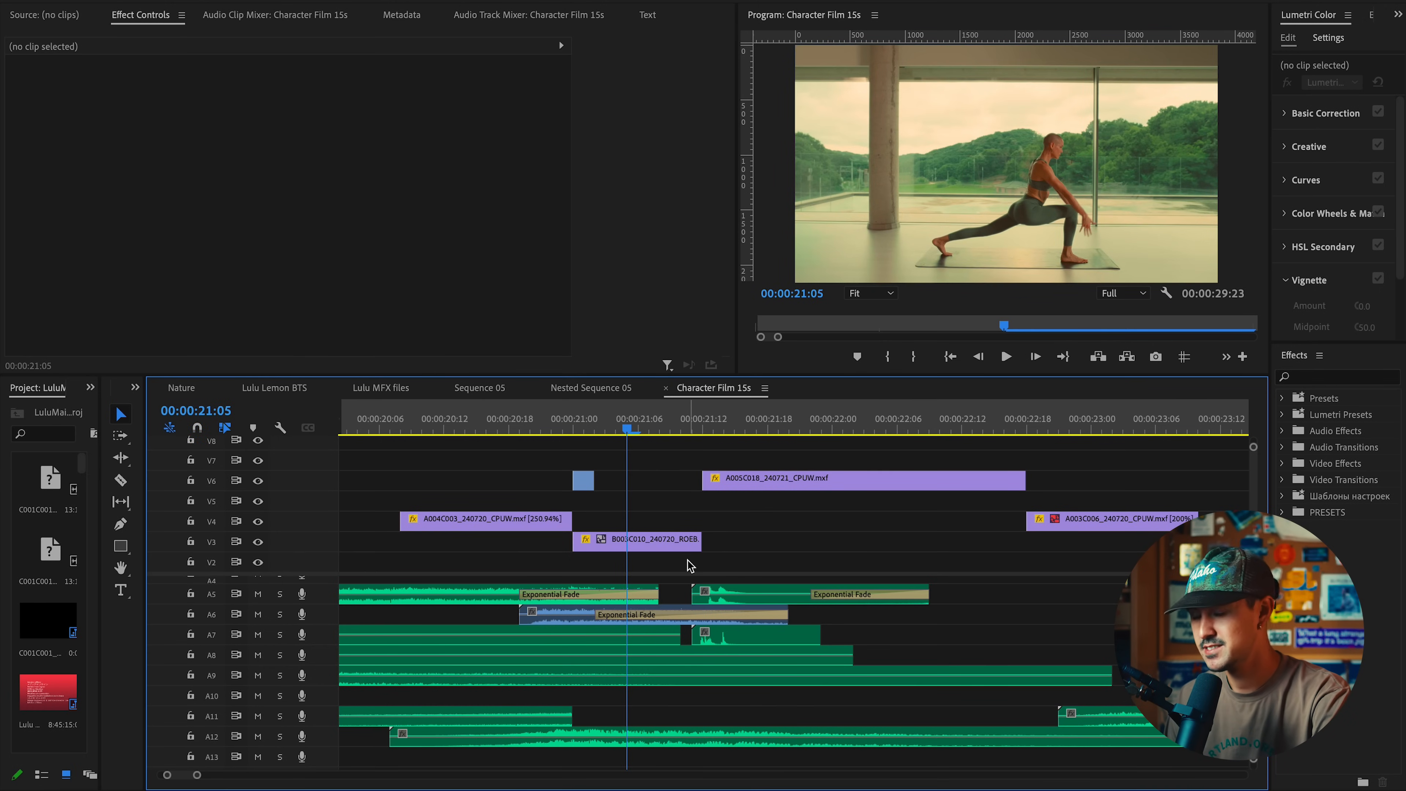
pyautogui.scroll(3, 691, 614)
pyautogui.scroll(-1, 686, 662)
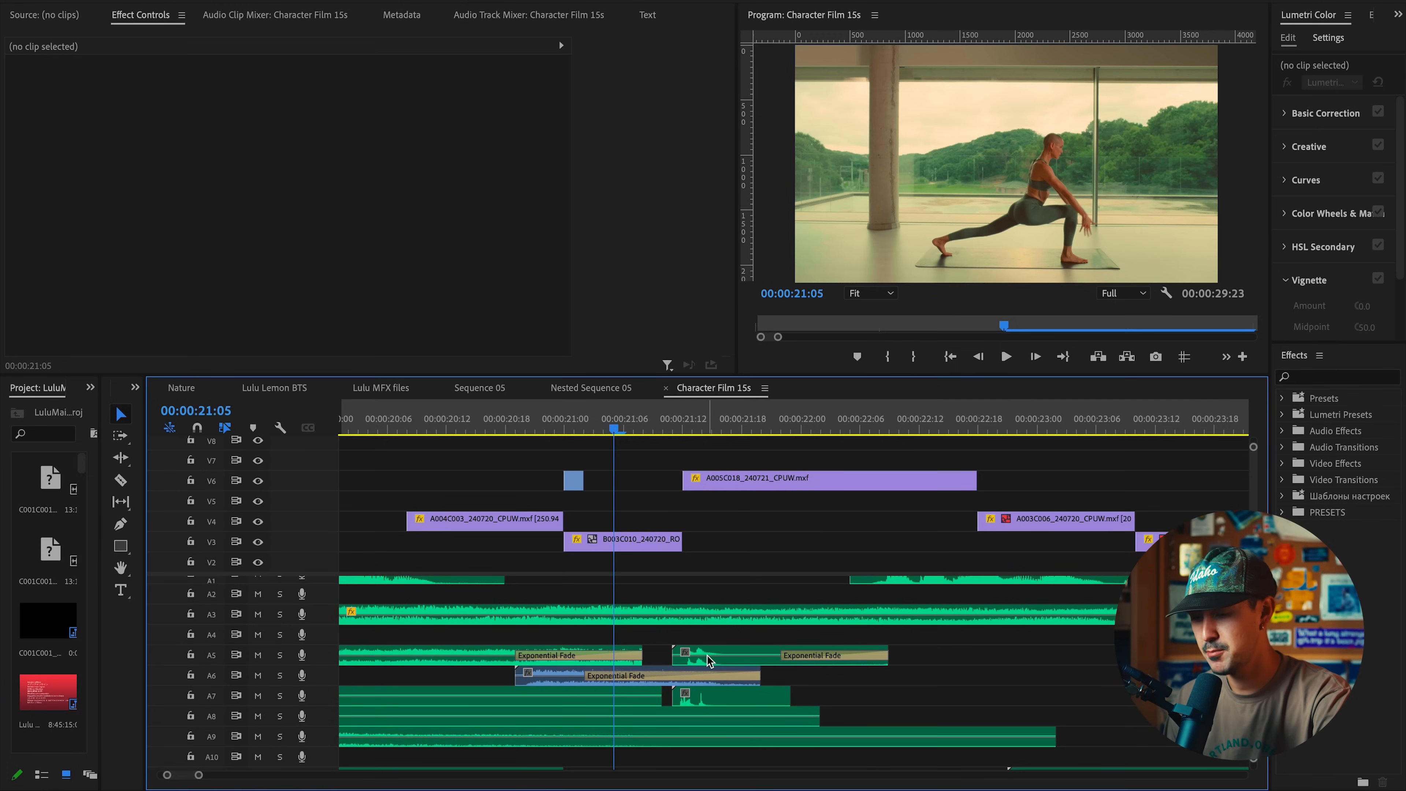
pyautogui.click(804, 659)
pyautogui.keyDown('shift'); pyautogui.click(769, 697); pyautogui.keyUp('shift')
pyautogui.press('Delete')
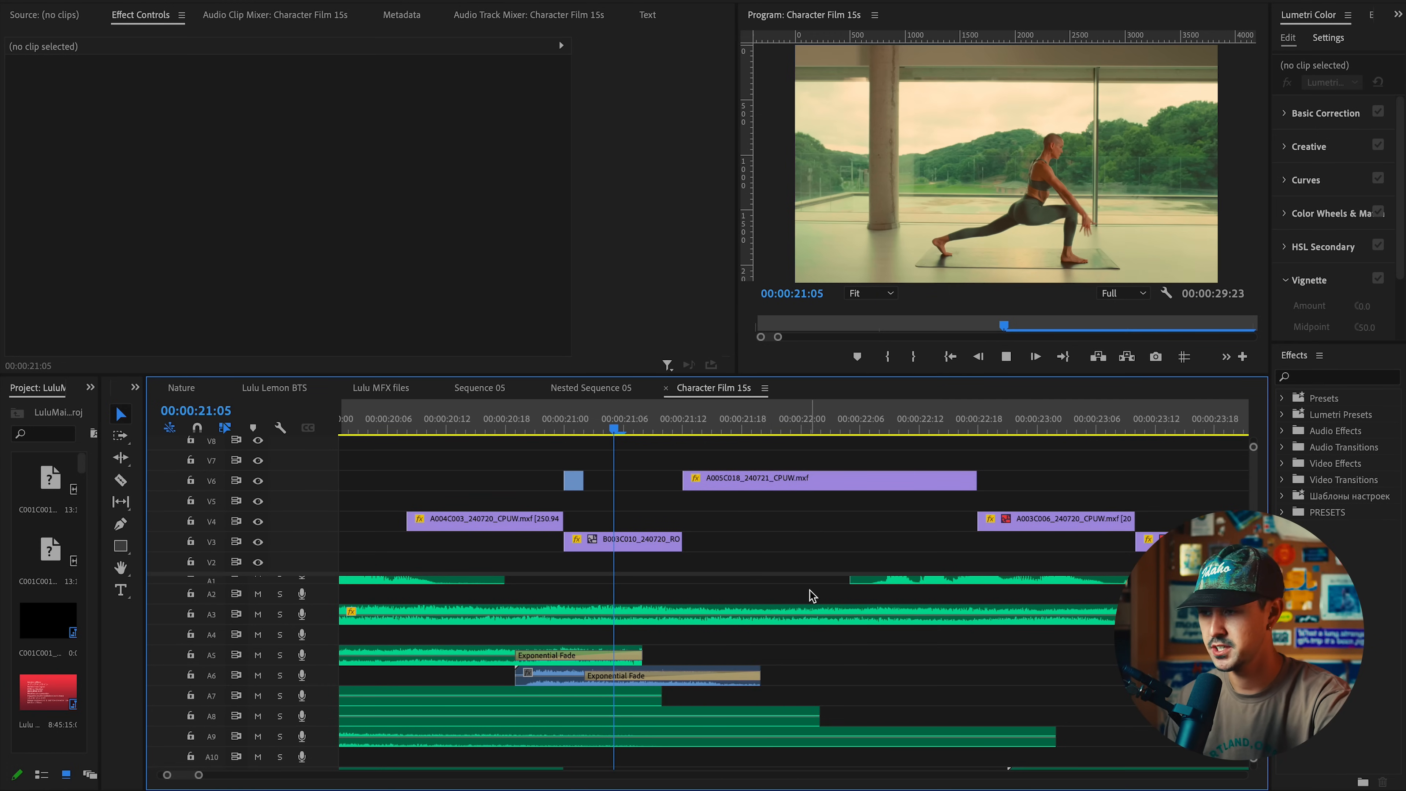
pyautogui.press('space')
pyautogui.click(614, 408)
pyautogui.press('space')
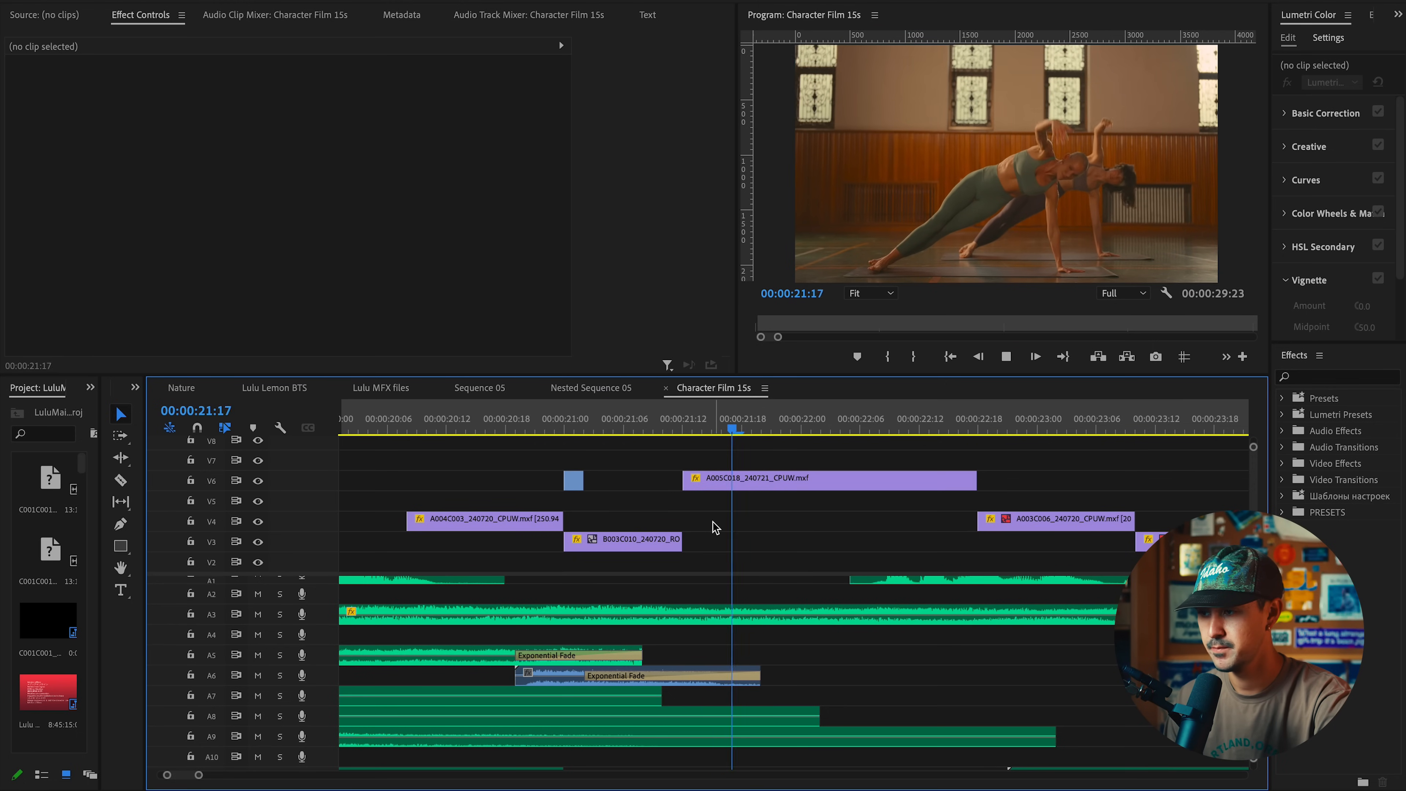
# Undo the deletion of the two impact clips and replay the lunge-to-plank cut into the side-plank shot
pyautogui.hotkey('ctrl', 'z')
pyautogui.click(606, 410)
pyautogui.press('space')
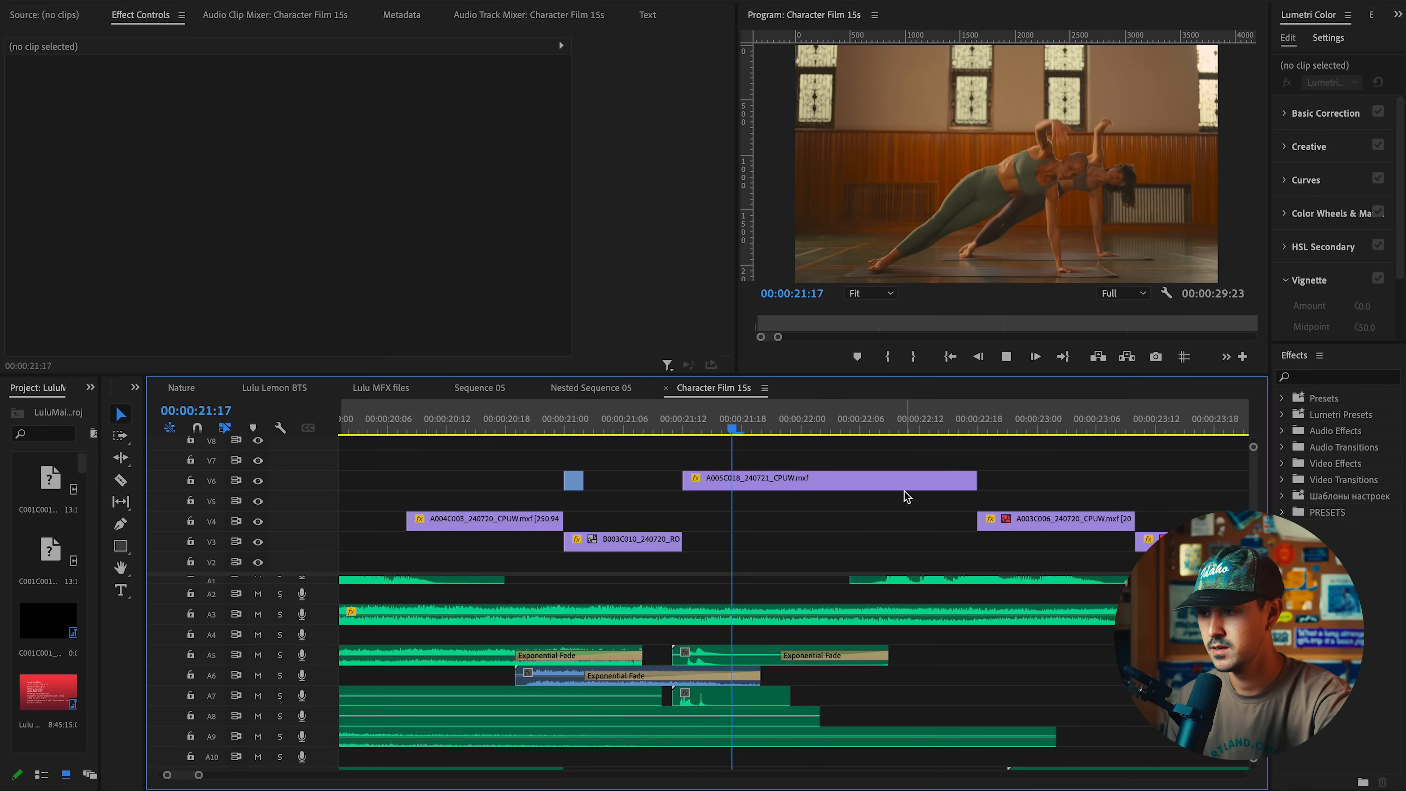
pyautogui.click(614, 410)
pyautogui.scroll(-2, 770, 474)
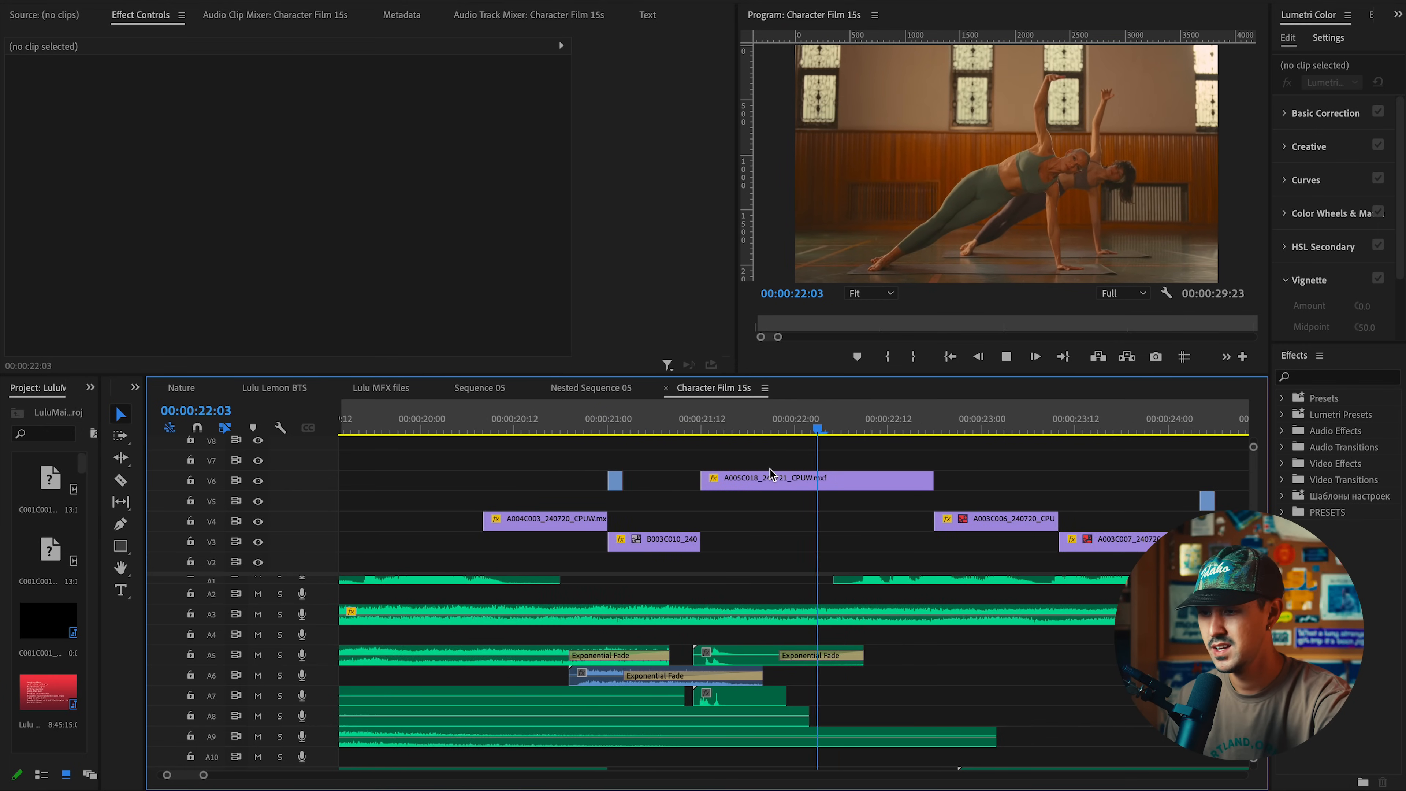
# Move the playhead on from the side-plank shot to the group outdoor shot at 00:00:23:07
pyautogui.scroll(-4, 771, 474)
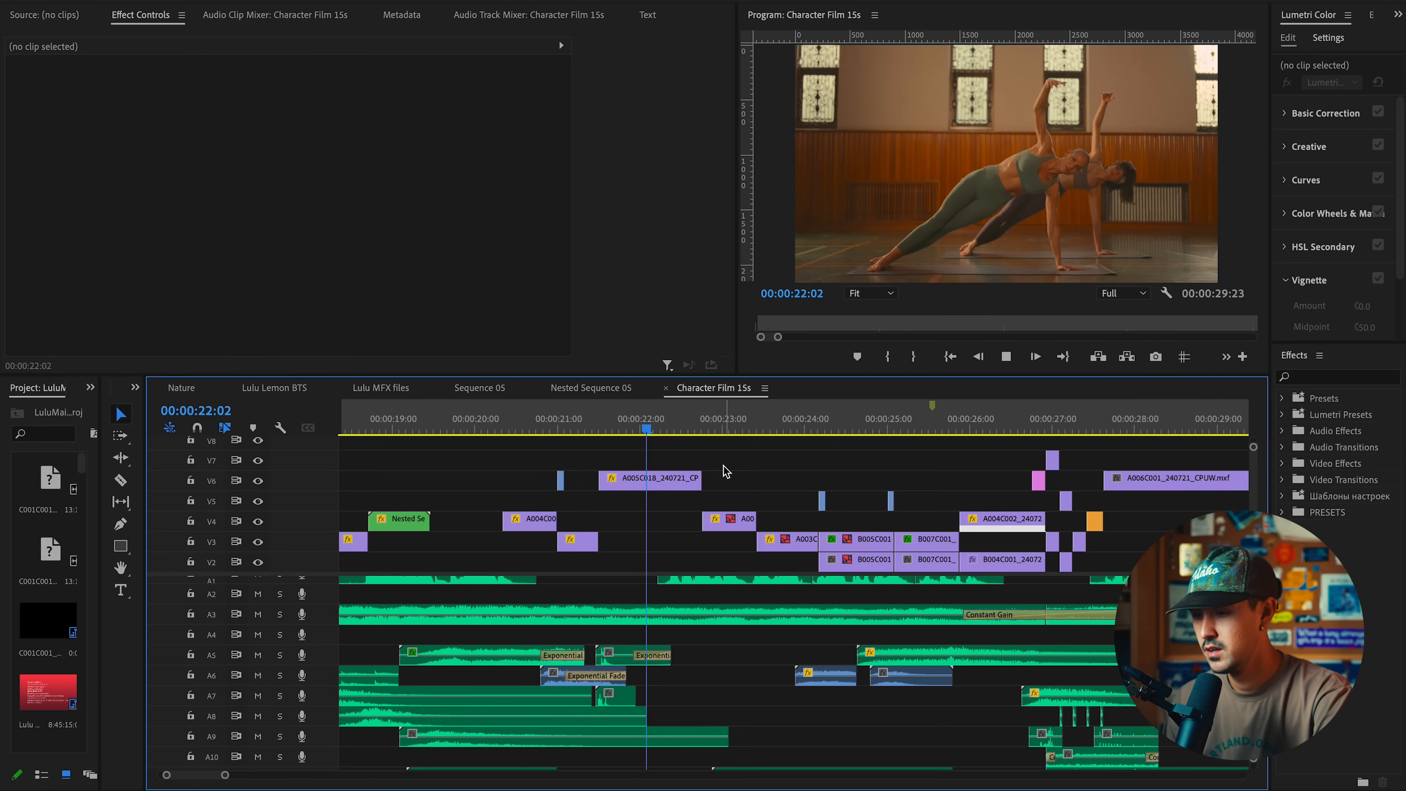
pyautogui.scroll(4, 723, 472)
pyautogui.click(599, 421)
pyautogui.moveTo(599, 421); pyautogui.dragTo(680, 425)
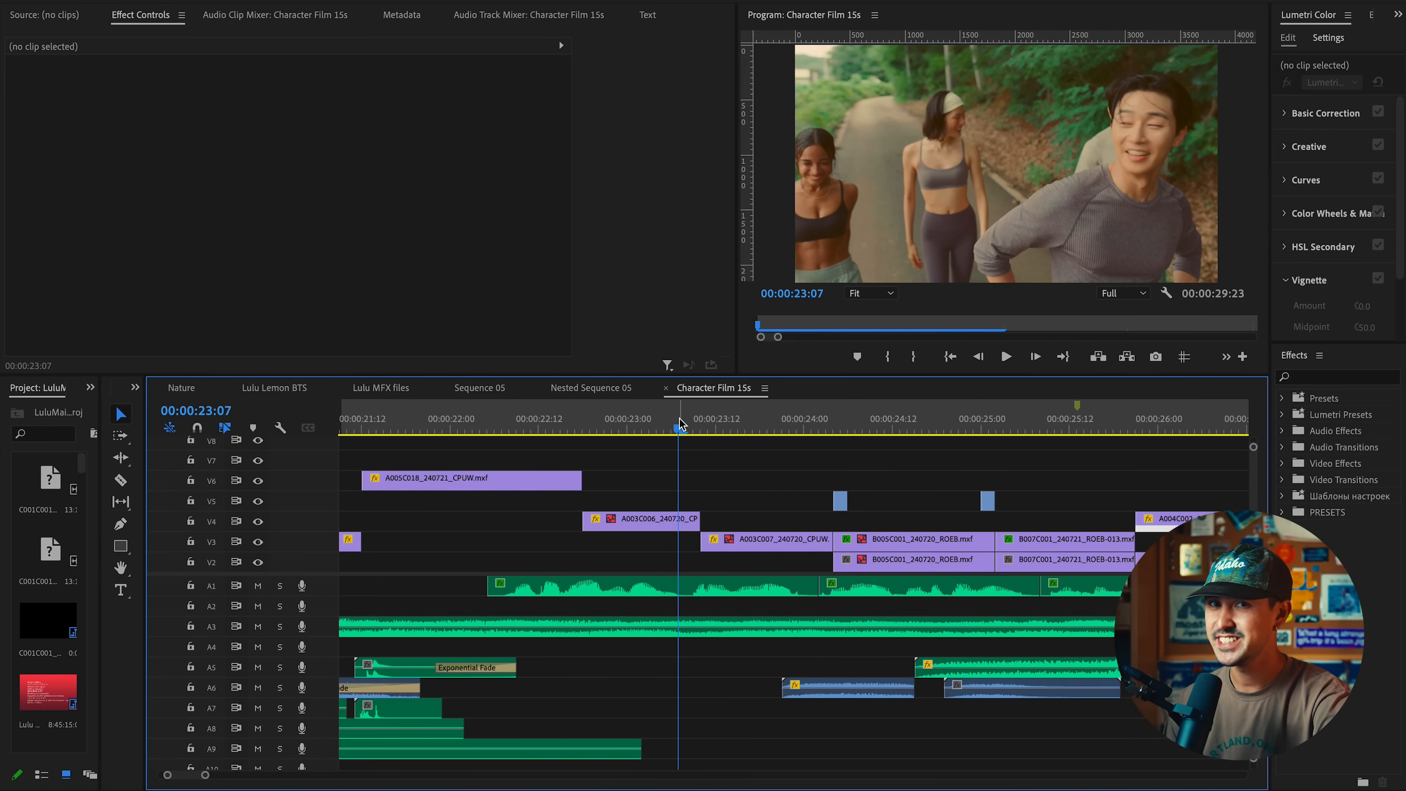
# Play the cut from the group outdoor shot at 00:00:23:00 into the jogging shot, stopping around 00:00:23:16
pyautogui.moveTo(669, 430)
pyautogui.mouseDown()
pyautogui.moveTo(644, 427)
pyautogui.moveTo(707, 427)
pyautogui.moveTo(638, 427)
pyautogui.moveTo(655, 429)
pyautogui.mouseUp()
pyautogui.press('space')
pyautogui.click(637, 429)
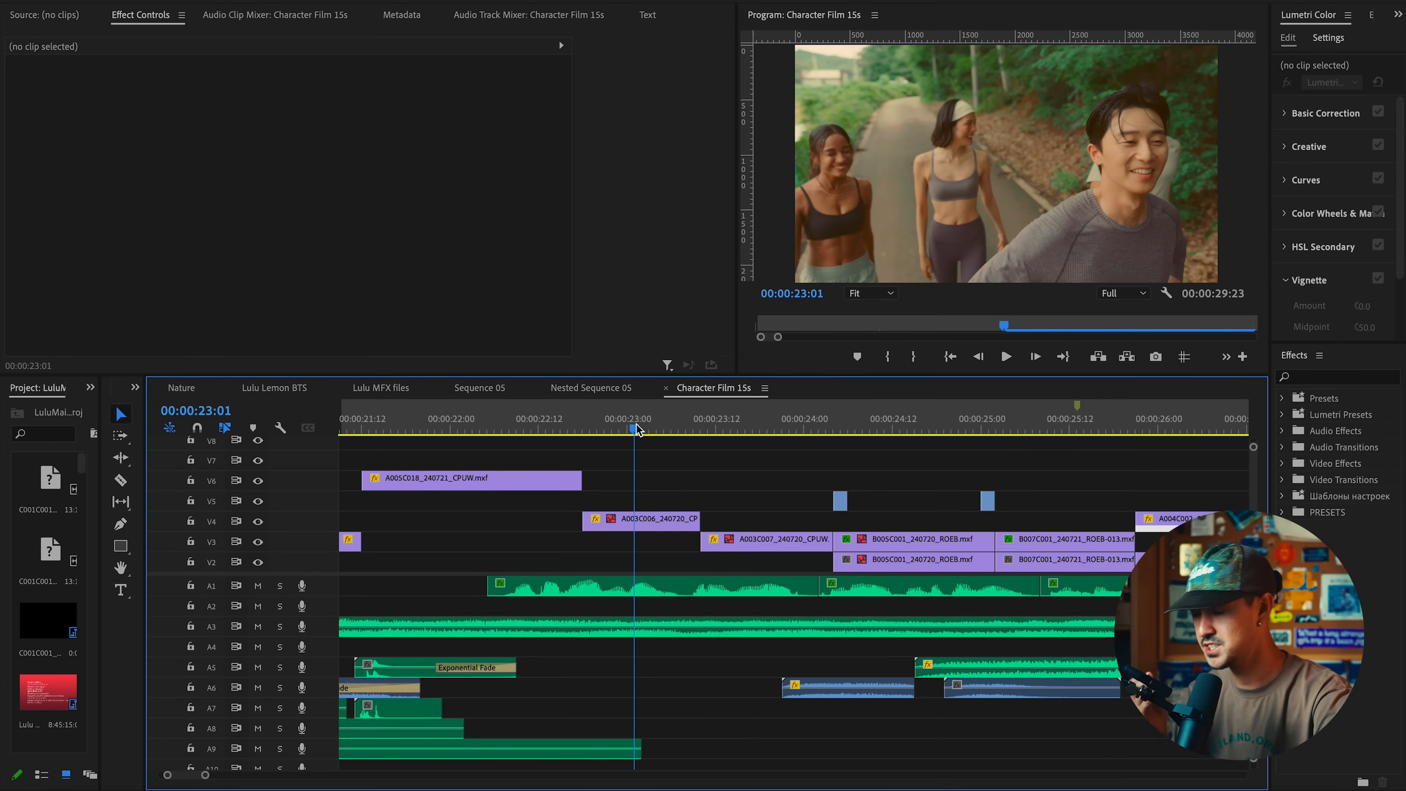
pyautogui.moveTo(637, 429)
pyautogui.mouseDown()
pyautogui.moveTo(776, 433)
pyautogui.moveTo(630, 433)
pyautogui.mouseUp()
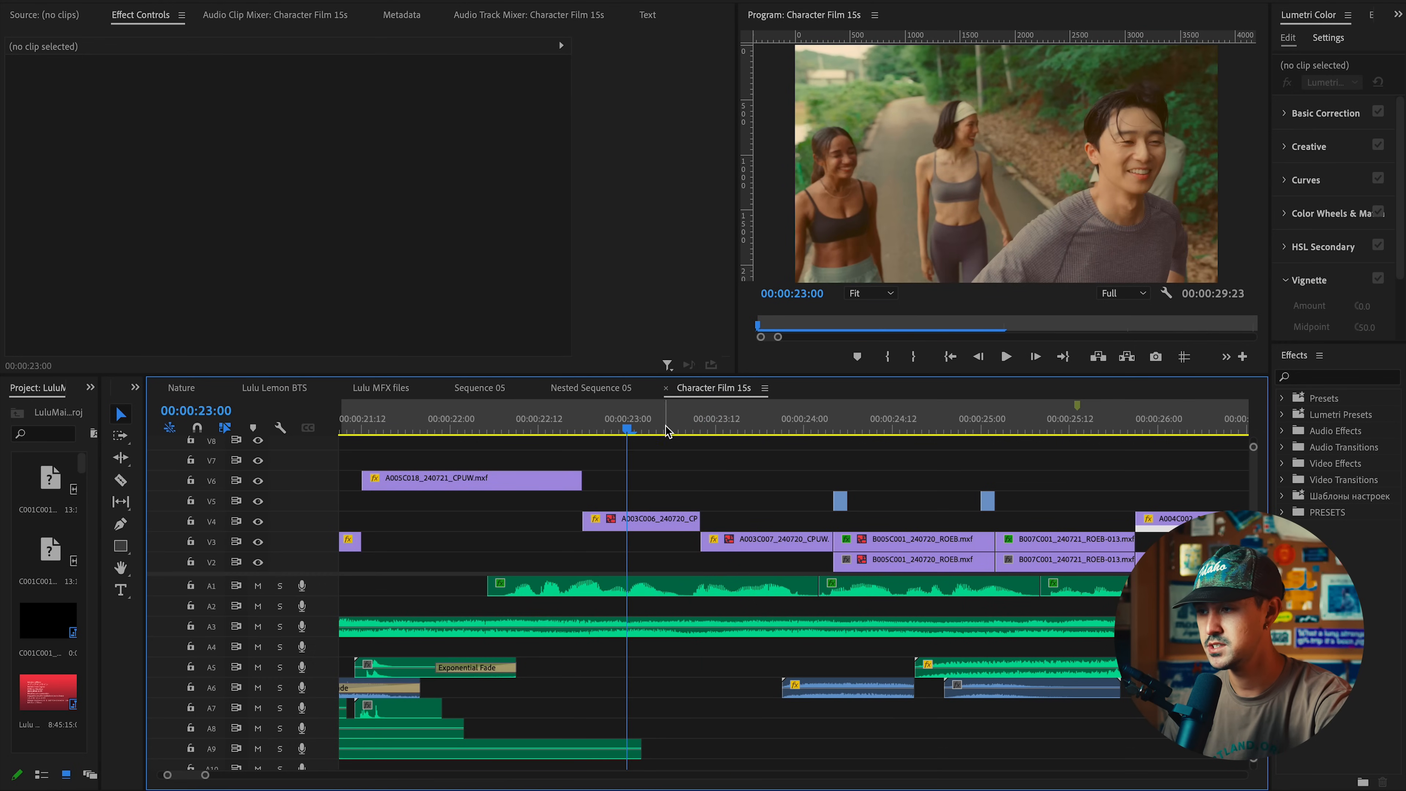
pyautogui.press('space')
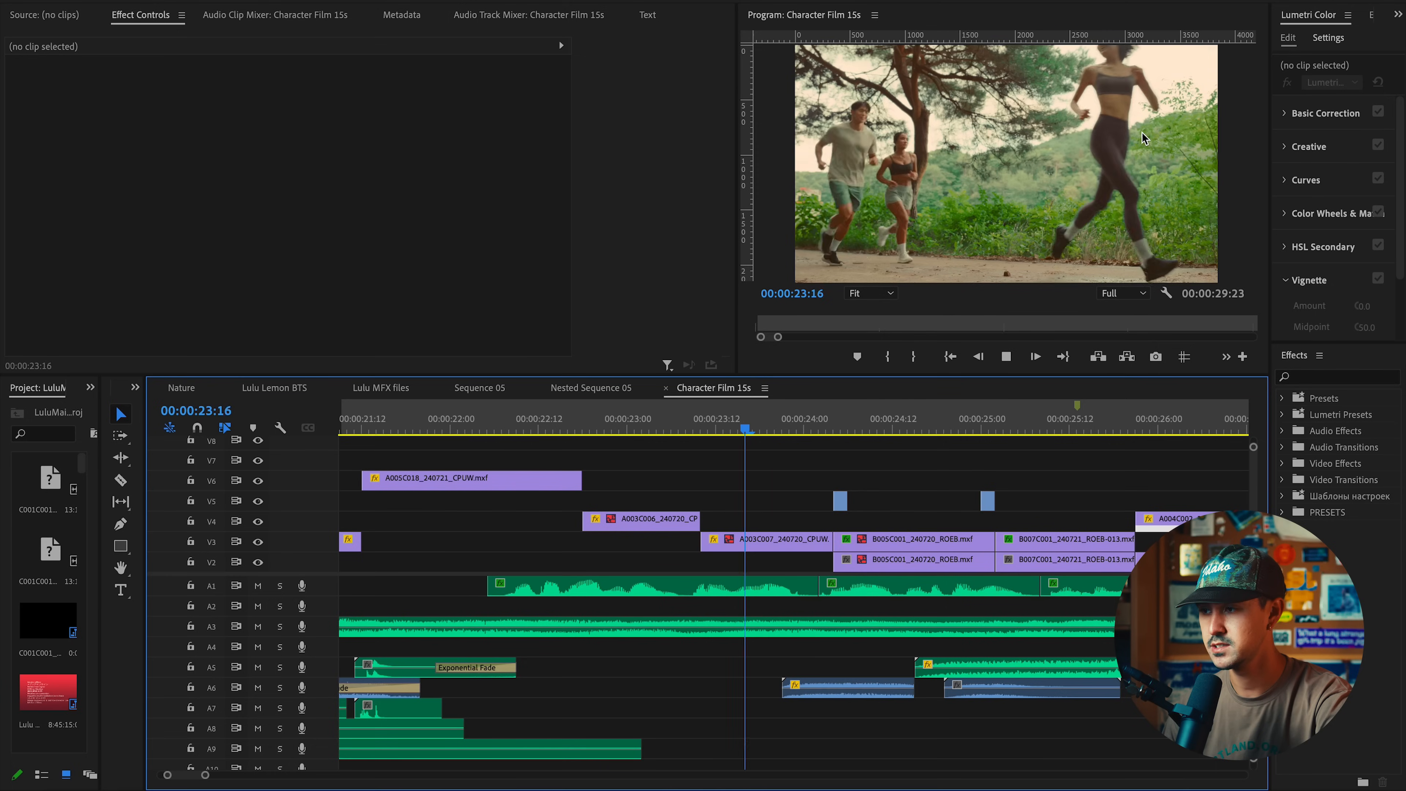
pyautogui.press('space')
# Inspect the Deep Low Whoosh 2.wav clip on A11 and play from 00:00:23:03 through the jogging shot into its blurred transition
pyautogui.moveTo(654, 431)
pyautogui.mouseDown()
pyautogui.moveTo(716, 433)
pyautogui.moveTo(650, 432)
pyautogui.mouseUp()
pyautogui.scroll(-3, 737, 644)
pyautogui.hscroll(2, 737, 645)
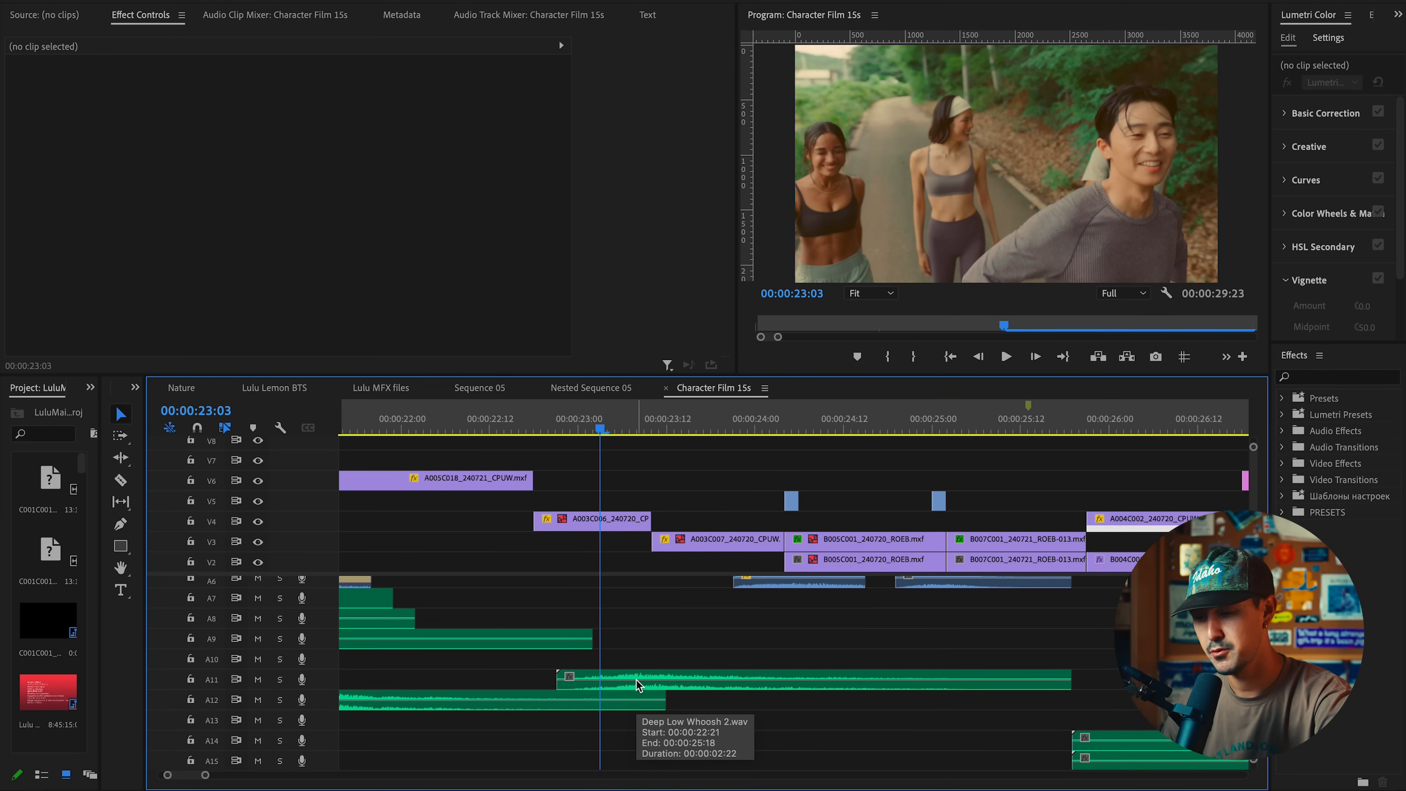
pyautogui.scroll(5, 637, 686)
pyautogui.press('space')
pyautogui.press('=')
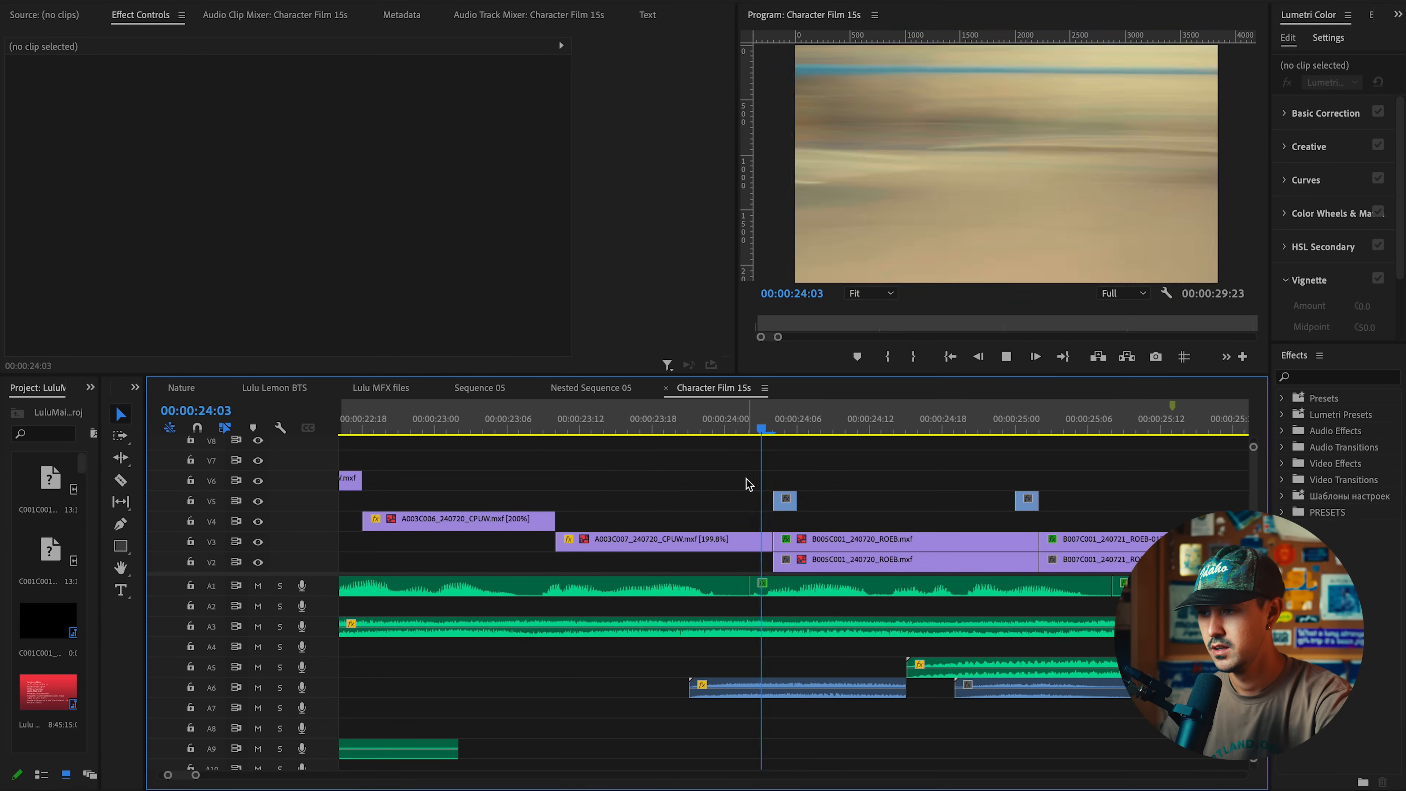
# Return the playhead to 00:00:23:20 in the jogging shot and examine the V5 transition clips and the sounds on A5 and A6
pyautogui.rightClick(748, 481)
pyautogui.press('-')
pyautogui.moveTo(764, 431)
pyautogui.mouseDown()
pyautogui.moveTo(809, 431)
pyautogui.moveTo(761, 432)
pyautogui.mouseUp()
pyautogui.press('=')
pyautogui.scroll(-2, 760, 492)
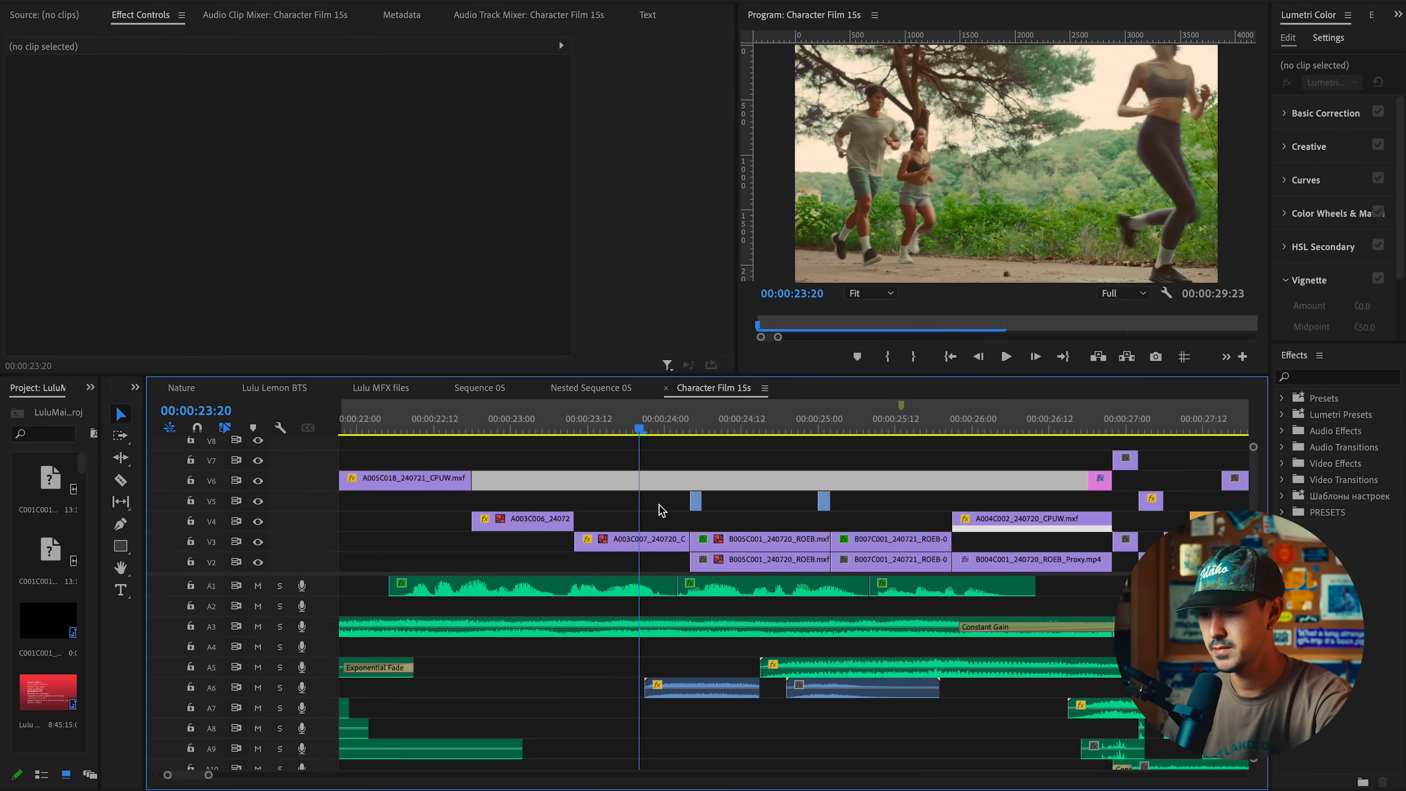
pyautogui.scroll(-2, 715, 507)
pyautogui.scroll(4, 703, 491)
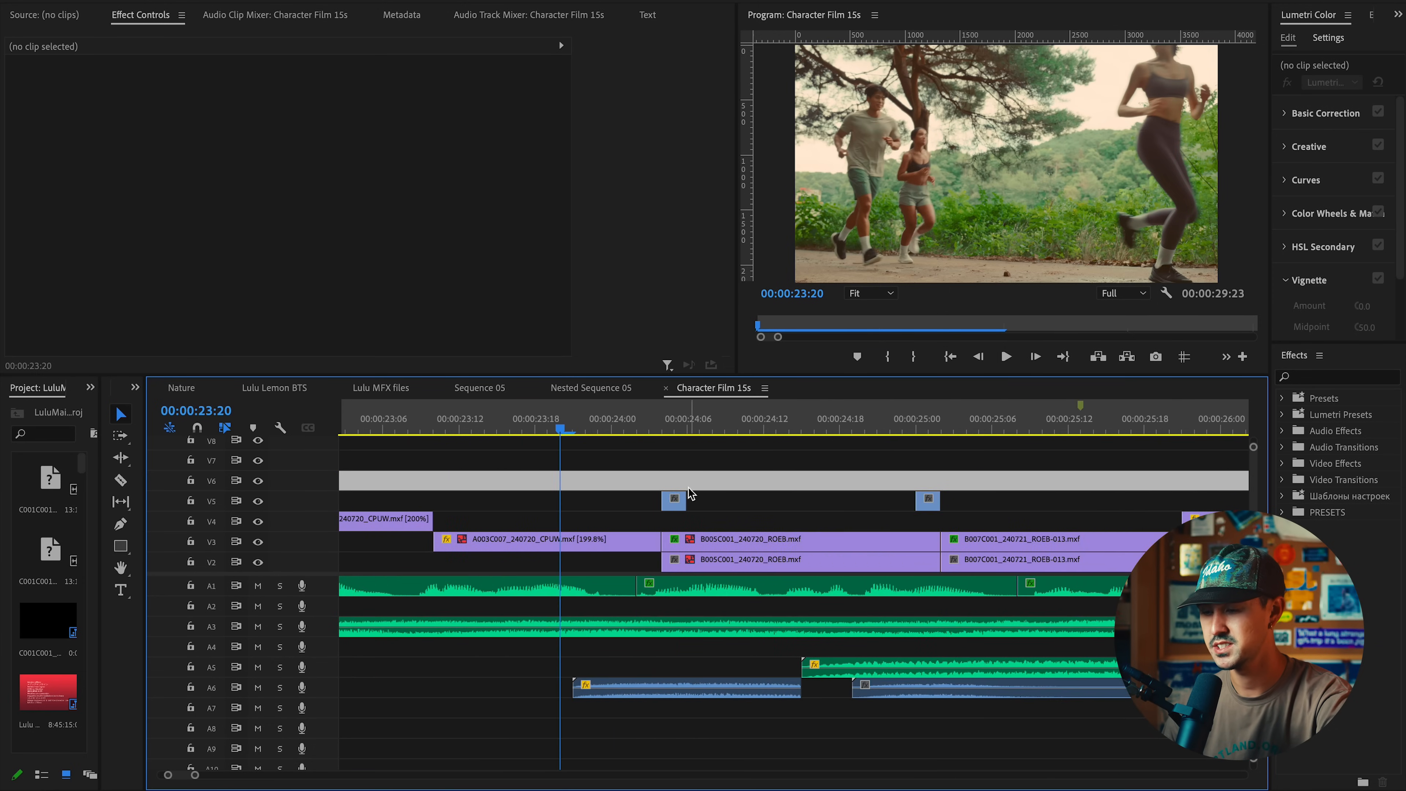
# Examine the two wipe transition clips on V5, placing the playhead at 00:00:24:04 and 00:00:25:02
pyautogui.scroll(-1, 664, 491)
pyautogui.scroll(3, 629, 505)
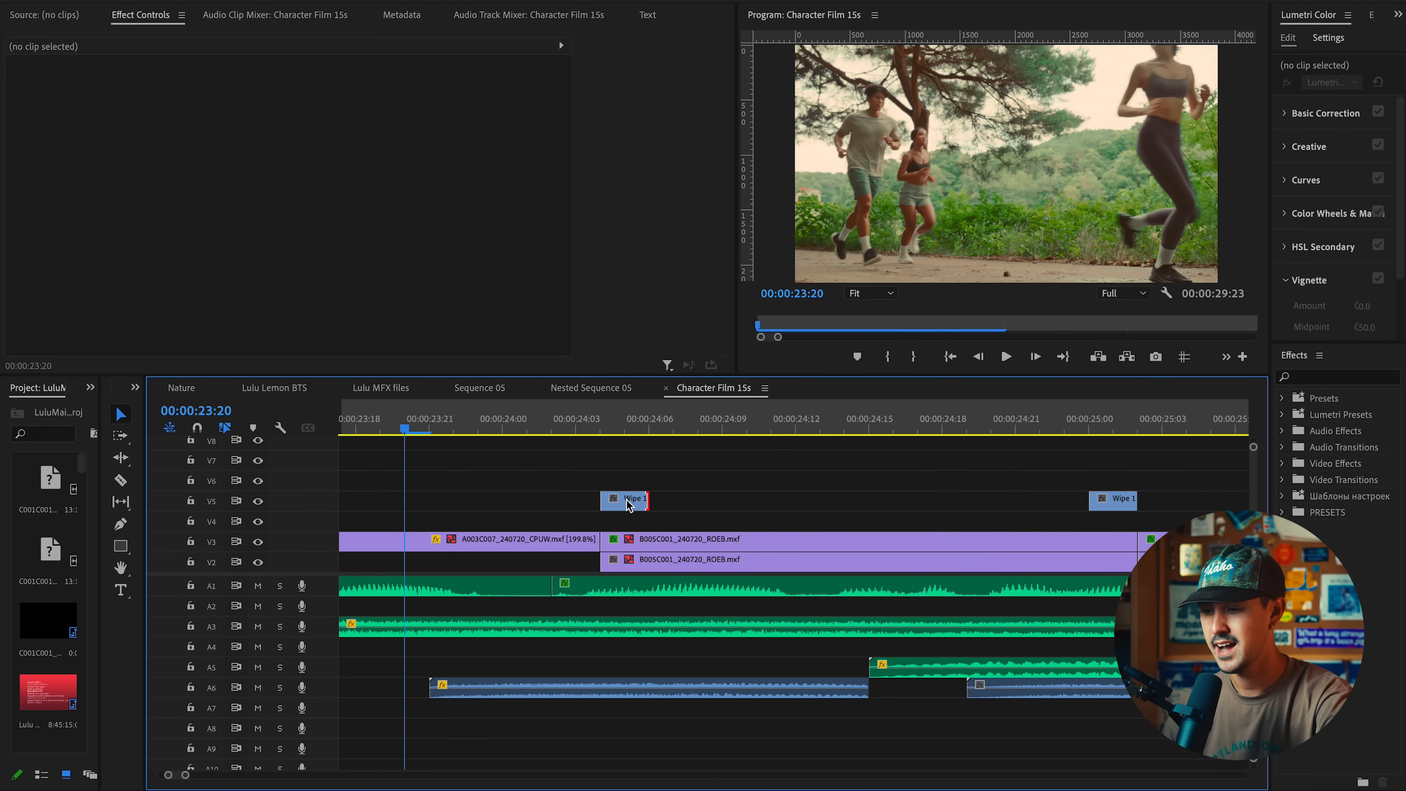
pyautogui.click(609, 432)
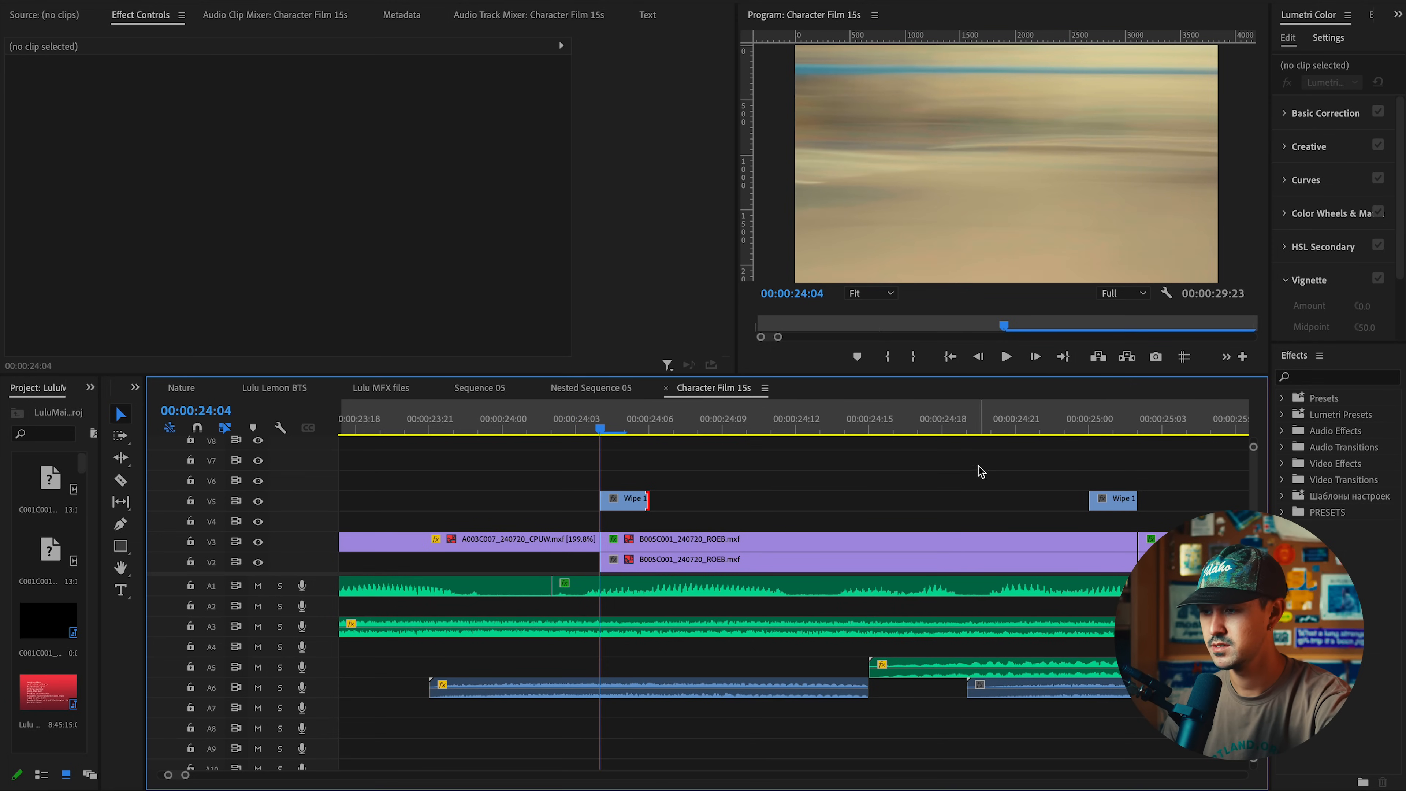
pyautogui.click(1099, 421)
pyautogui.scroll(-5, 930, 588)
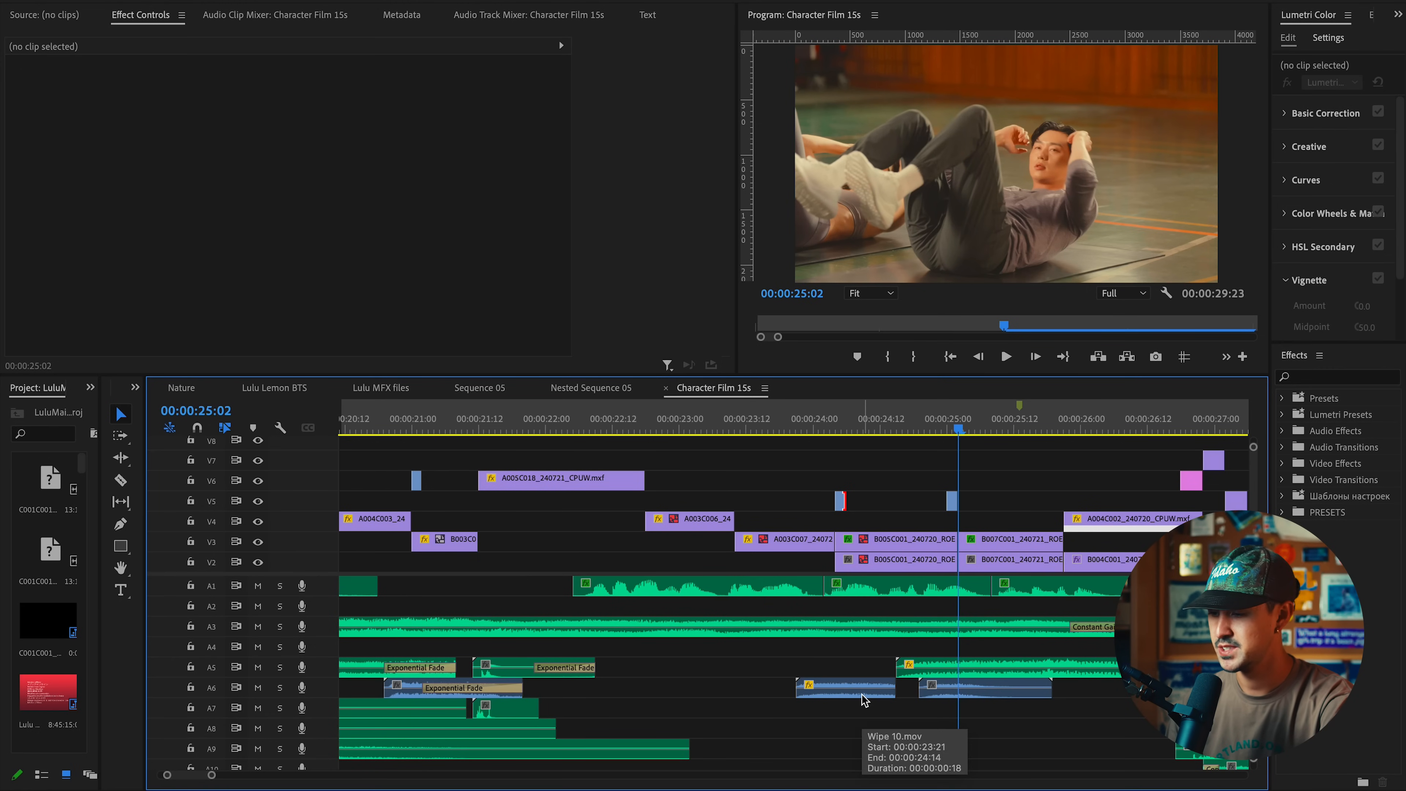
# Return the playhead to 00:00:23:13 in the jogging shot and play through both wipes into the crunches shot, stopping around 00:00:25:13
pyautogui.hscroll(1, 964, 696)
pyautogui.click(727, 422)
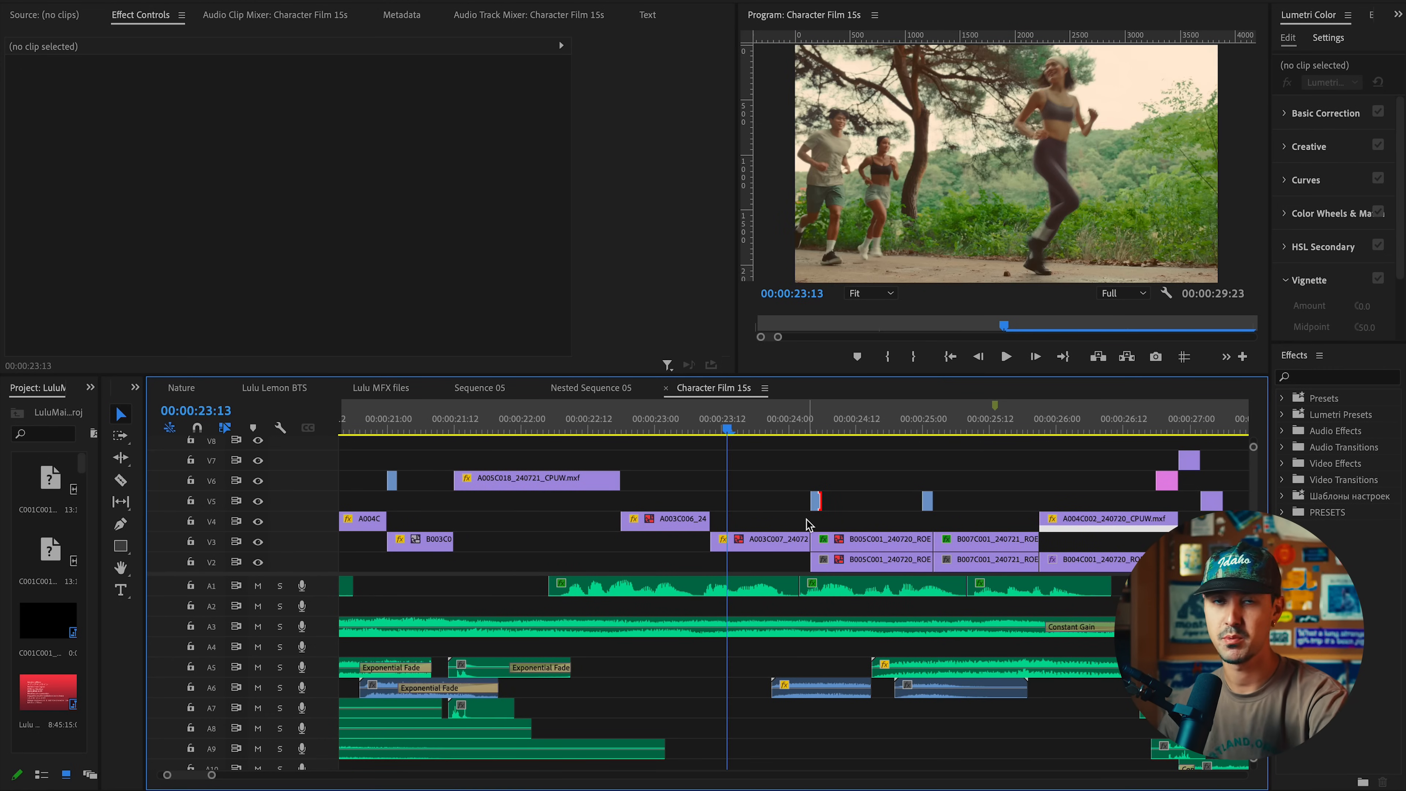
pyautogui.hscroll(3, 858, 533)
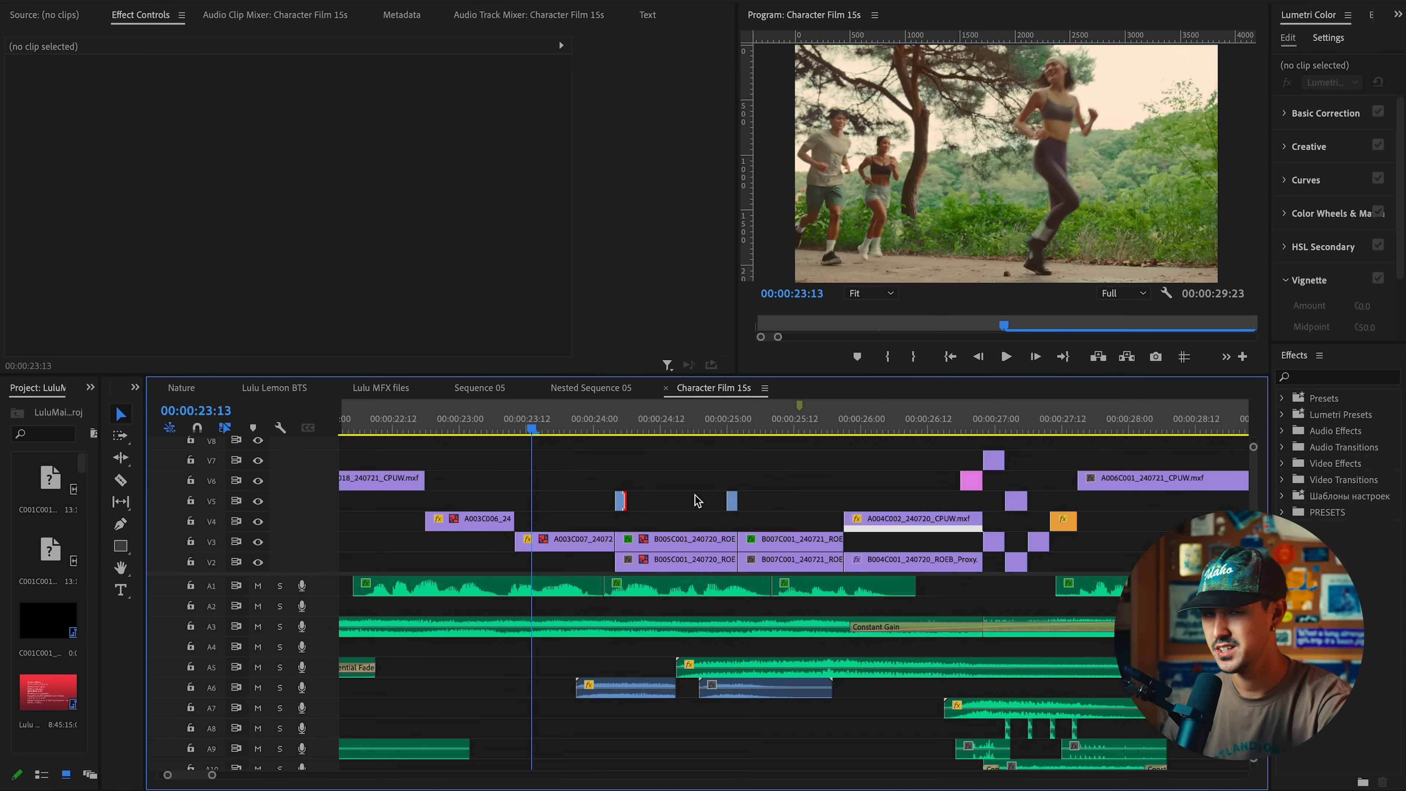
pyautogui.press('space')
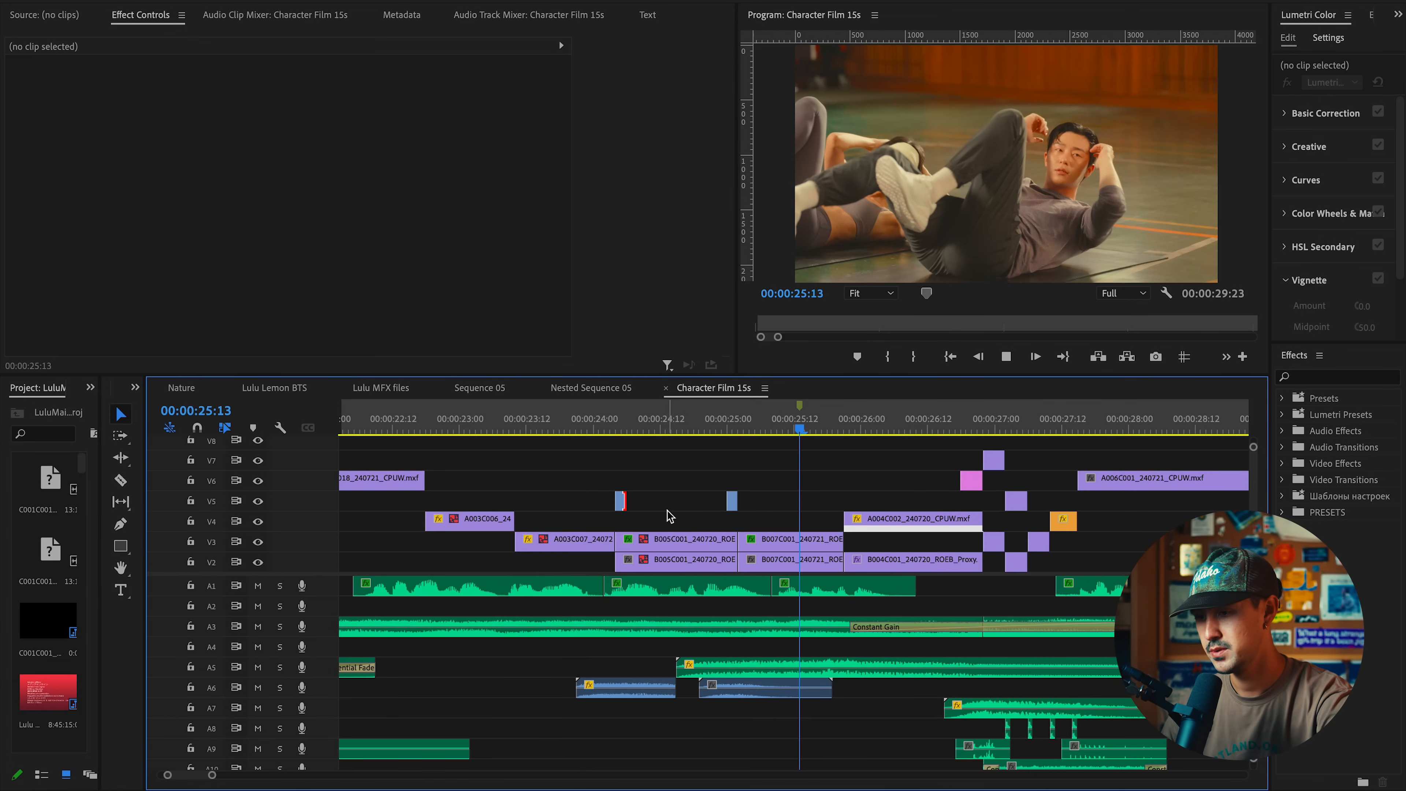
pyautogui.press('space')
# Replay around the second wipe near 00:00:25:03 and move the playhead to the group outdoor shot at 00:00:23:05
pyautogui.press('space')
pyautogui.scroll(-3, 698, 529)
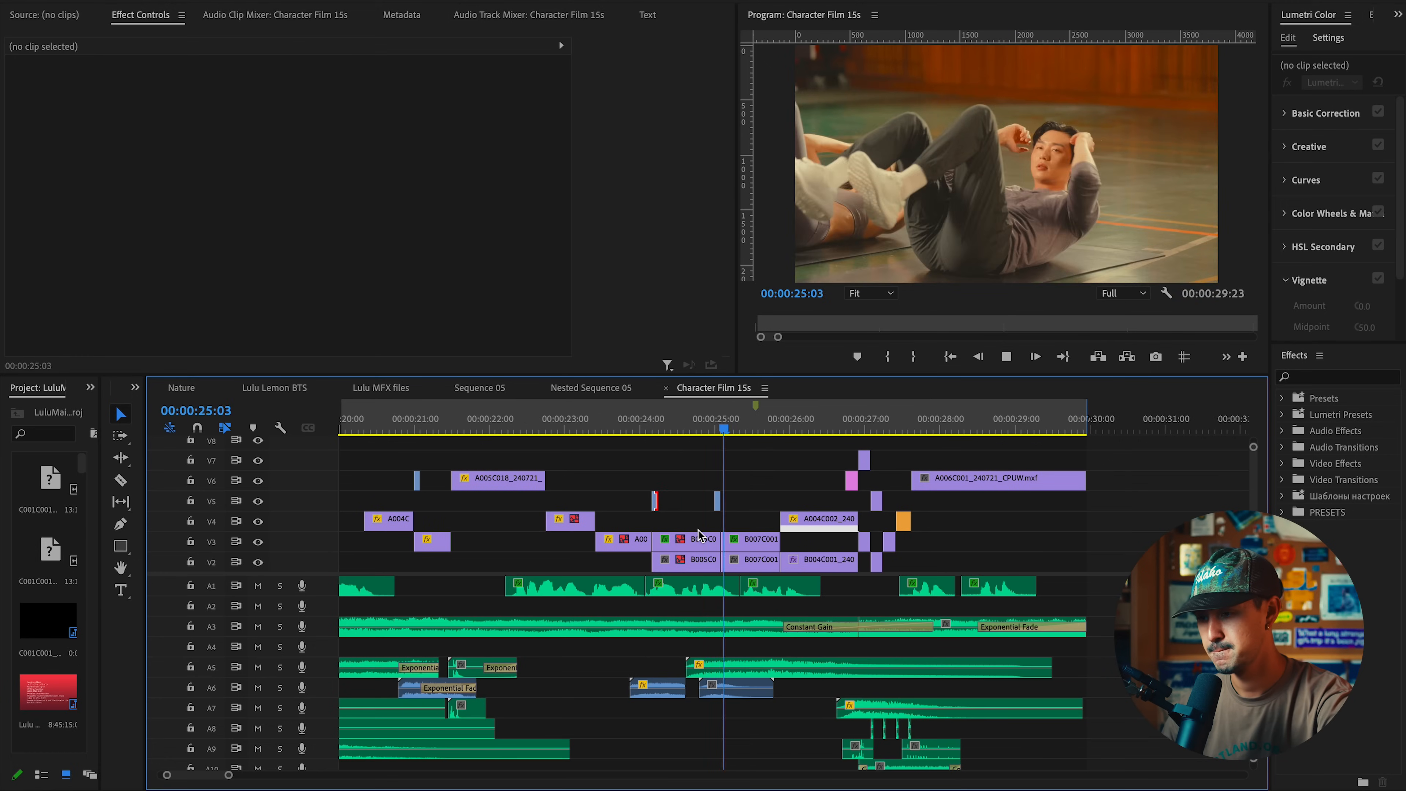
pyautogui.scroll(-3, 726, 475)
pyautogui.moveTo(645, 429); pyautogui.dragTo(875, 412)
pyautogui.scroll(-3, 452, 536)
pyautogui.hscroll(-4, 452, 536)
pyautogui.hscroll(-3, 433, 440)
pyautogui.press('=')
pyautogui.press('=')
pyautogui.press('=')
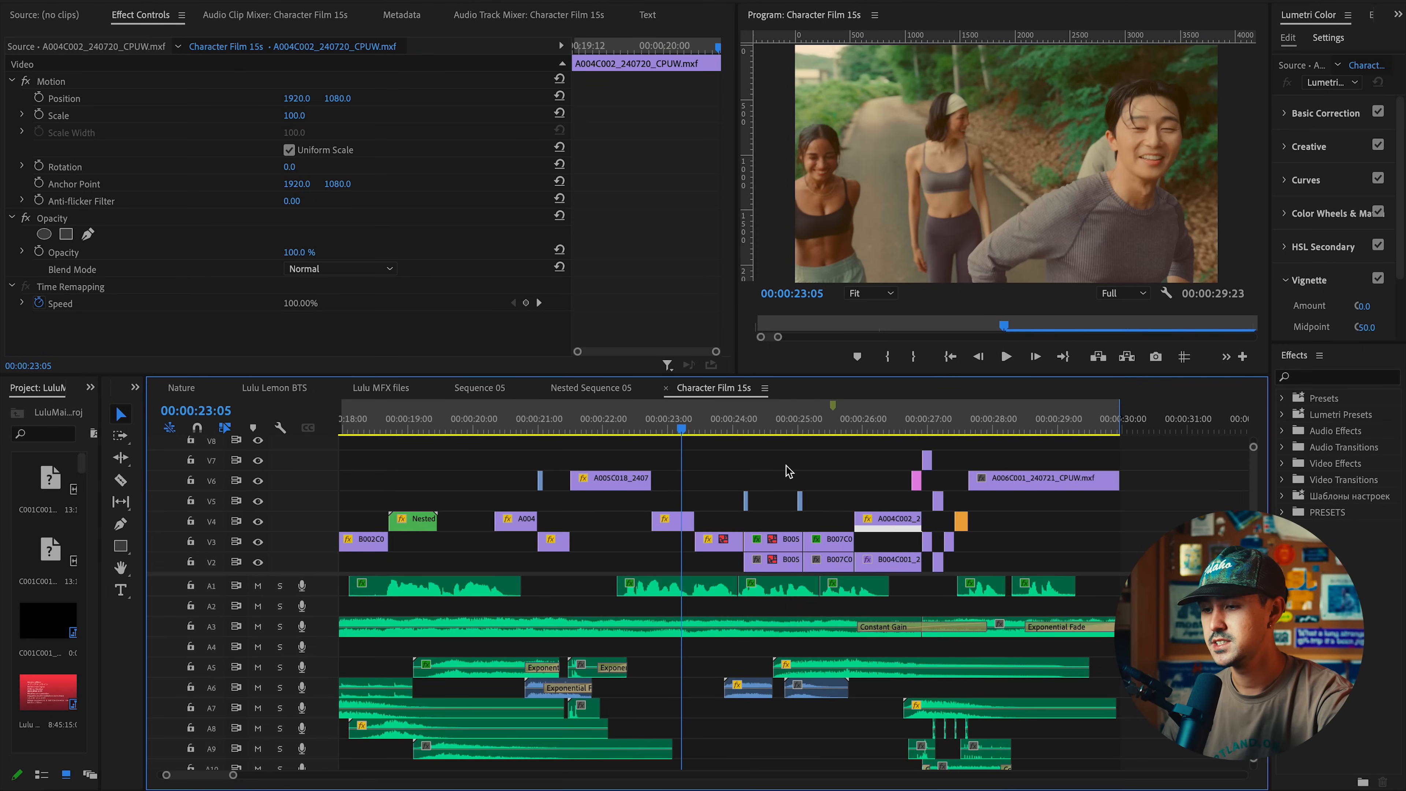
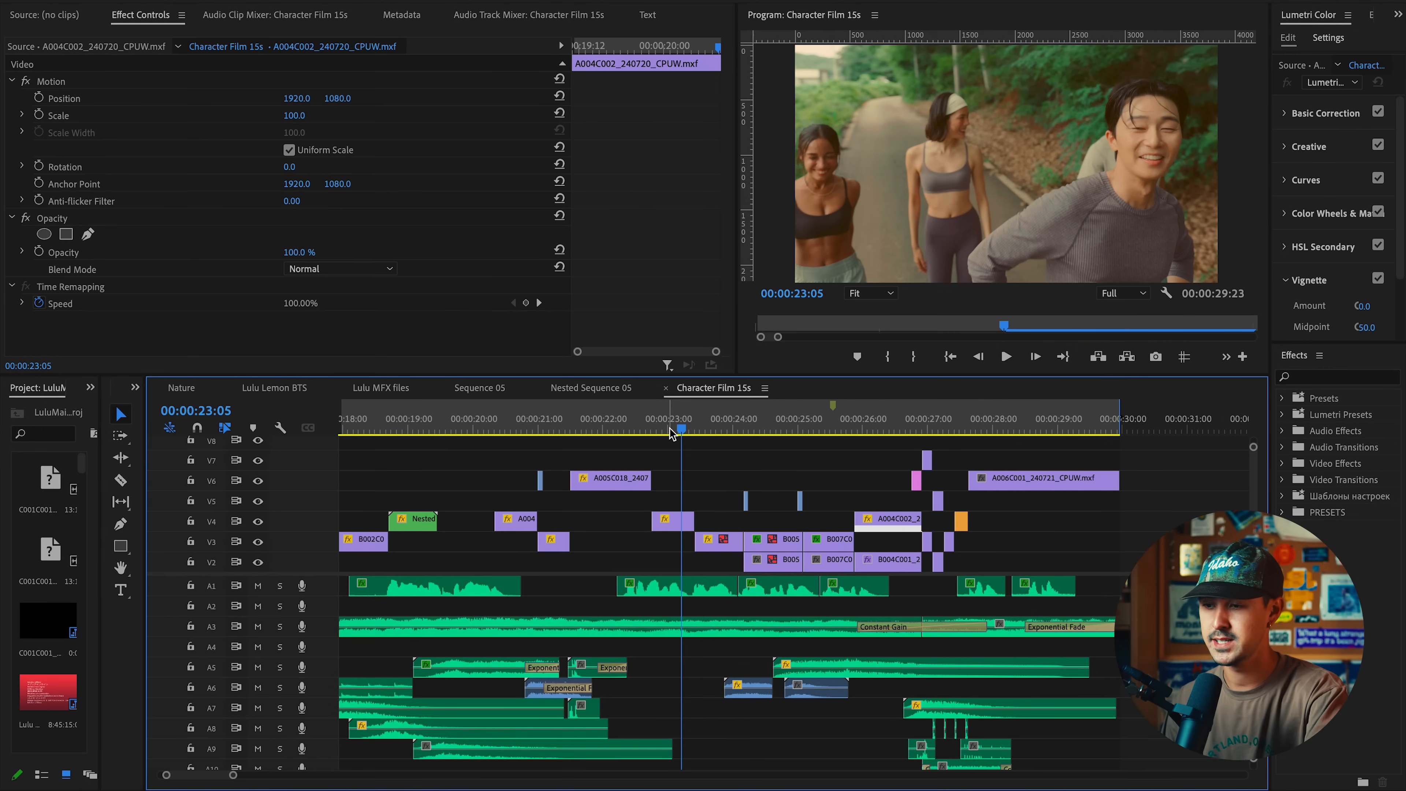
# Move the playhead to the yoga shot at 00:00:24:17 and play through to the battle-rope shot around 00:00:27:10
pyautogui.moveTo(668, 425); pyautogui.dragTo(780, 441)
pyautogui.press('=')
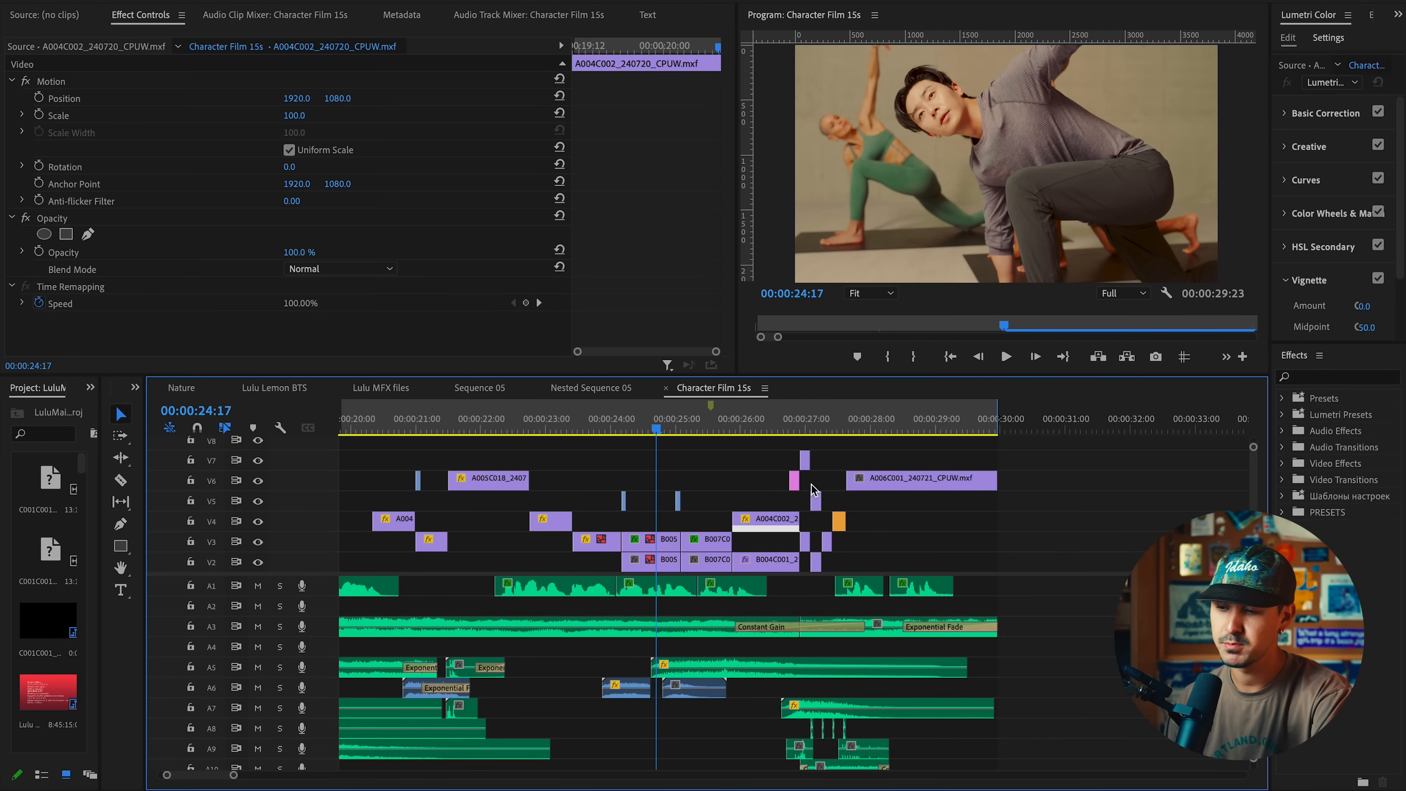
pyautogui.press('space')
pyautogui.press('=')
pyautogui.scroll(-1, 726, 475)
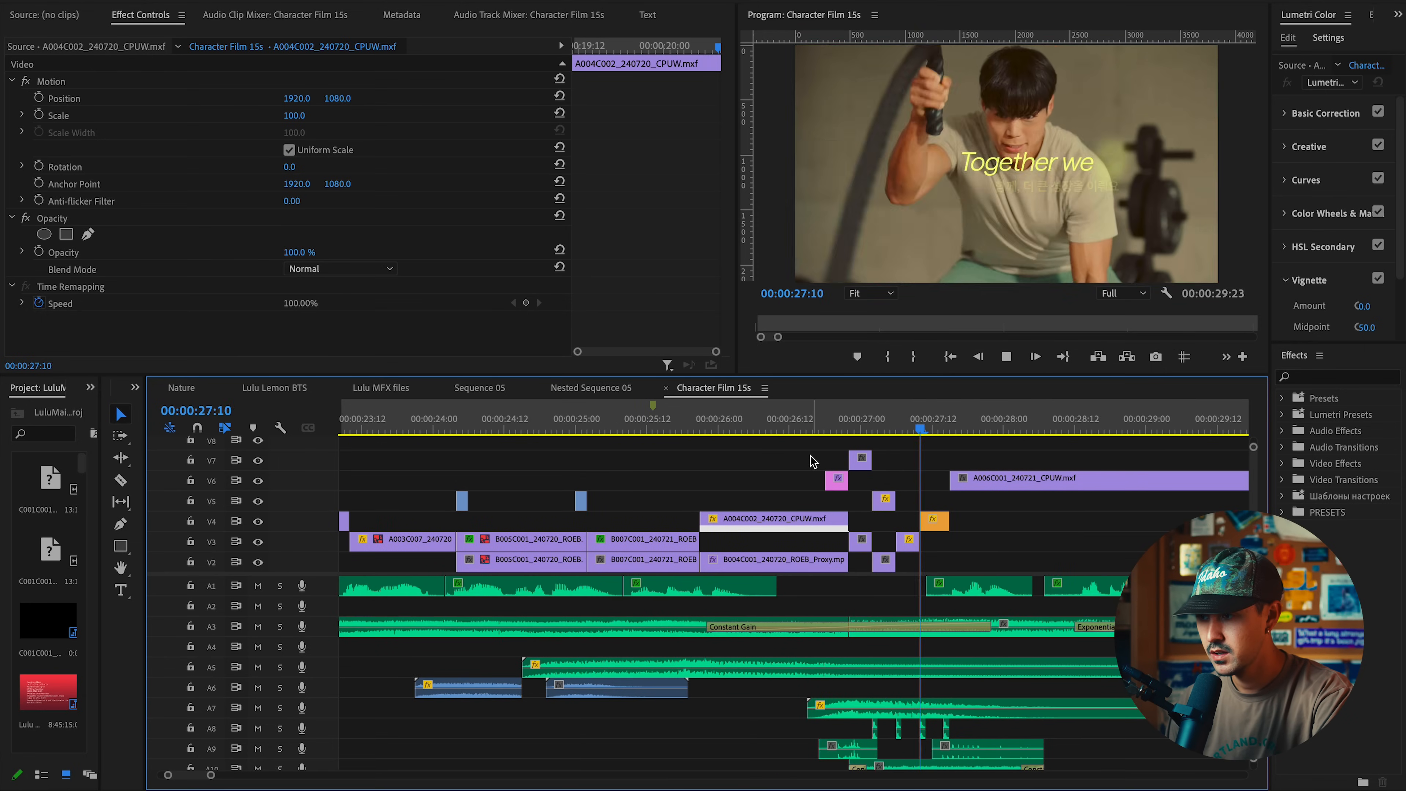
# Place the playhead on the cycling shot at 00:00:26:12 and enlarge track V4 to show the A004C002_240720_CPUW.mxf speed ramp curve
pyautogui.press('=')
pyautogui.moveTo(635, 434); pyautogui.dragTo(769, 427)
pyautogui.scroll(-3, 350, 529)
pyautogui.moveTo(314, 535); pyautogui.dragTo(313, 570)
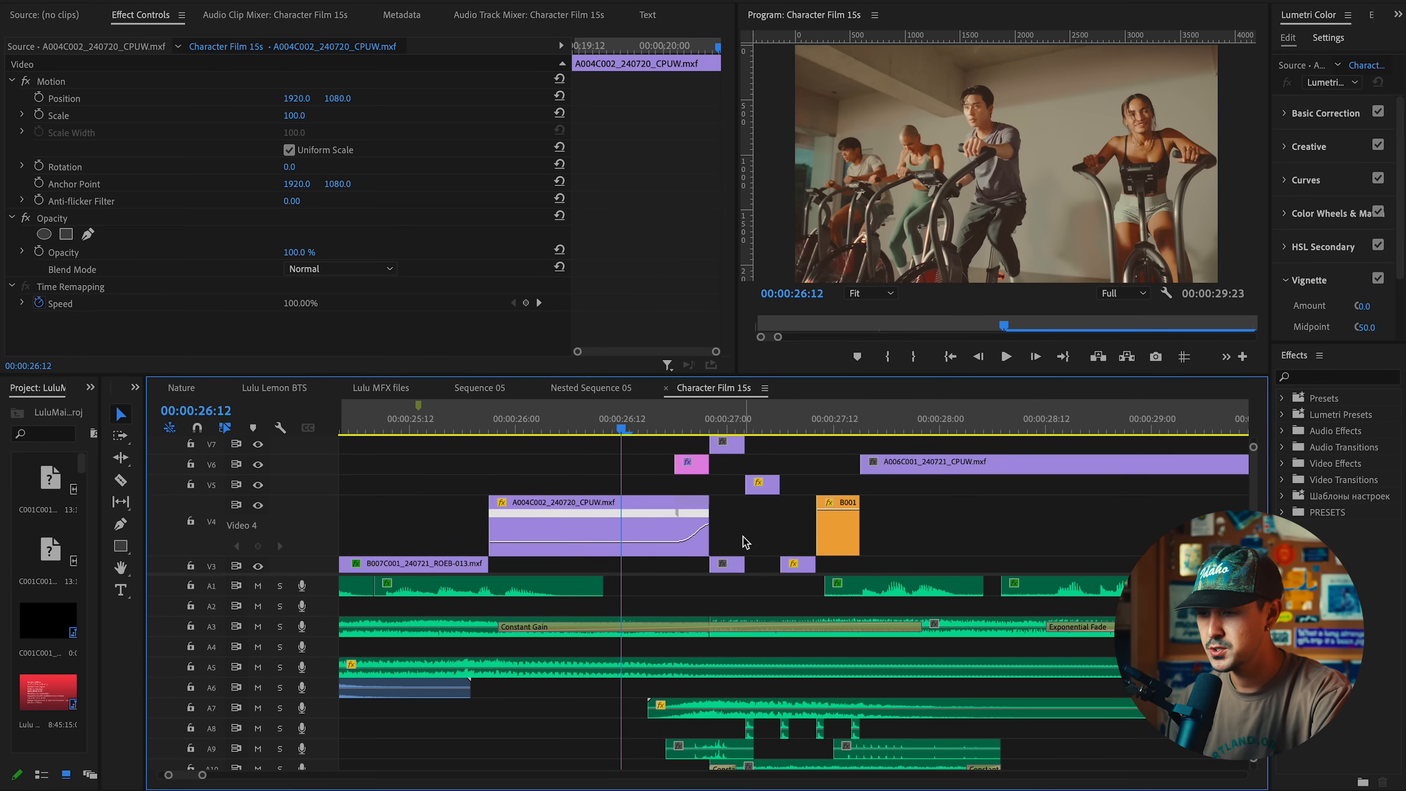
pyautogui.scroll(3, 742, 540)
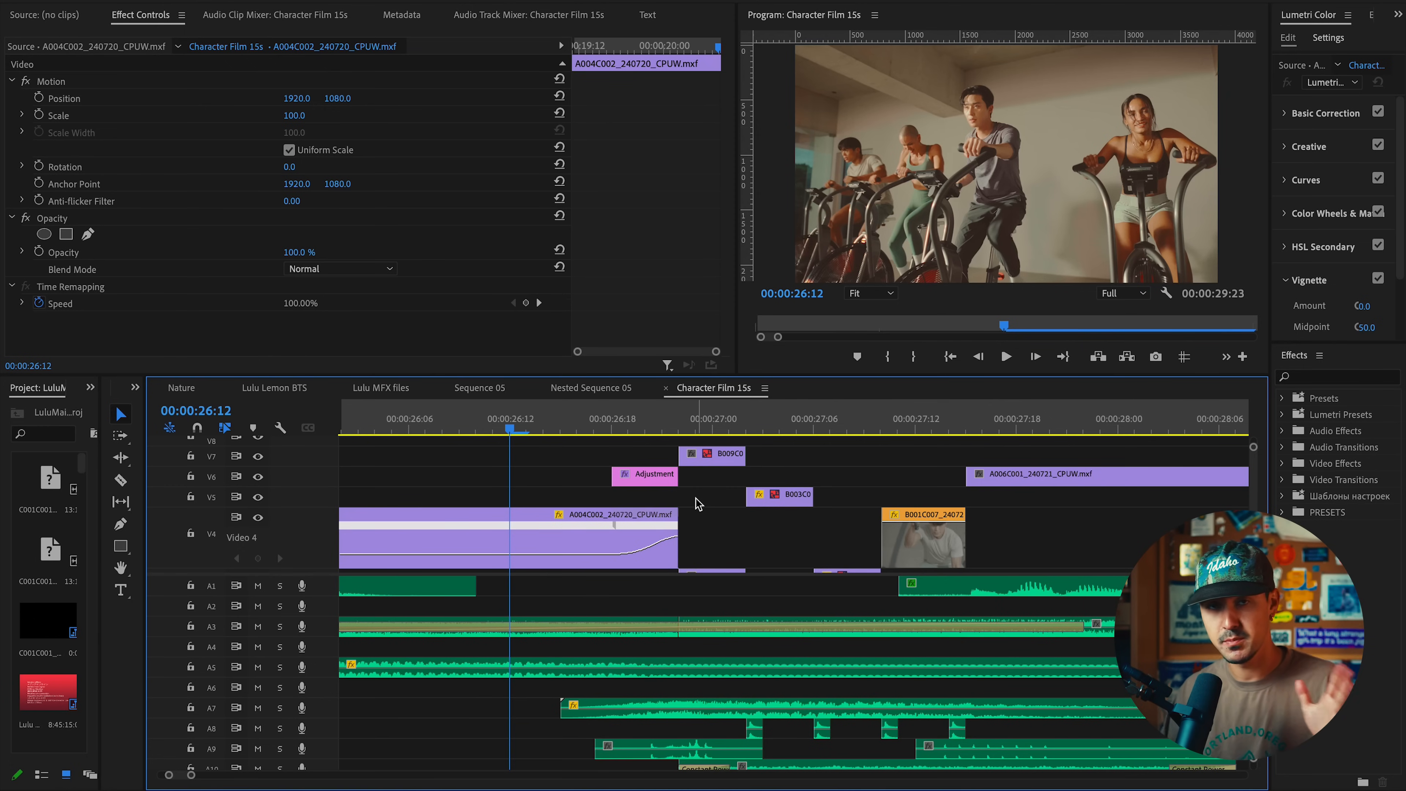
# Scrub ahead to the "Together we grow" gym shot at 00:00:27:21 and return to the start of the speed ramp at 00:00:26:18
pyautogui.moveTo(687, 424); pyautogui.dragTo(1074, 443)
pyautogui.scroll(1, 1019, 517)
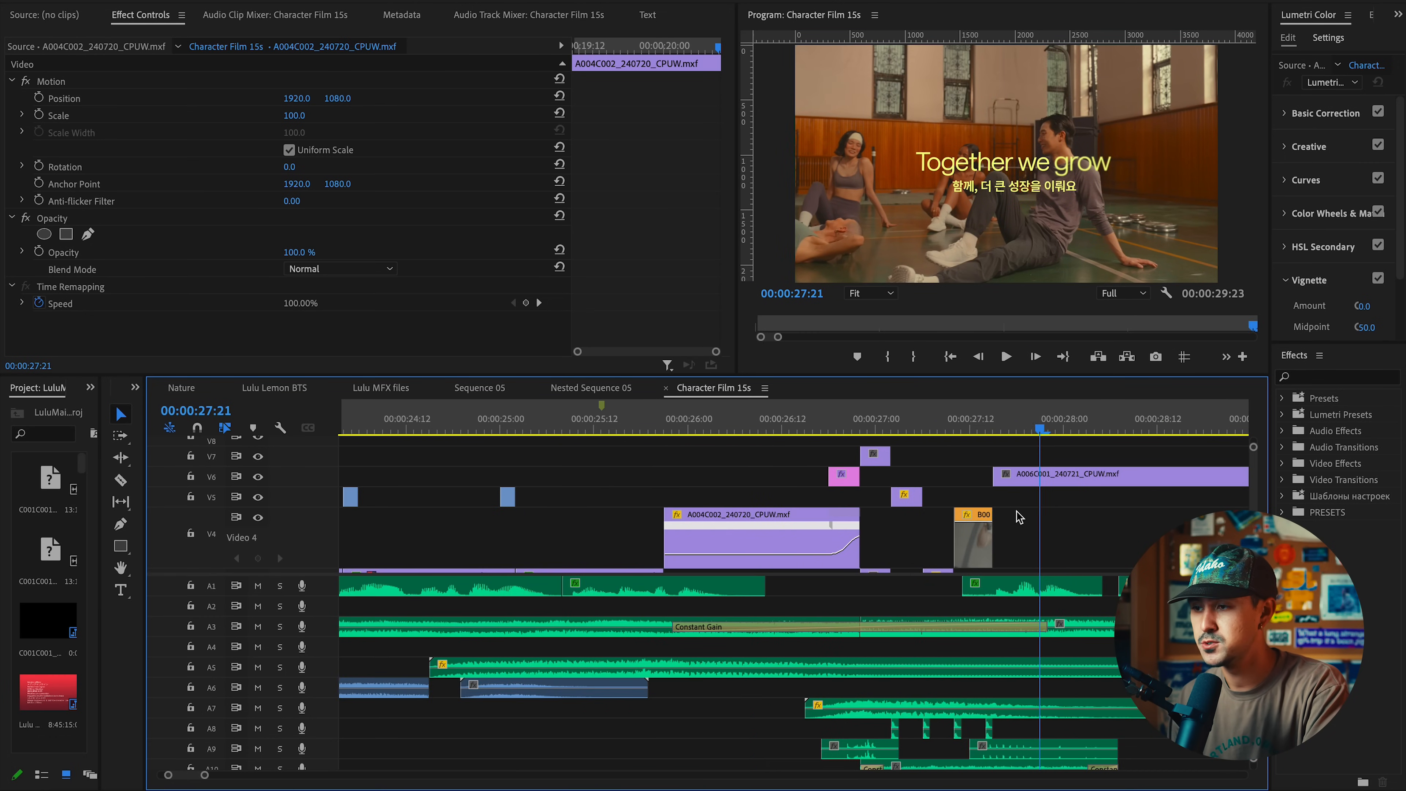
pyautogui.moveTo(548, 426); pyautogui.dragTo(594, 436)
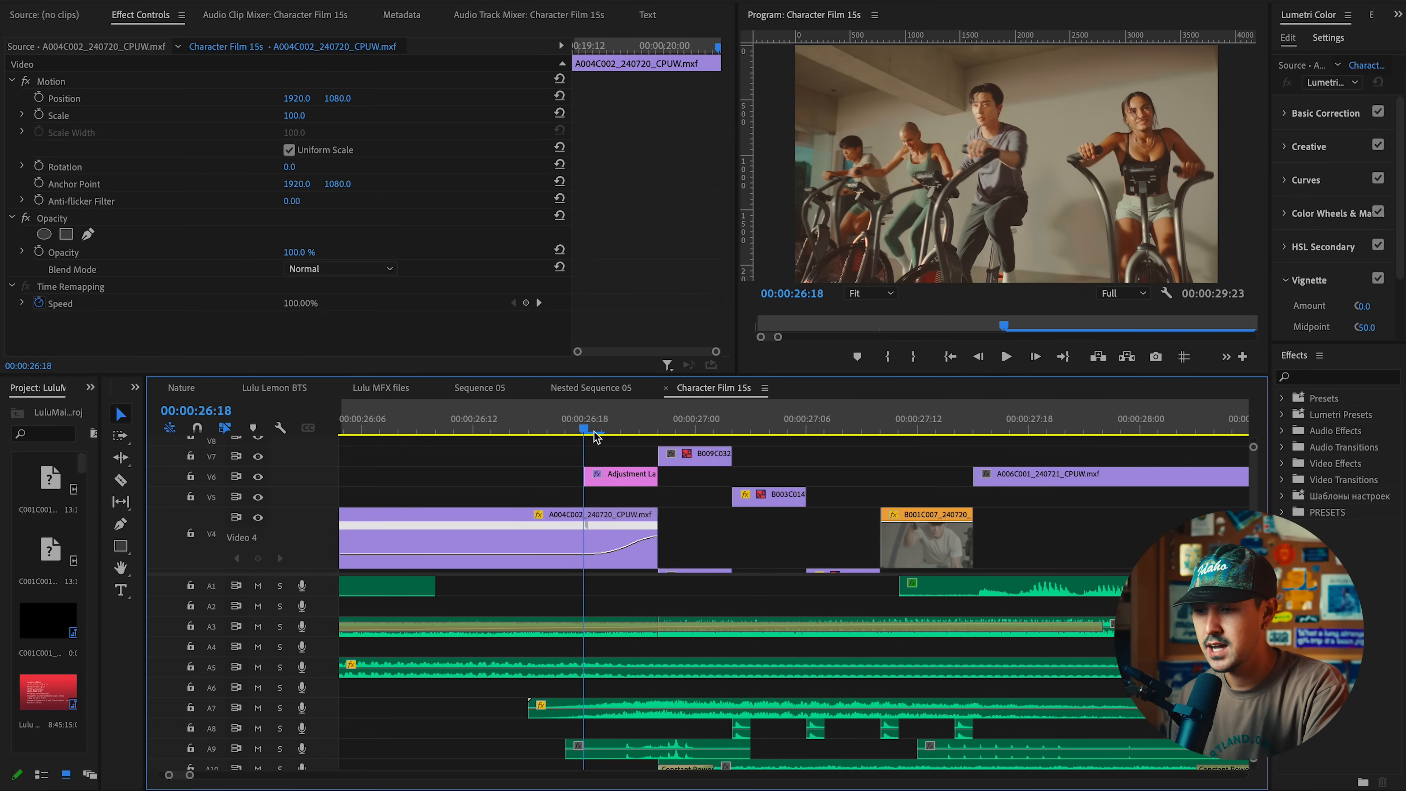
# Select the A004C002_240720_CPUW.mxf clip on V4 and move frame by frame through its speed ramp to 00:00:27:01
pyautogui.moveTo(671, 533)
pyautogui.mouseDown()
pyautogui.moveTo(742, 533)
pyautogui.moveTo(654, 525)
pyautogui.mouseUp()
pyautogui.press('=')
pyautogui.press('Right')
pyautogui.press('Right')
pyautogui.press('Right')
pyautogui.press('Right')
pyautogui.press('Right')
pyautogui.press('Right')
pyautogui.press('Right')
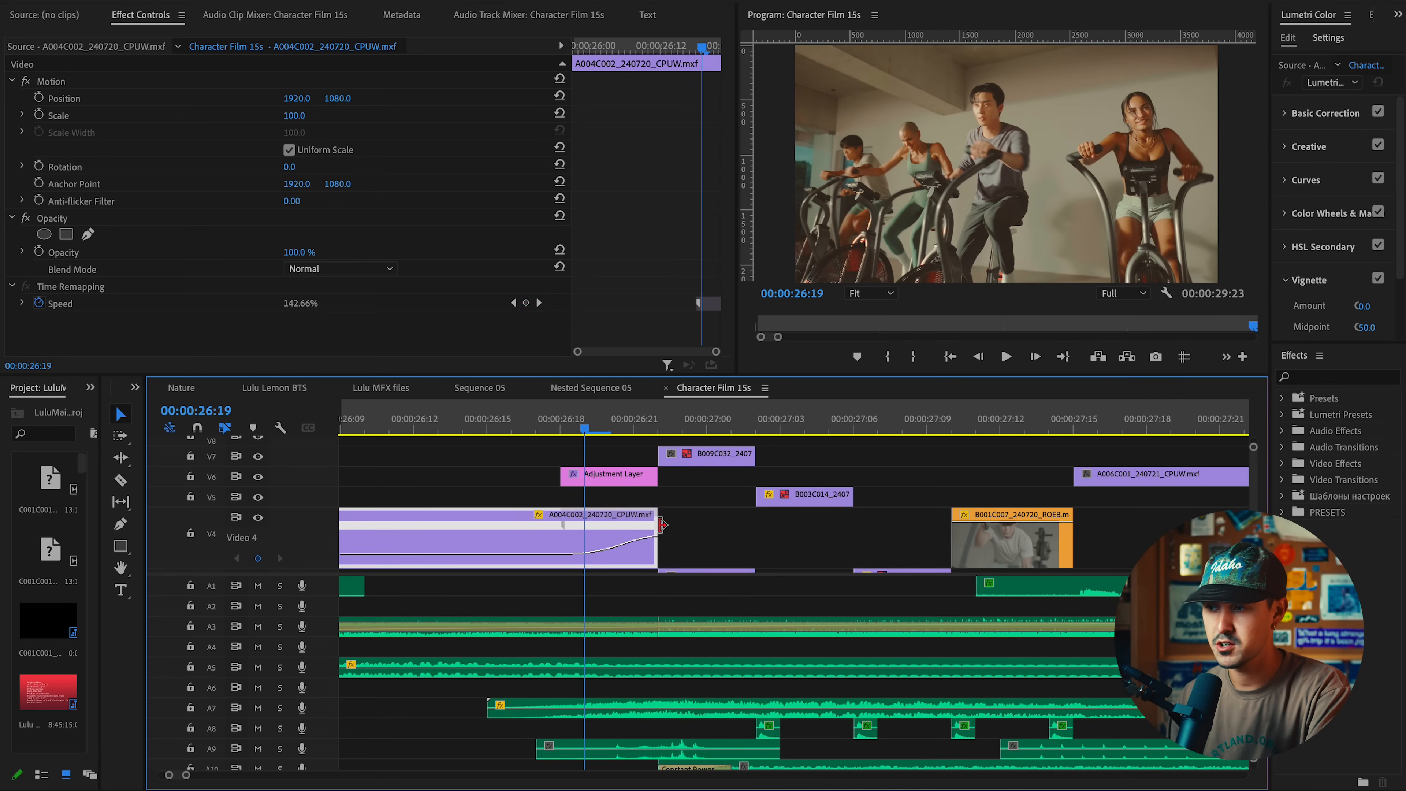
# Delete the Dramatic Whoosh, short hits and camera clasp sounds on A7 to A9, and play the quick-cut section without them
pyautogui.press('-')
pyautogui.scroll(-3, 626, 669)
pyautogui.press('=')
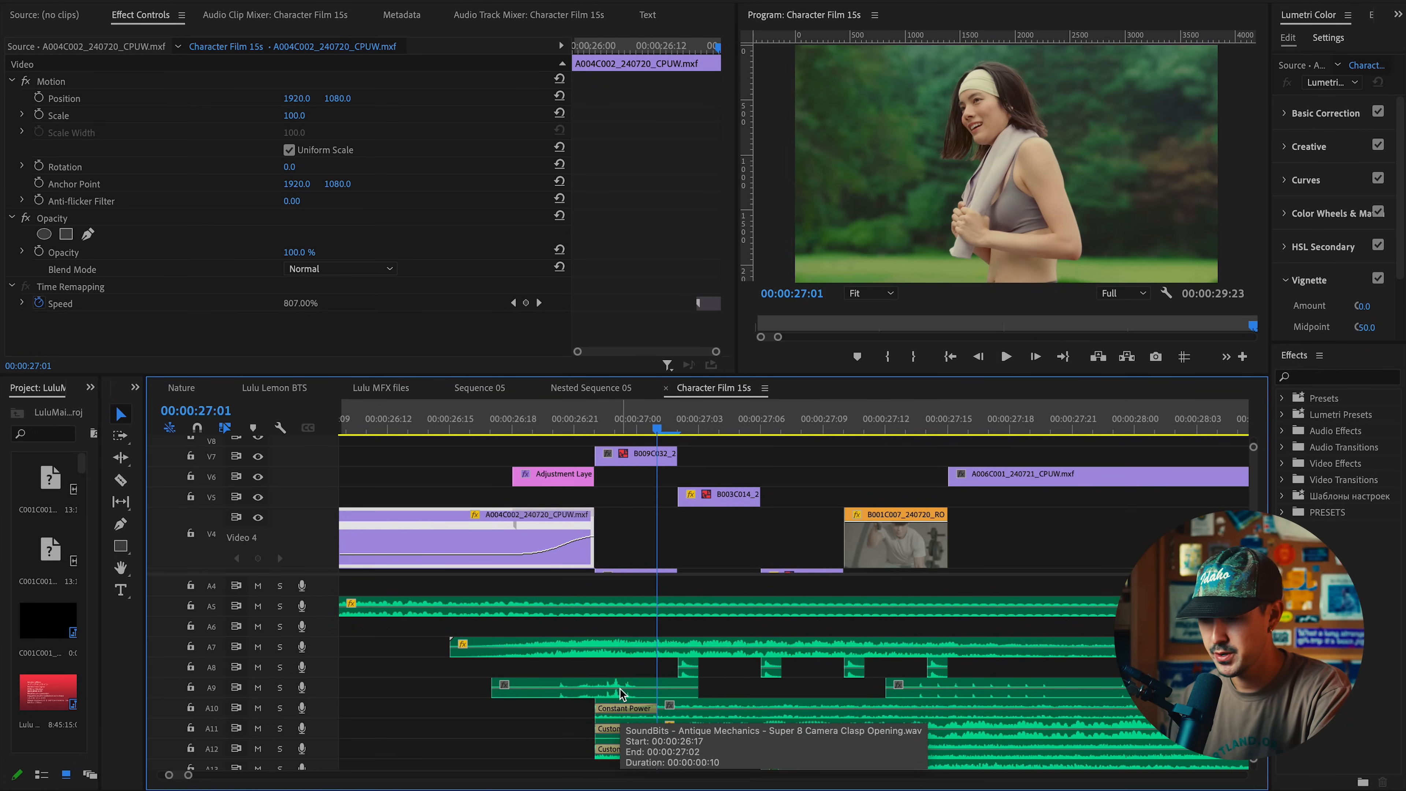
pyautogui.press('-')
pyautogui.press('-')
pyautogui.moveTo(834, 631); pyautogui.dragTo(582, 683)
pyautogui.press('Delete')
pyautogui.press('space')
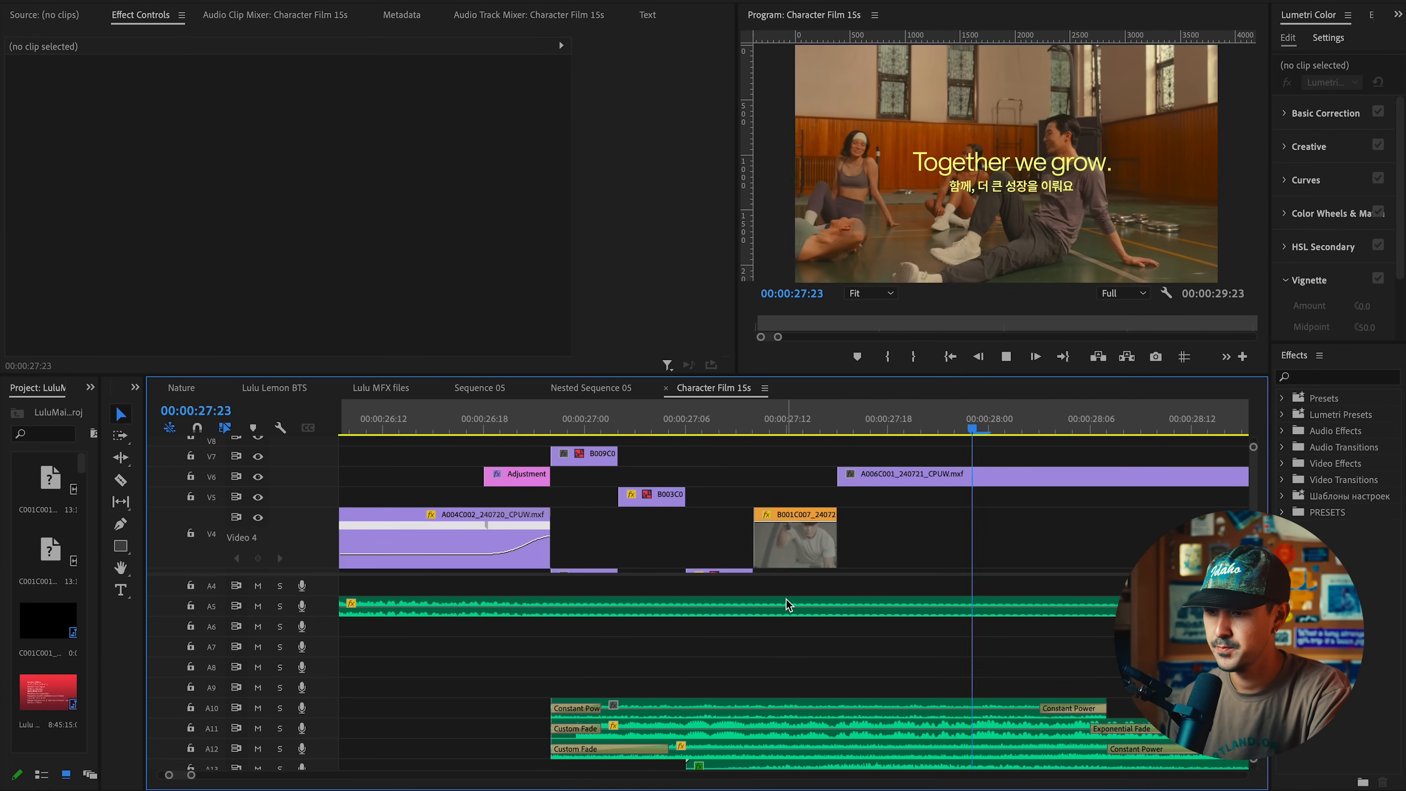
pyautogui.click(474, 416)
pyautogui.press('-')
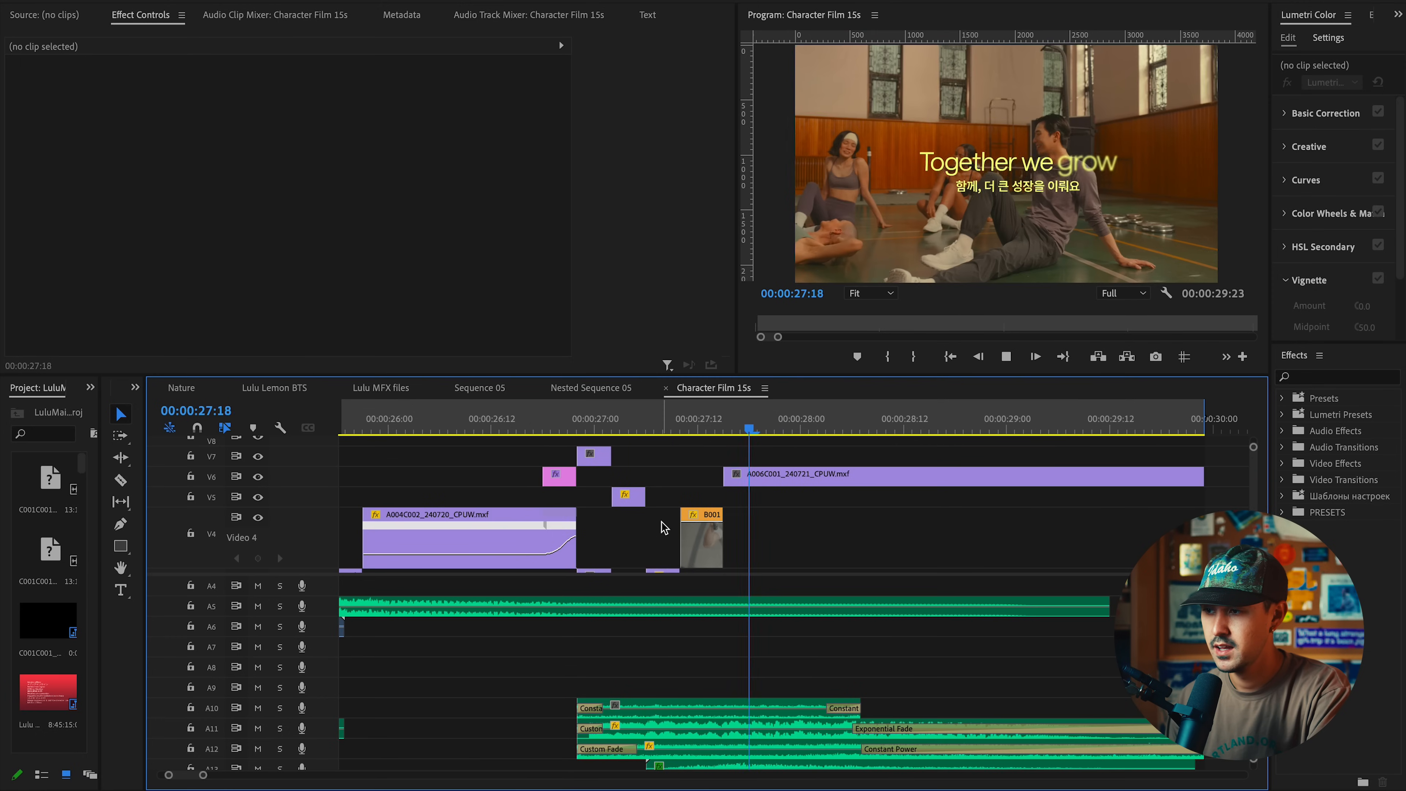
# Undo the deletion of the A7 to A9 sounds and play the speed ramp and quick cuts from 00:00:26:11 to about 00:00:28:06
pyautogui.hotkey('ctrl', 'z')
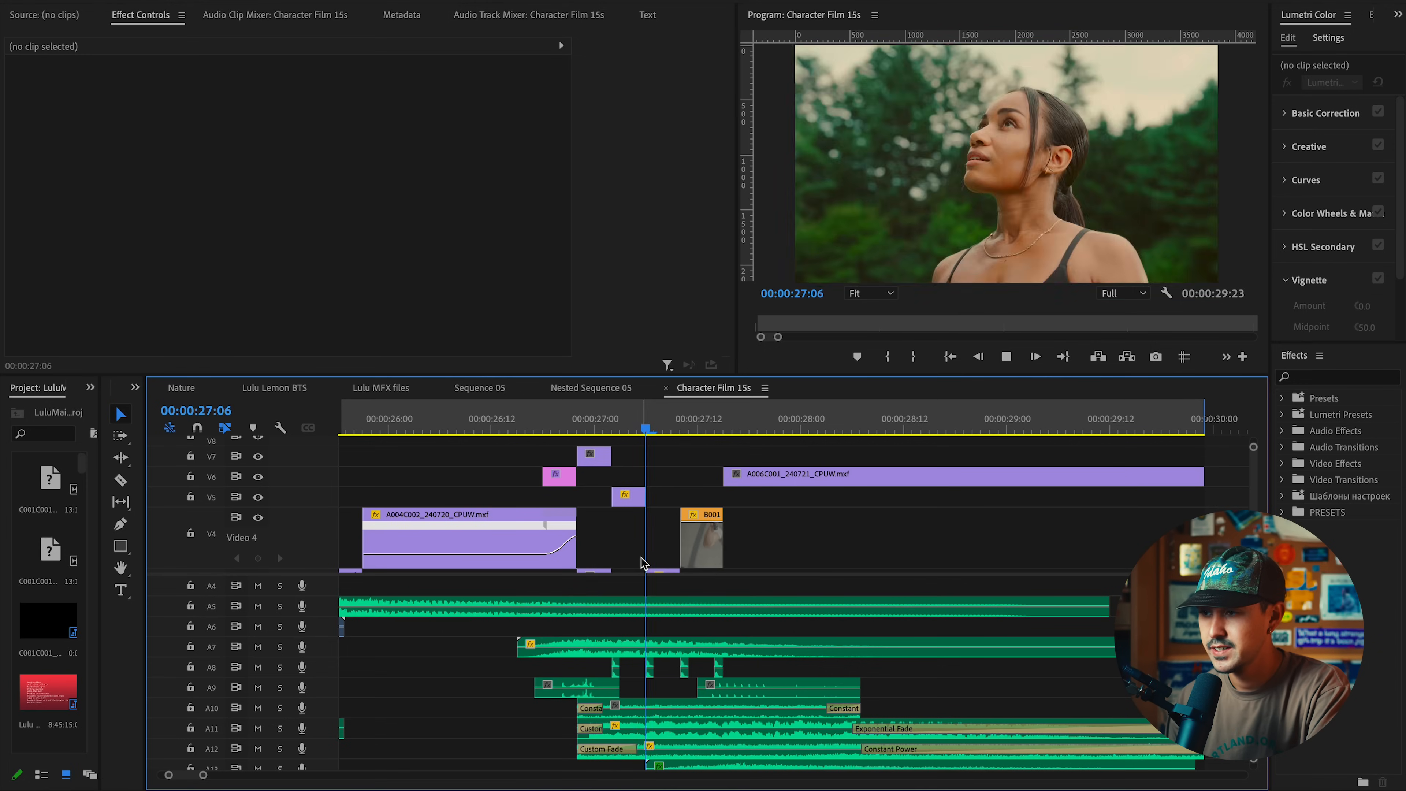
pyautogui.press('space')
pyautogui.click(484, 429)
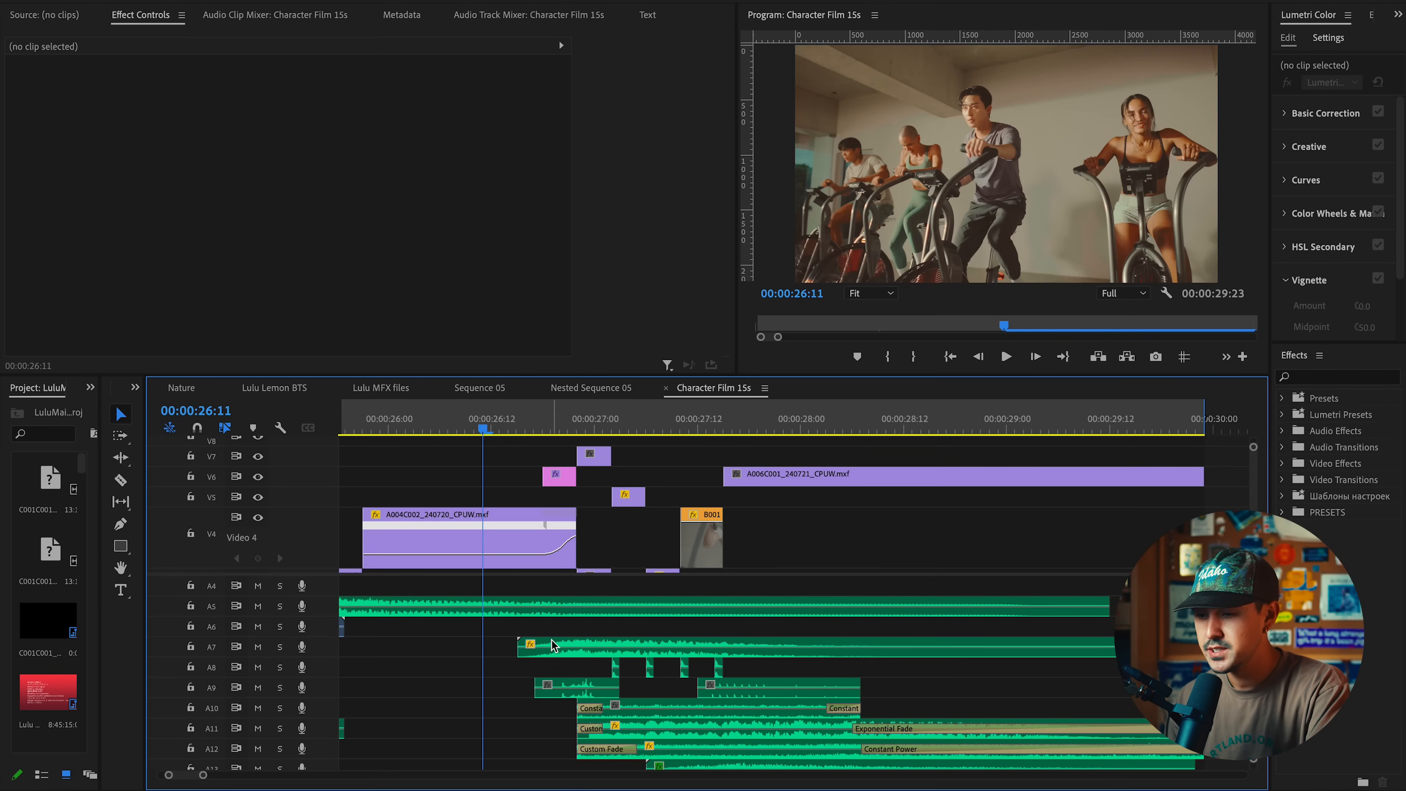
pyautogui.scroll(-2, 561, 657)
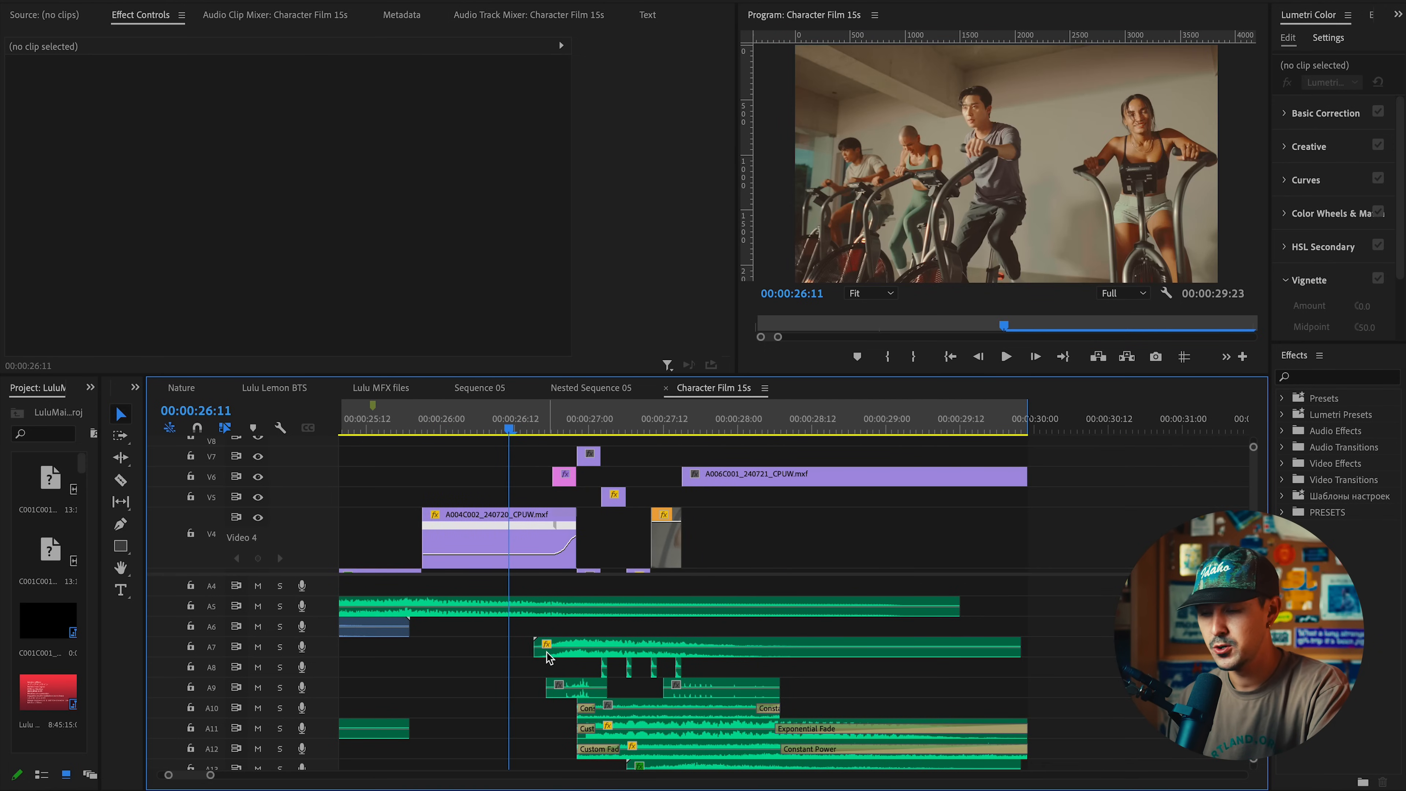
pyautogui.press('space')
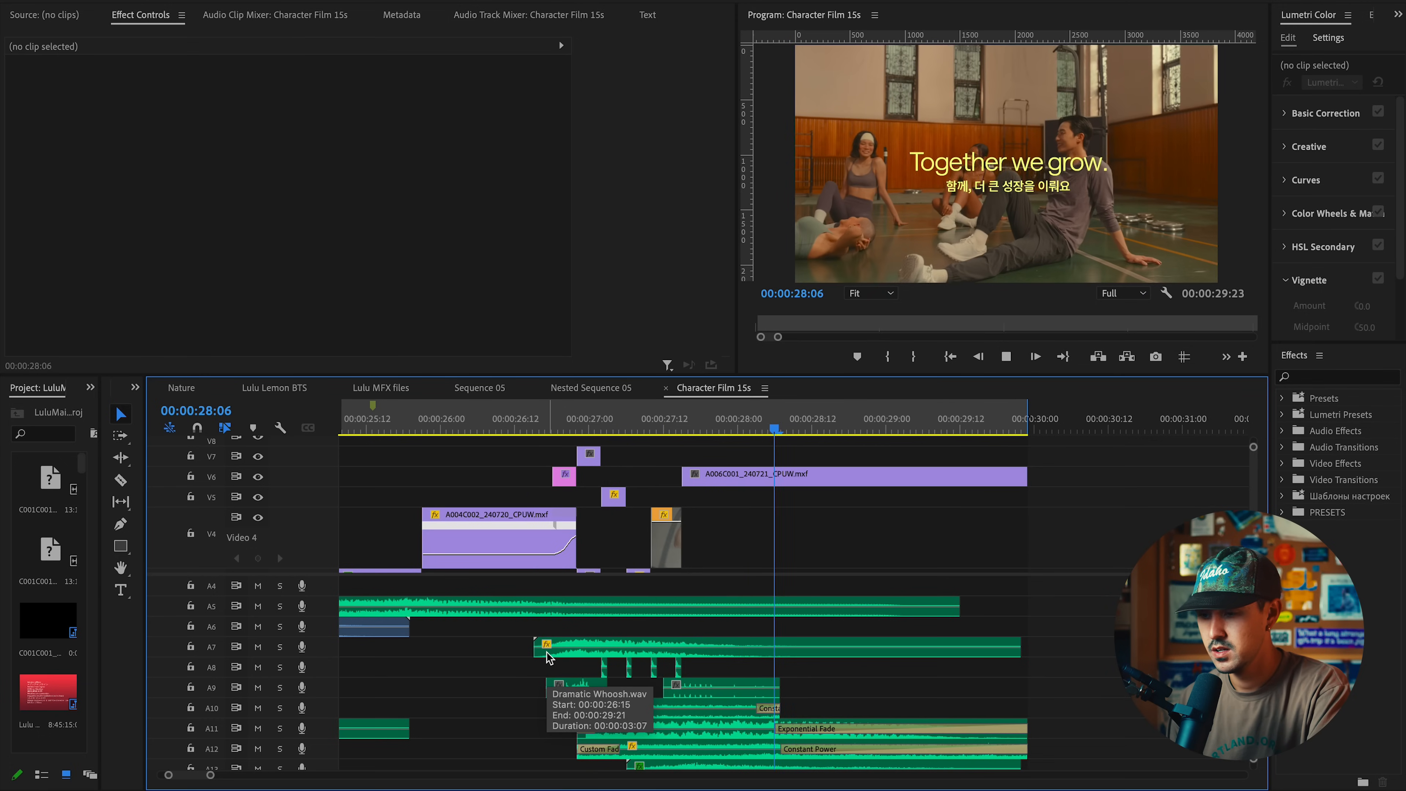
pyautogui.press('space')
# Bring tracks A9 to A18 into view and advance frame by frame through the battle-rope shot to 00:00:27:14
pyautogui.scroll(-2, 823, 697)
pyautogui.scroll(-3, 823, 697)
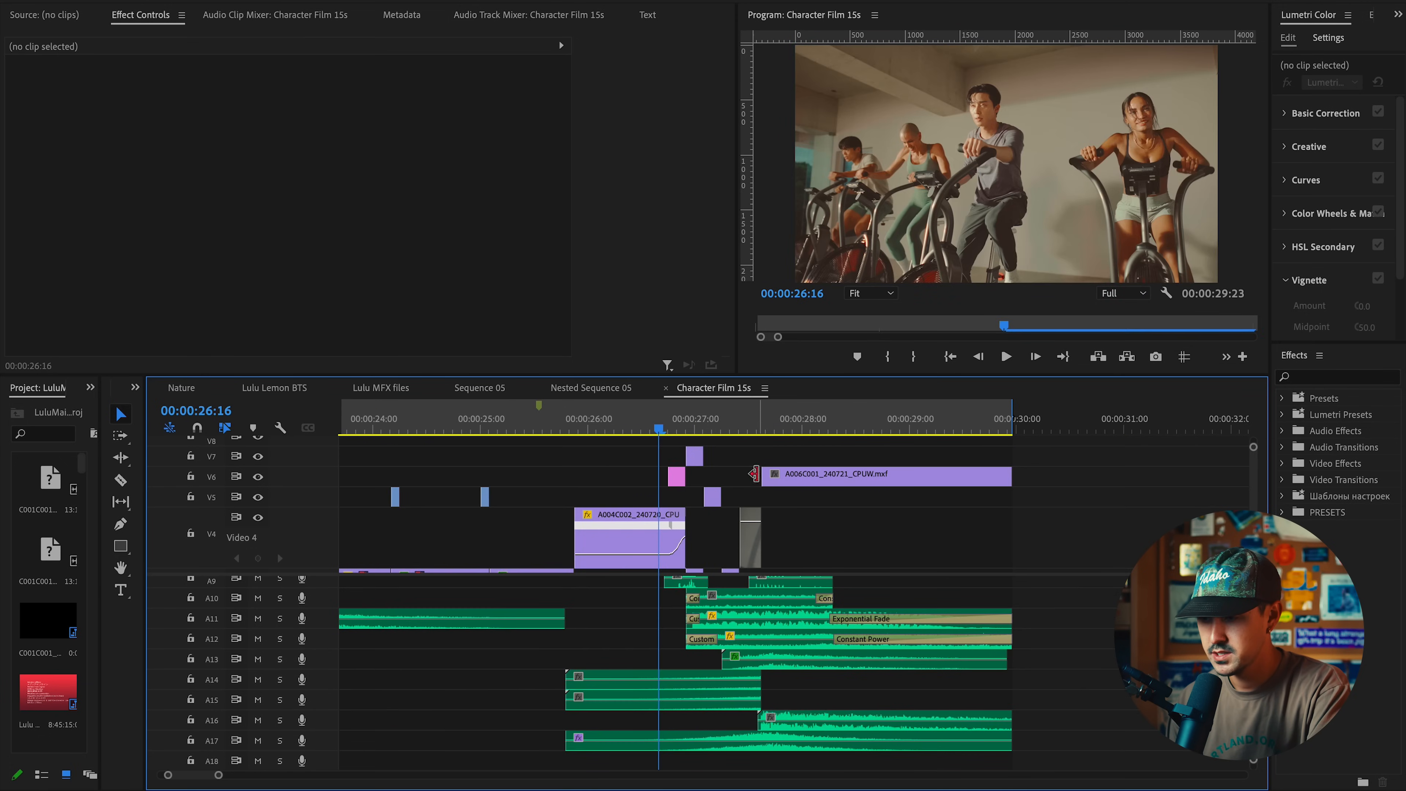
pyautogui.click(740, 429)
pyautogui.scroll(4, 707, 462)
pyautogui.press('Right')
pyautogui.press('Right')
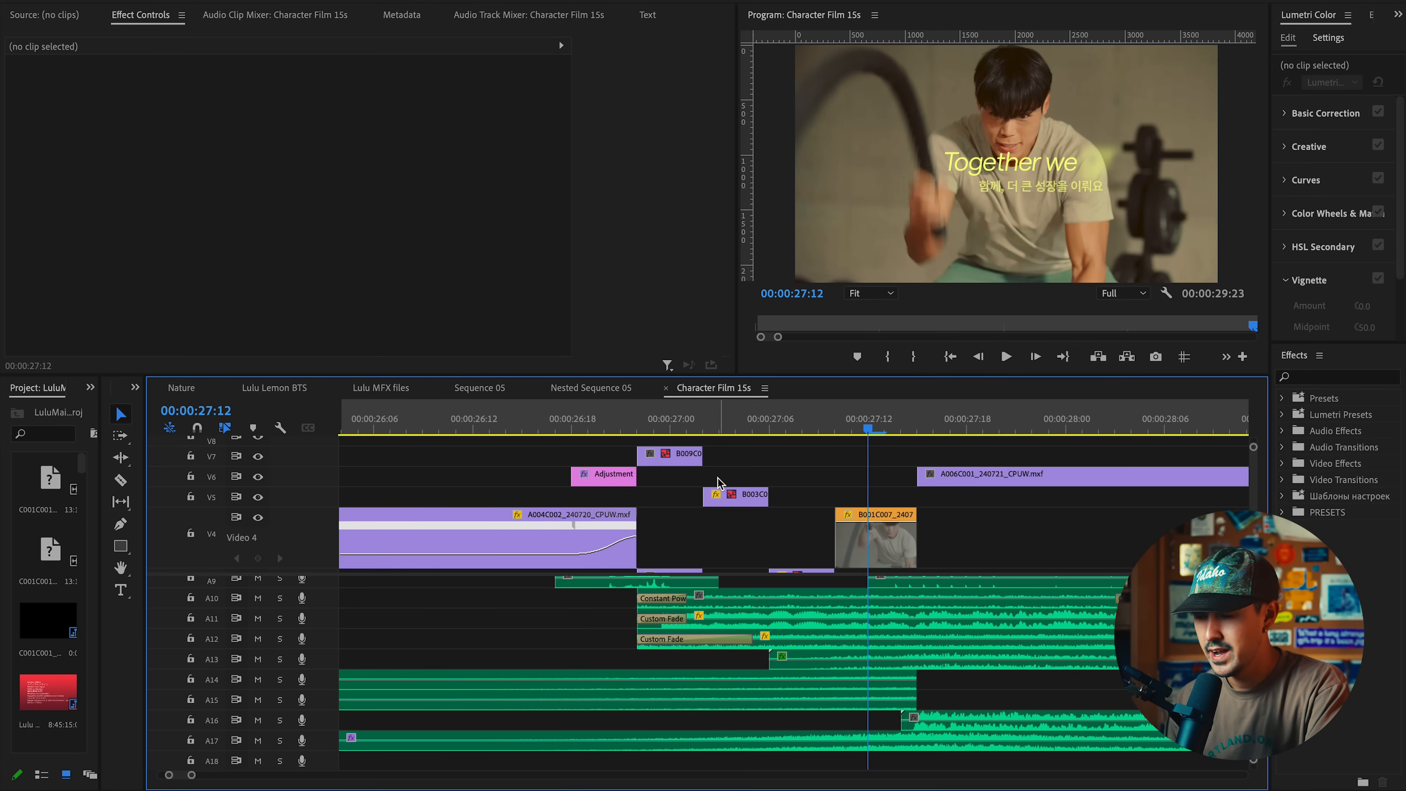
pyautogui.press('Left')
pyautogui.press('Left')
pyautogui.press('Left')
pyautogui.press('Right')
pyautogui.press('Right')
pyautogui.press('Right')
pyautogui.press('Right')
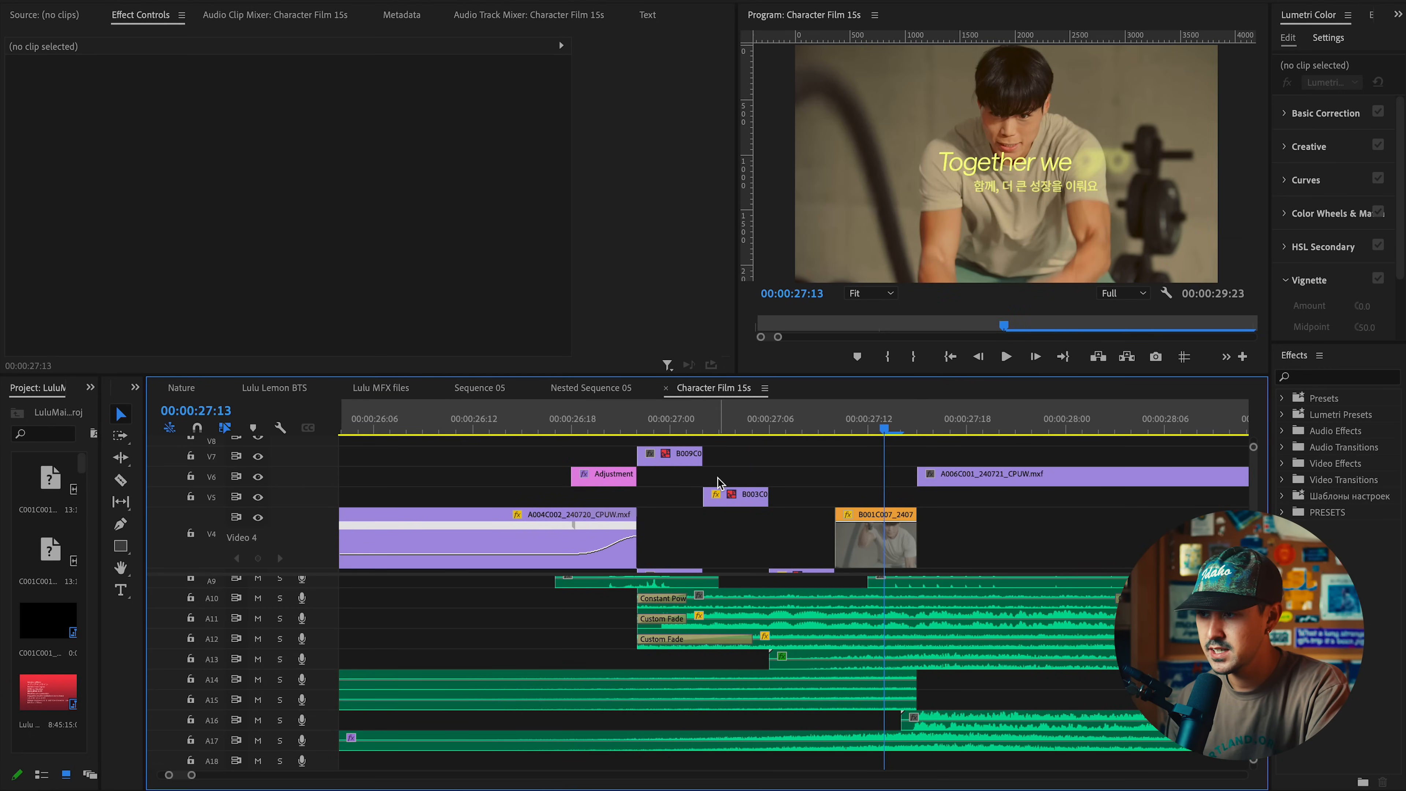
pyautogui.scroll(-3, 718, 482)
pyautogui.press('Right')
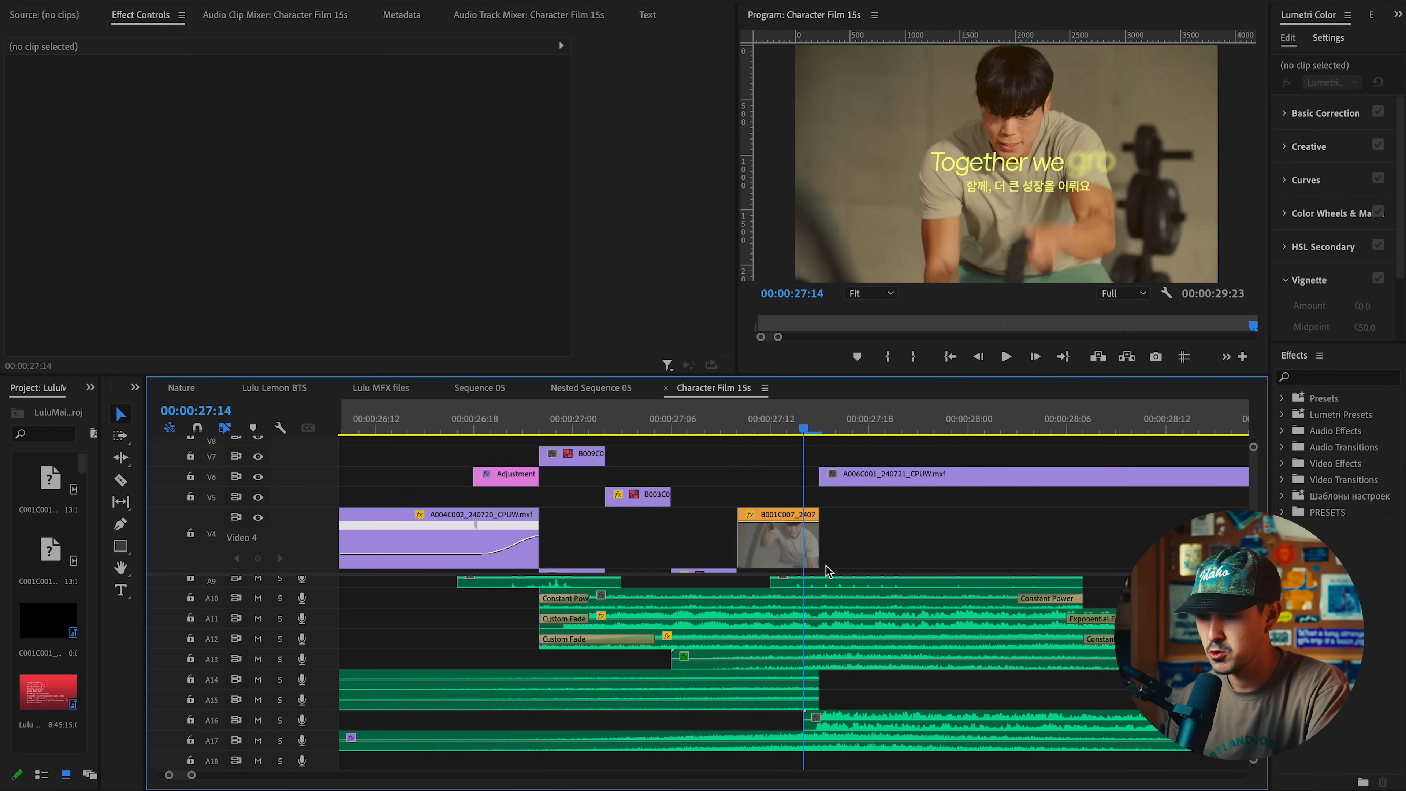
# Inspect the Deep Low Whoosh 2.wav clip on A13 and the "Impact, Distant Hit, Dramatic" clip on A16
pyautogui.scroll(-2, 827, 570)
pyautogui.click(770, 664)
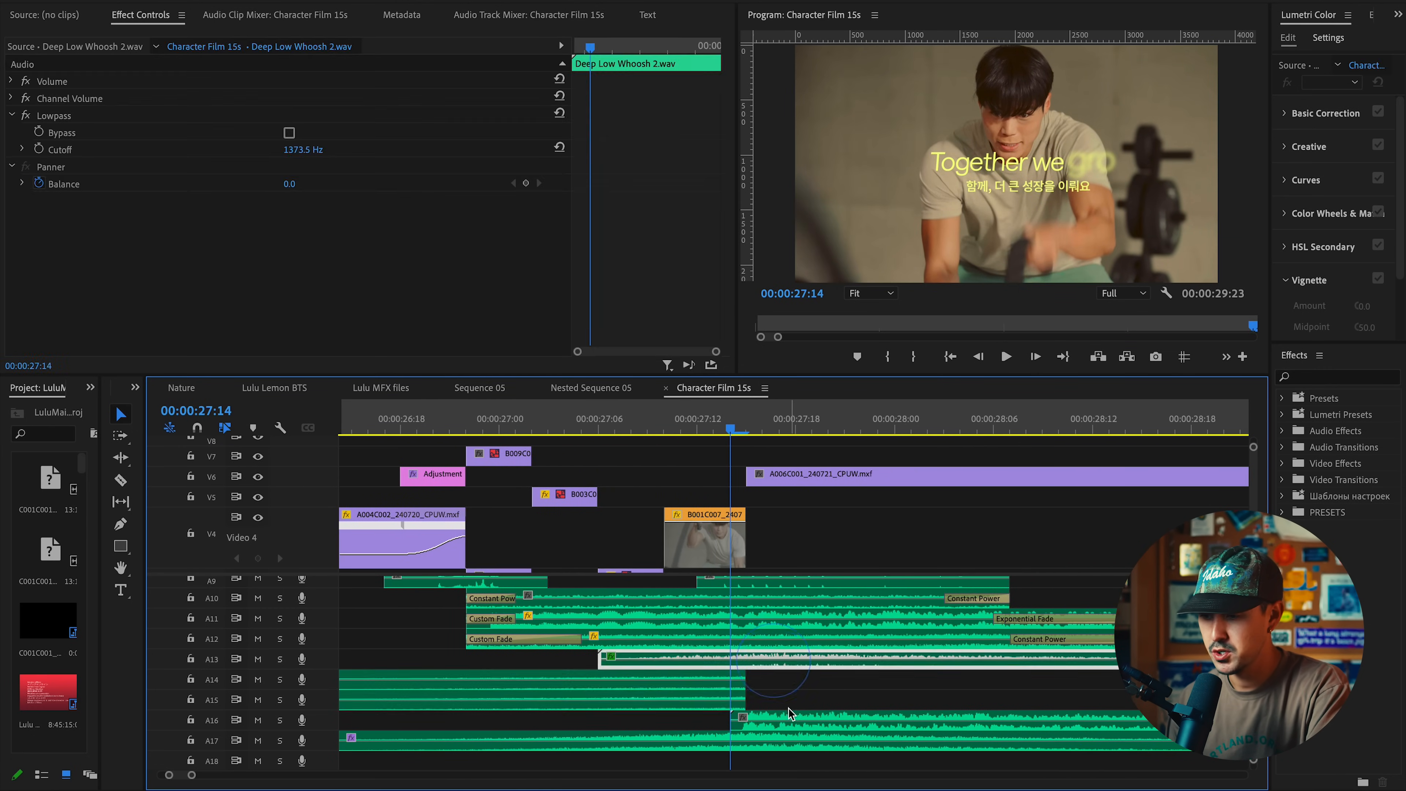
pyautogui.scroll(-3, 793, 688)
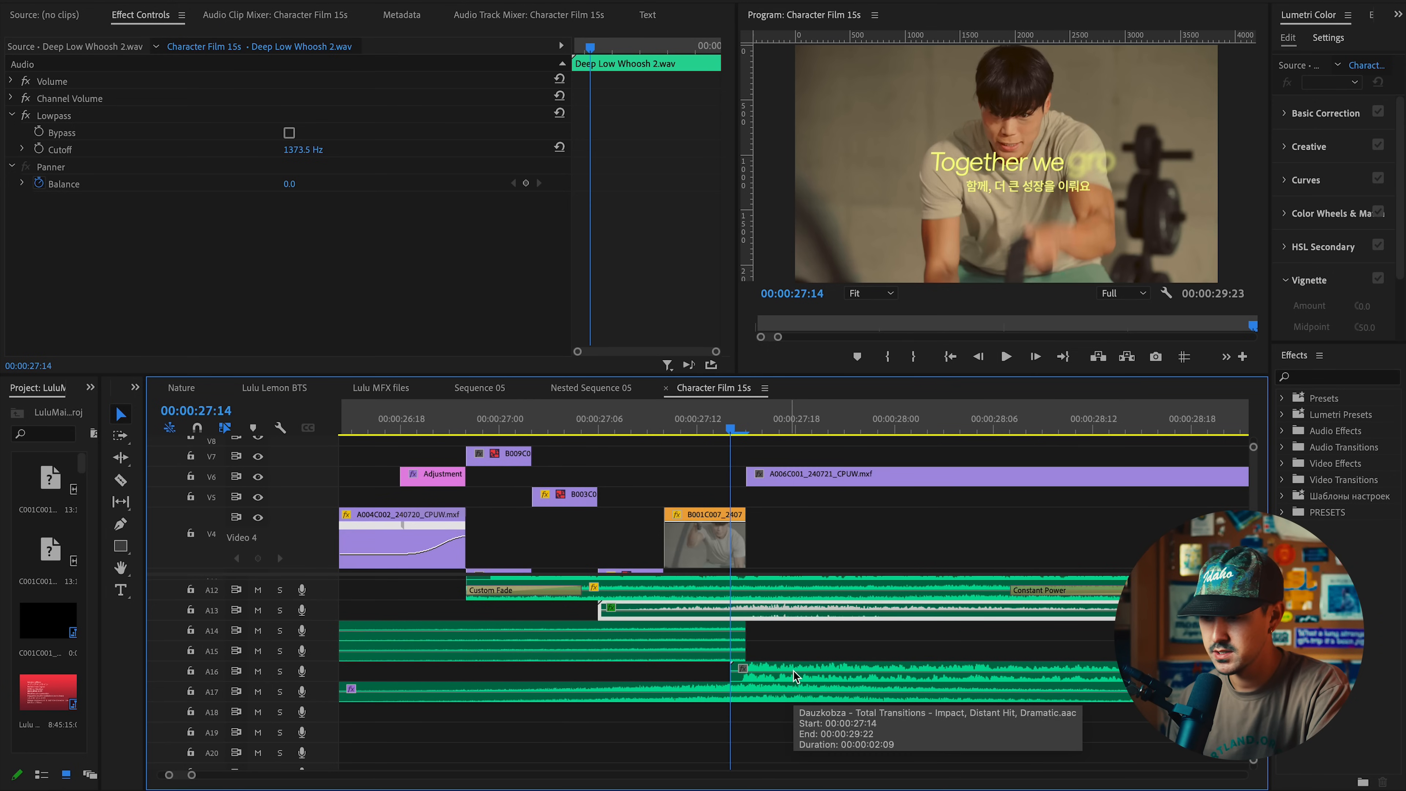
pyautogui.click(793, 671)
pyautogui.press('-')
pyautogui.press('-')
pyautogui.press('-')
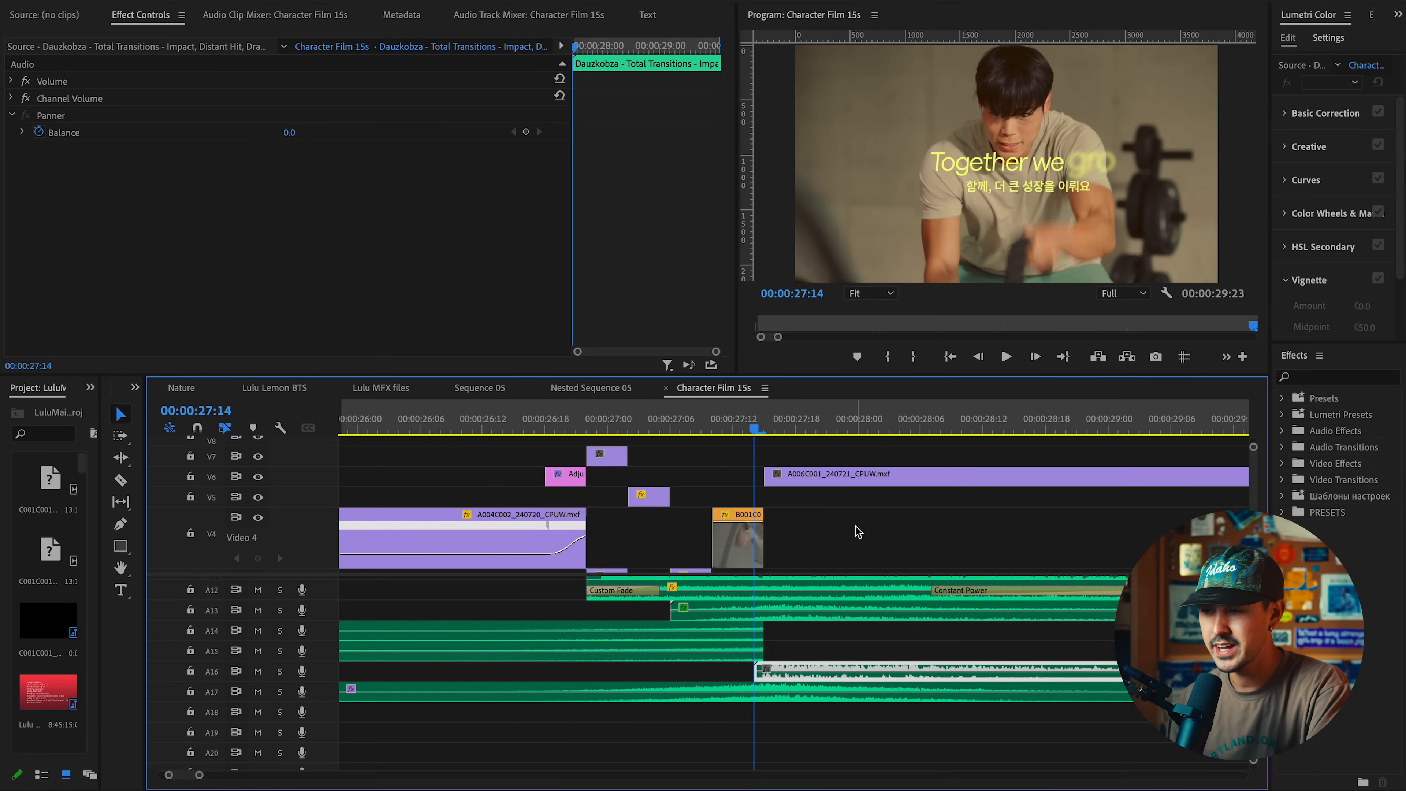
pyautogui.press('-')
pyautogui.press('-')
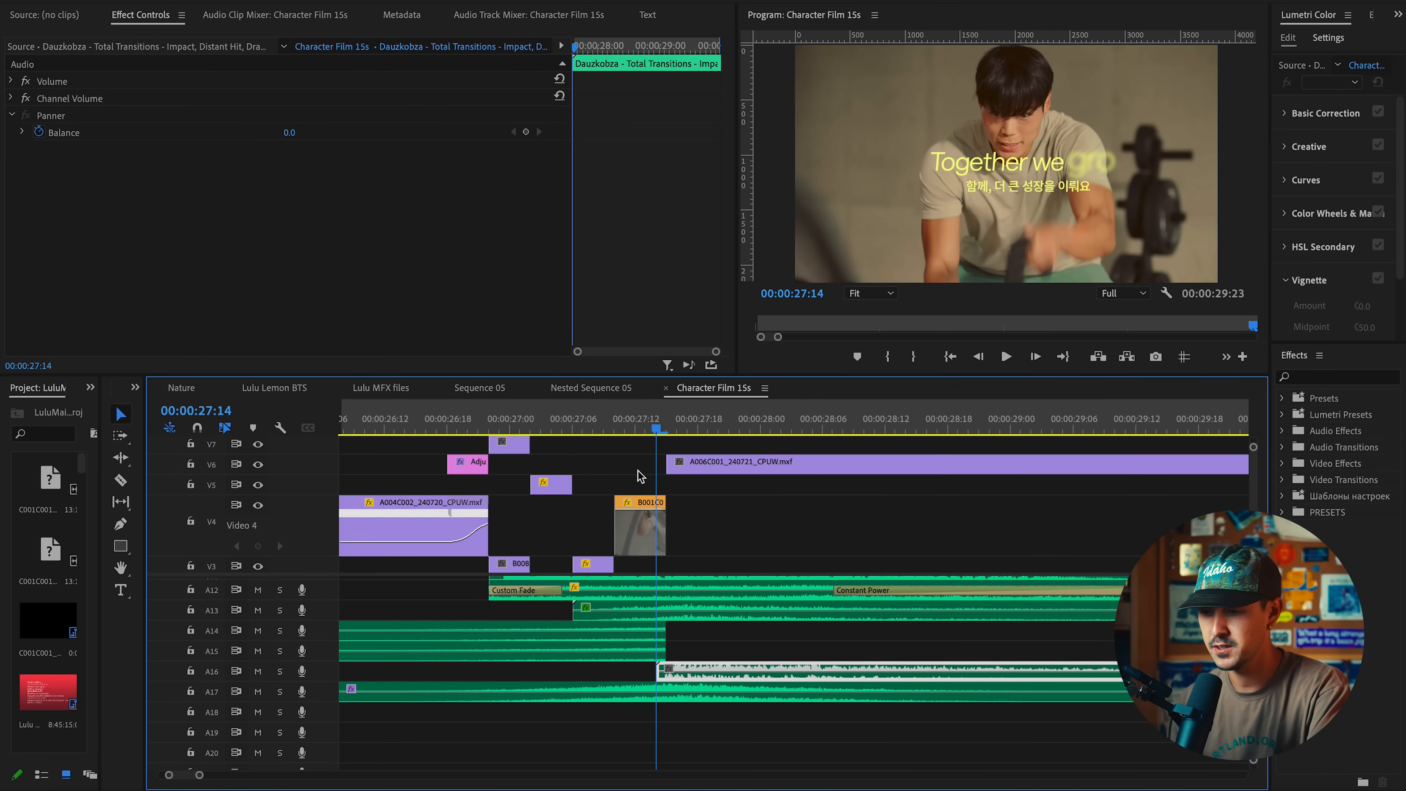
# Delete the whoosh, riser and impact clips on A13 to A17 and play the final quick cuts from about 00:00:27:00
pyautogui.scroll(3, 668, 643)
pyautogui.moveTo(701, 753); pyautogui.dragTo(655, 664)
pyautogui.press('Delete')
pyautogui.moveTo(652, 407); pyautogui.dragTo(638, 414)
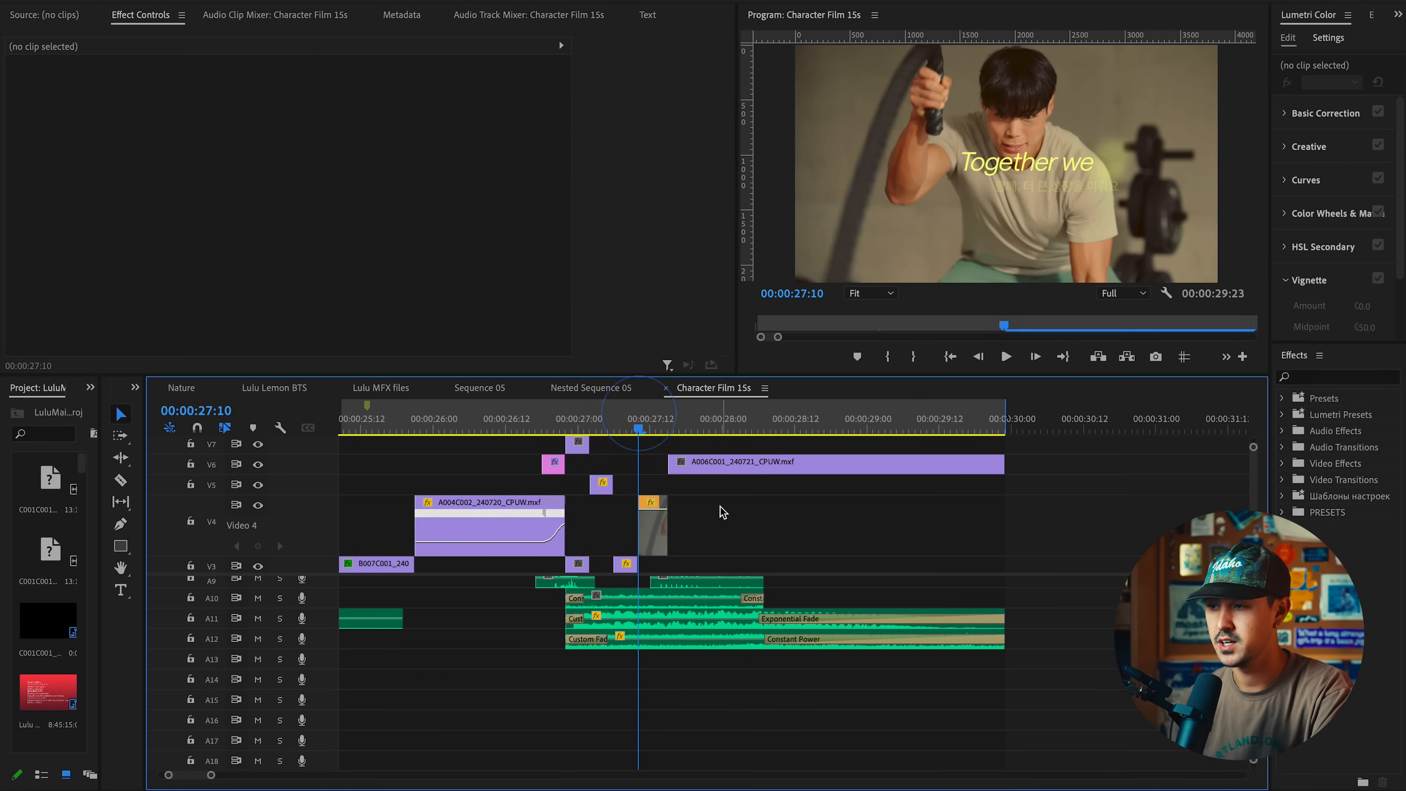
pyautogui.press('space')
pyautogui.click(578, 425)
pyautogui.press('space')
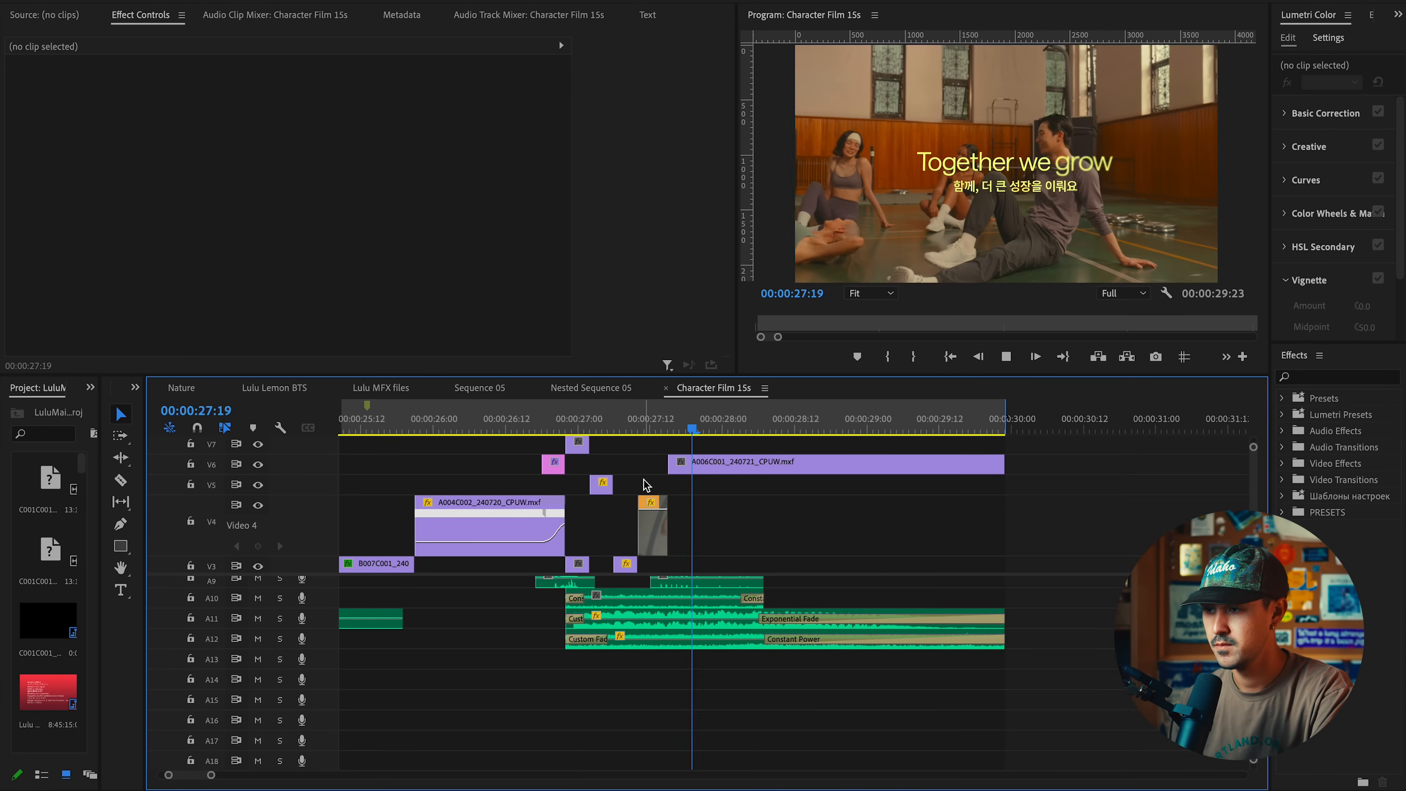
# Compare the ending with and without the A13 to A17 sounds by undoing and redoing their deletion between playbacks
pyautogui.hotkey('ctrl', 'z')
pyautogui.press('space')
pyautogui.press('space')
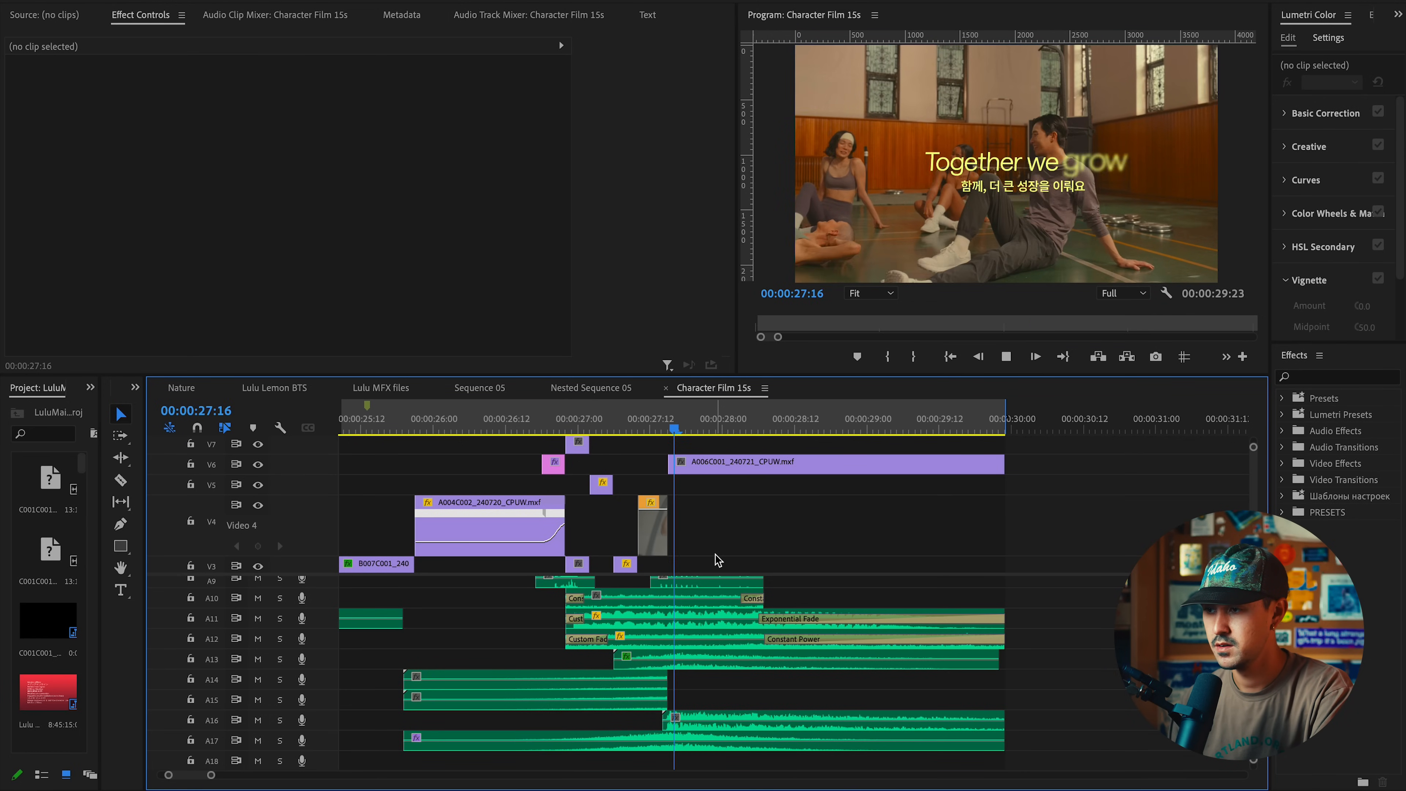
pyautogui.hotkey('ctrl', 'shift', 'z')
pyautogui.press('space')
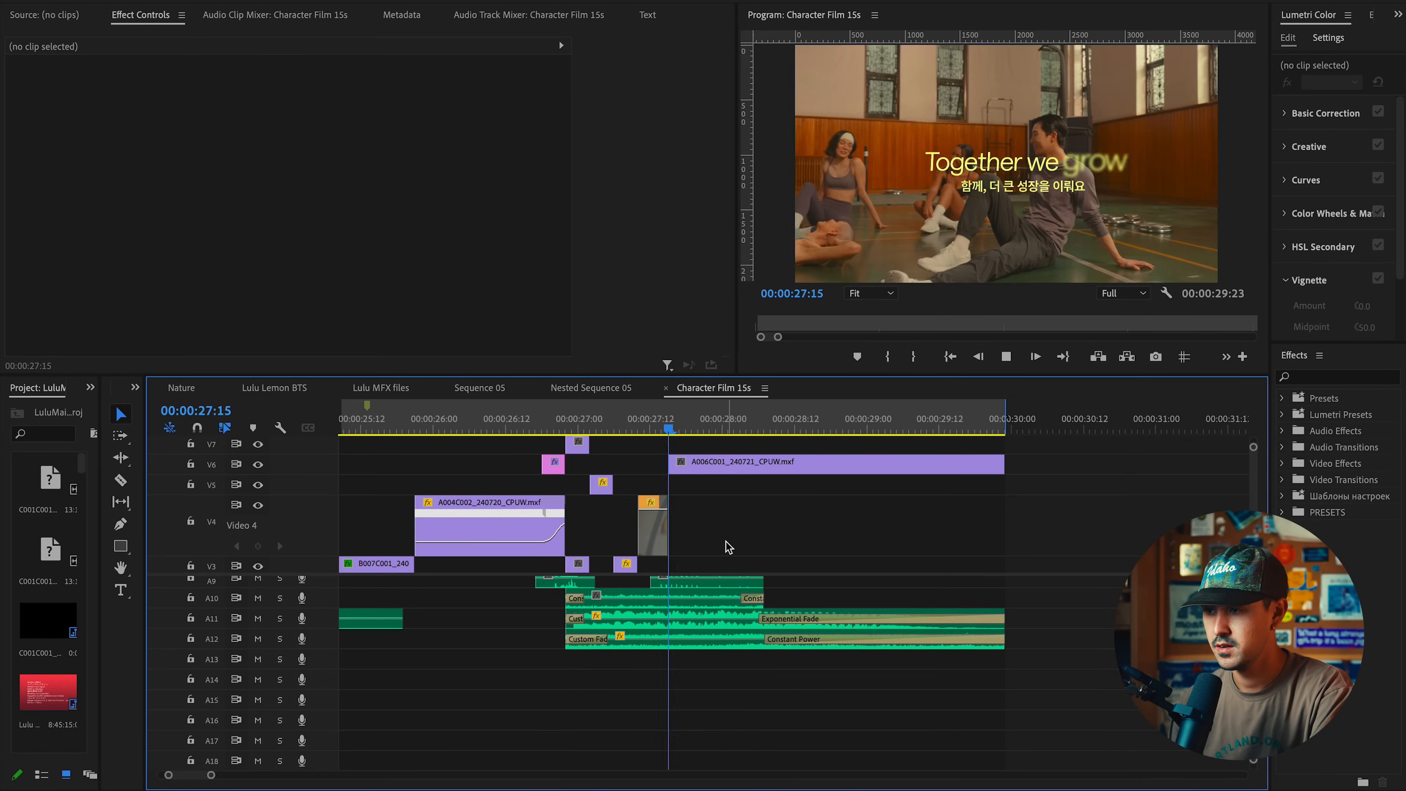
# Restore the deleted sounds on A13 to A17 and play the ending with them to about 00:00:28:11
pyautogui.hotkey('ctrl', 'z')
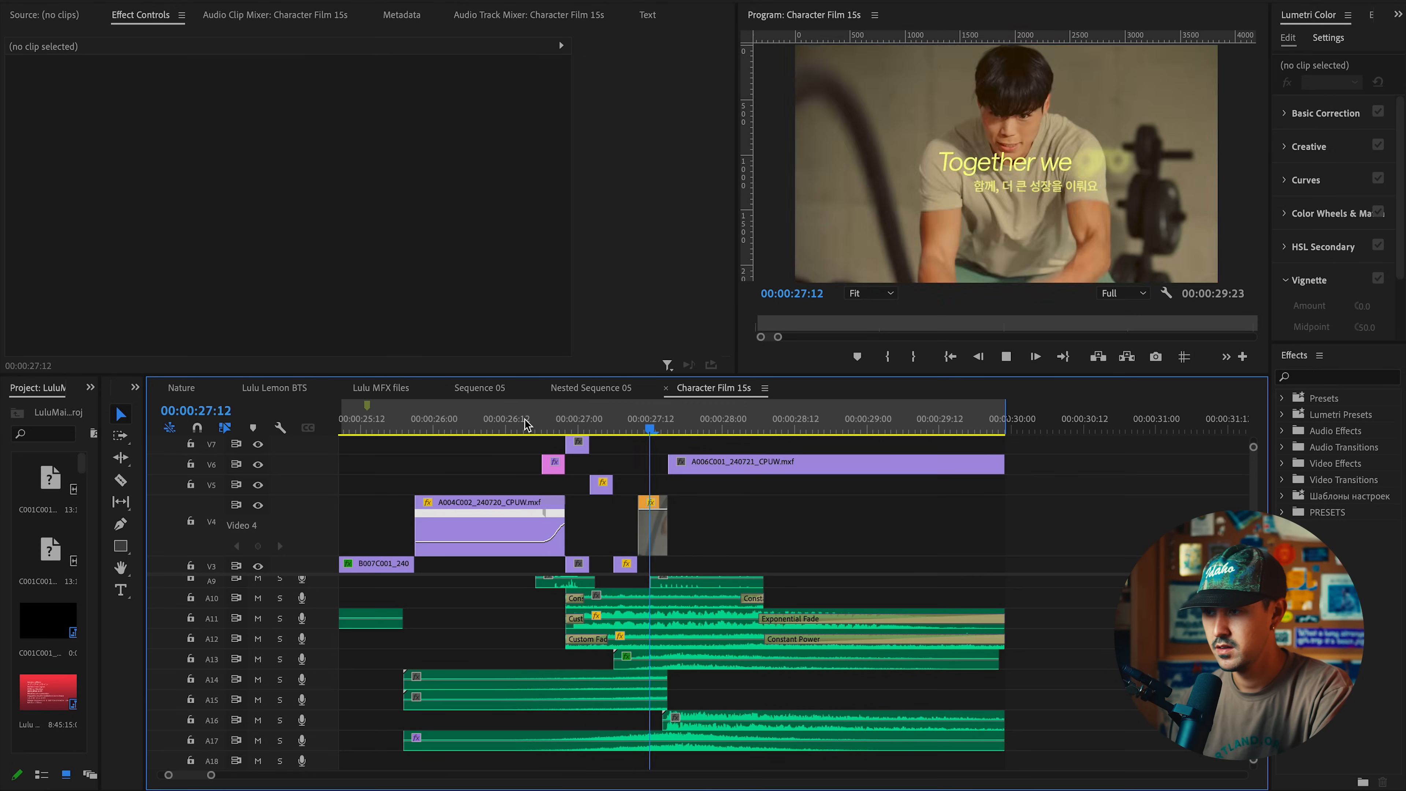
pyautogui.press('space')
pyautogui.scroll(-2, 688, 684)
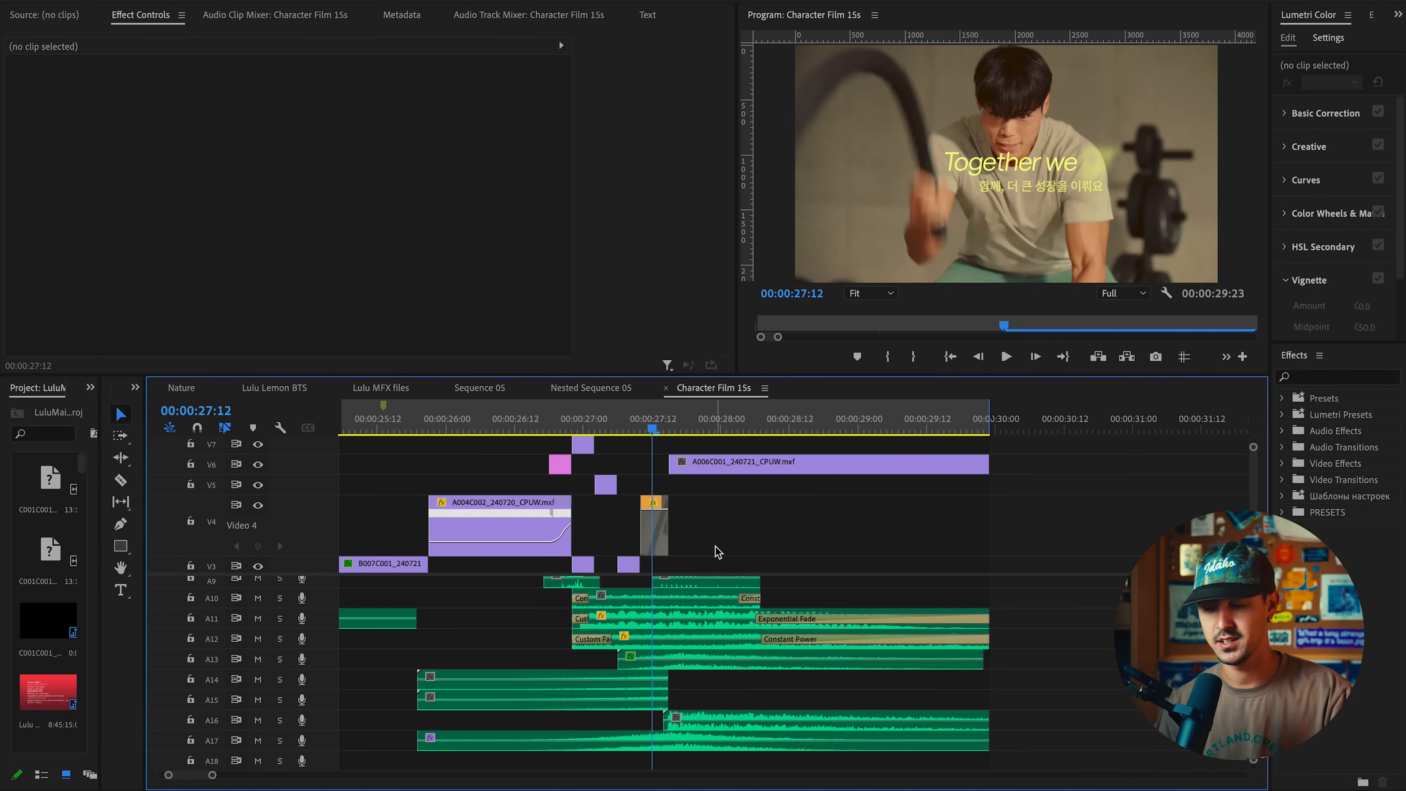
pyautogui.press('=')
pyautogui.press('space')
pyautogui.press('space')
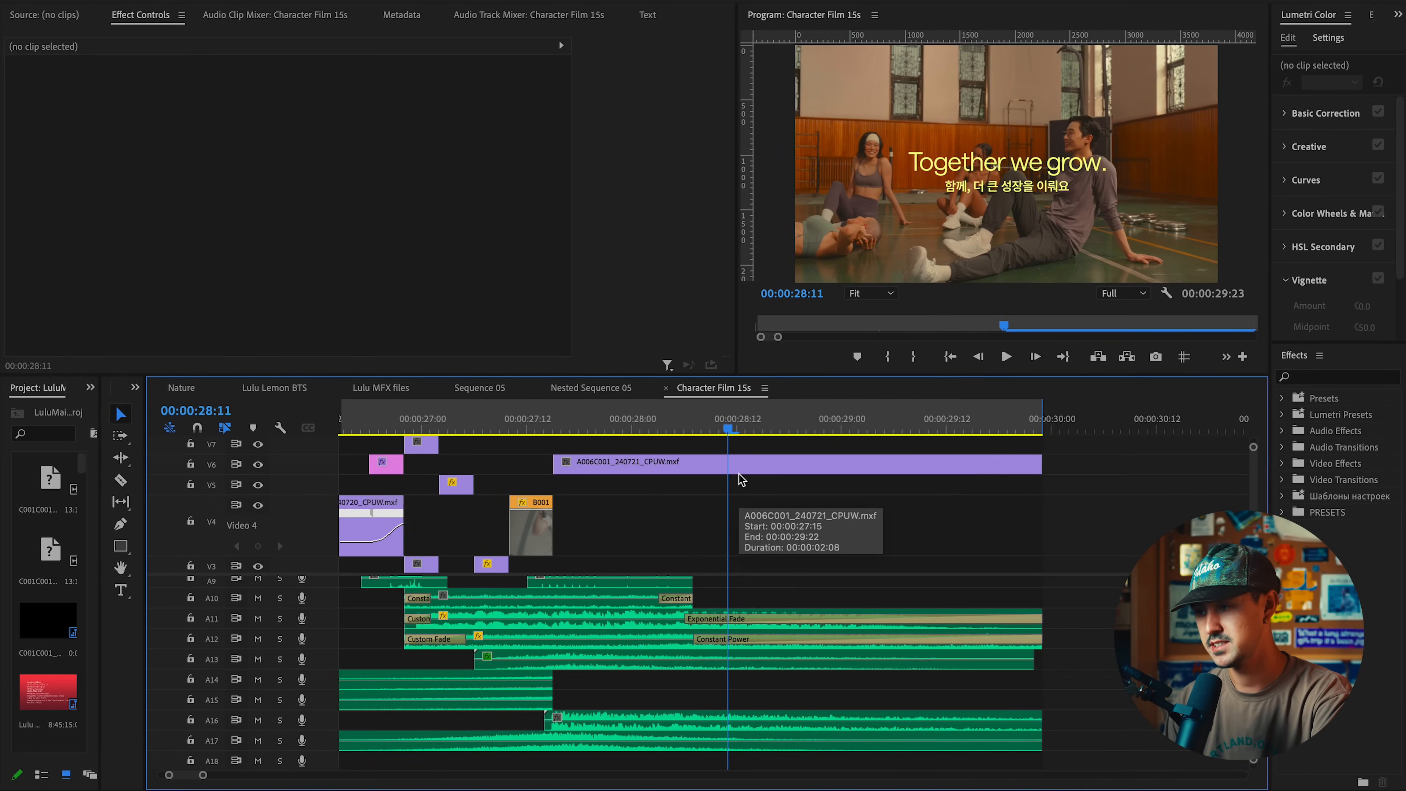
# Bring video tracks V14 to V17 into view and play the closing title shot on from 00:00:28:11
pyautogui.press('-')
pyautogui.hscroll(3, 776, 521)
pyautogui.scroll(1, 776, 521)
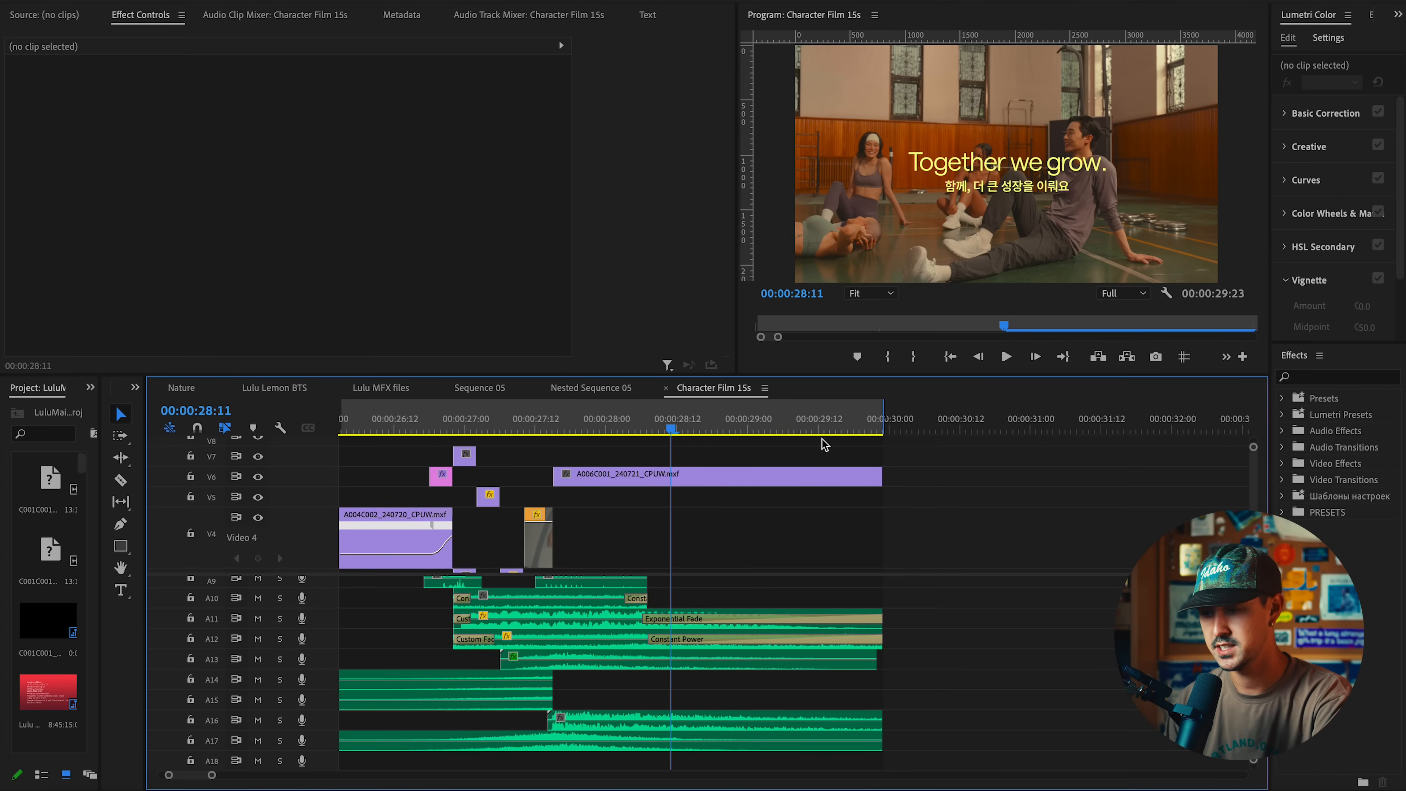
pyautogui.scroll(4, 674, 527)
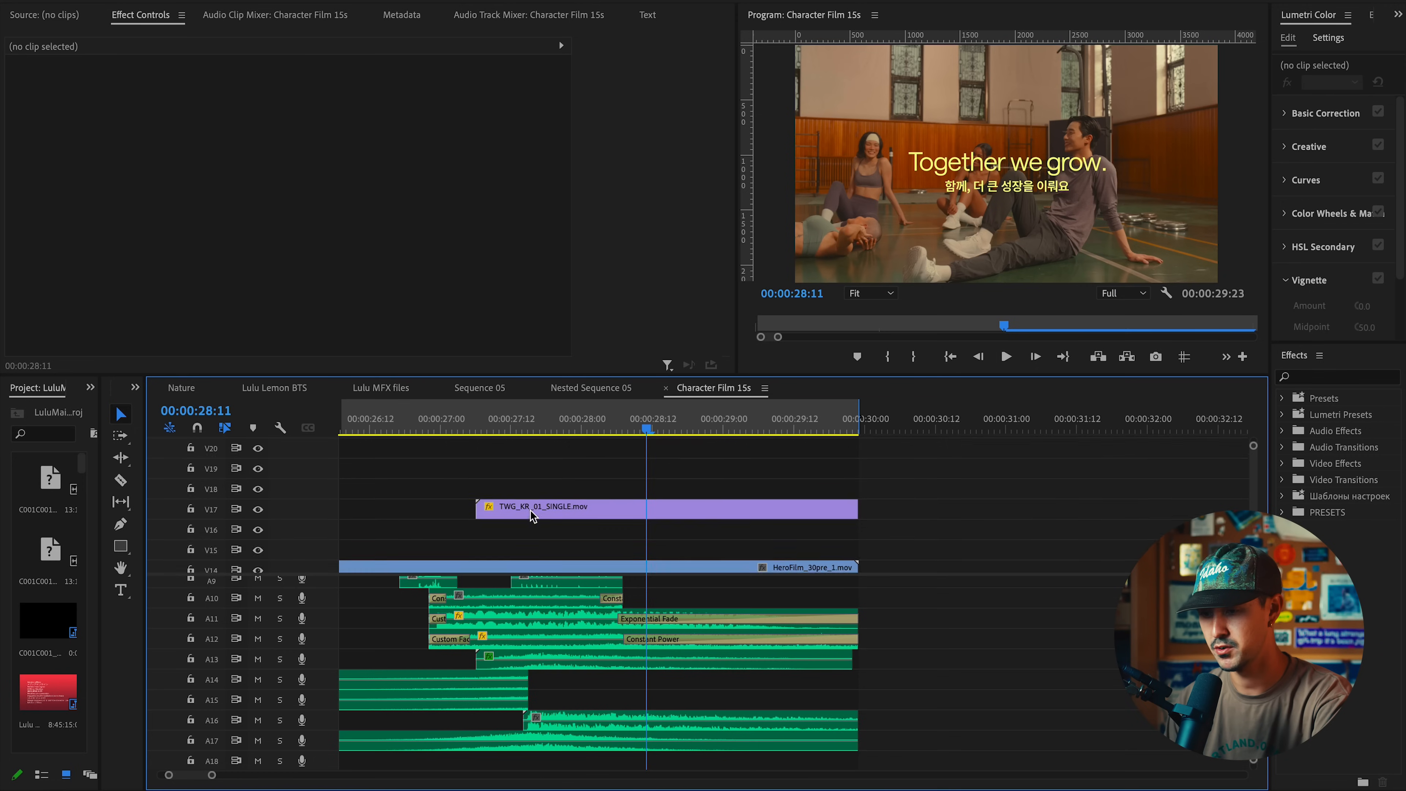
pyautogui.press('-')
pyautogui.press('space')
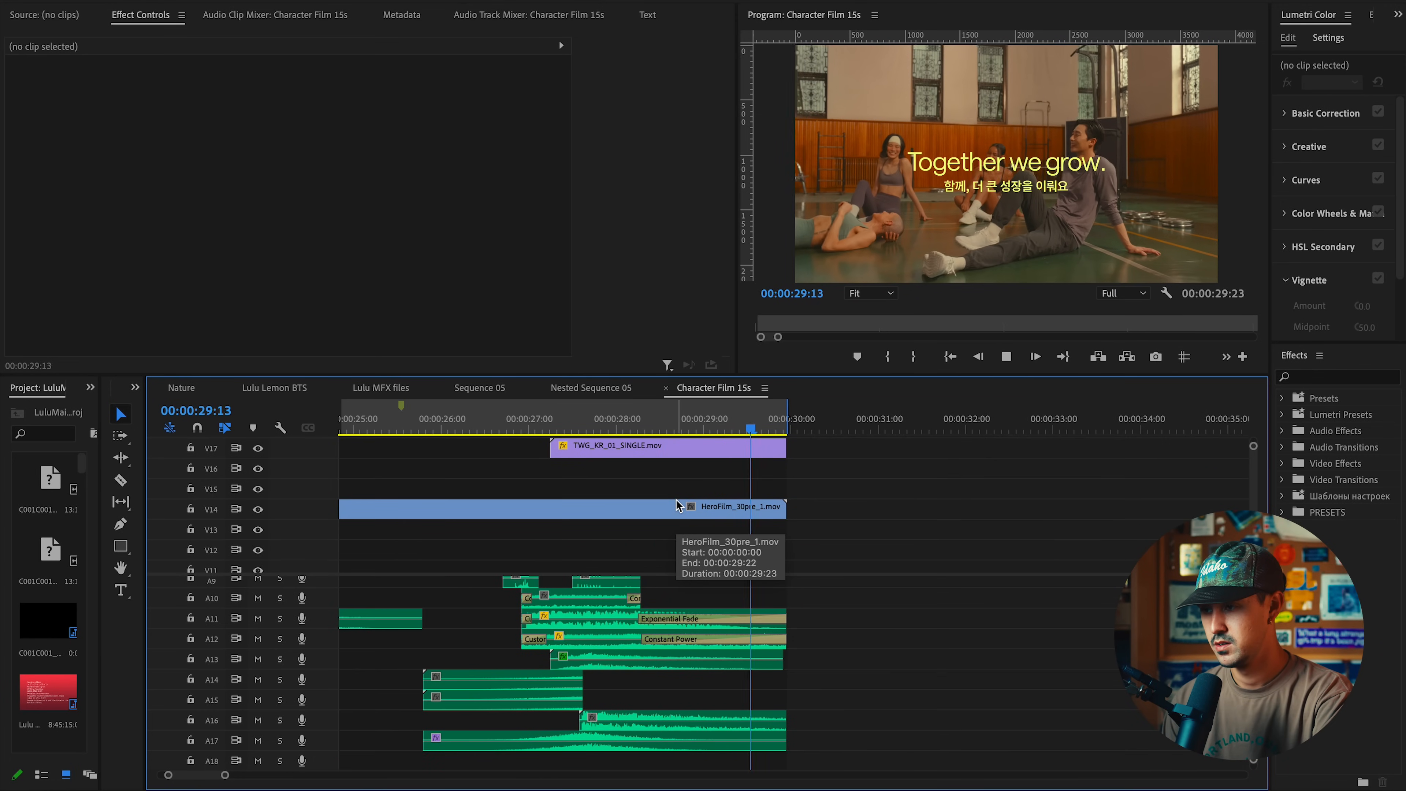
pyautogui.press('space')
pyautogui.press('-')
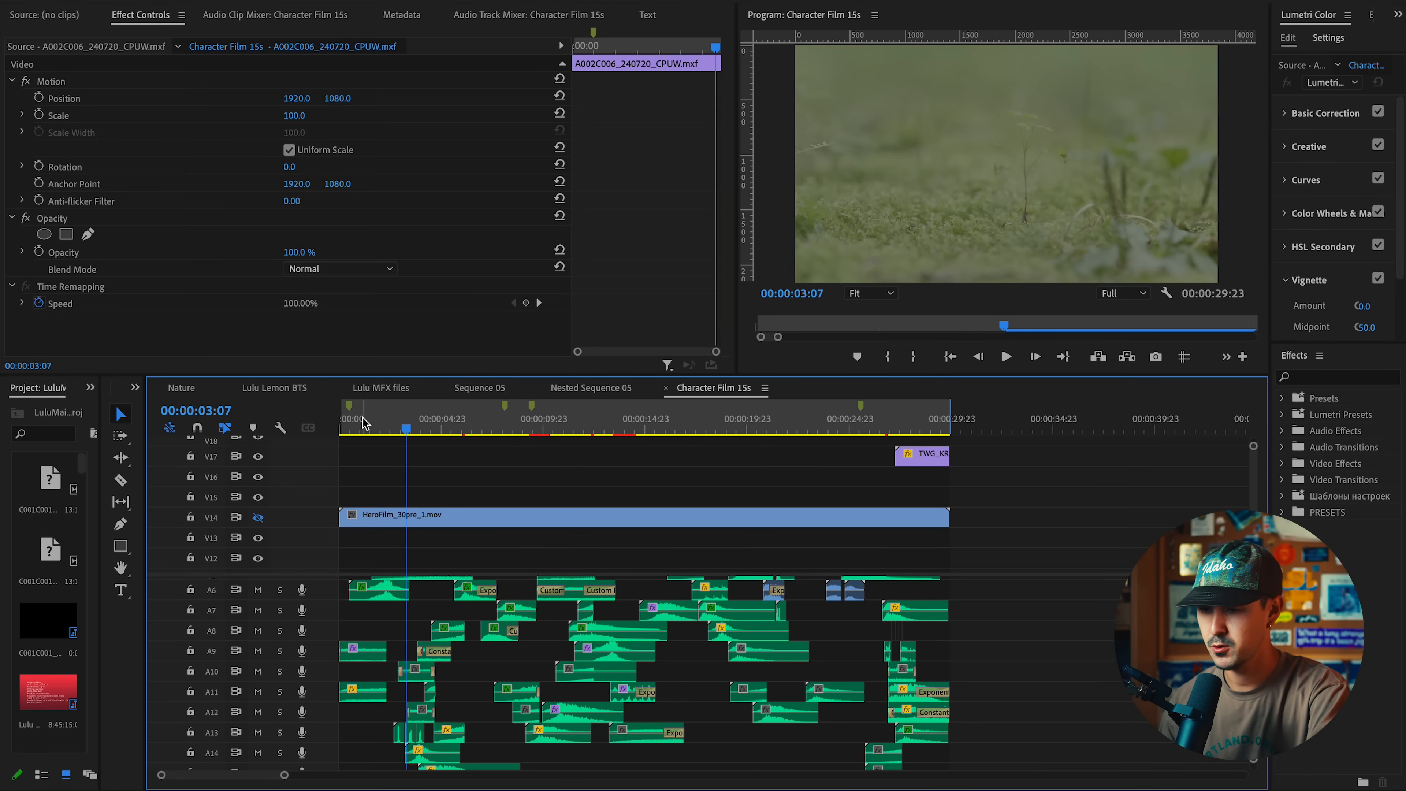
# Scrub the opening from 00:00:00:12 to 00:00:04:14 with the HeroFilm_30pre_1.mov layer on V14 hidden
pyautogui.click(349, 427)
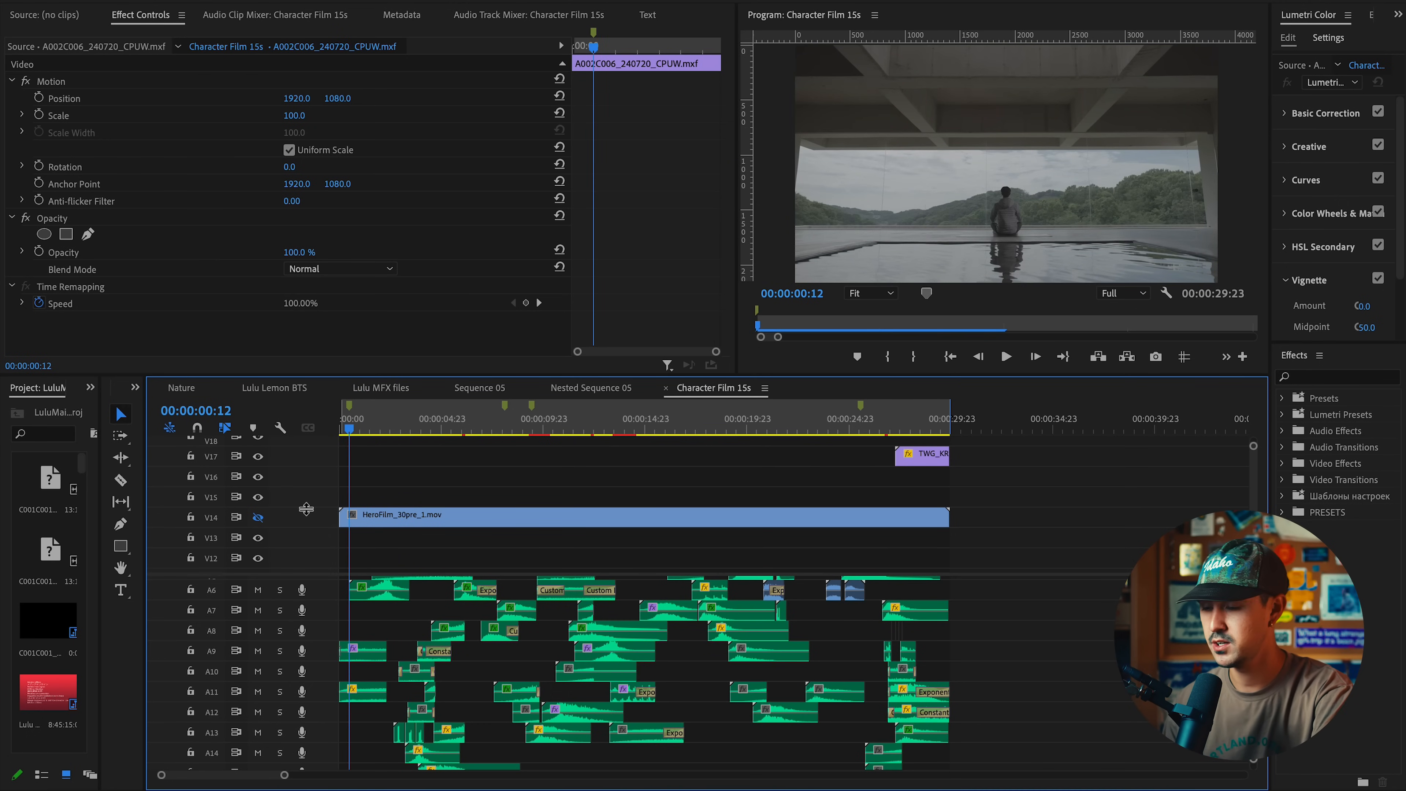
pyautogui.press('=')
pyautogui.moveTo(366, 430); pyautogui.dragTo(610, 430)
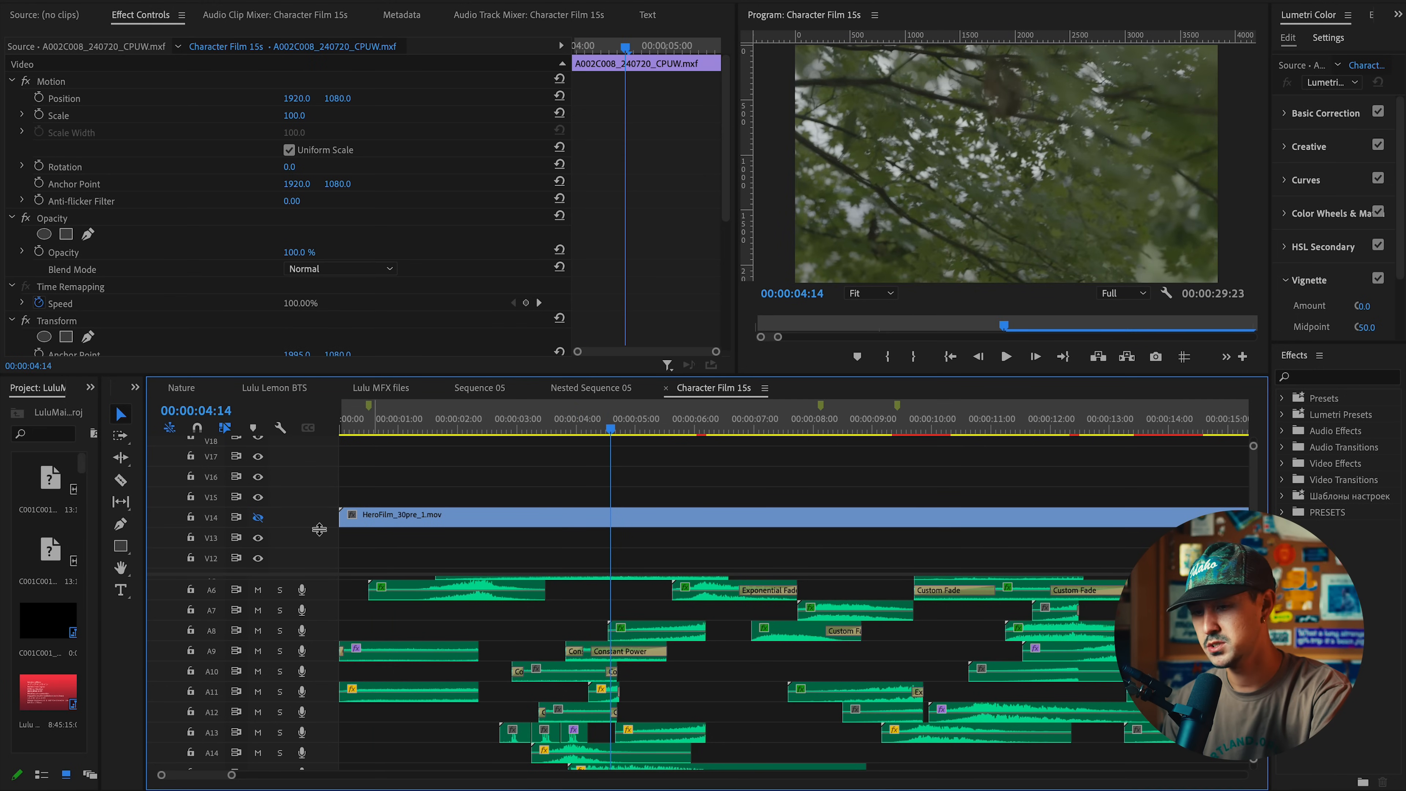
# Scrub through the rest of the film to 00:00:26:17, then return to the sequence start and play the opening
pyautogui.press('-')
pyautogui.moveTo(444, 432); pyautogui.dragTo(894, 426)
pyautogui.press('-')
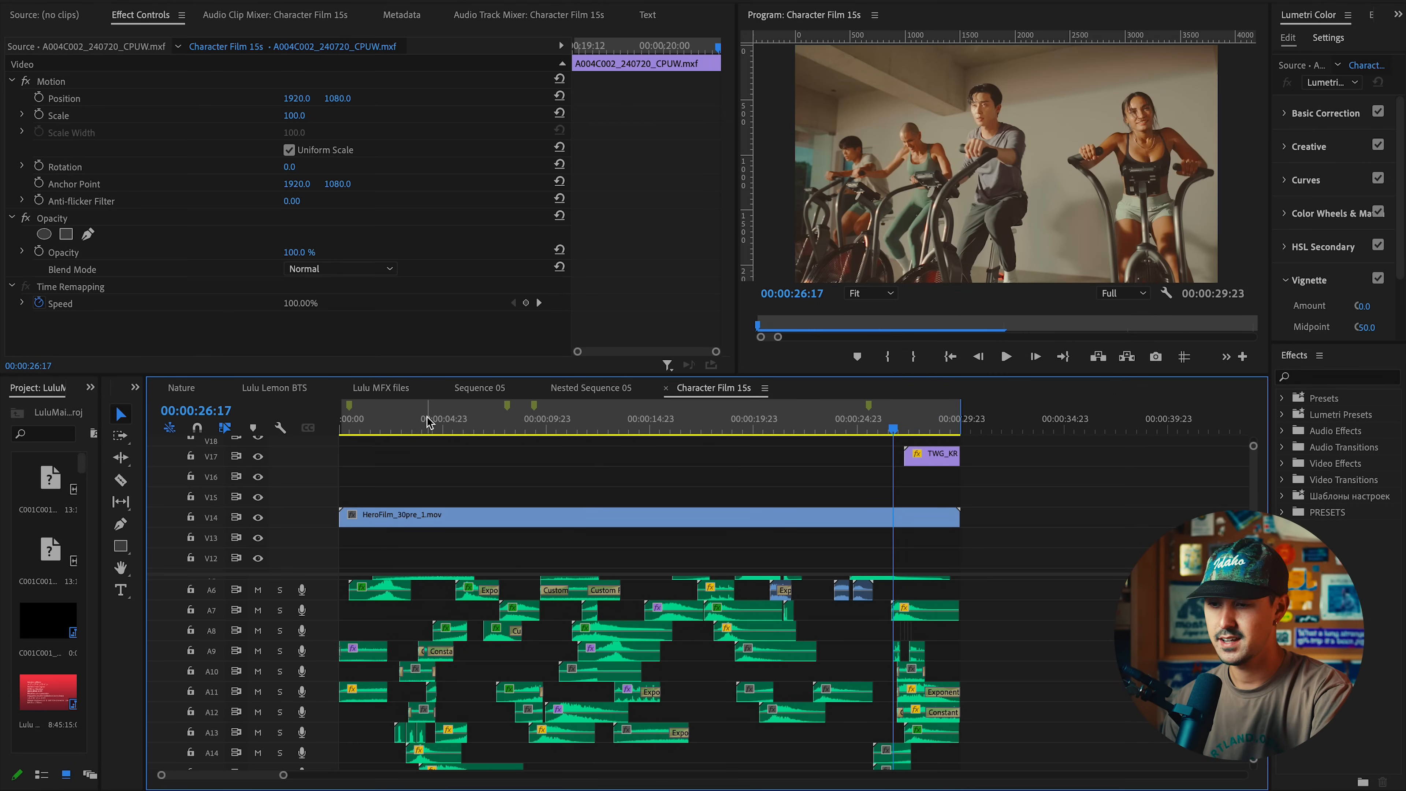
pyautogui.press('Home')
pyautogui.press('space')
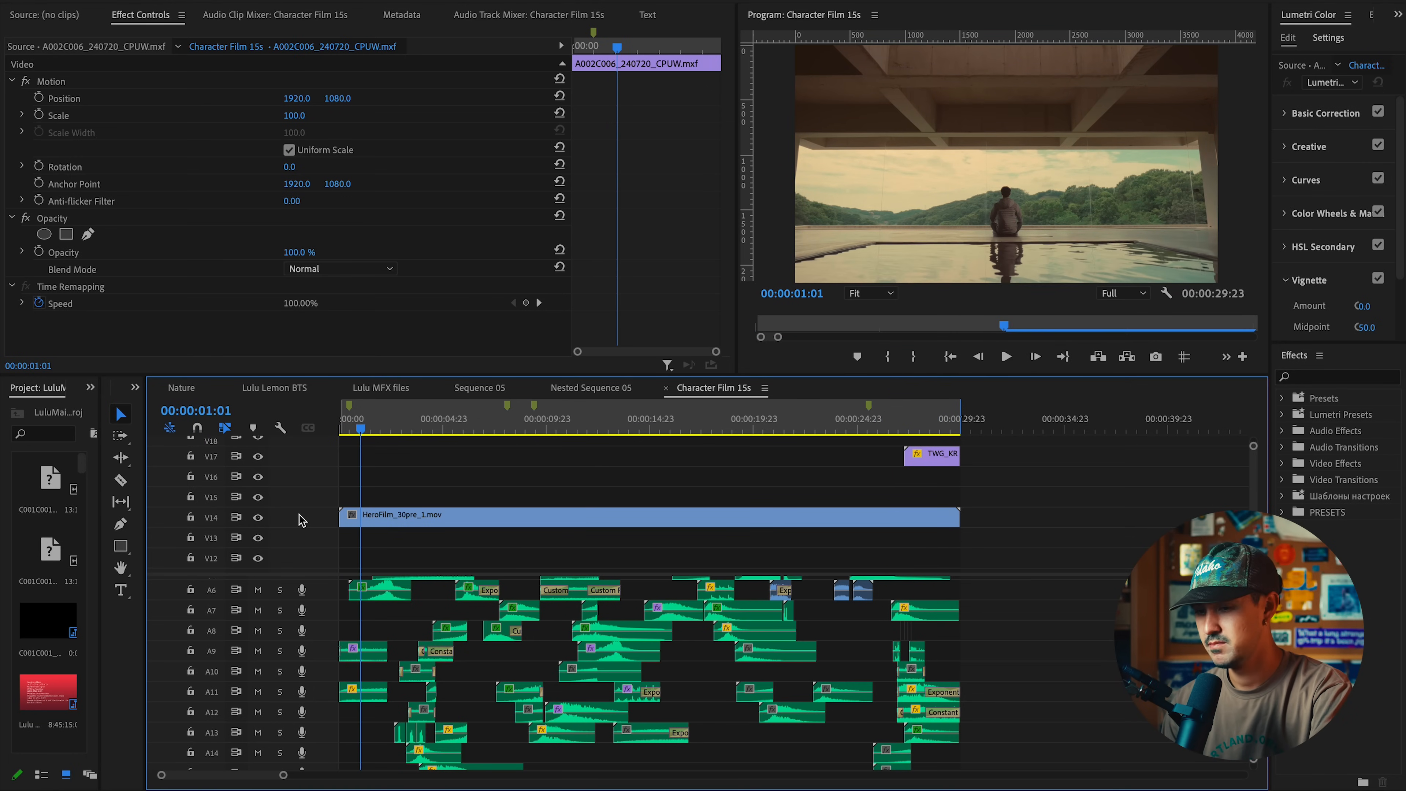